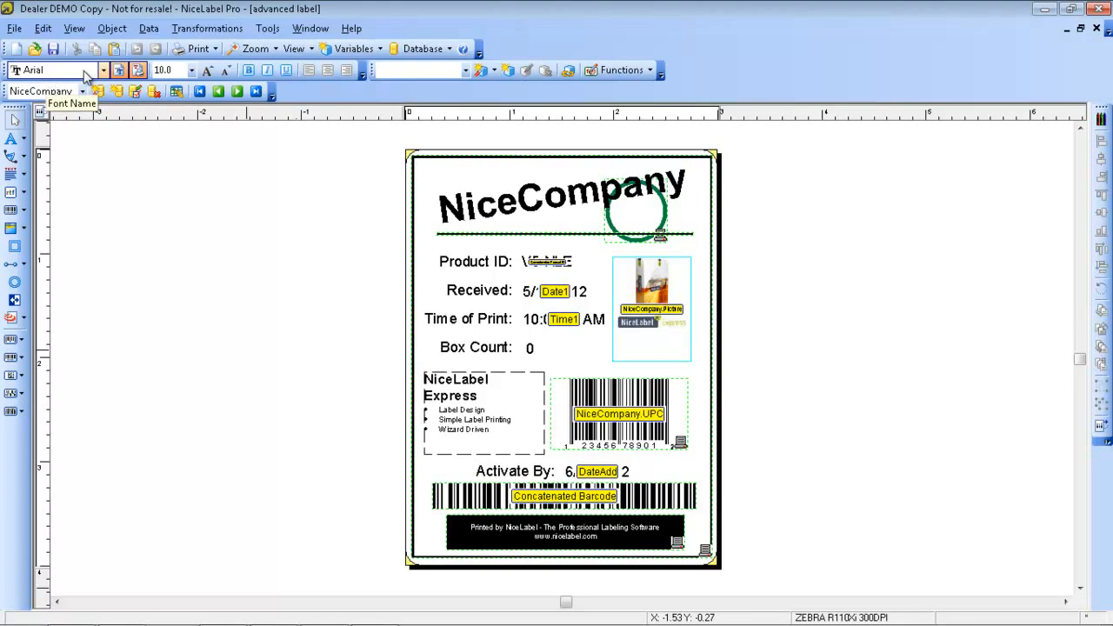
Switch the advanced label's display to Normal view and back to Data view
{"action": "left_click", "coordinate": [137, 71]}
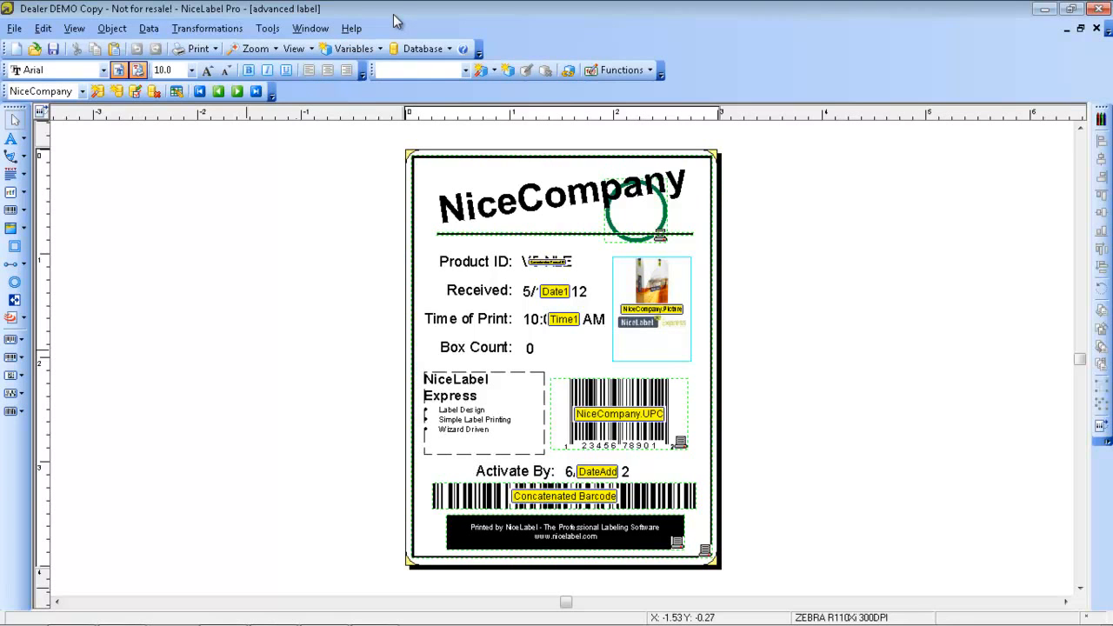
{"action": "left_click", "coordinate": [316, 49]}
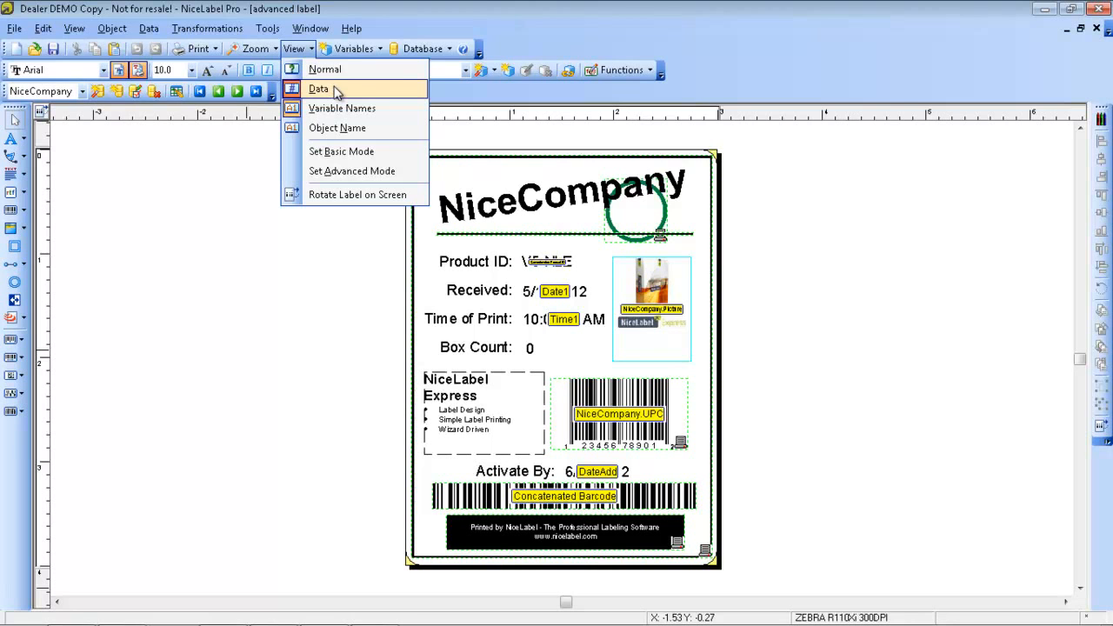
{"action": "left_click", "coordinate": [335, 72]}
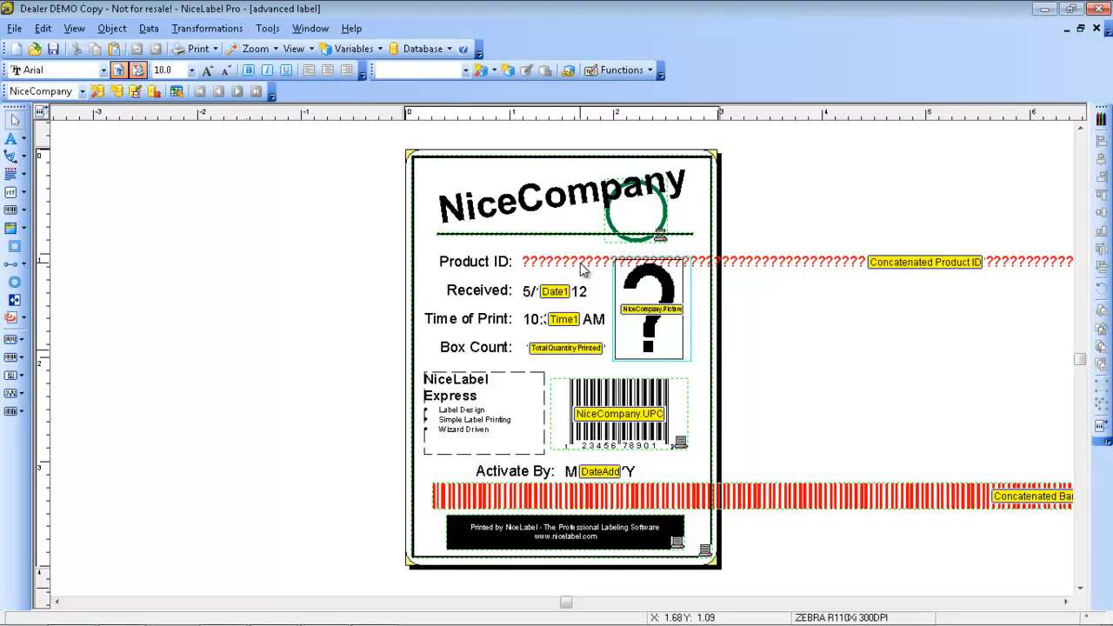
{"action": "left_click", "coordinate": [314, 49]}
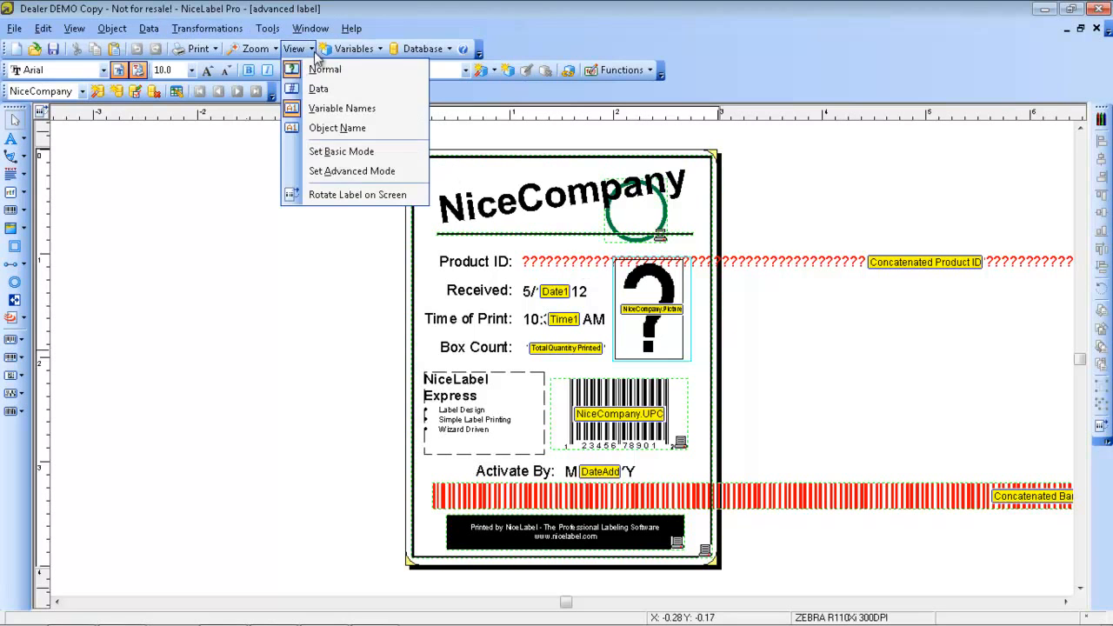
{"action": "left_click", "coordinate": [314, 85]}
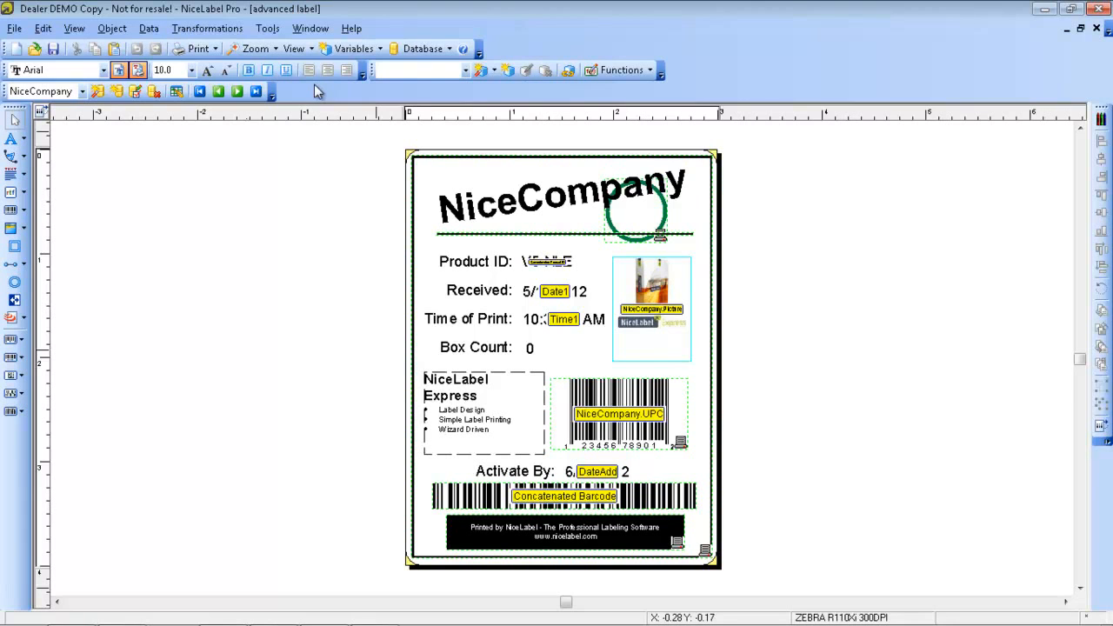
Create a new blank label and tile its window beside the advanced label
{"action": "left_click", "coordinate": [18, 50]}
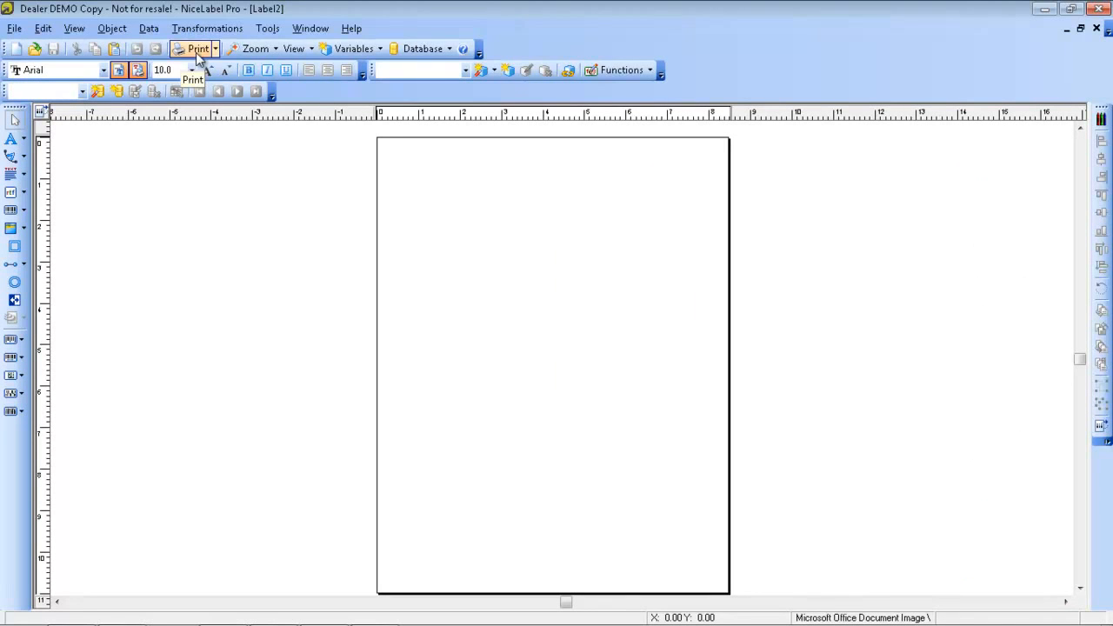
{"action": "left_click", "coordinate": [317, 31]}
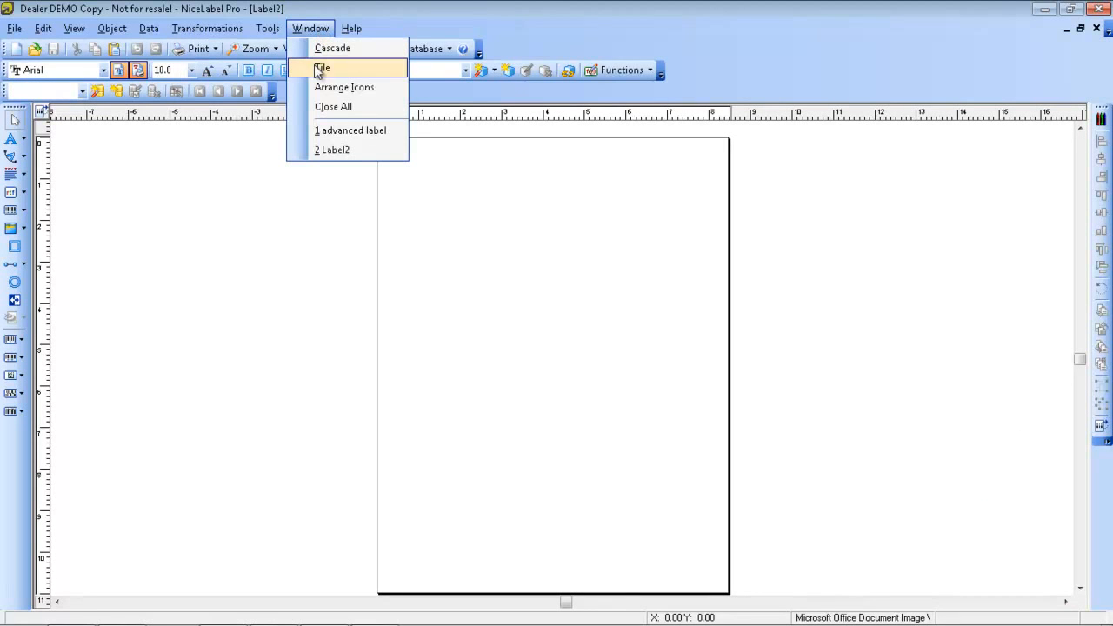
{"action": "left_click", "coordinate": [319, 69]}
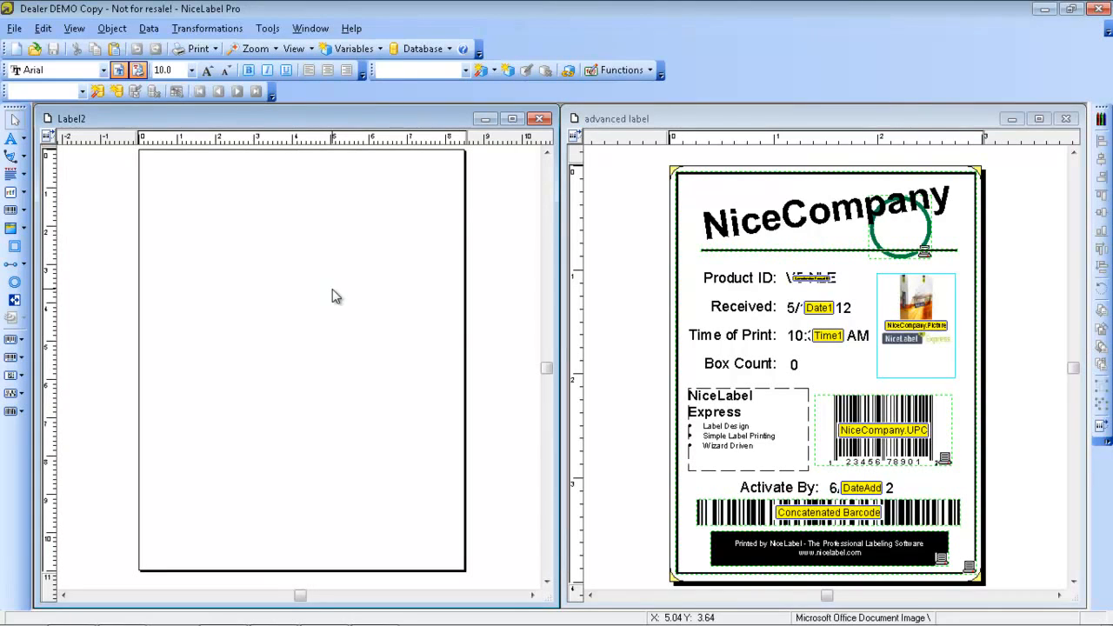
Switch the user interface to Basic Mode and back to Advanced Mode
{"action": "left_click", "coordinate": [275, 30]}
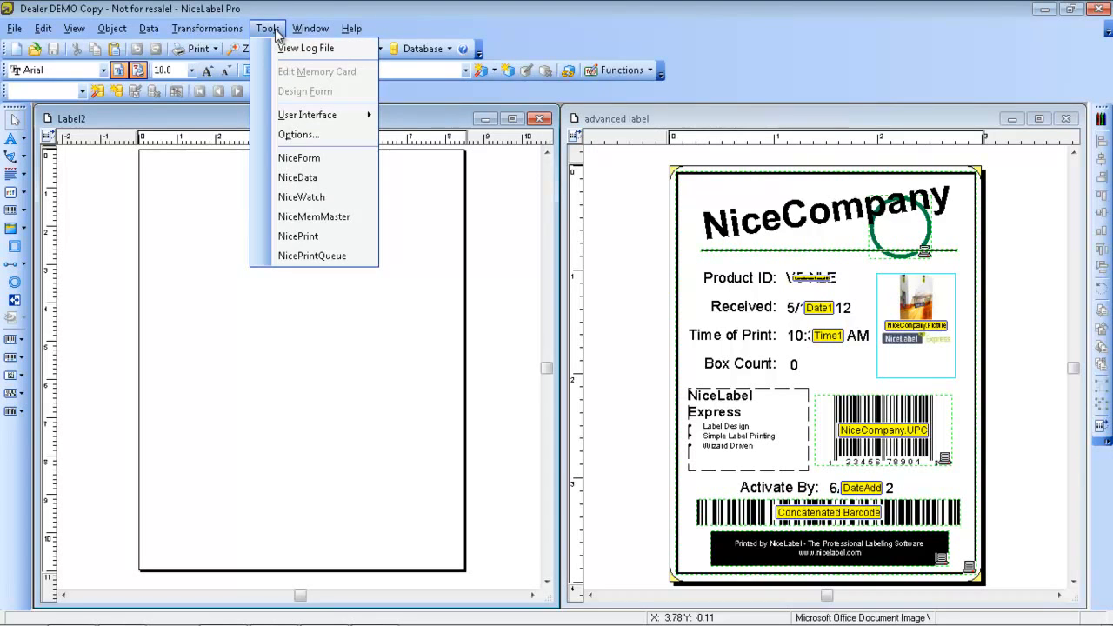
{"action": "mouse_move", "coordinate": [306, 115]}
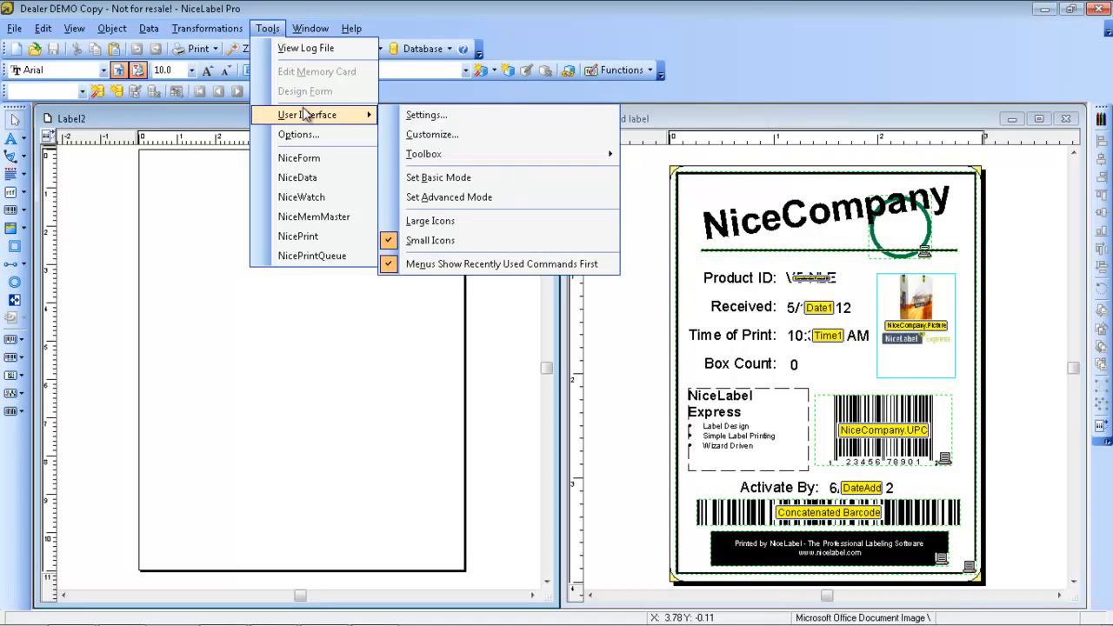
{"action": "left_click", "coordinate": [441, 198]}
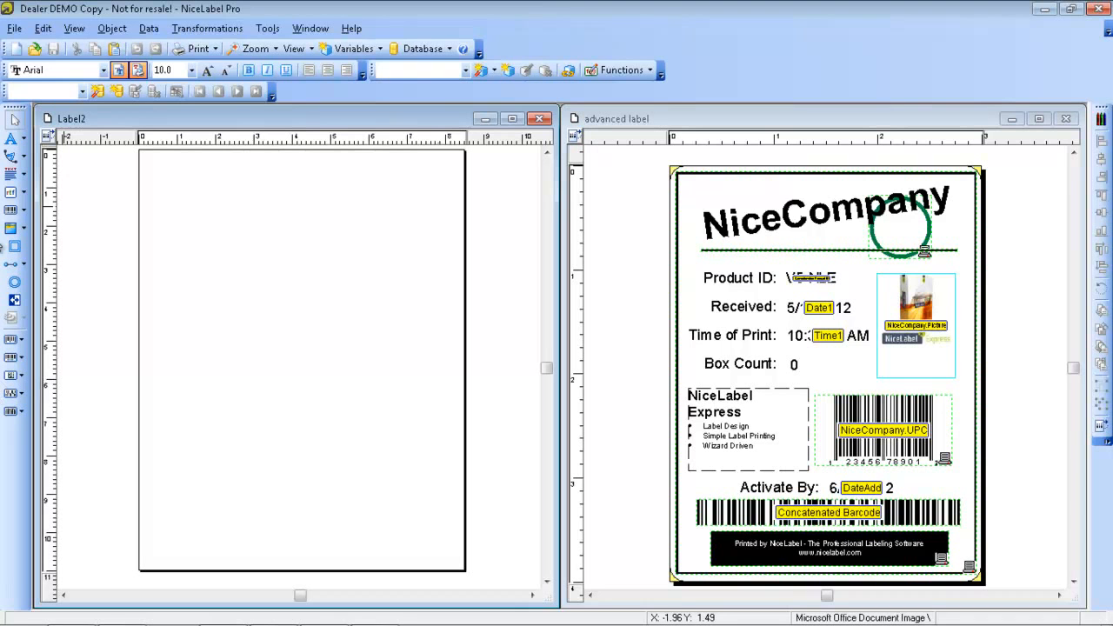
{"action": "left_click", "coordinate": [268, 27]}
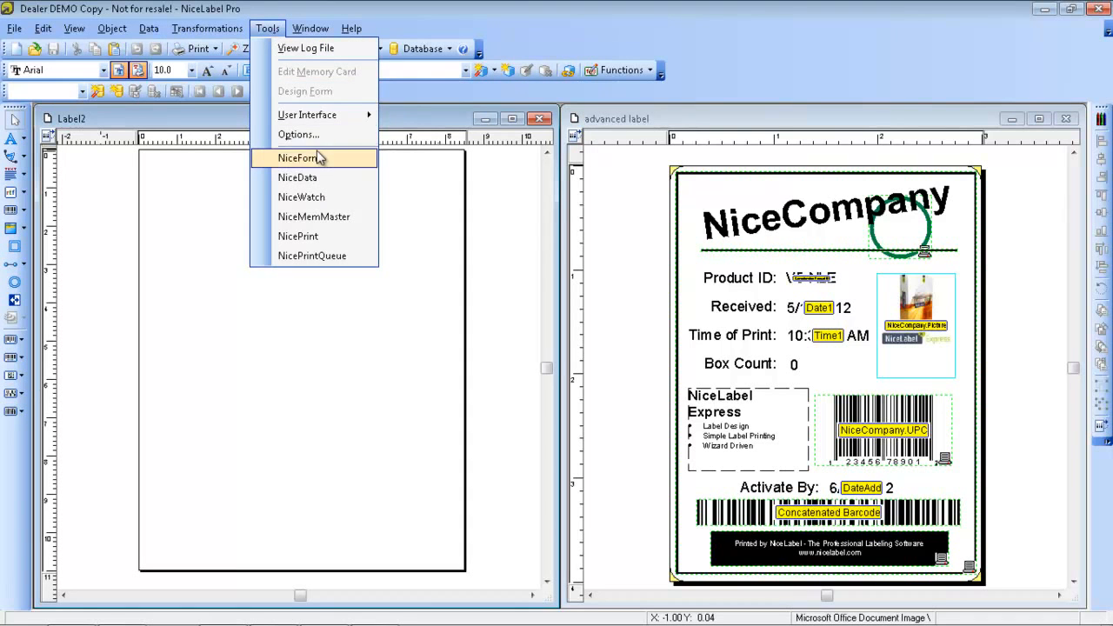
{"action": "mouse_move", "coordinate": [330, 120]}
{"action": "left_click", "coordinate": [438, 178]}
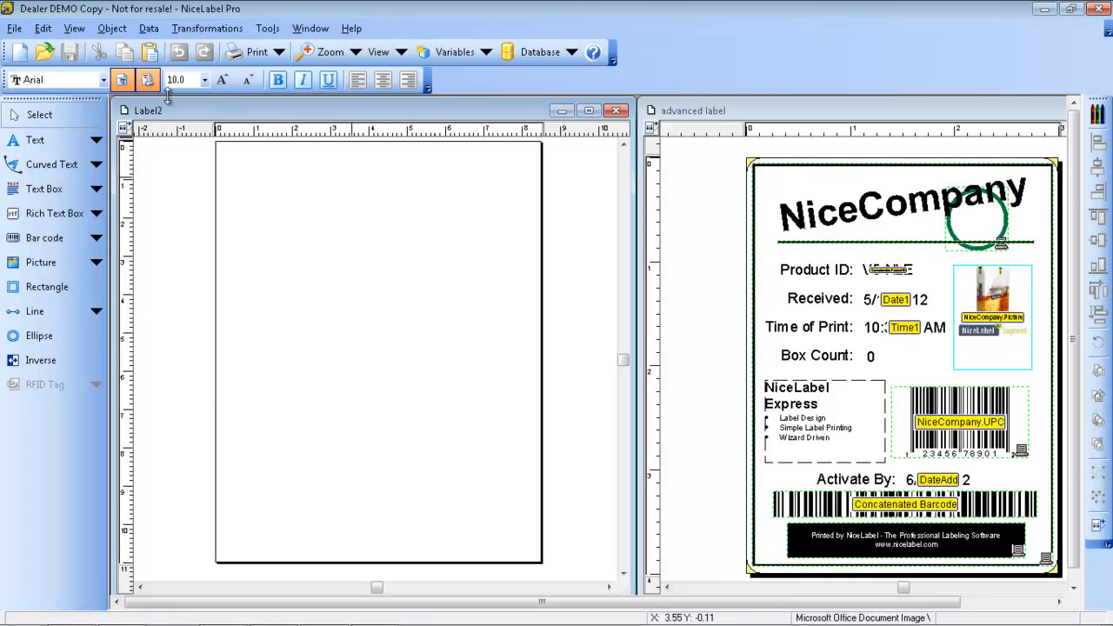
{"action": "left_click", "coordinate": [268, 28]}
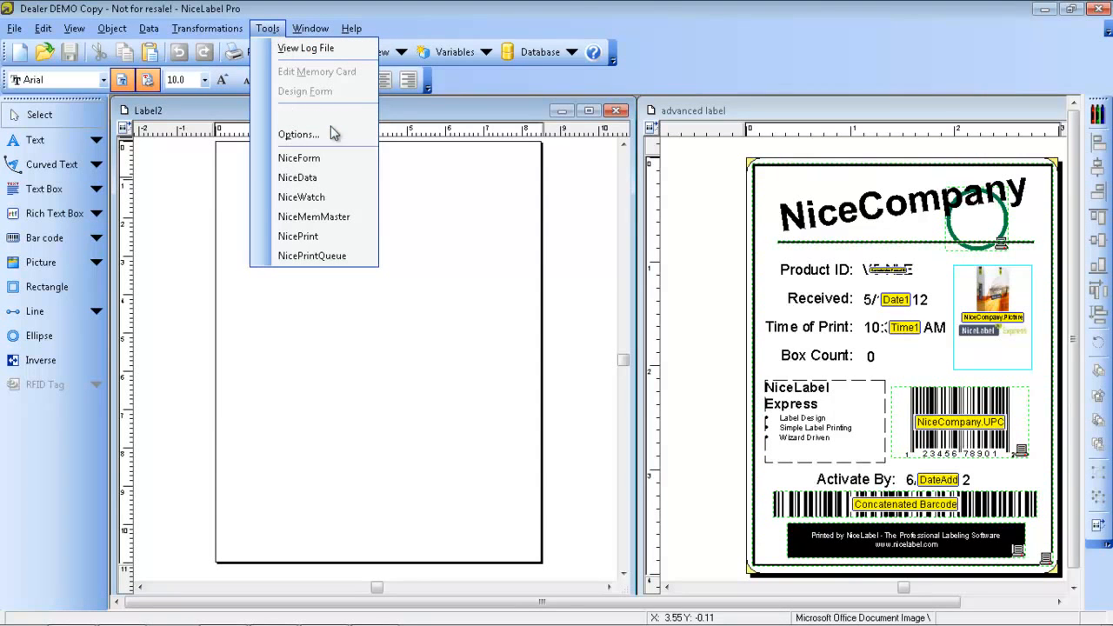
{"action": "mouse_move", "coordinate": [341, 123]}
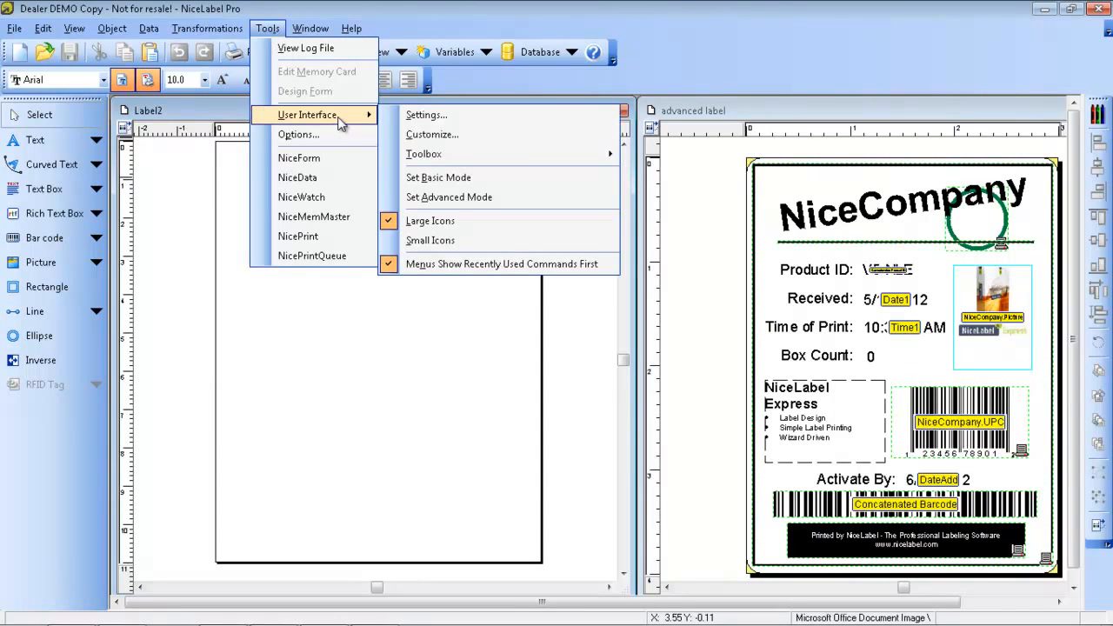
{"action": "left_click", "coordinate": [459, 197]}
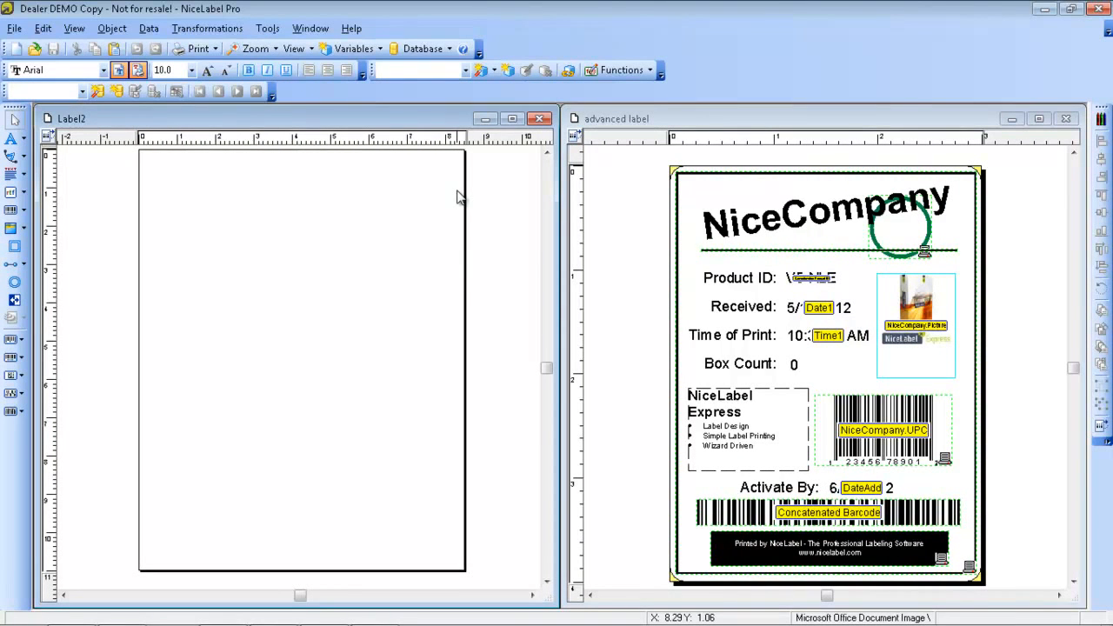
View the print log file with the date filter set to All and close the log
{"action": "left_click", "coordinate": [268, 29]}
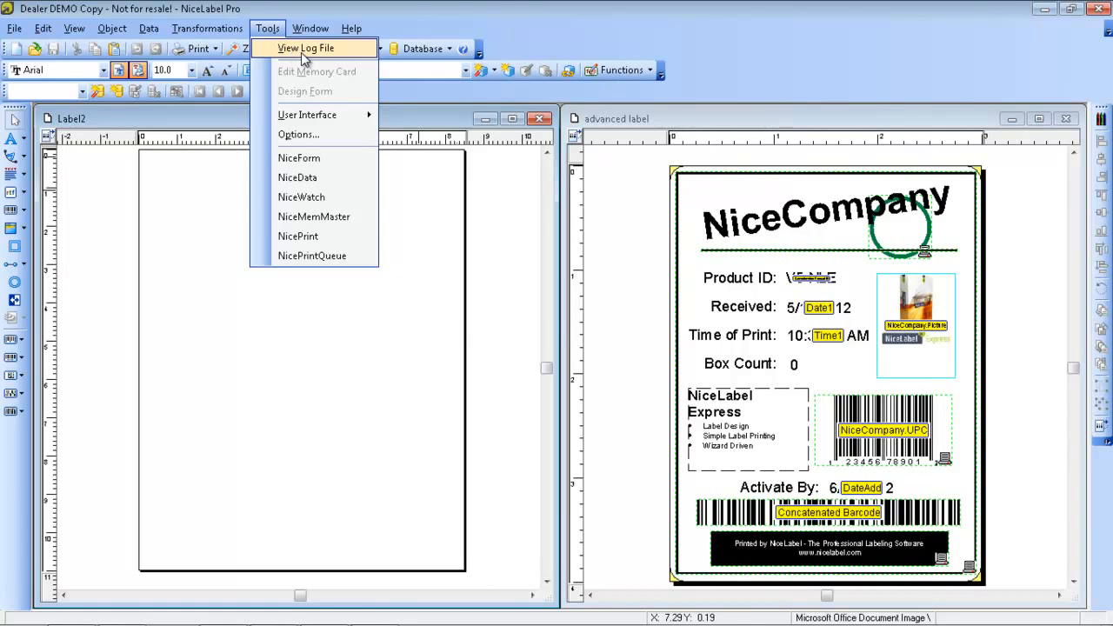
{"action": "left_click", "coordinate": [302, 52]}
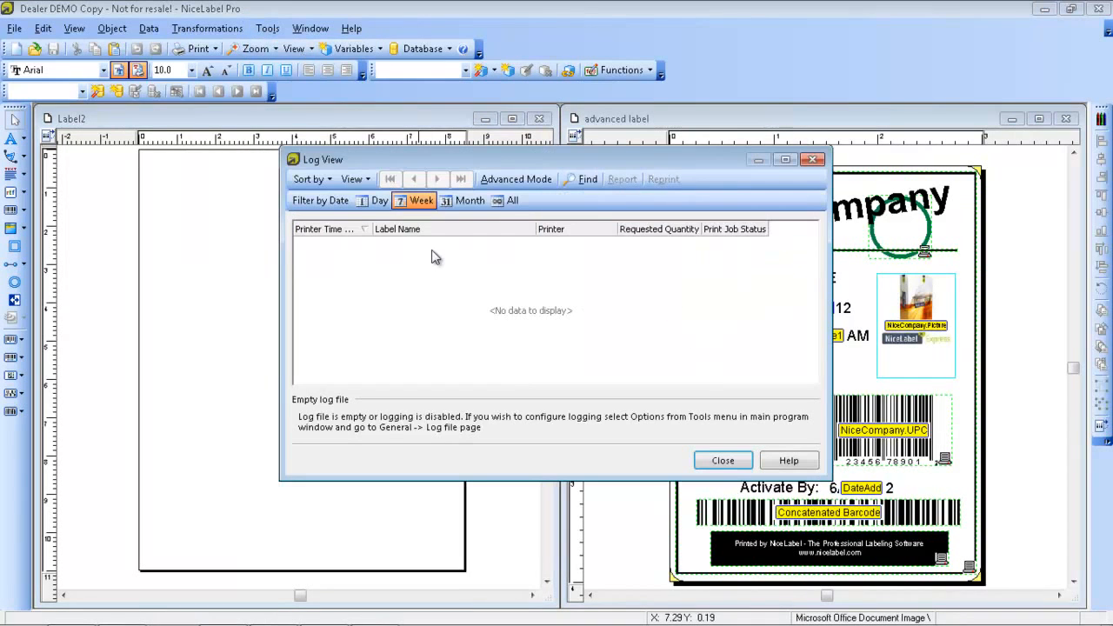
{"action": "left_click", "coordinate": [506, 200]}
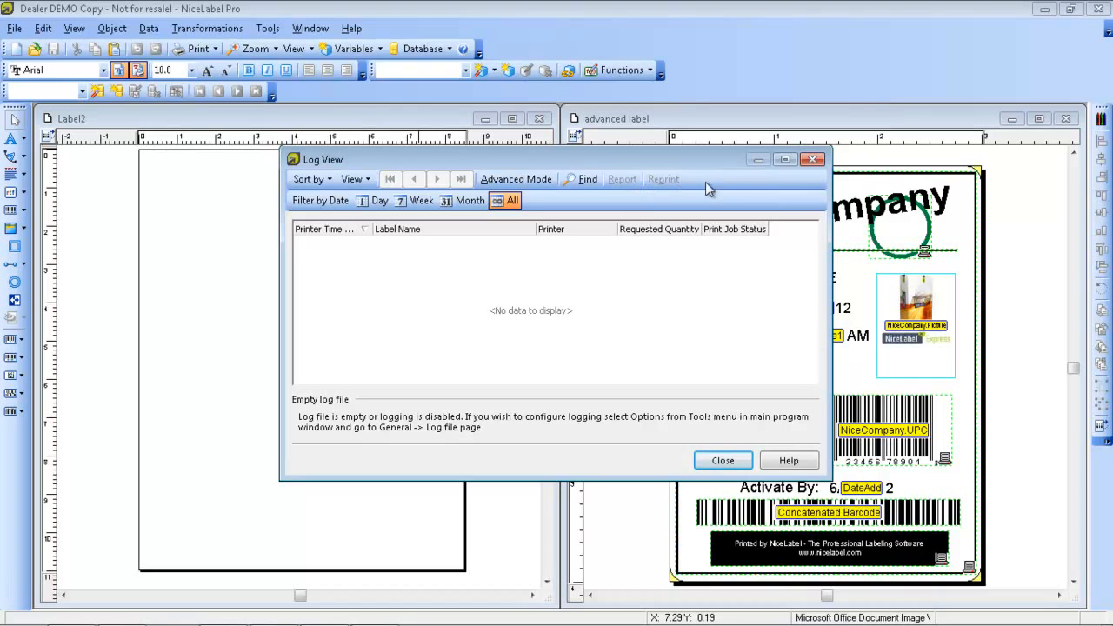
{"action": "left_click", "coordinate": [813, 159]}
Enable logging to a local MS Access database in the log file options and apply the change
{"action": "left_click", "coordinate": [277, 29]}
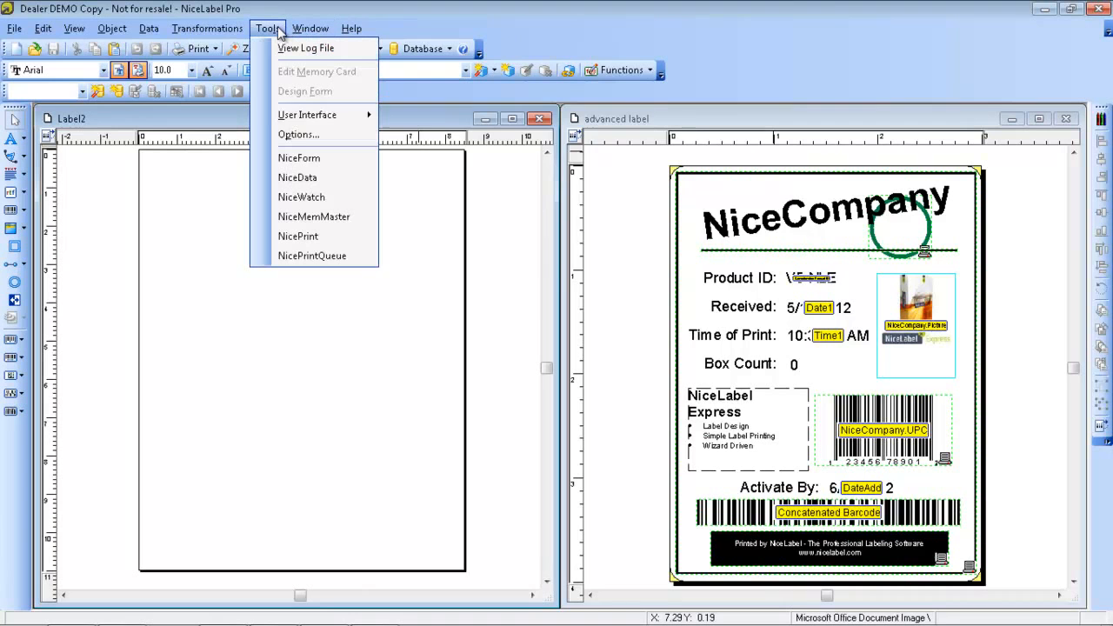
{"action": "left_click", "coordinate": [297, 137]}
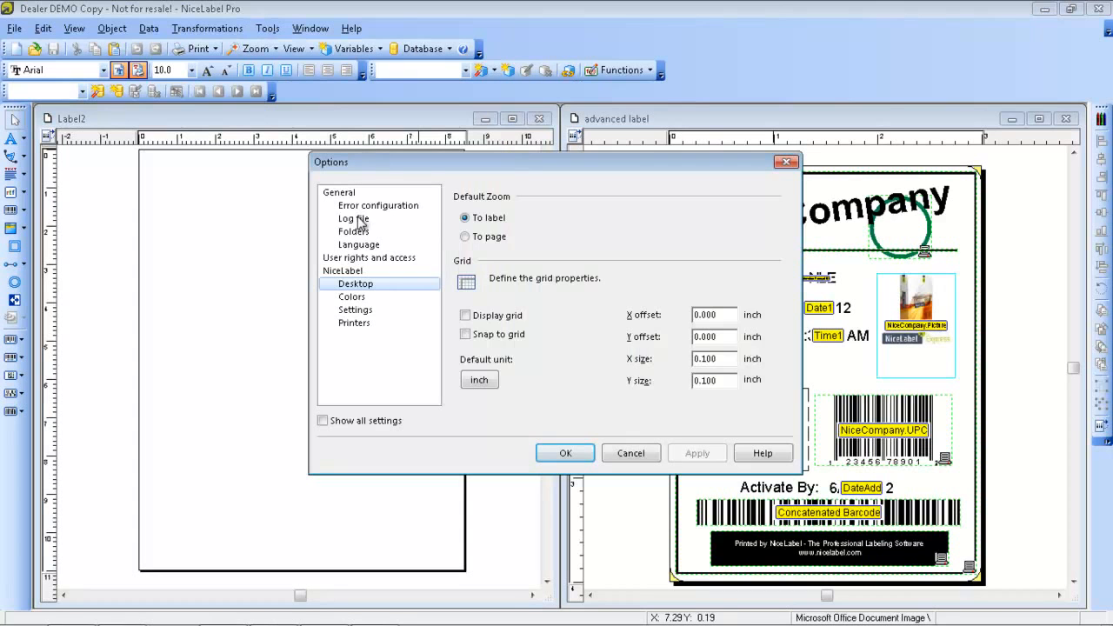
{"action": "left_click", "coordinate": [358, 218]}
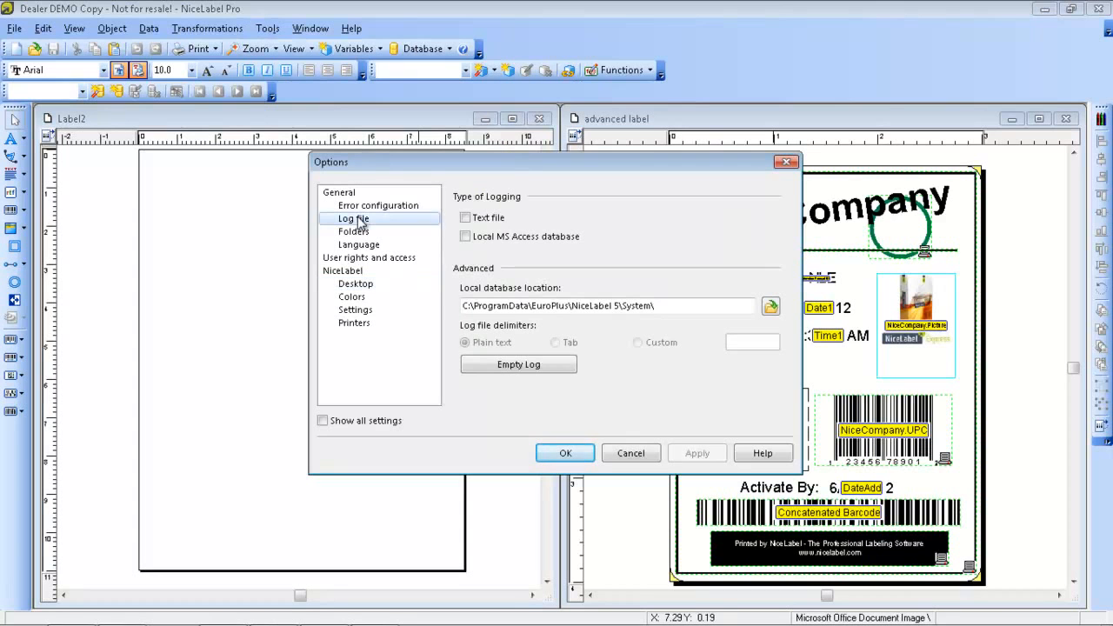
{"action": "left_click", "coordinate": [466, 237]}
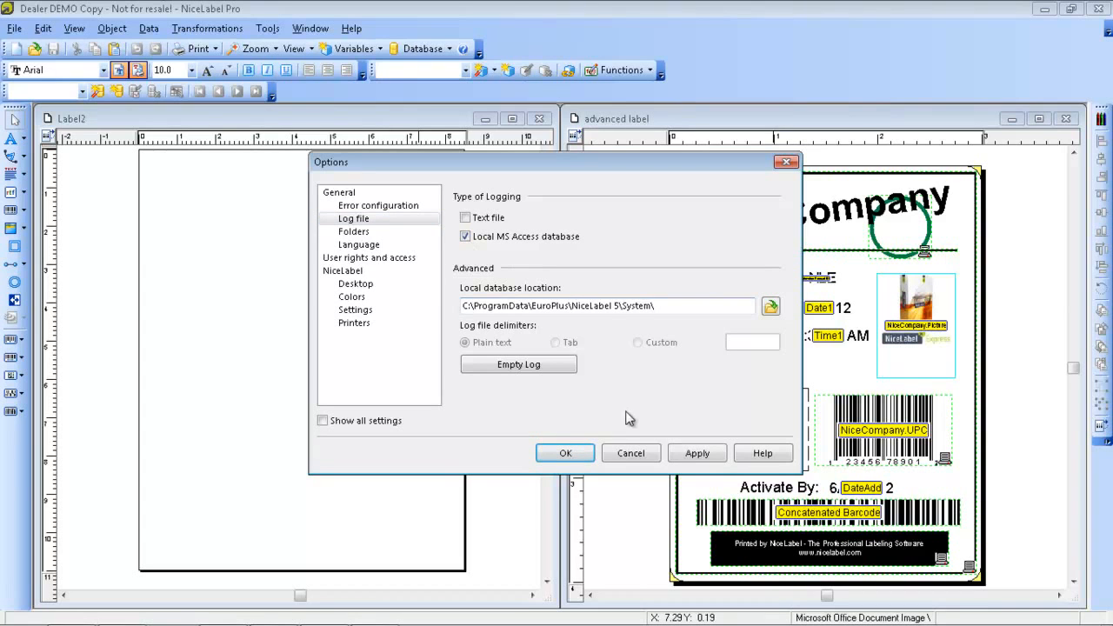
{"action": "left_click", "coordinate": [698, 454]}
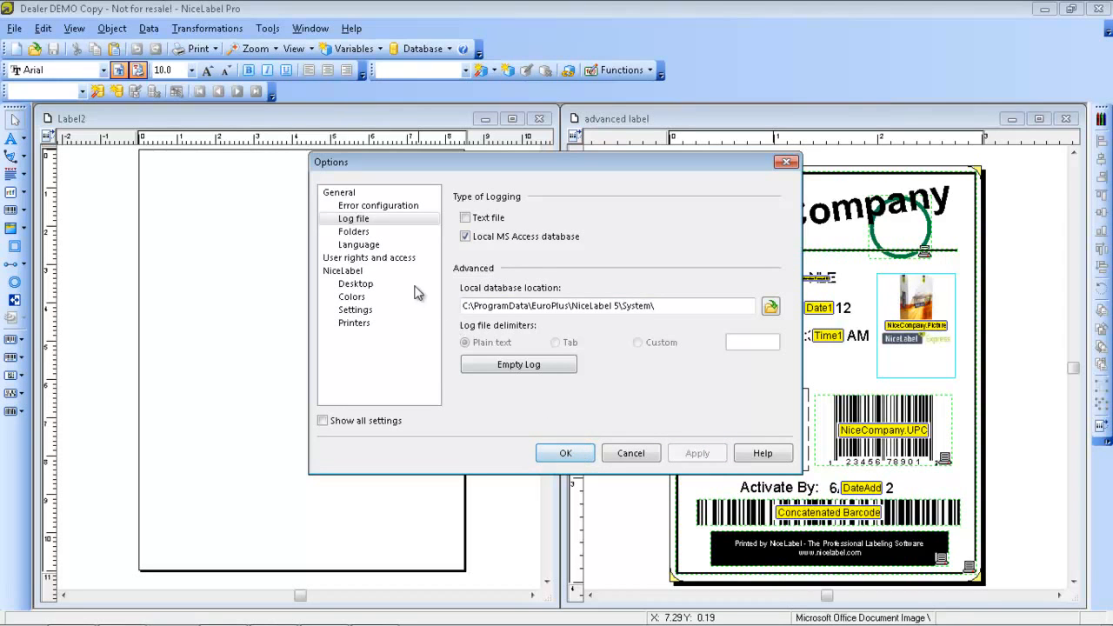
Review the default folders and the user rights and access options, and close the options
{"action": "left_click", "coordinate": [356, 232]}
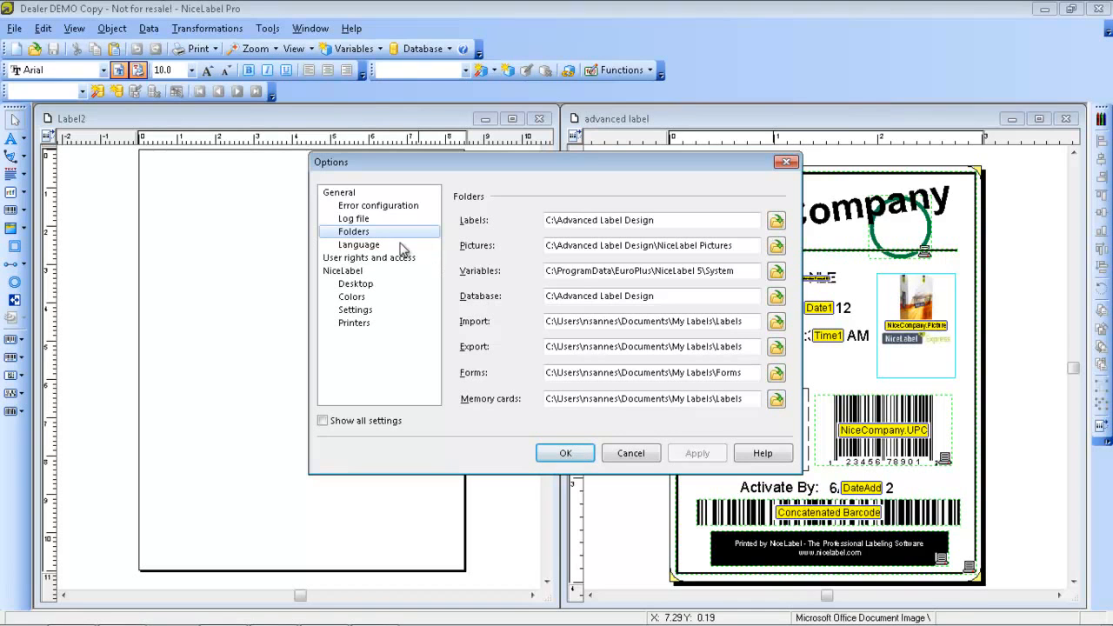
{"action": "left_click", "coordinate": [365, 260]}
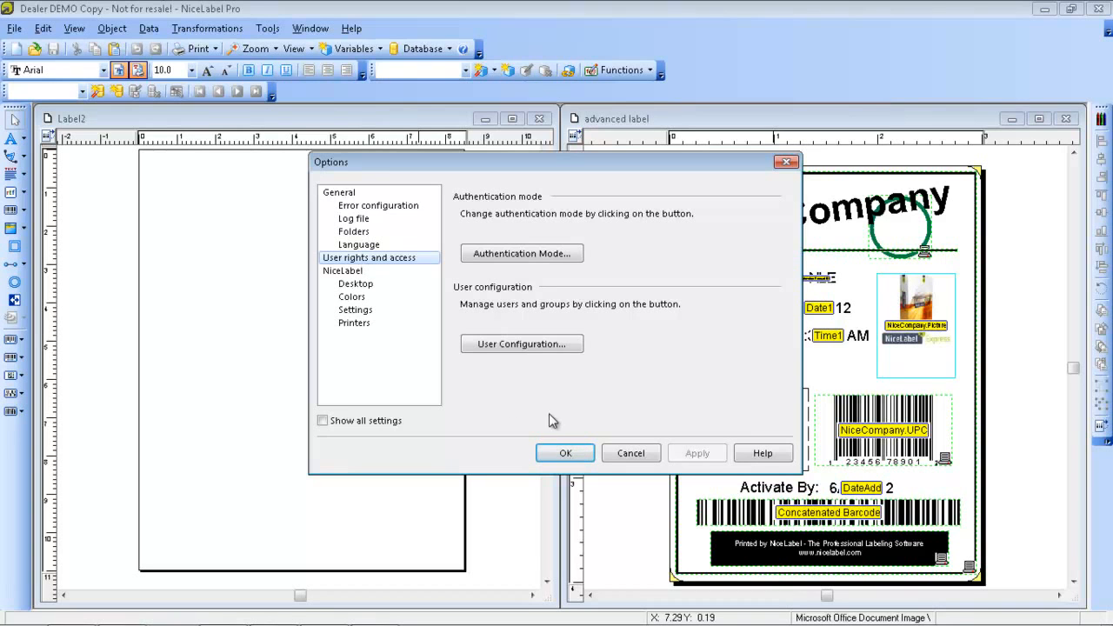
{"action": "left_click", "coordinate": [565, 453]}
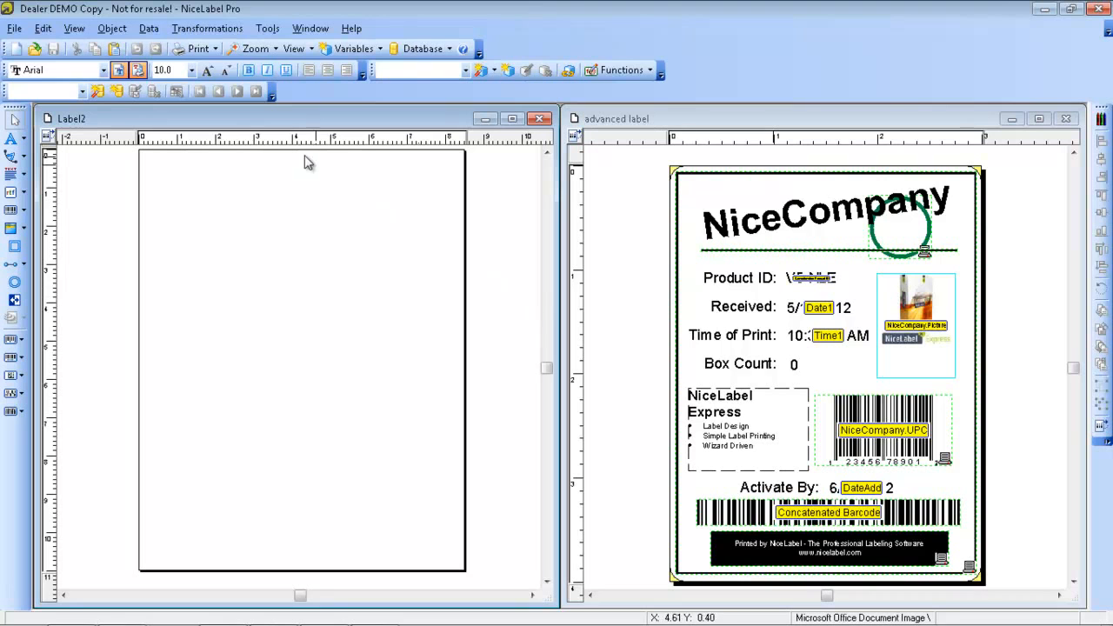
{"action": "left_click", "coordinate": [45, 30]}
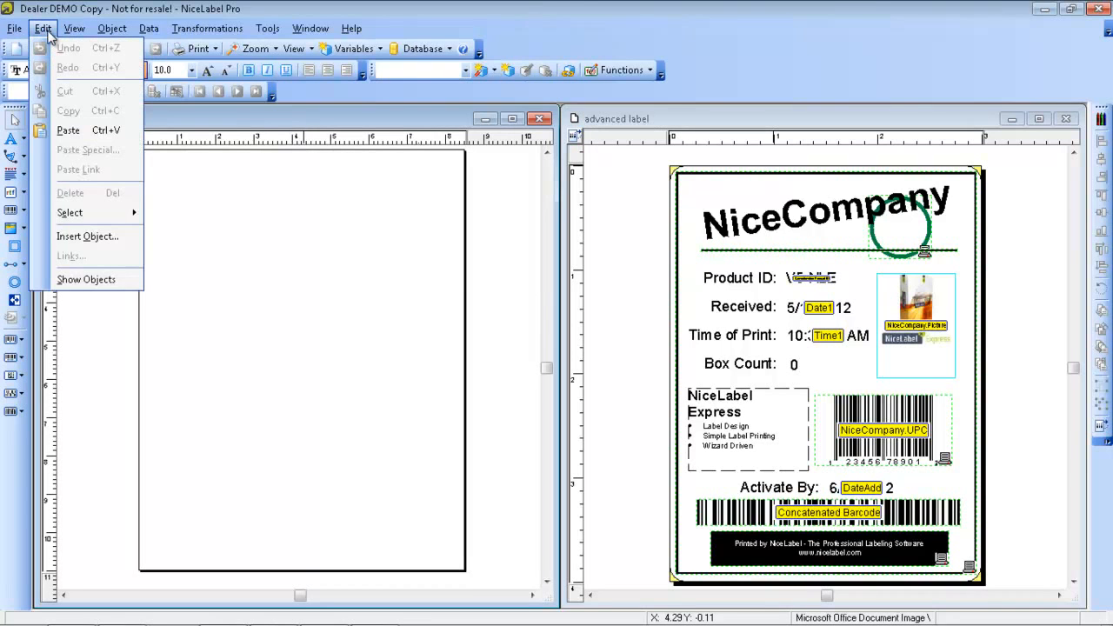
{"action": "mouse_move", "coordinate": [17, 31]}
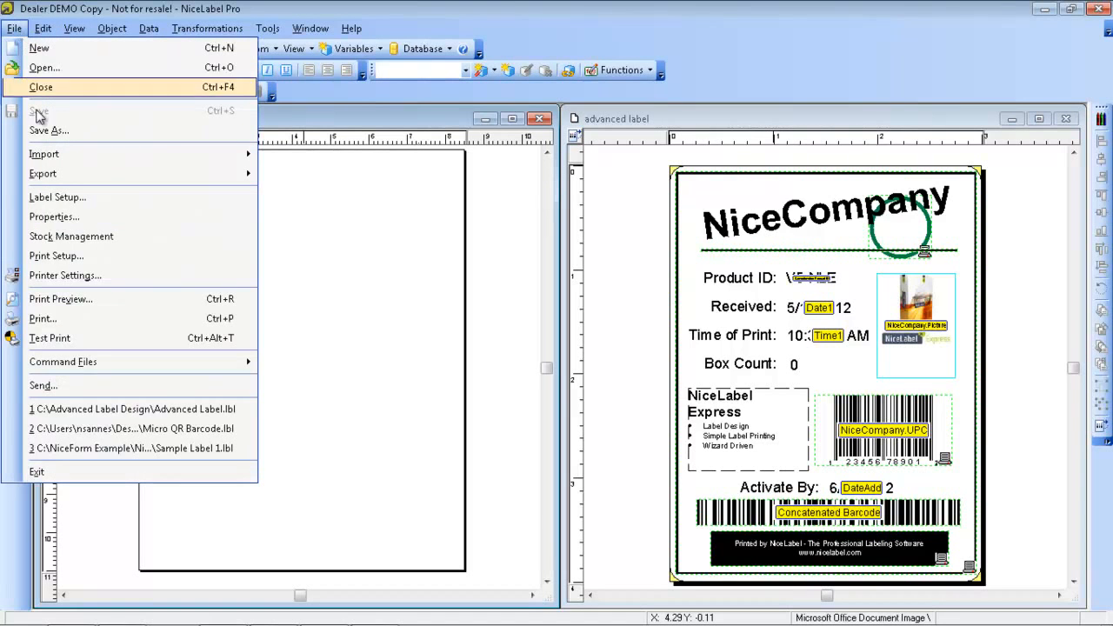
{"action": "mouse_move", "coordinate": [46, 173]}
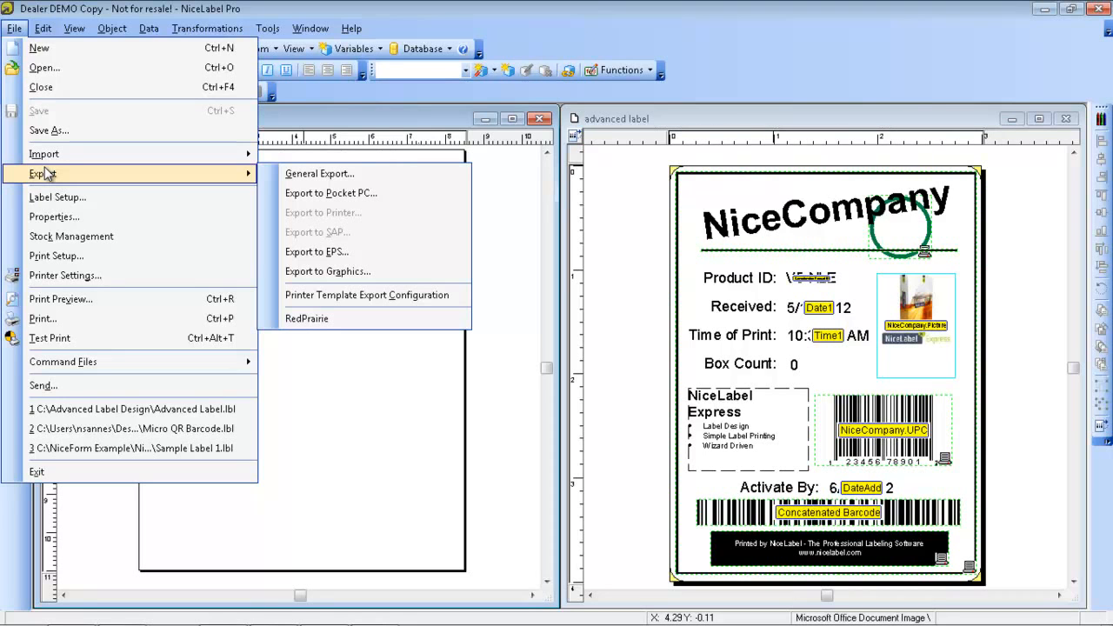
{"action": "left_click", "coordinate": [167, 8]}
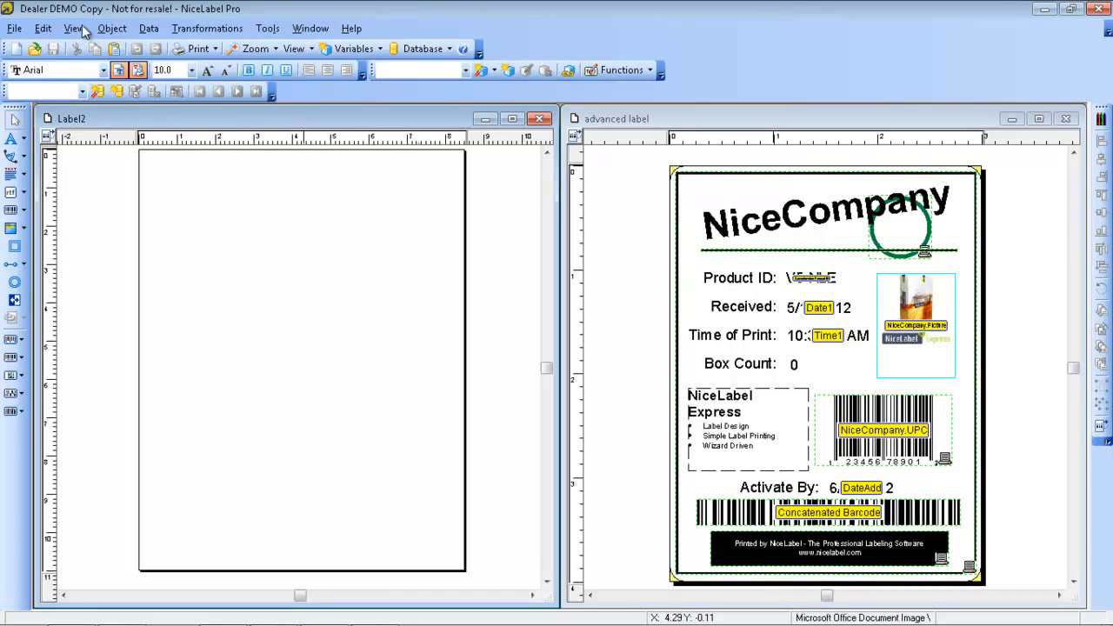
{"action": "double_click", "coordinate": [144, 10]}
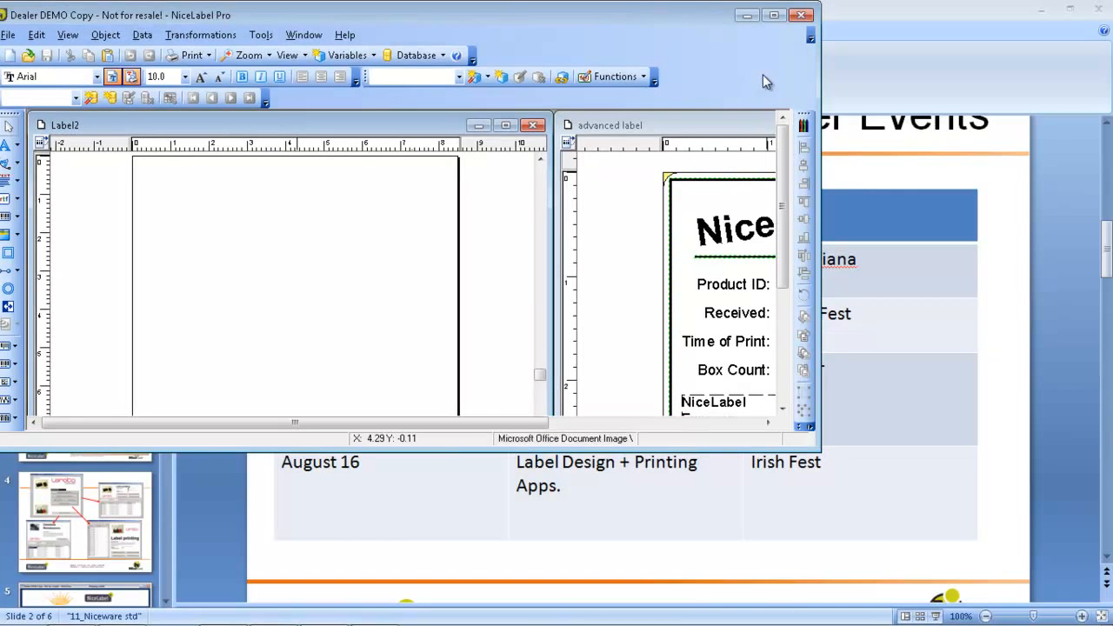
{"action": "left_click", "coordinate": [774, 15]}
{"action": "left_click", "coordinate": [111, 29]}
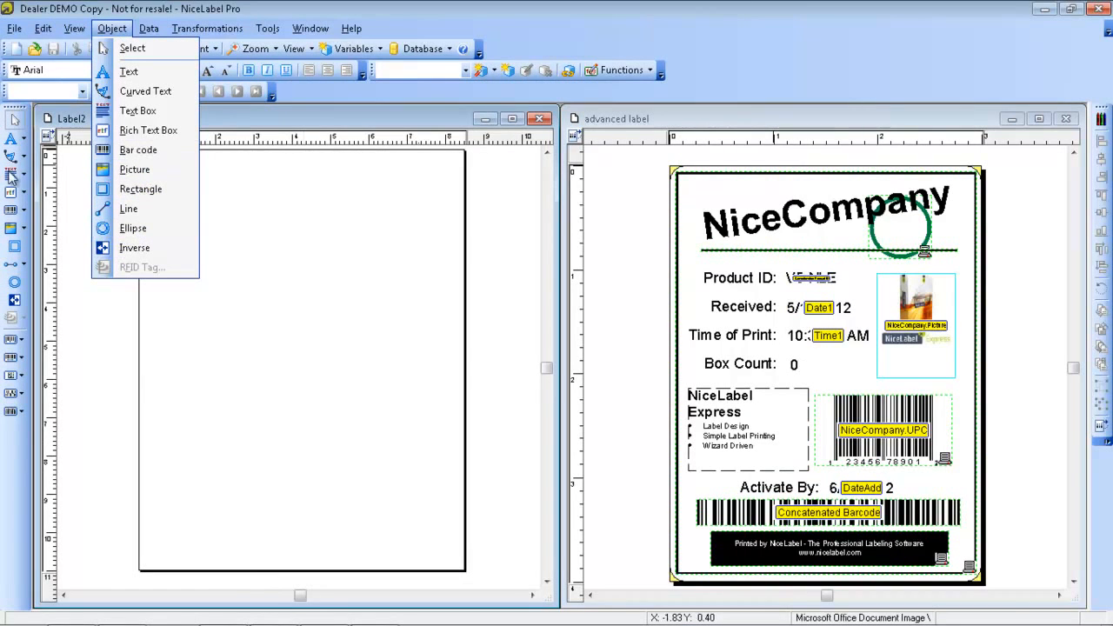
{"action": "mouse_move", "coordinate": [149, 37]}
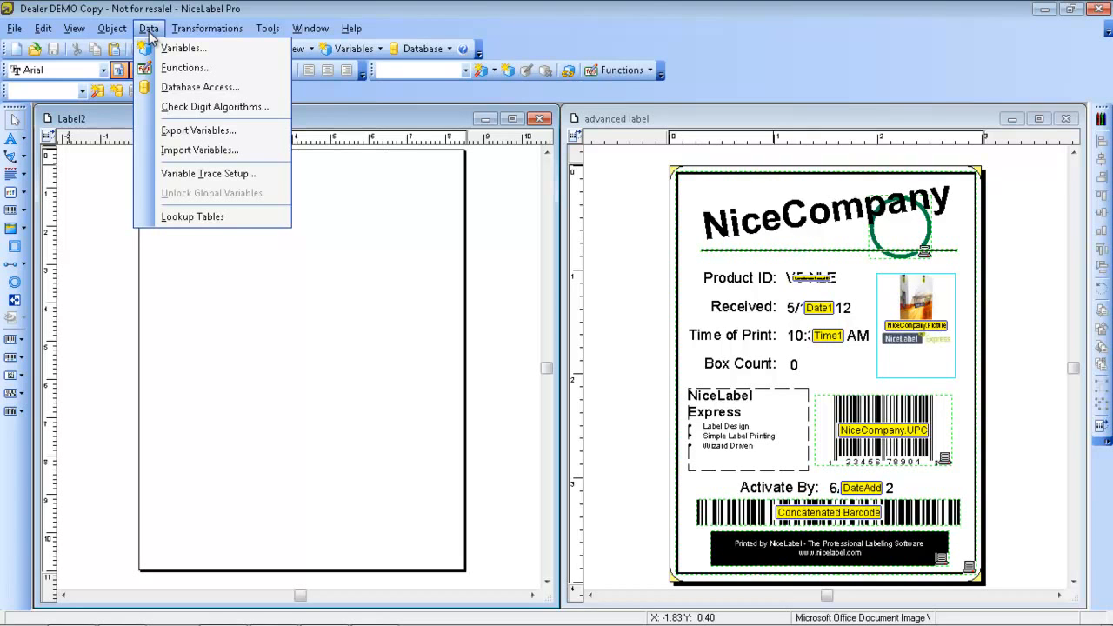
{"action": "left_click", "coordinate": [219, 32]}
{"action": "left_click", "coordinate": [220, 33]}
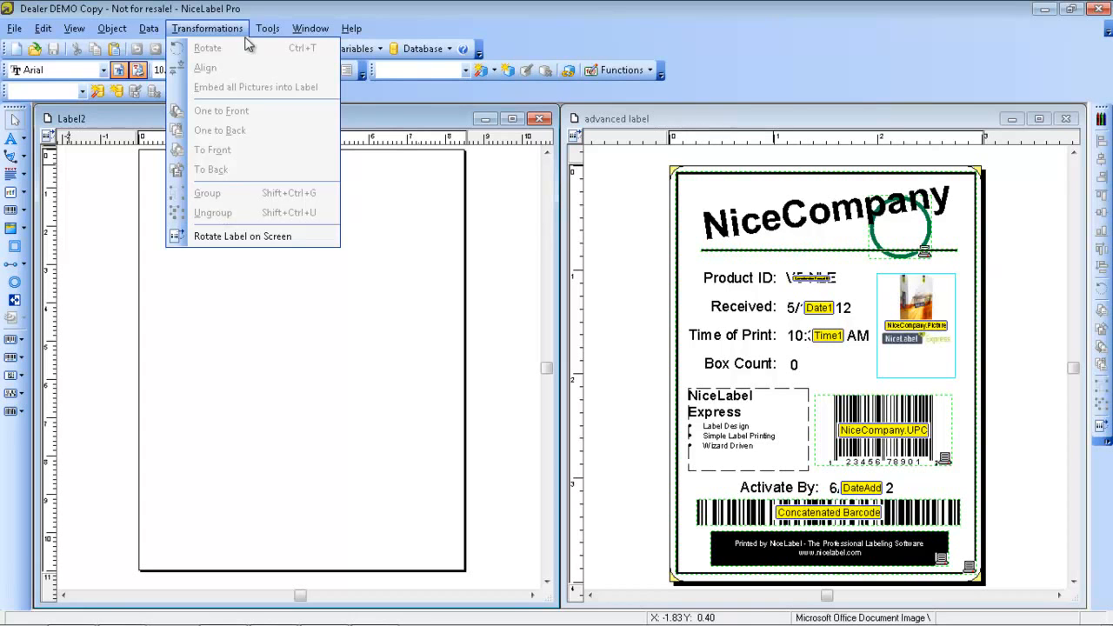
Open the label setup of the blank Label2 and choose the ZEBRA R110Xi 300DPI printer
{"action": "left_click", "coordinate": [238, 9]}
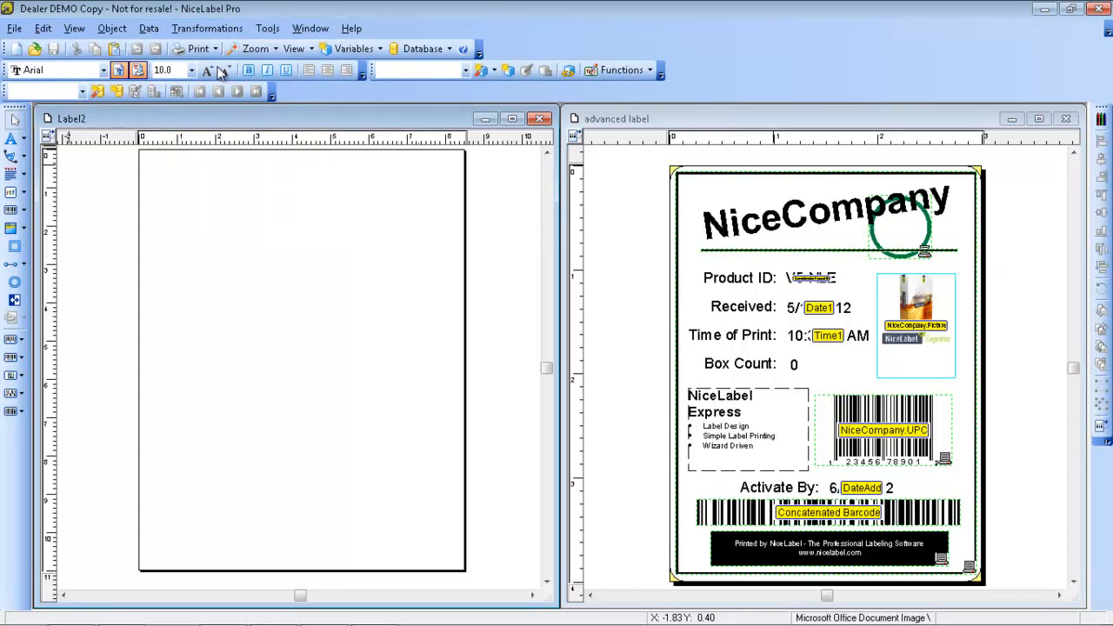
{"action": "double_click", "coordinate": [265, 243]}
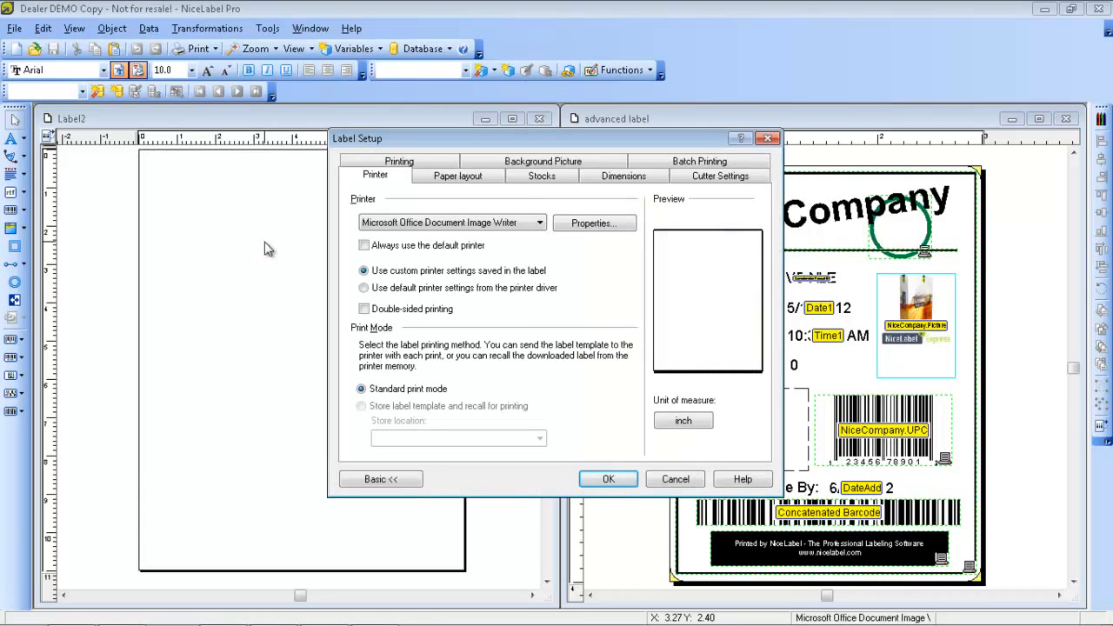
{"action": "left_click", "coordinate": [472, 226]}
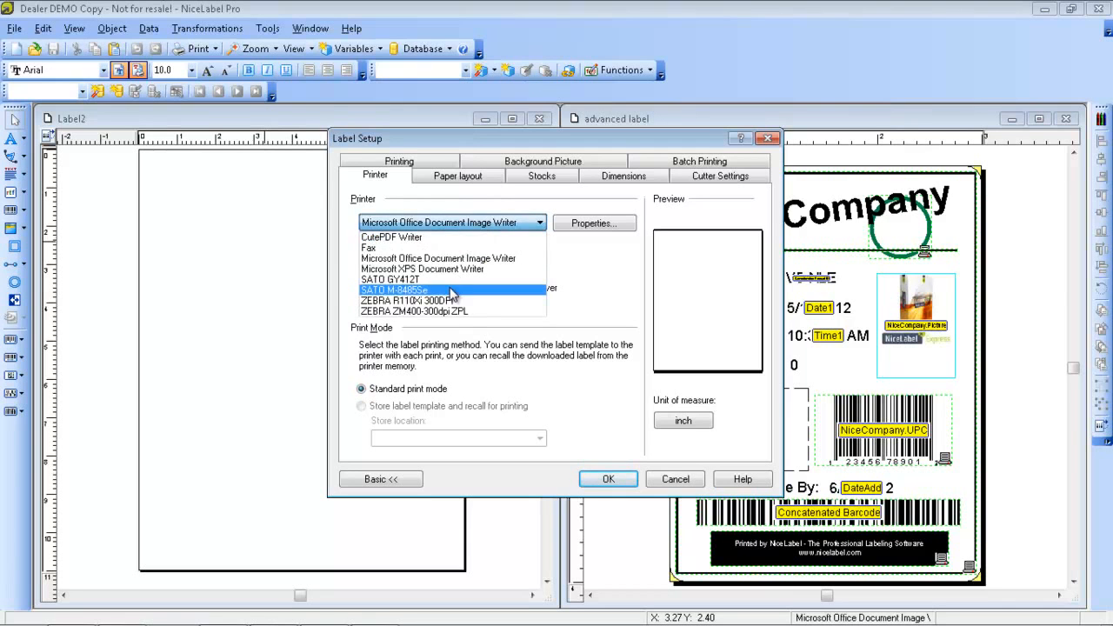
{"action": "left_click", "coordinate": [445, 300]}
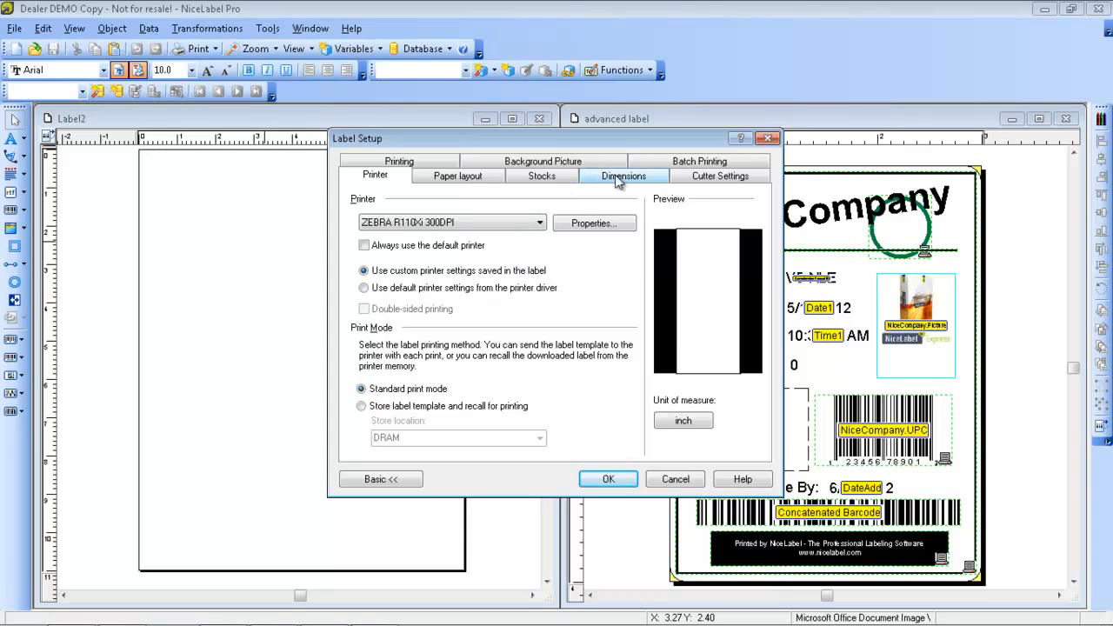
Review the paper layout settings and the available stock types in the label setup
{"action": "left_click", "coordinate": [486, 176]}
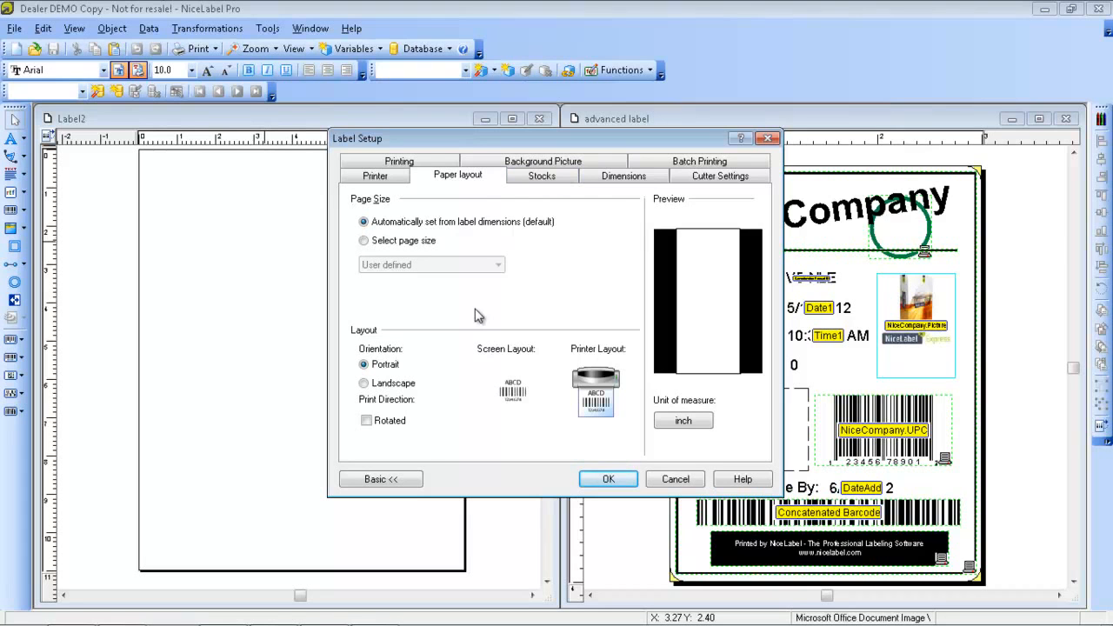
{"action": "left_click", "coordinate": [547, 181]}
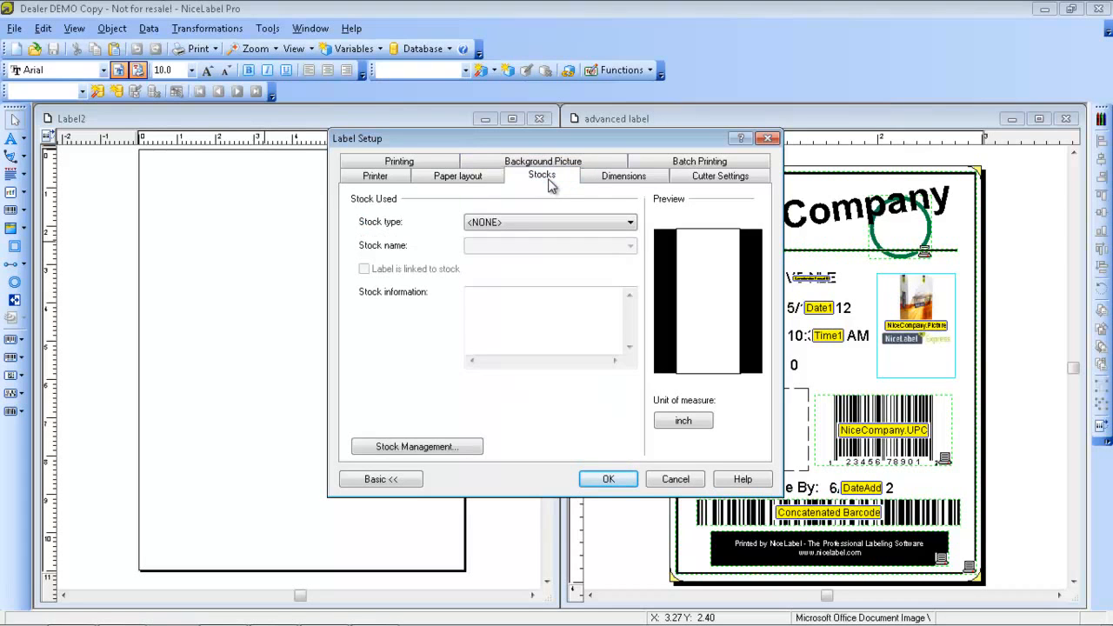
{"action": "left_click", "coordinate": [623, 226]}
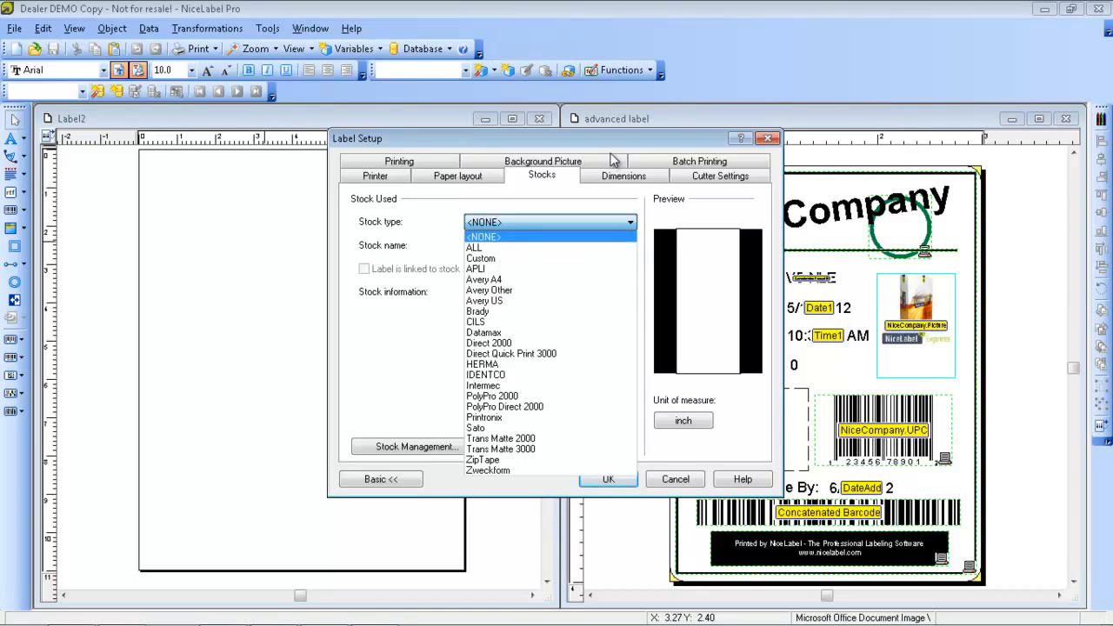
{"action": "left_click", "coordinate": [613, 179]}
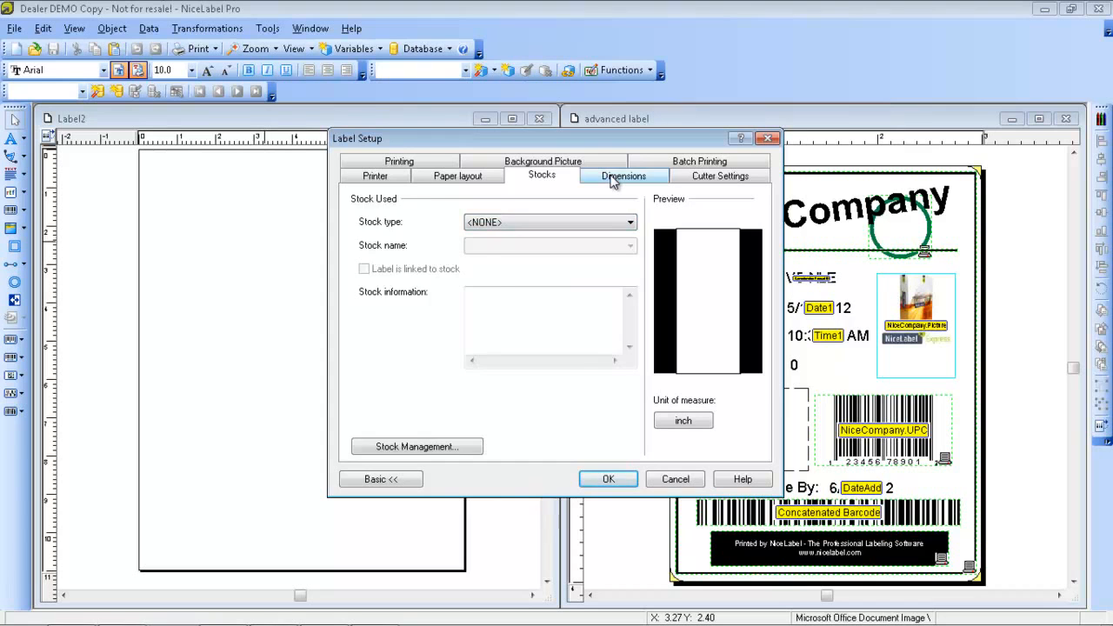
Set the label dimensions to a width of 3 inches and a height of 4 inches
{"action": "left_click", "coordinate": [613, 178]}
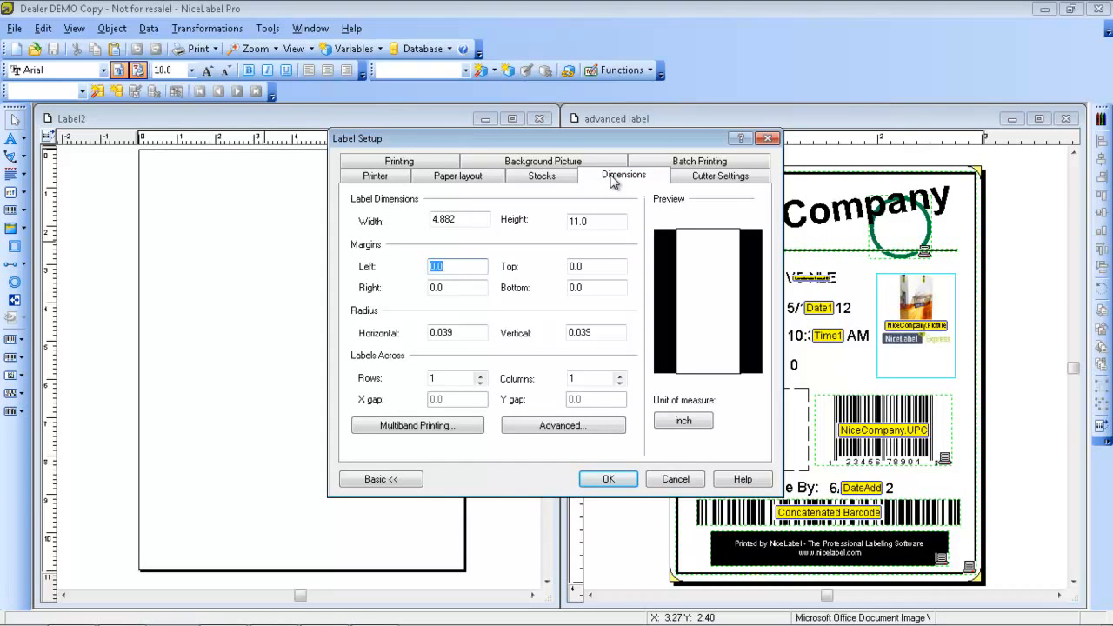
{"action": "double_click", "coordinate": [477, 219]}
{"action": "type", "text": "3"}
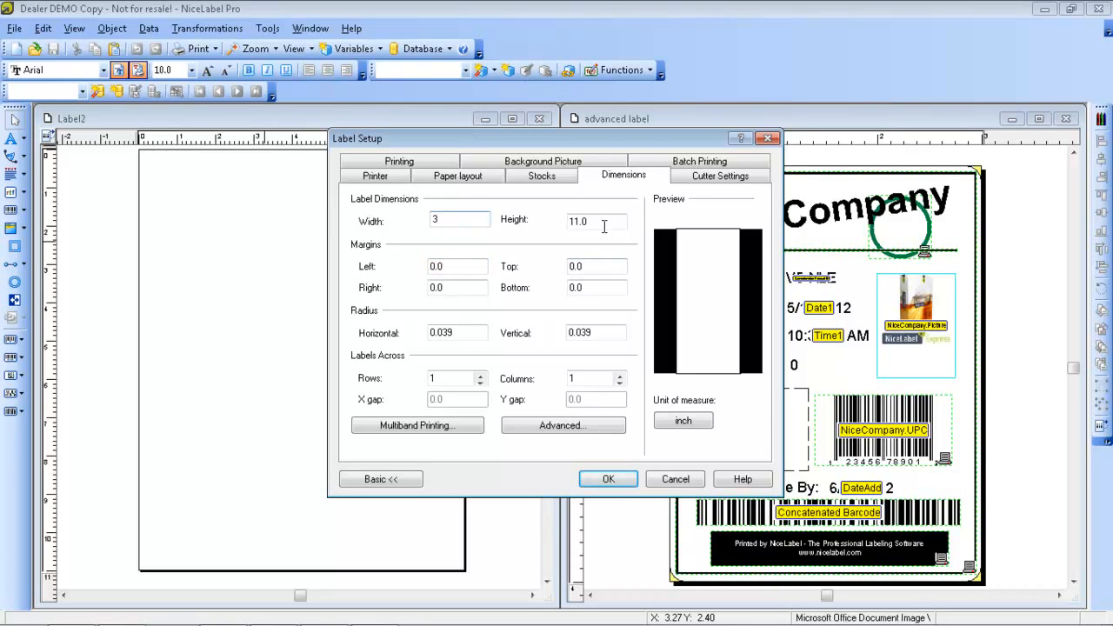
{"action": "key", "text": "Tab"}
{"action": "type", "text": "4"}
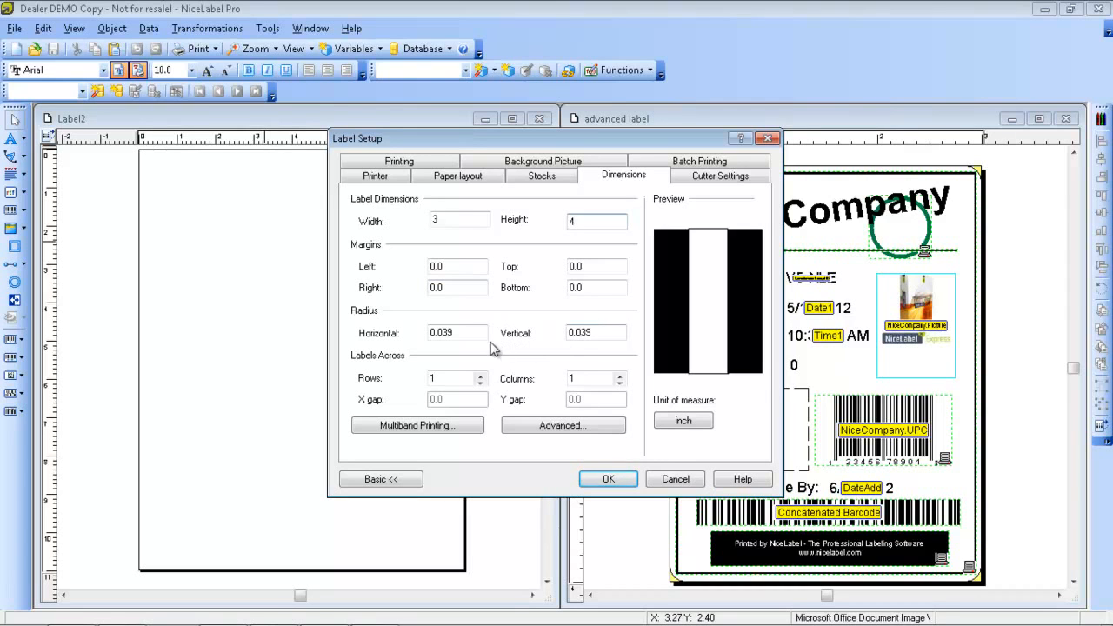
Set the label's horizontal and vertical corner radius to 0.15 inch each
{"action": "left_click_drag", "start_coordinate": [469, 333], "coordinate": [439, 337]}
{"action": "type", "text": "15"}
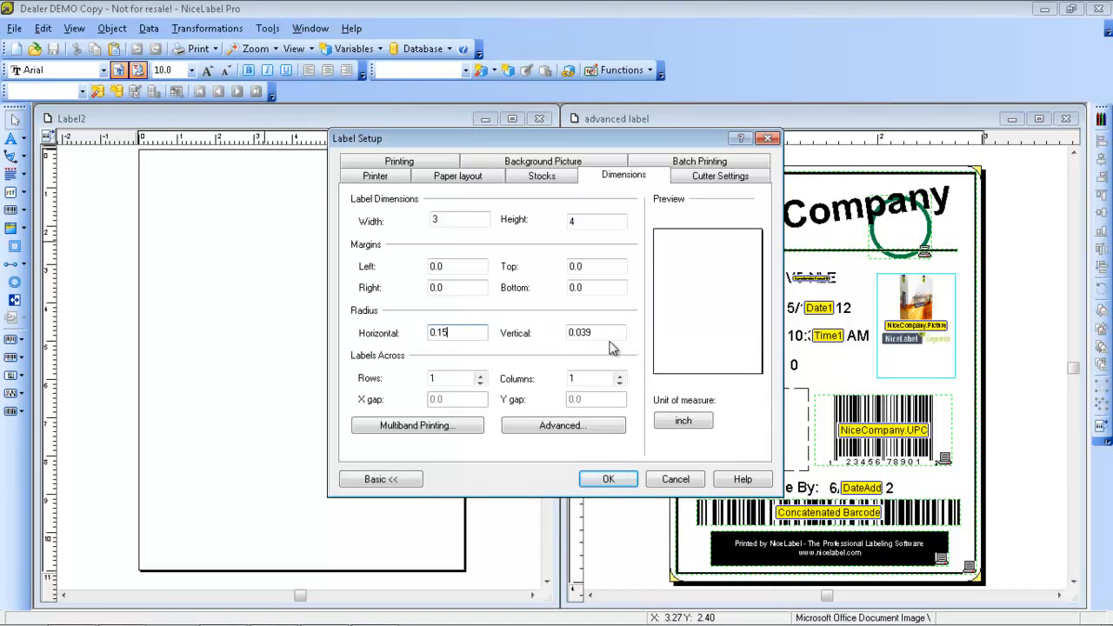
{"action": "left_click", "coordinate": [589, 332]}
{"action": "left_click_drag", "start_coordinate": [589, 332], "coordinate": [578, 332]}
{"action": "type", "text": "15"}
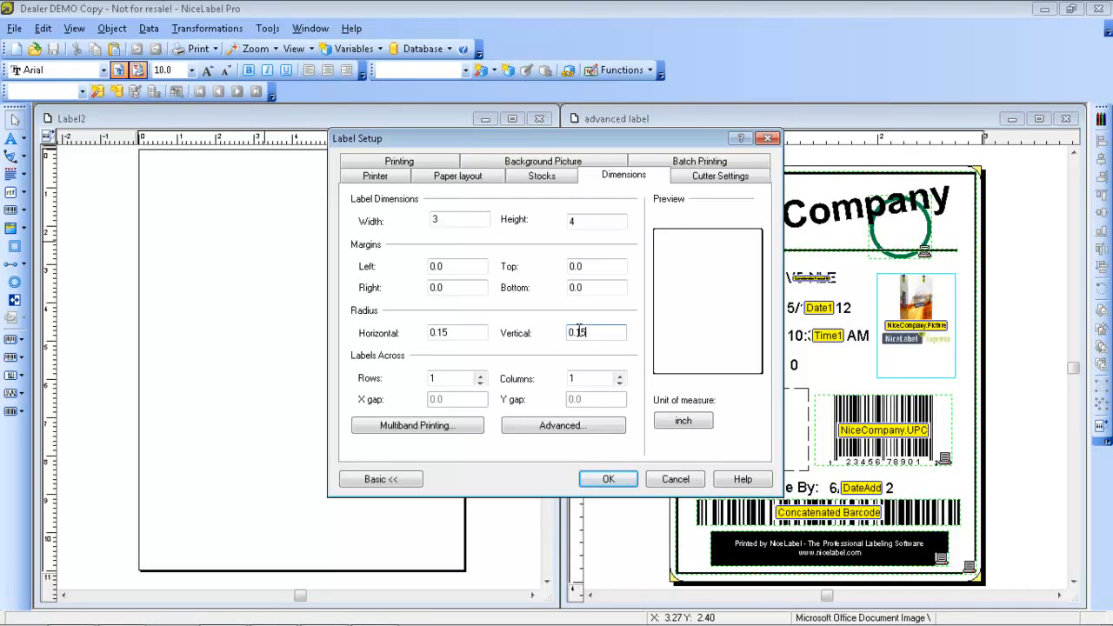
{"action": "left_click", "coordinate": [585, 287]}
Review the cutter, background picture and batch printing settings, and confirm the label setup
{"action": "left_click", "coordinate": [711, 174]}
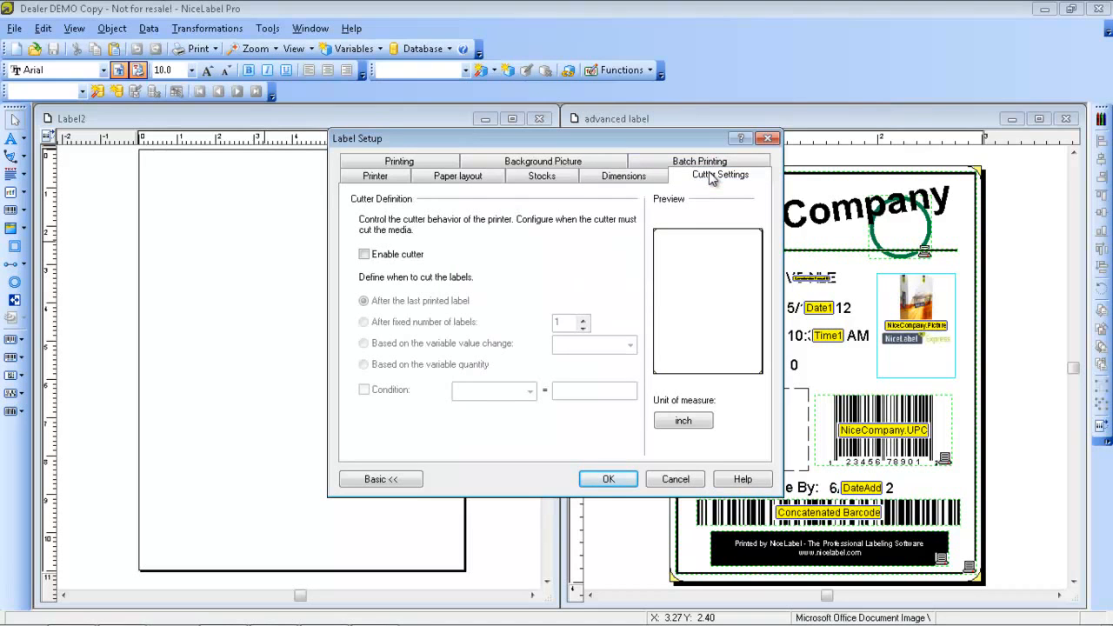
{"action": "left_click", "coordinate": [606, 166]}
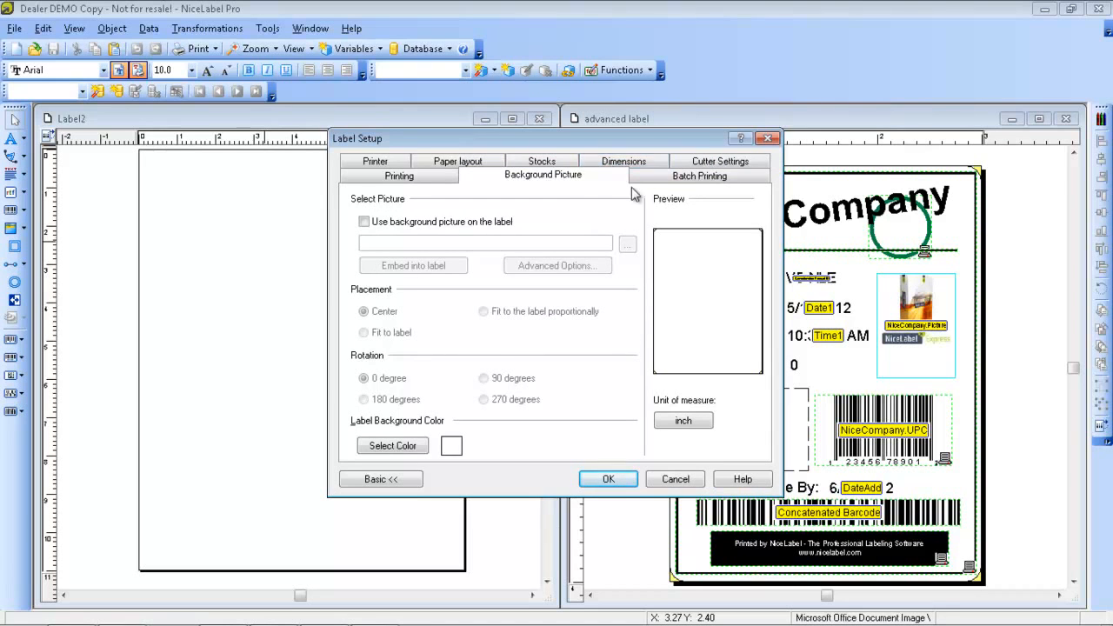
{"action": "left_click", "coordinate": [696, 179]}
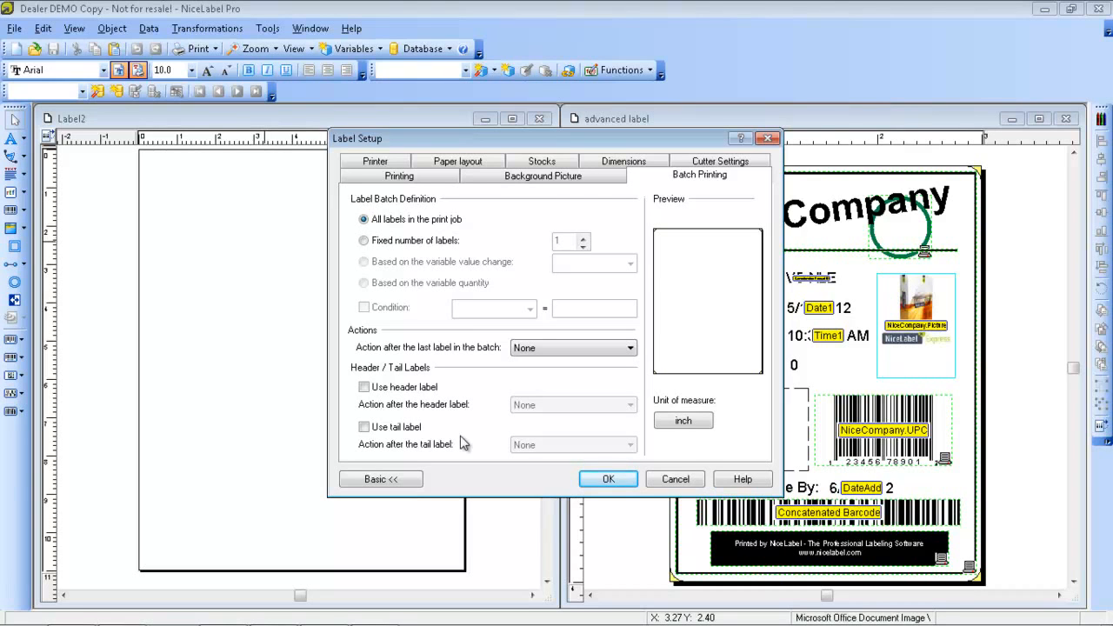
{"action": "left_click", "coordinate": [614, 479]}
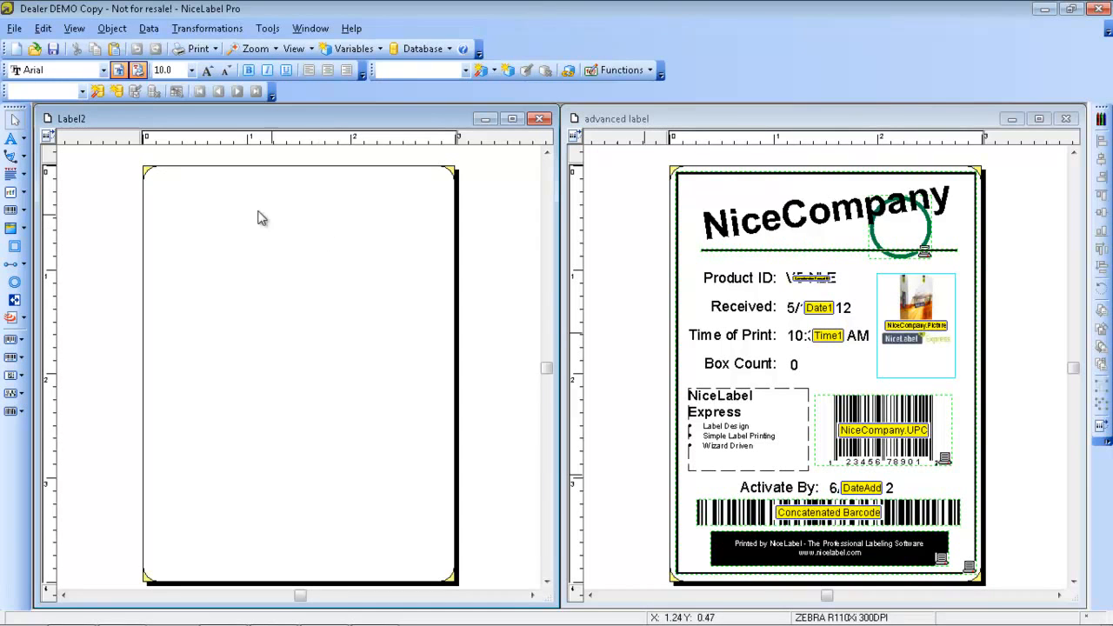
Add a fixed text object reading "NiceCompany" near the upper edge of the blank label
{"action": "left_click", "coordinate": [12, 144]}
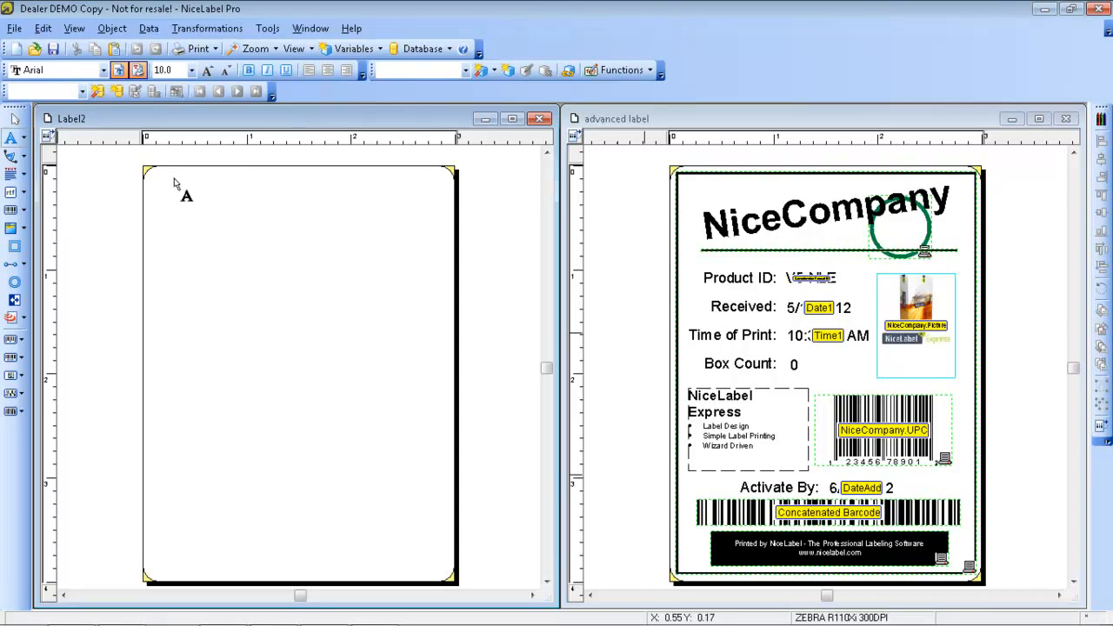
{"action": "left_click", "coordinate": [14, 246]}
{"action": "left_click", "coordinate": [222, 201]}
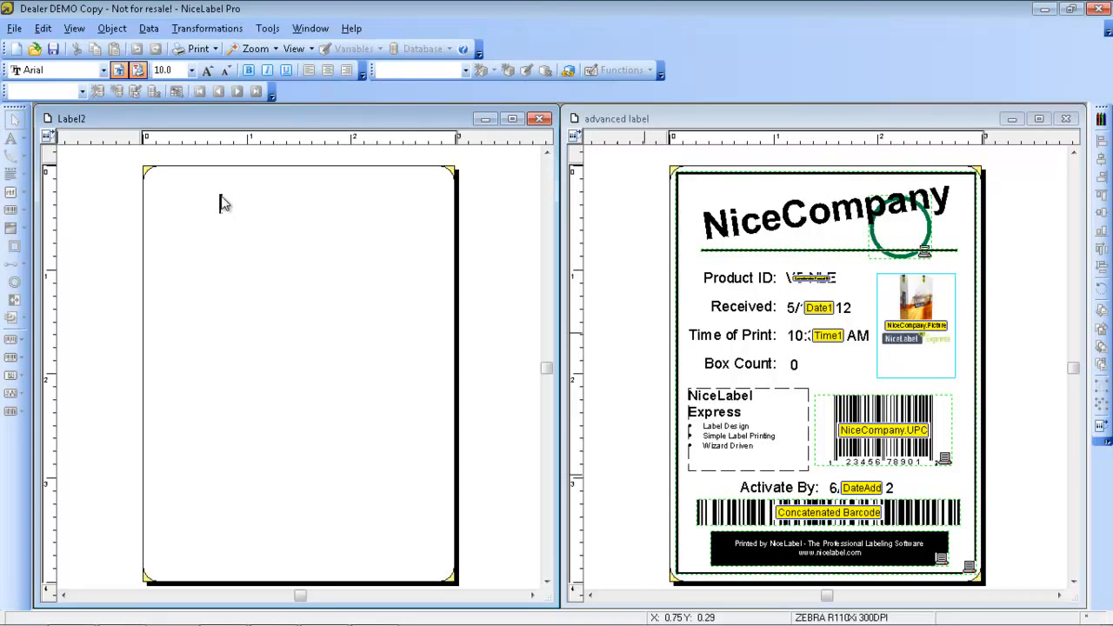
{"action": "type", "text": "NiceCompany"}
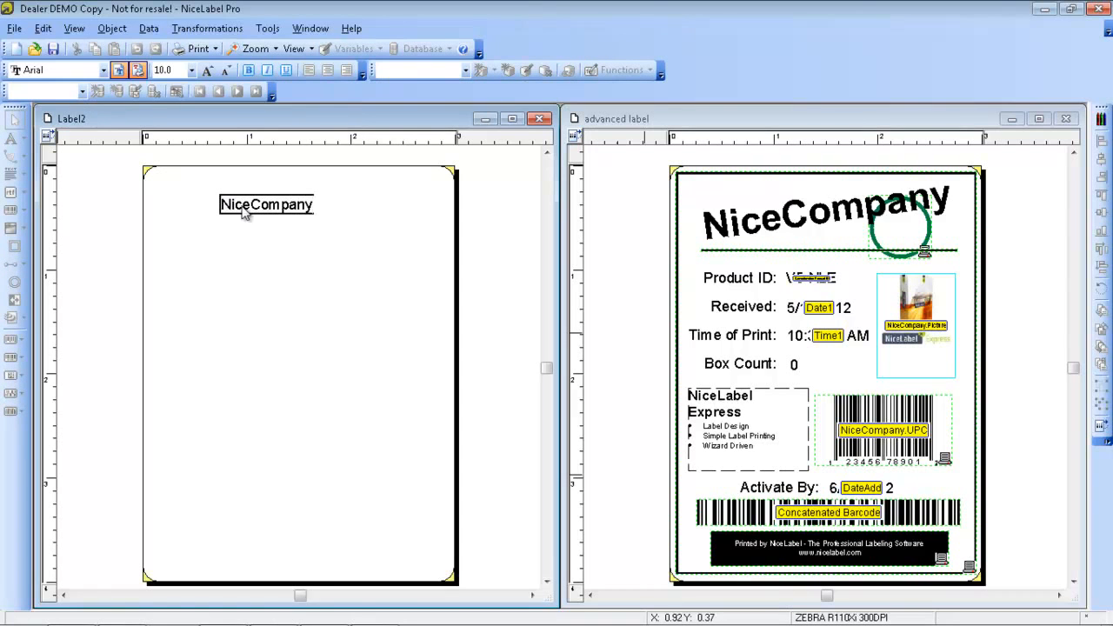
{"action": "left_click", "coordinate": [267, 224]}
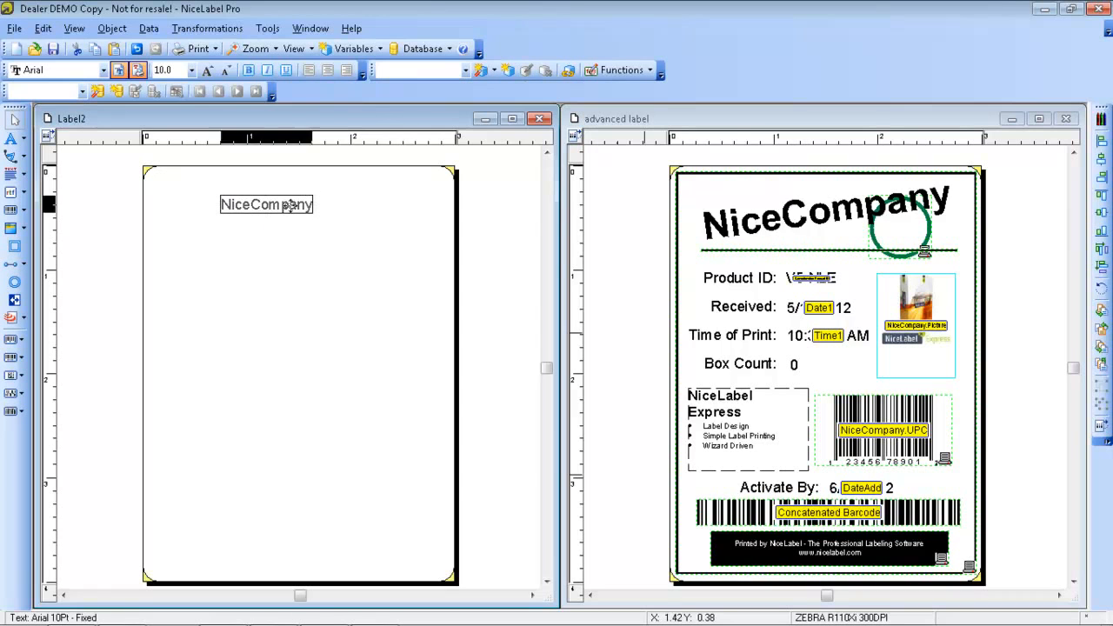
Format the NiceCompany text as Arial Bold 28 pt and move it inside the label to about X 0.21, Y 0.06 inch
{"action": "double_click", "coordinate": [293, 212]}
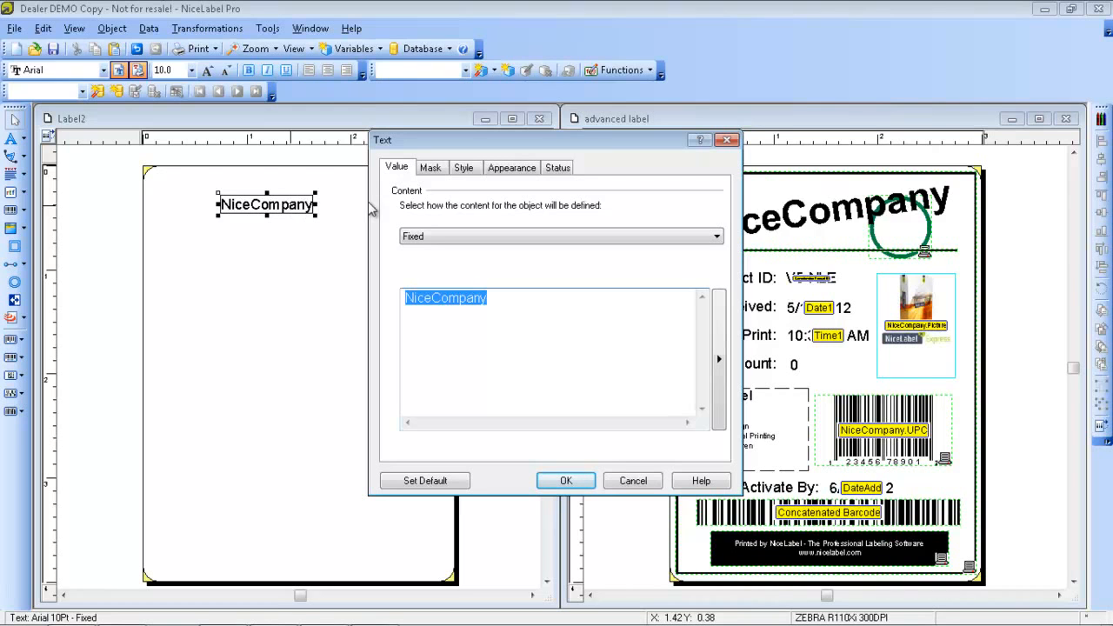
{"action": "left_click", "coordinate": [464, 167]}
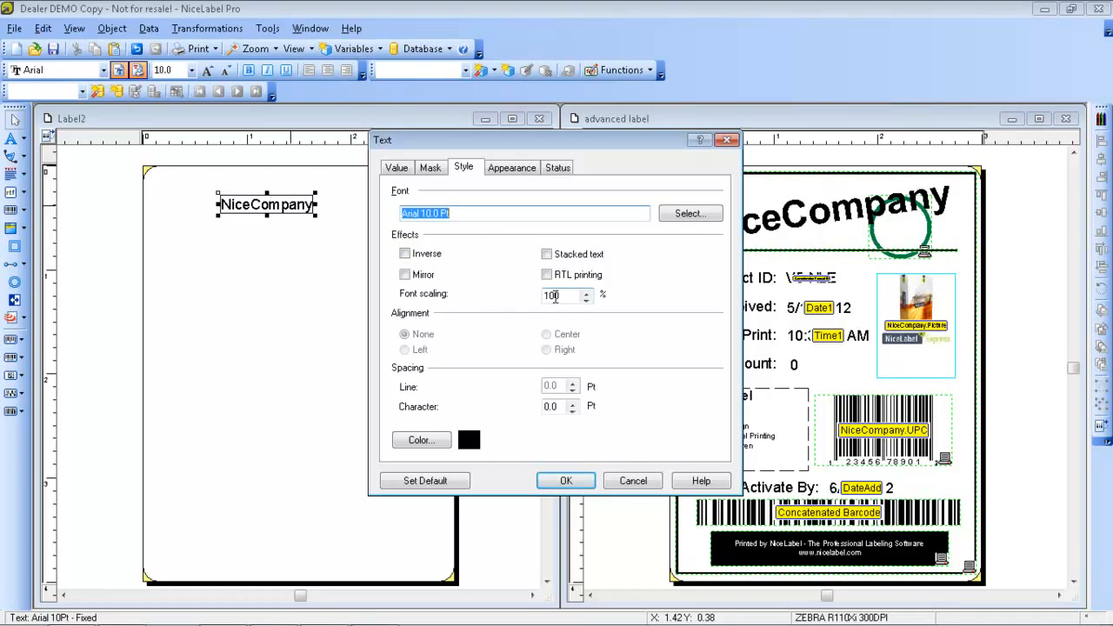
{"action": "left_click", "coordinate": [692, 219]}
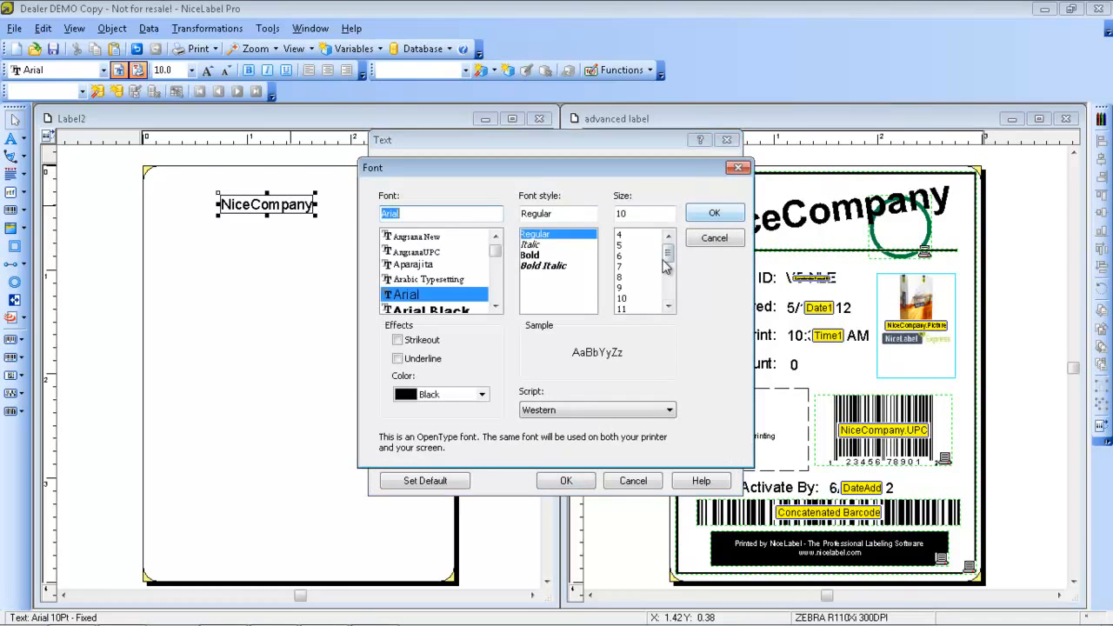
{"action": "left_click_drag", "start_coordinate": [669, 259], "coordinate": [668, 287]}
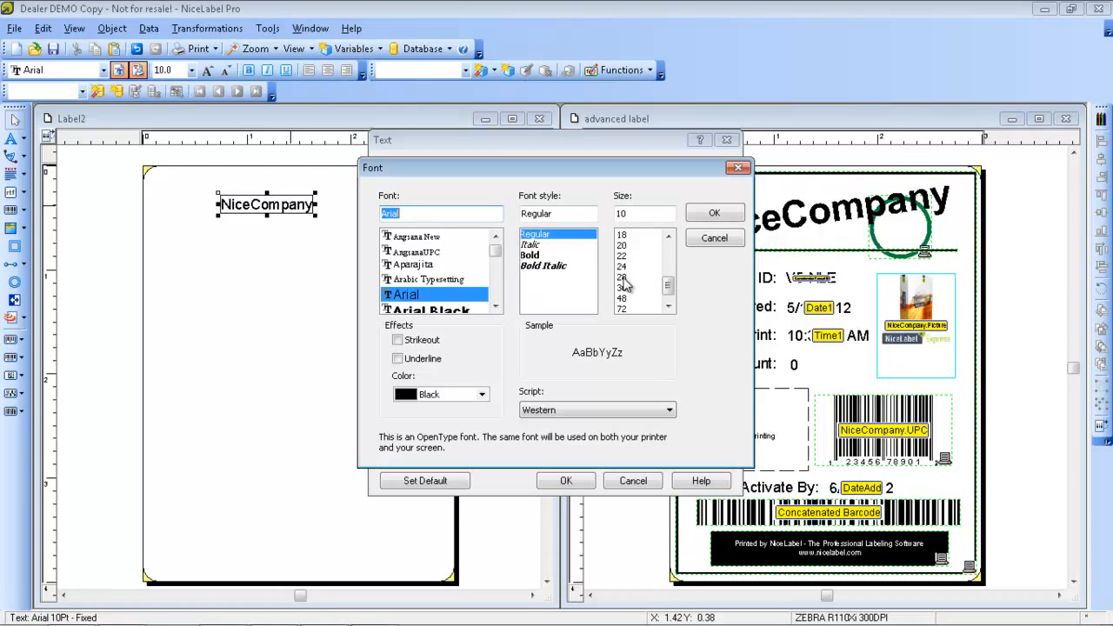
{"action": "left_click", "coordinate": [542, 256]}
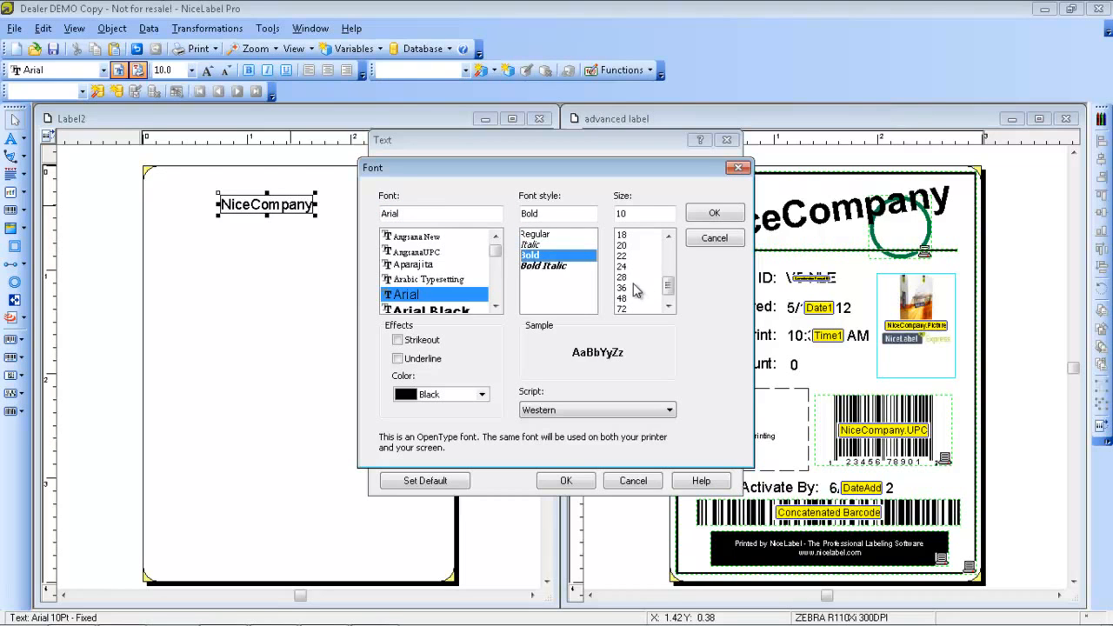
{"action": "left_click", "coordinate": [632, 277]}
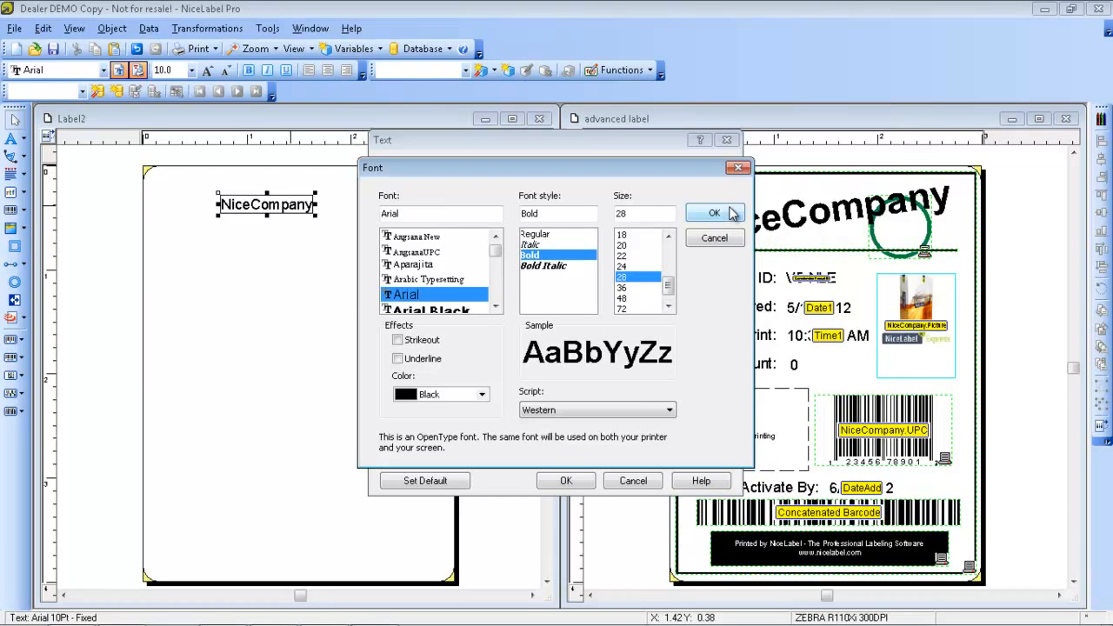
{"action": "left_click", "coordinate": [729, 214]}
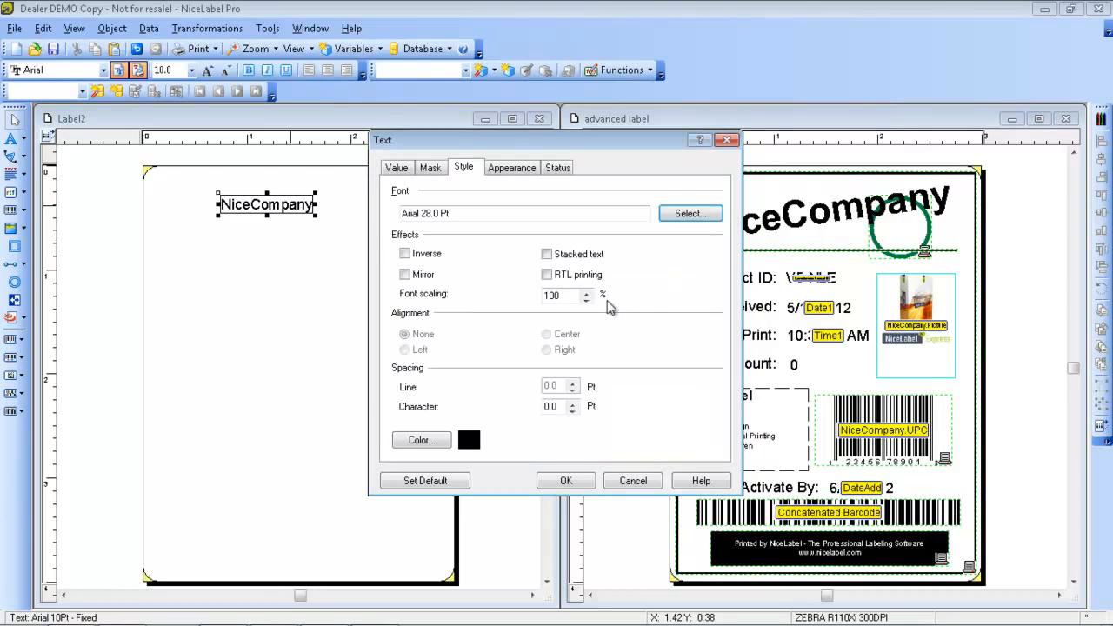
{"action": "left_click", "coordinate": [572, 481]}
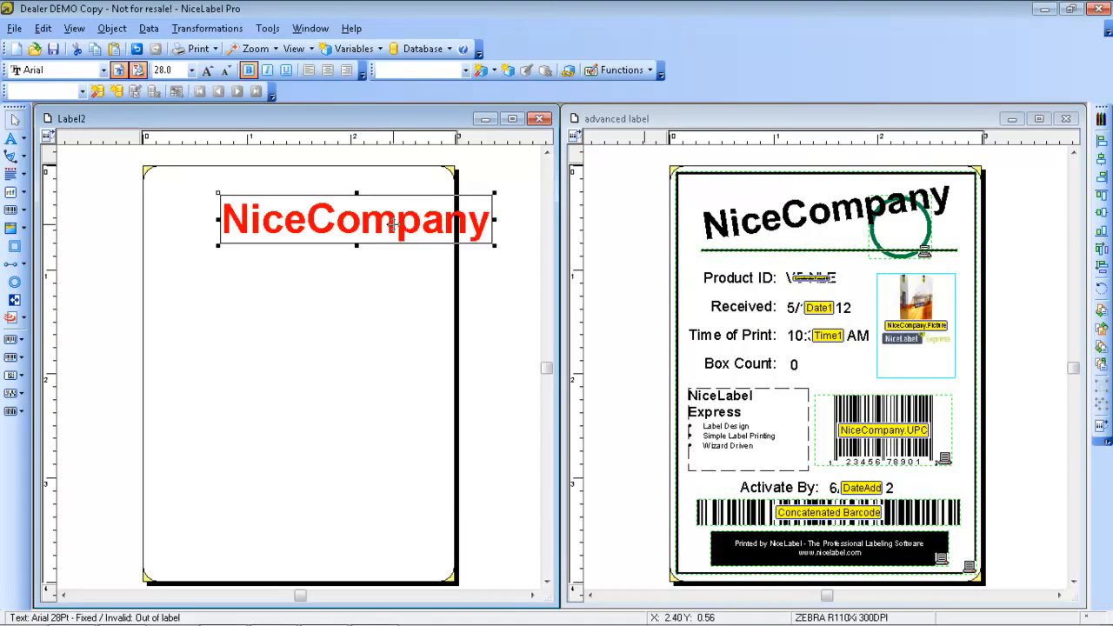
{"action": "left_click_drag", "start_coordinate": [392, 224], "coordinate": [336, 199]}
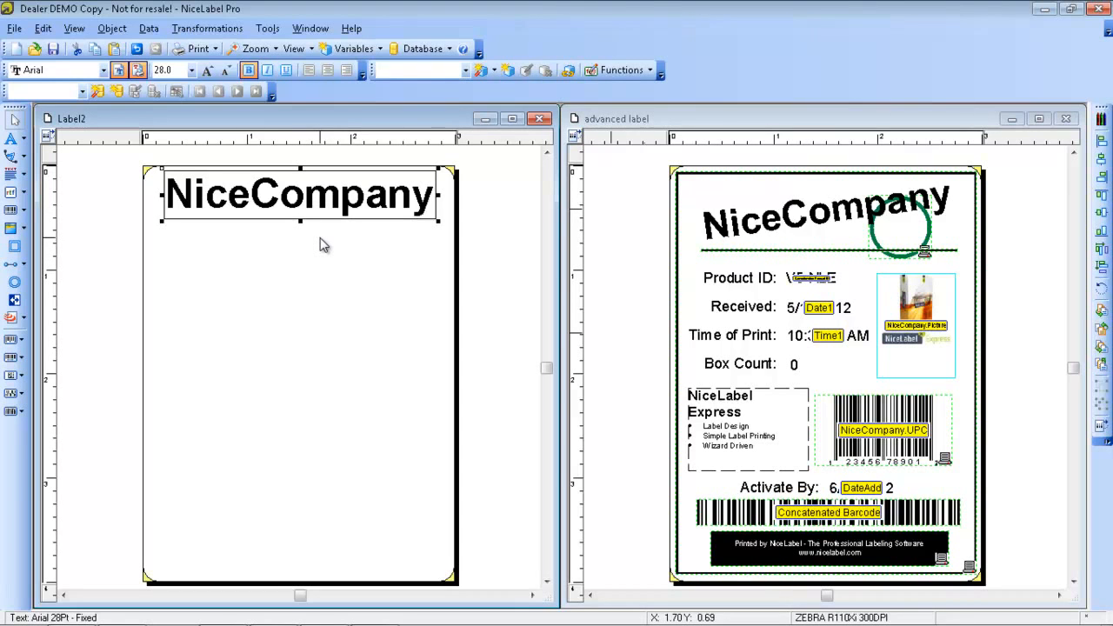
Rotate the NiceCompany text by 8 degrees
{"action": "double_click", "coordinate": [317, 198]}
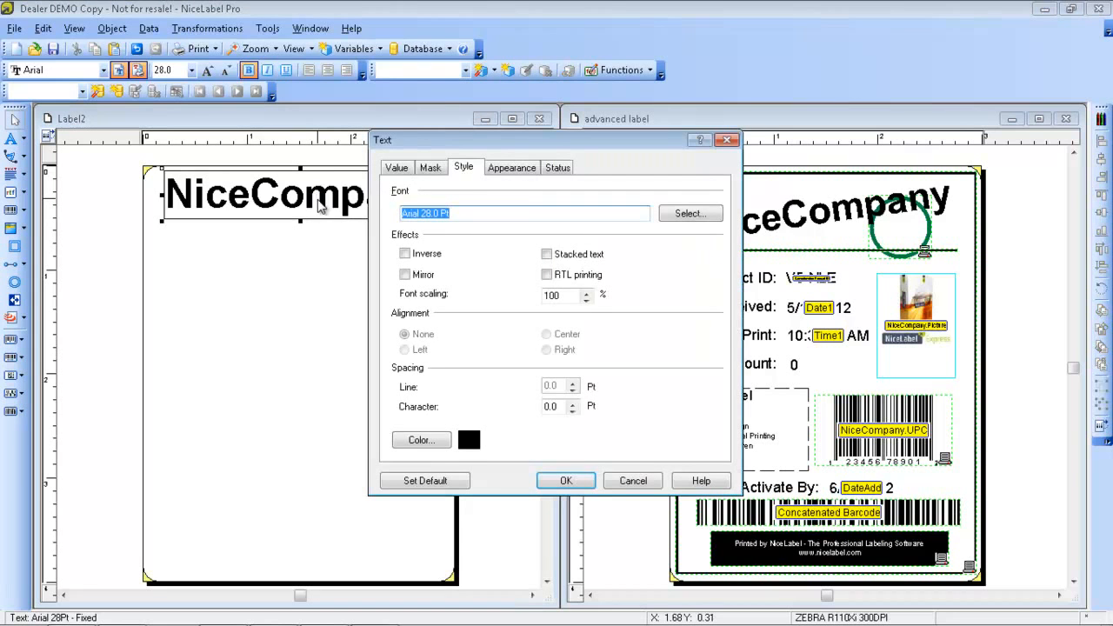
{"action": "left_click", "coordinate": [438, 170]}
{"action": "left_click", "coordinate": [397, 168]}
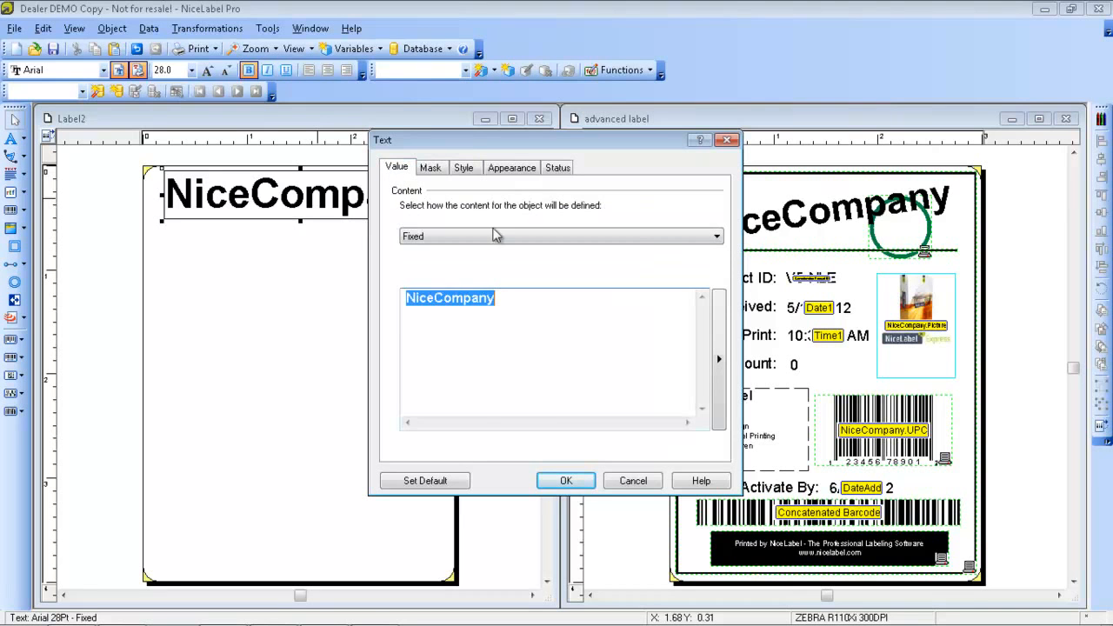
{"action": "left_click", "coordinate": [513, 167]}
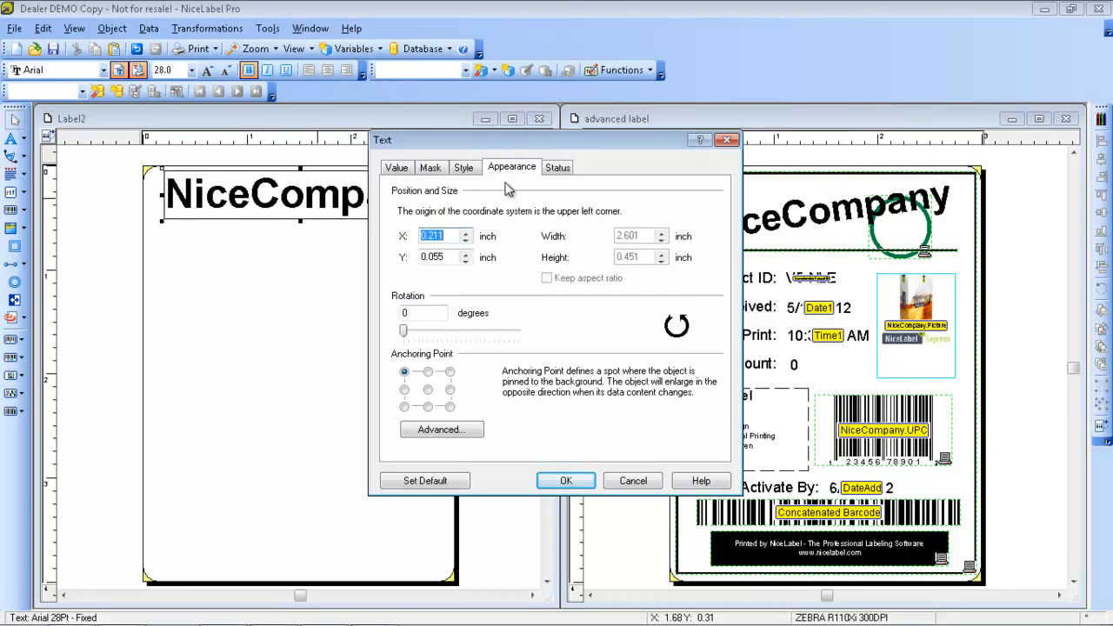
{"action": "double_click", "coordinate": [404, 314]}
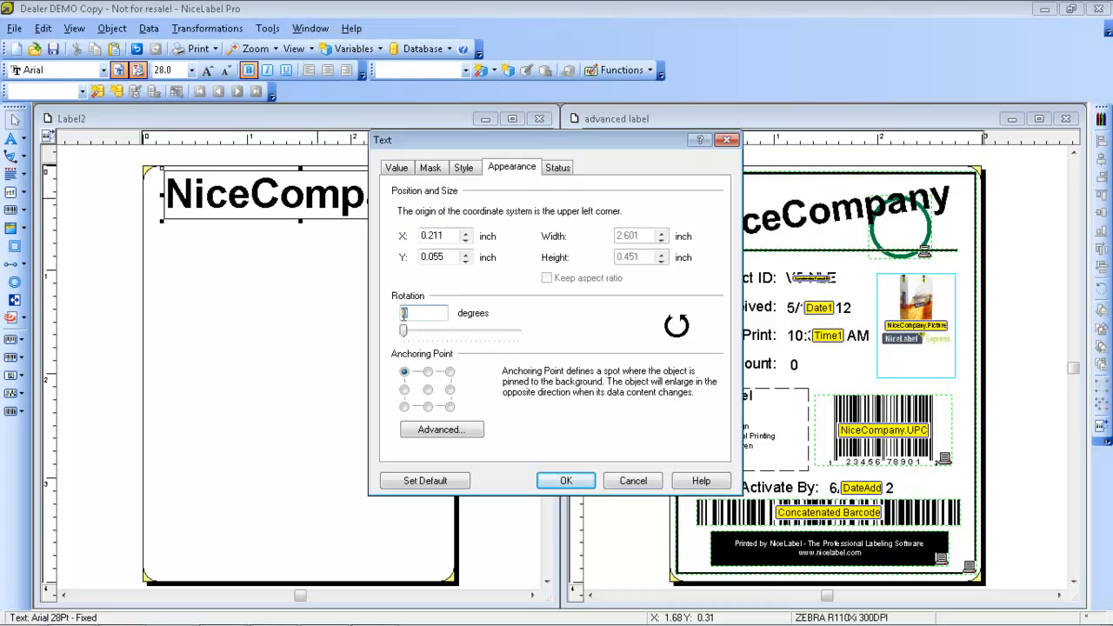
{"action": "type", "text": "8"}
{"action": "left_click", "coordinate": [565, 484]}
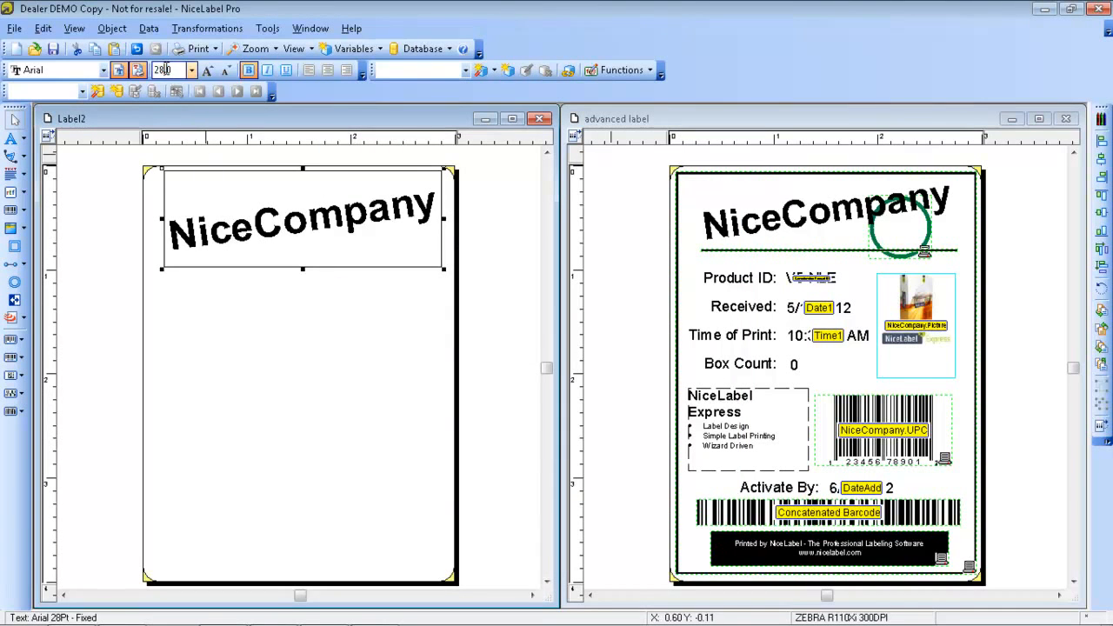
Reduce the rotated NiceCompany text's font size to 26 pt
{"action": "key", "text": "BackSpace"}
{"action": "type", "text": "6"}
{"action": "key", "text": "Return"}
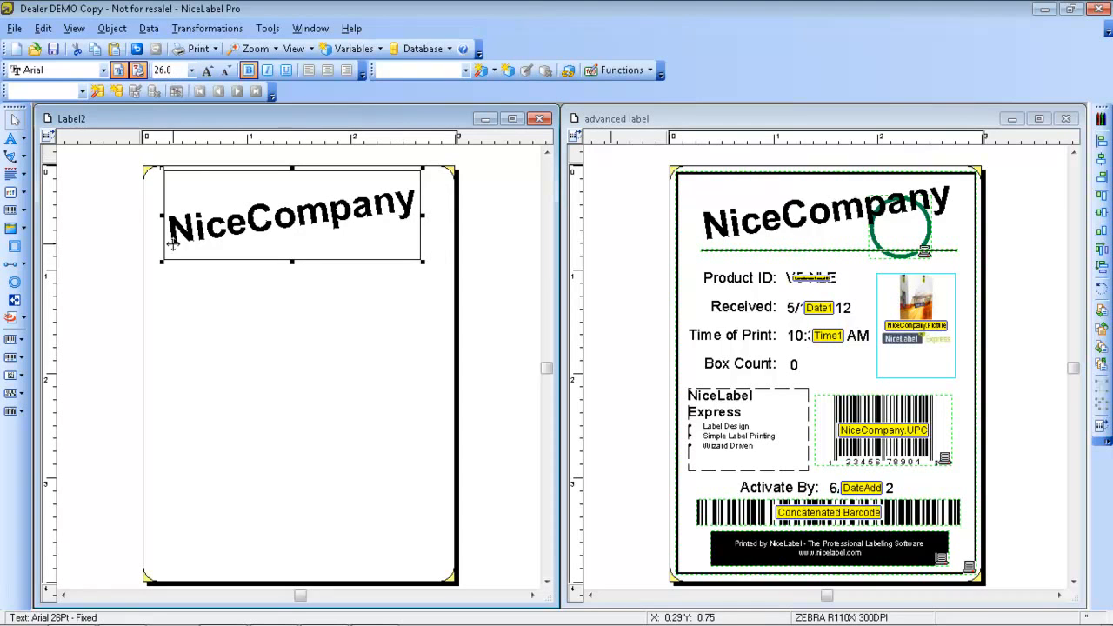
{"action": "left_click", "coordinate": [237, 320]}
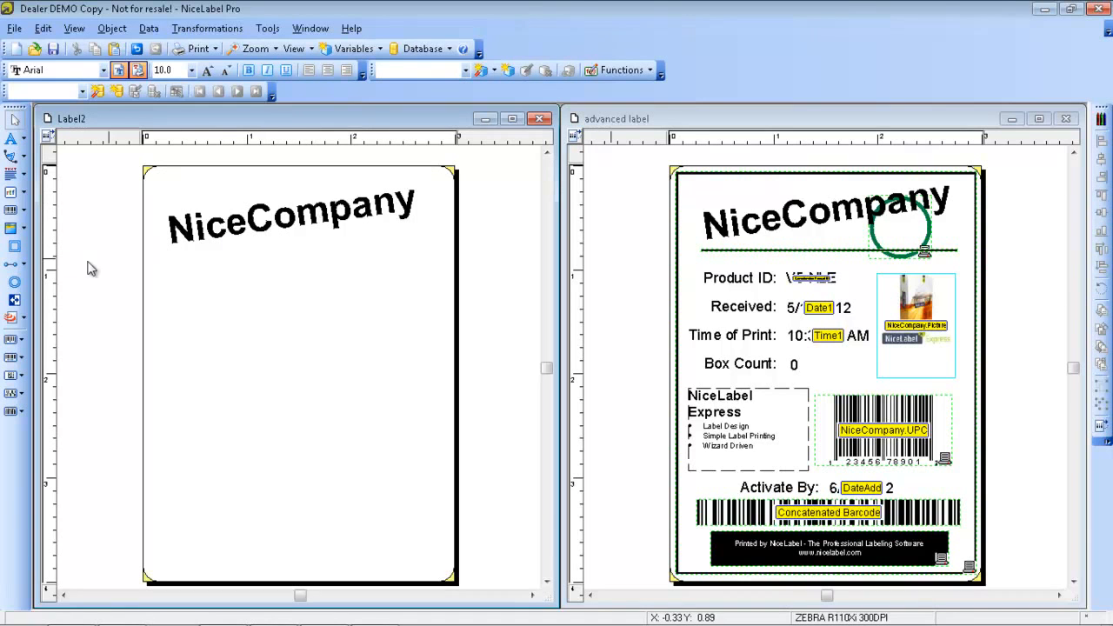
Draw a solid horizontal line about 2.33 inch long just below the NiceCompany text, with a thickness of 0.019 inch
{"action": "left_click", "coordinate": [11, 262]}
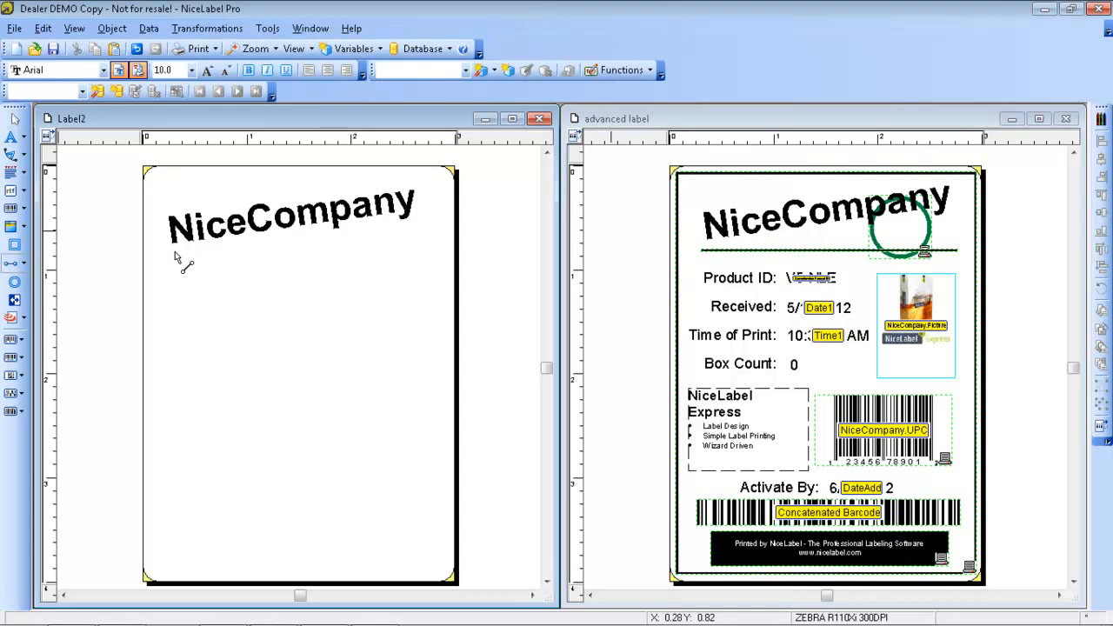
{"action": "mouse_move", "coordinate": [172, 253]}
{"action": "left_mouse_down"}
{"action": "mouse_move", "coordinate": [438, 252]}
{"action": "mouse_move", "coordinate": [419, 252]}
{"action": "left_mouse_up"}
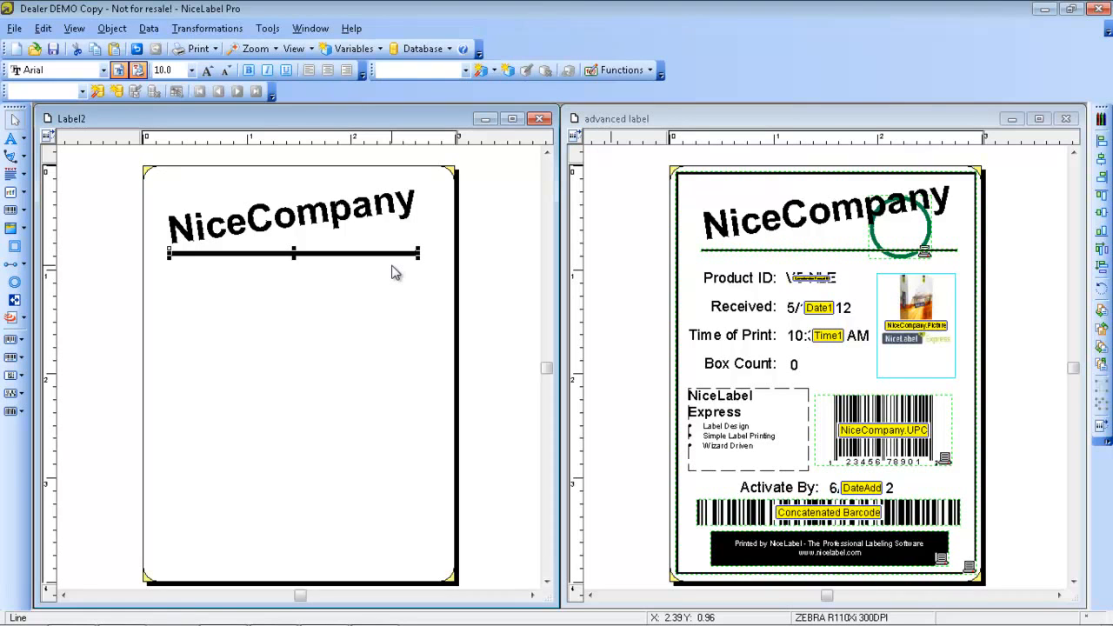
{"action": "double_click", "coordinate": [379, 256]}
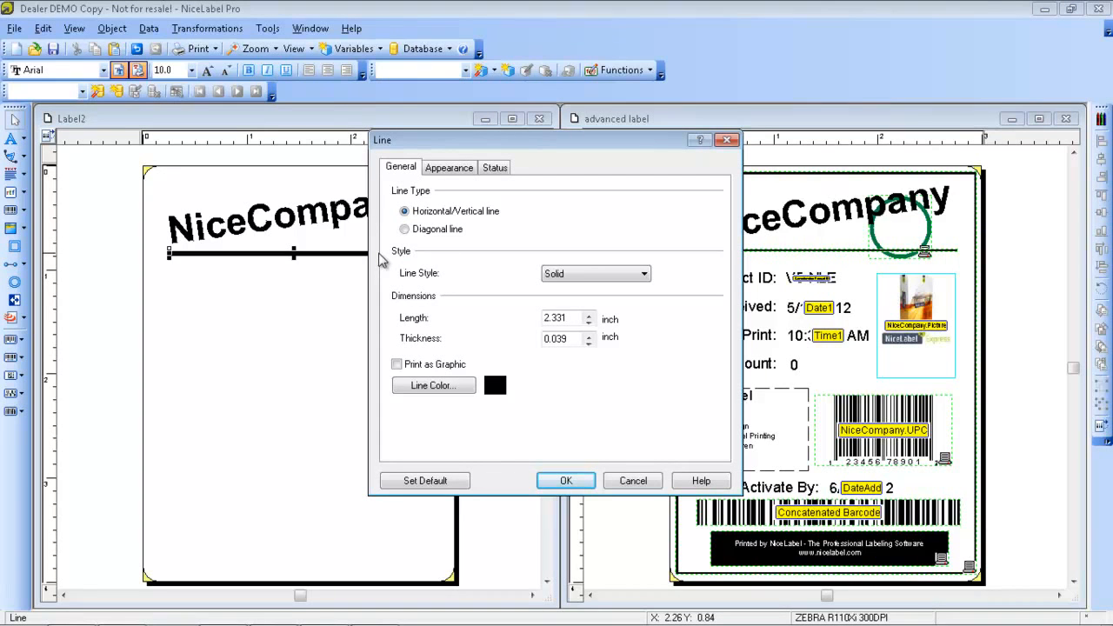
{"action": "left_click", "coordinate": [572, 339]}
{"action": "key", "text": "BackSpace"}
{"action": "key", "text": "BackSpace"}
{"action": "type", "text": "19"}
{"action": "left_click", "coordinate": [566, 479]}
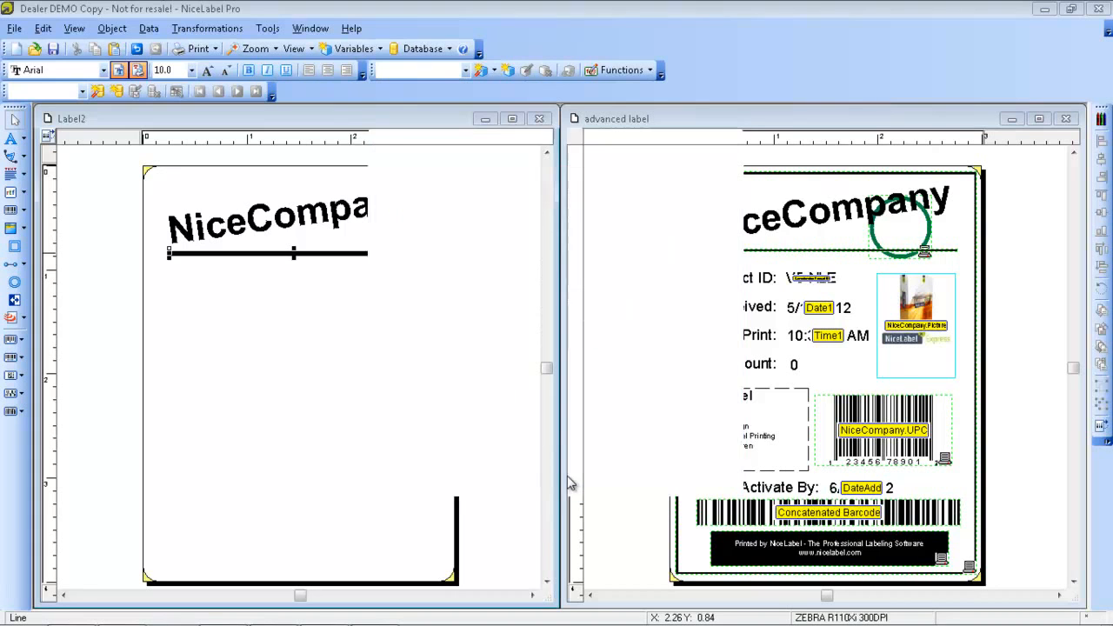
{"action": "left_click_drag", "start_coordinate": [348, 255], "coordinate": [348, 252]}
{"action": "left_click", "coordinate": [349, 316]}
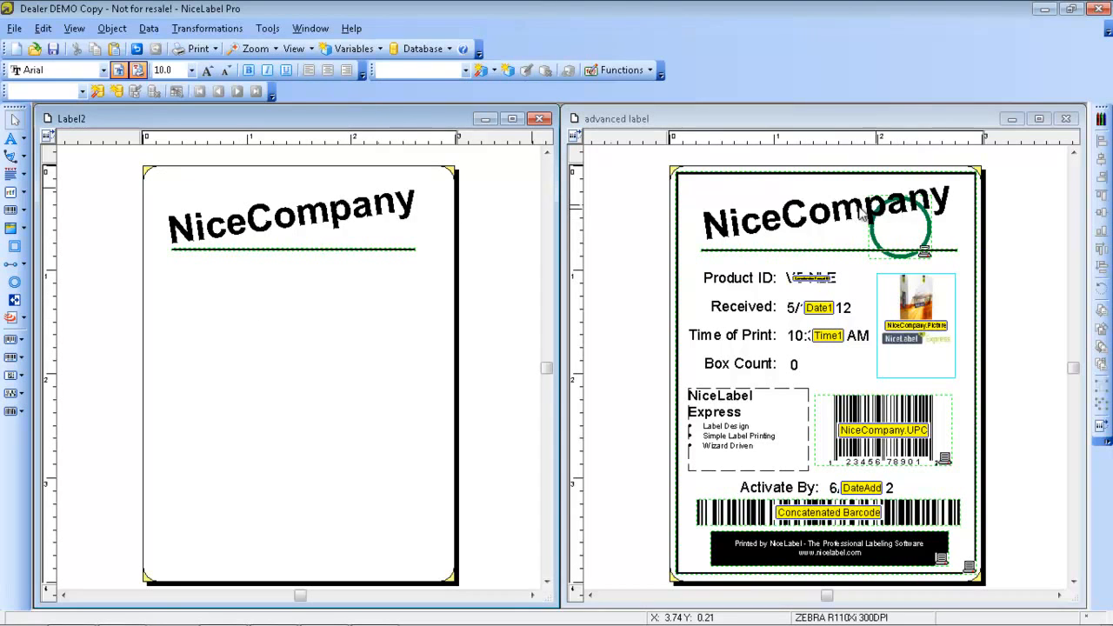
Draw a circle over the "pany" letters of NiceCompany, reaching down to the horizontal line
{"action": "left_click", "coordinate": [15, 283]}
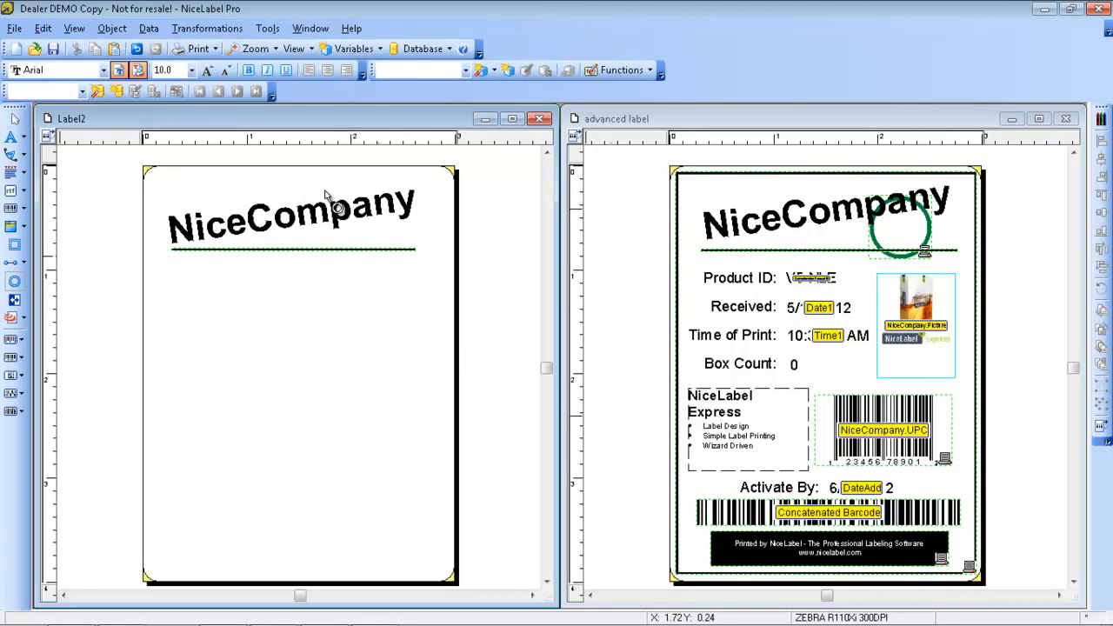
{"action": "left_click_drag", "start_coordinate": [327, 189], "coordinate": [397, 256]}
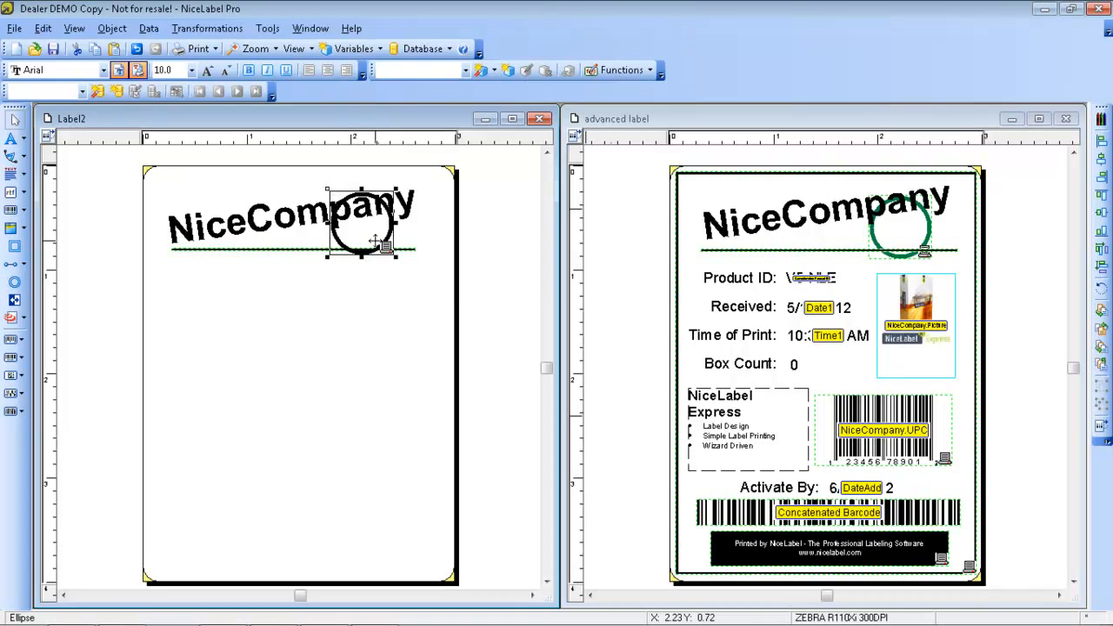
{"action": "left_click", "coordinate": [369, 310]}
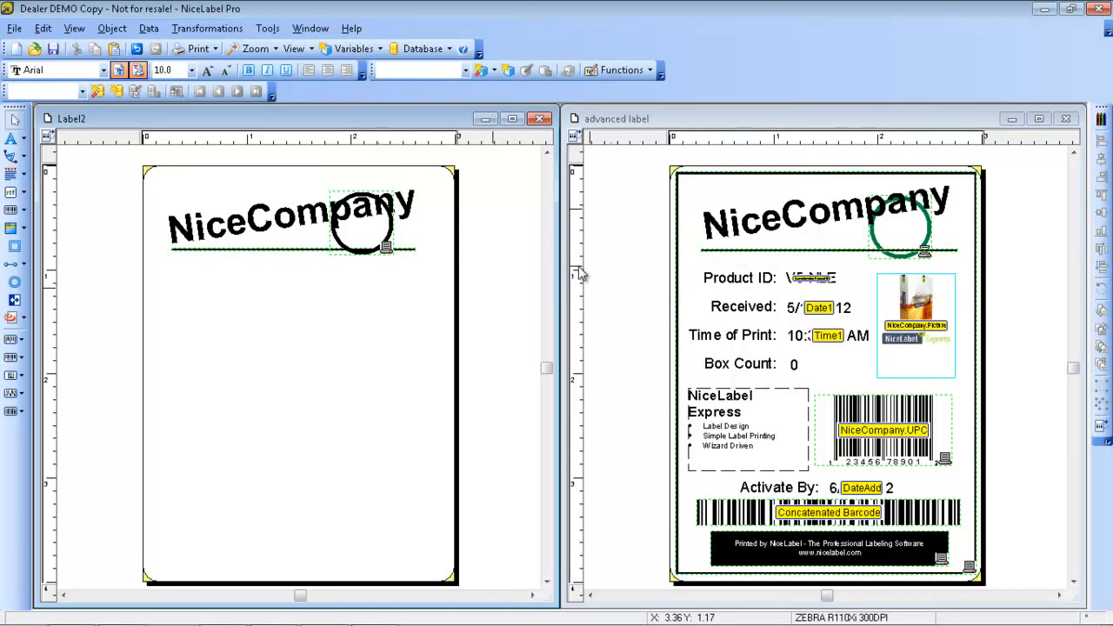
Set the circle's line color to dark green
{"action": "double_click", "coordinate": [370, 249]}
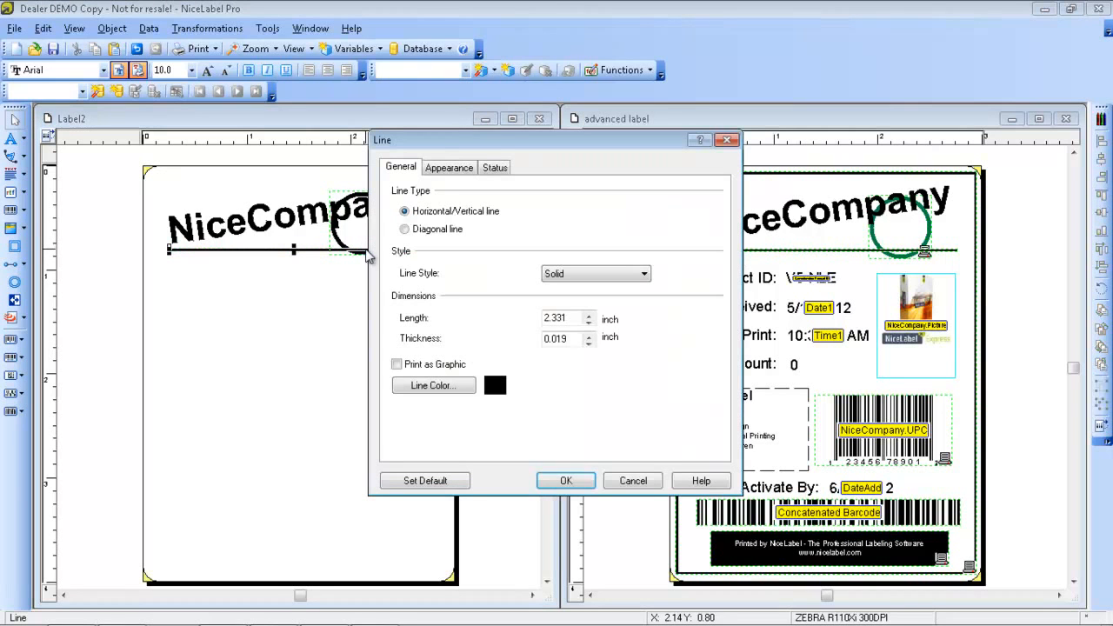
{"action": "left_click", "coordinate": [634, 481]}
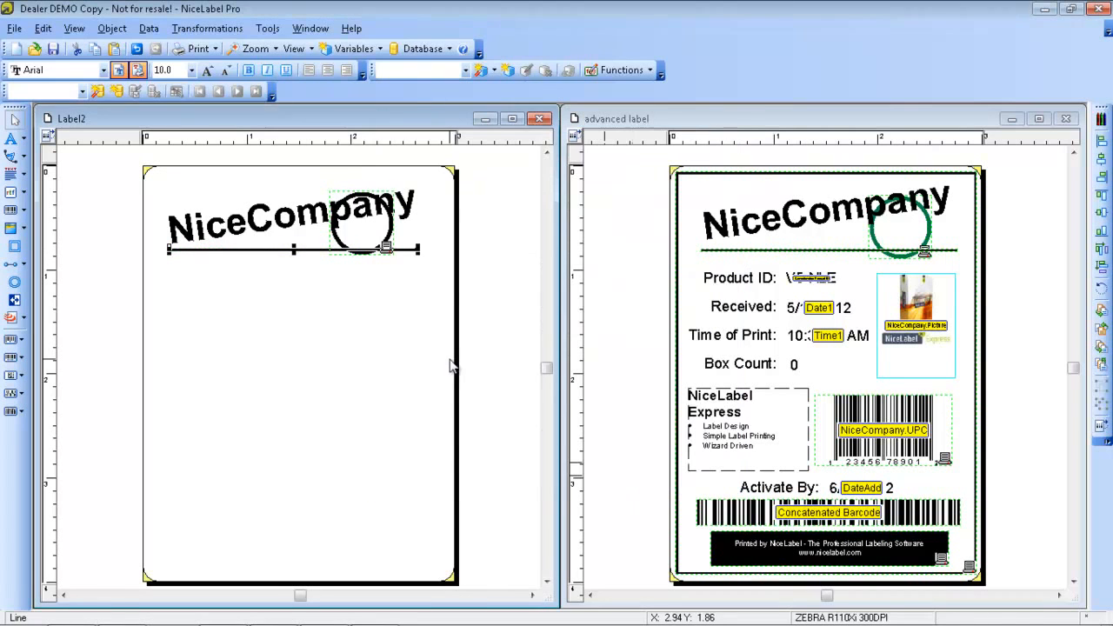
{"action": "double_click", "coordinate": [388, 245]}
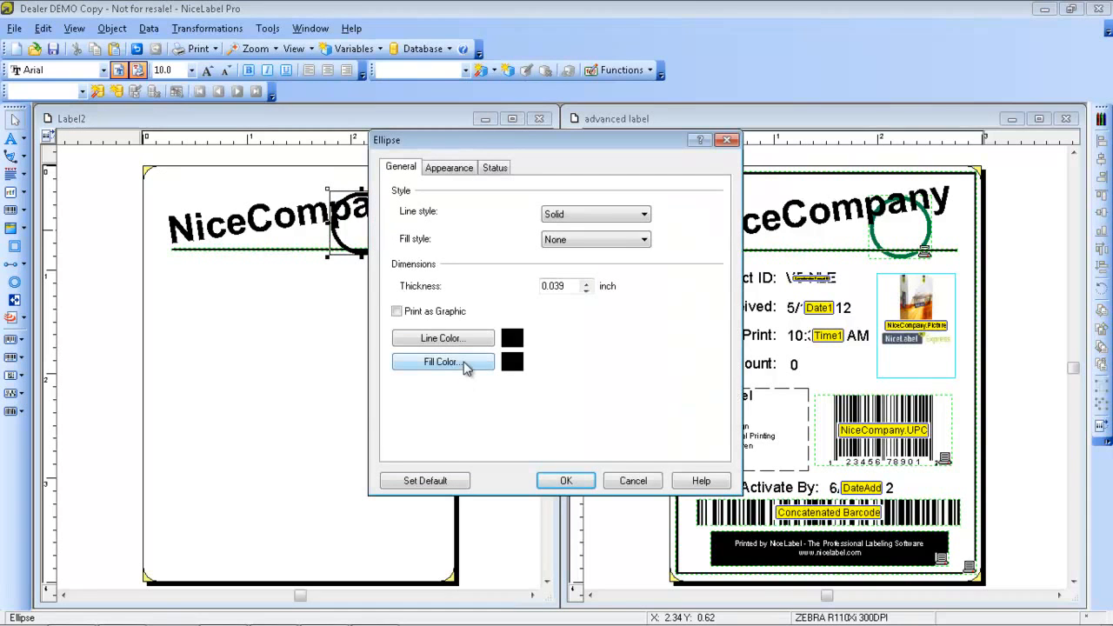
{"action": "left_click", "coordinate": [467, 339]}
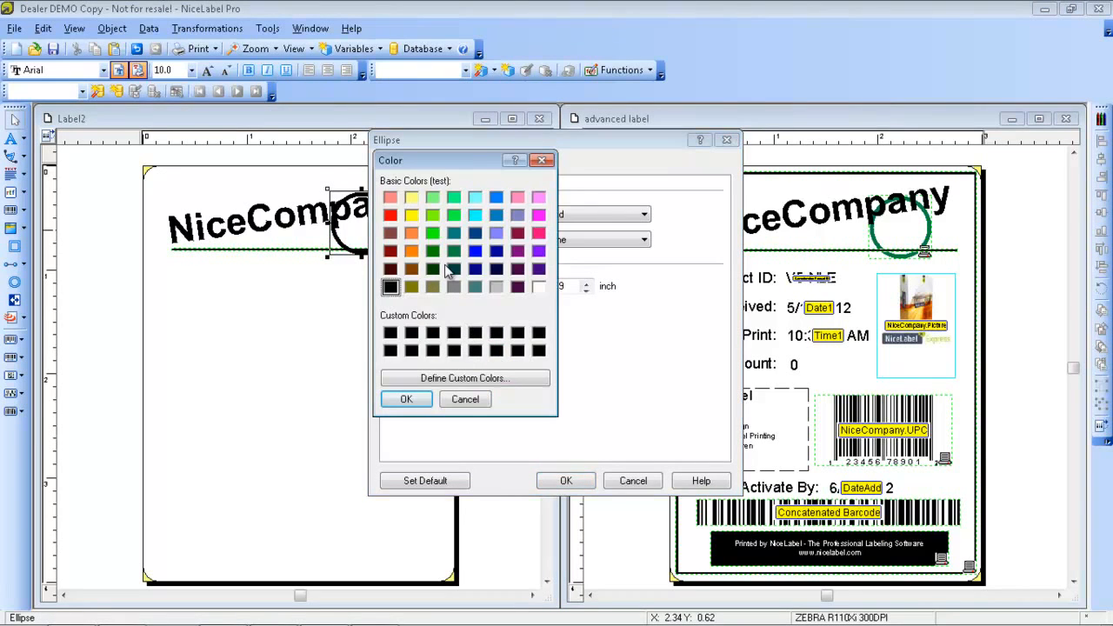
{"action": "left_click", "coordinate": [432, 252]}
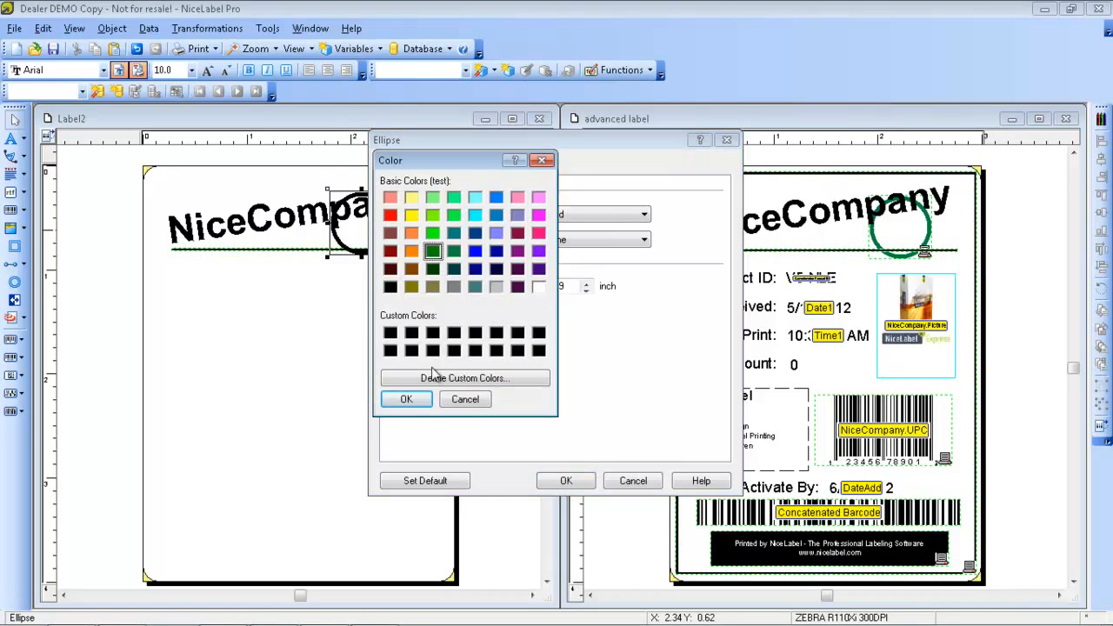
{"action": "left_click", "coordinate": [406, 398]}
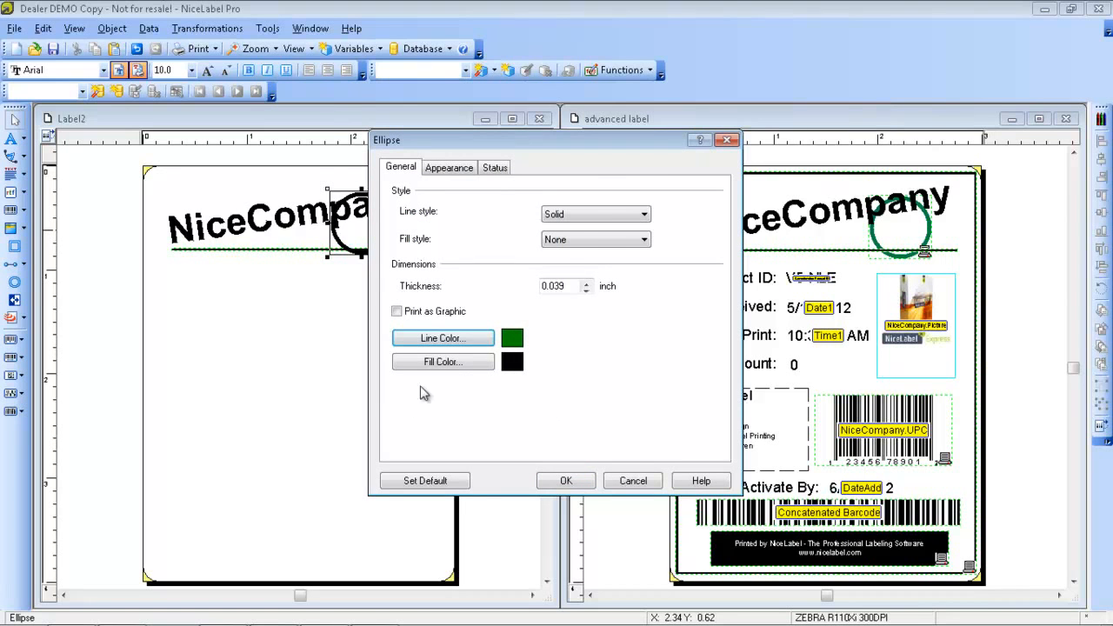
{"action": "left_click", "coordinate": [563, 483]}
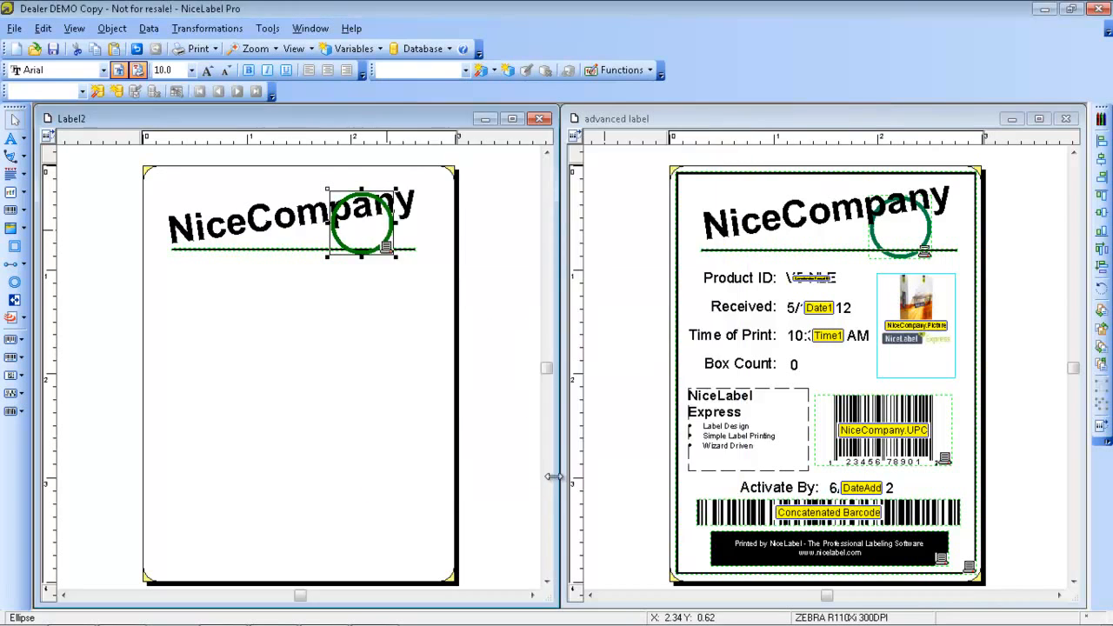
Send the green circle to the back, behind the NiceCompany text and the line
{"action": "right_click", "coordinate": [387, 246]}
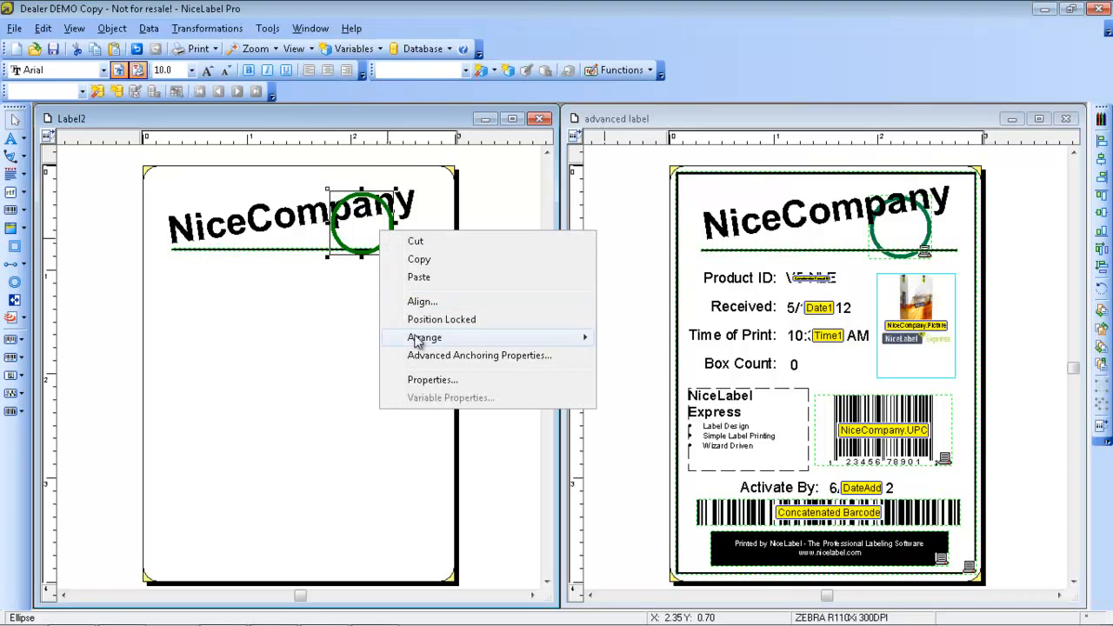
{"action": "mouse_move", "coordinate": [417, 339]}
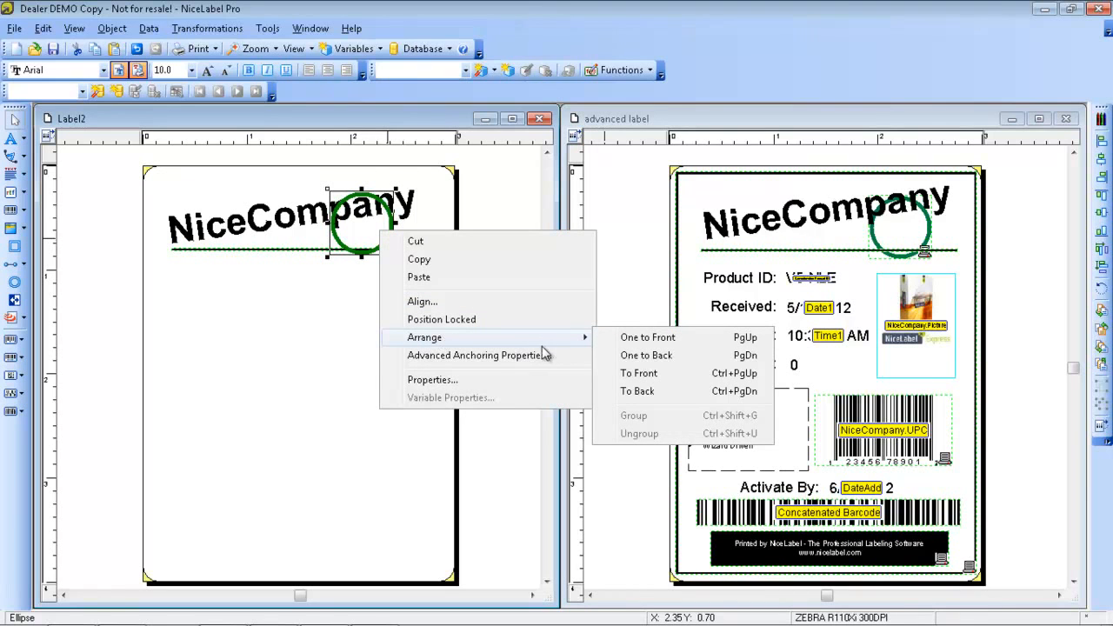
{"action": "left_click", "coordinate": [636, 391]}
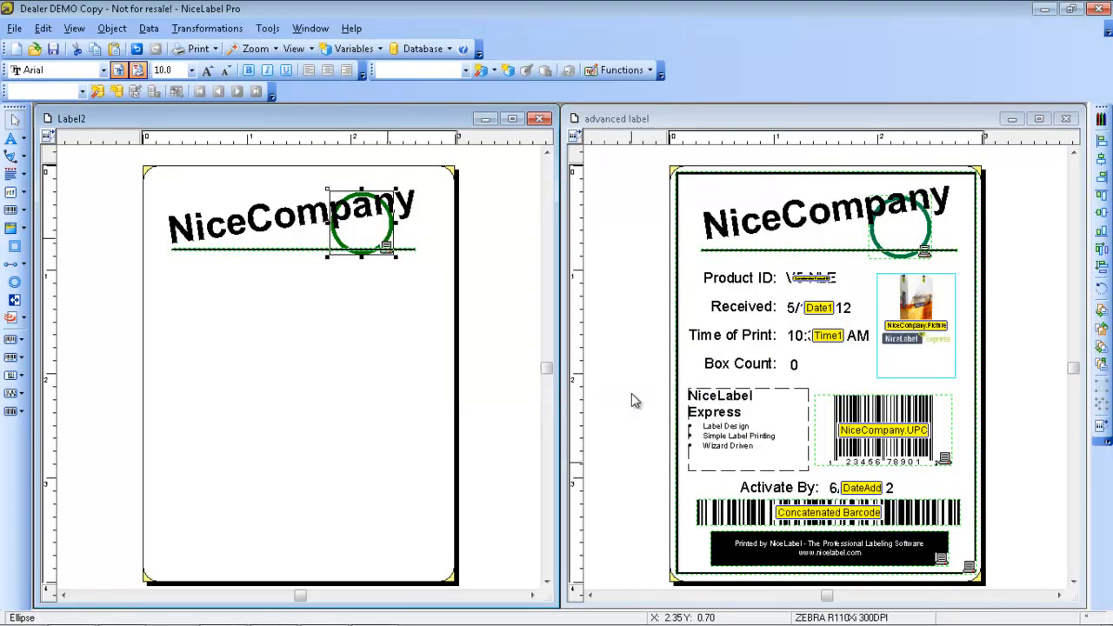
{"action": "double_click", "coordinate": [397, 288]}
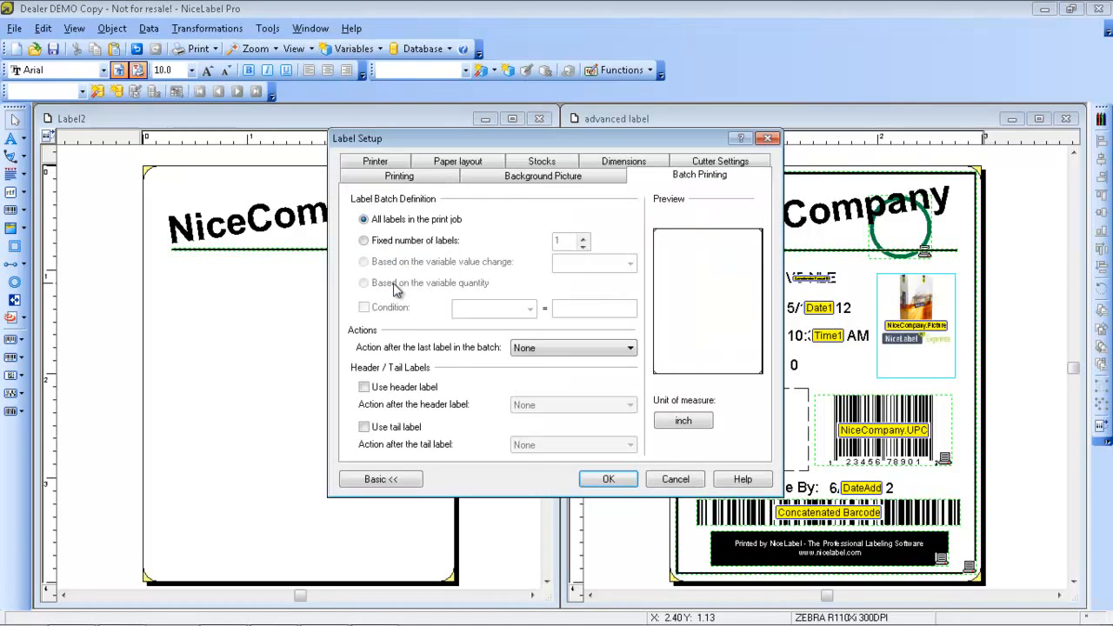
{"action": "left_click", "coordinate": [674, 479]}
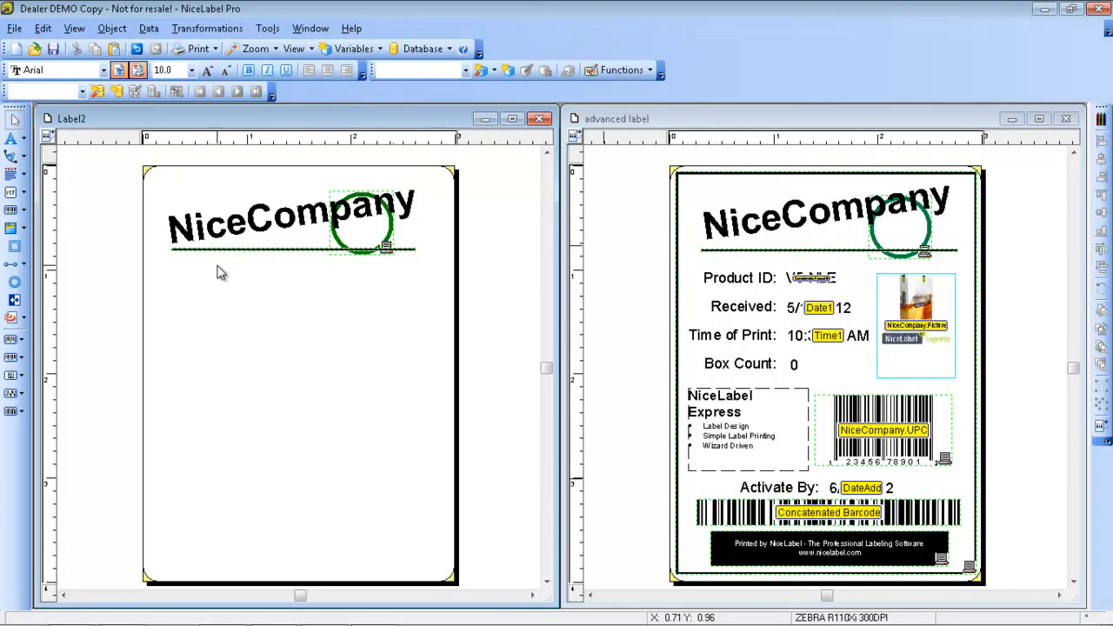
Add a fixed text object reading "Product ID:" below the left end of the horizontal line
{"action": "left_click", "coordinate": [12, 140]}
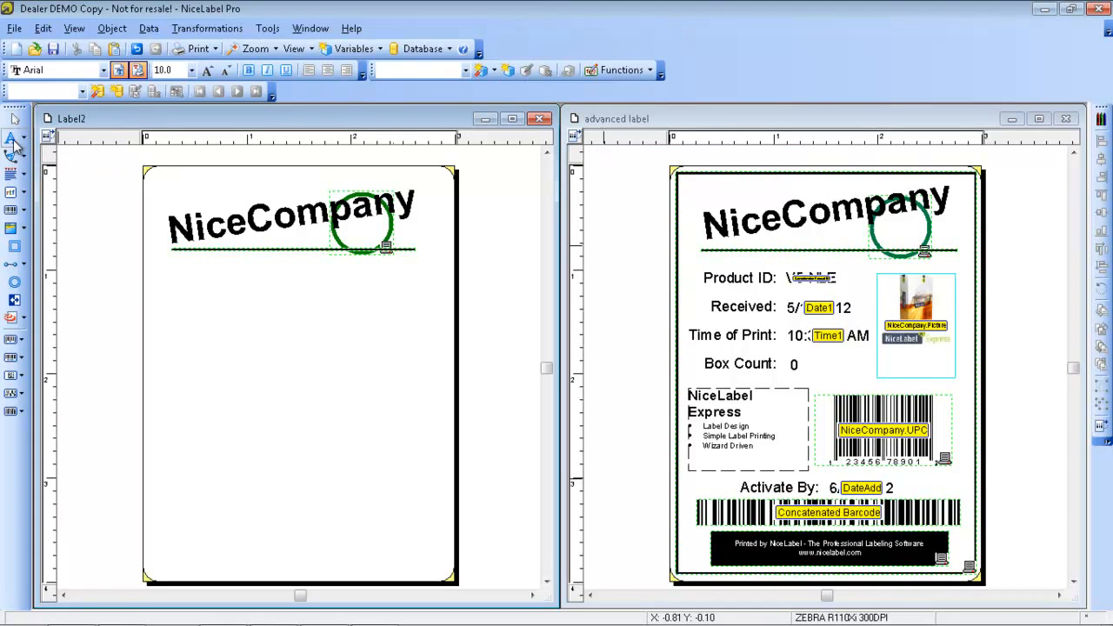
{"action": "left_click", "coordinate": [170, 271]}
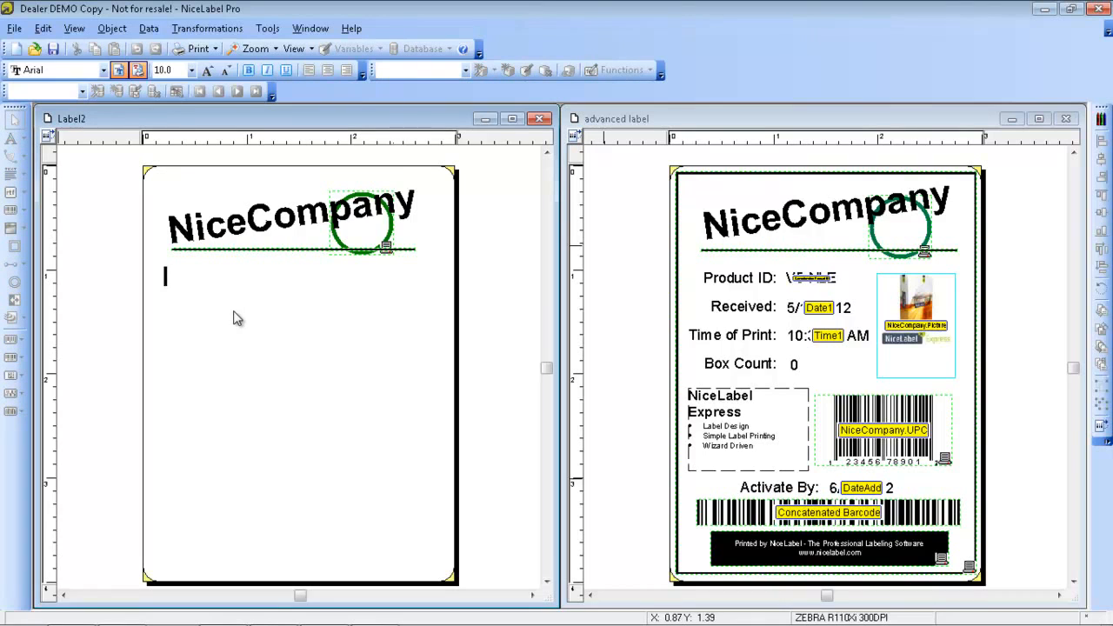
{"action": "type", "text": "Product ID:"}
{"action": "key", "text": "Escape"}
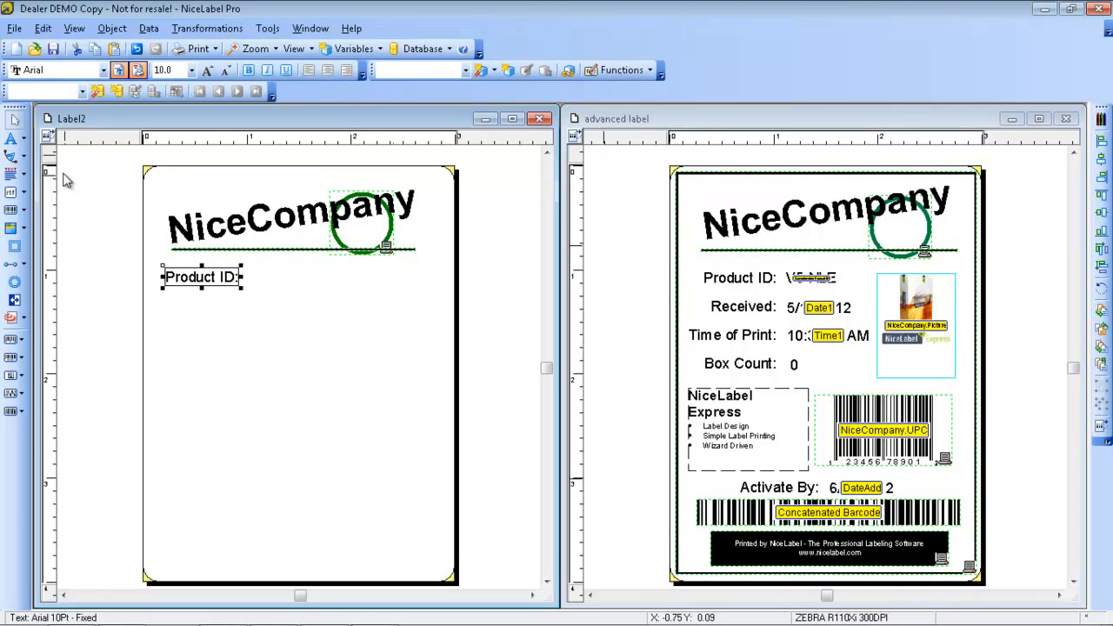
Add a fixed text object reading "Received:" below the Product ID text
{"action": "left_click", "coordinate": [14, 139]}
{"action": "left_click", "coordinate": [207, 319]}
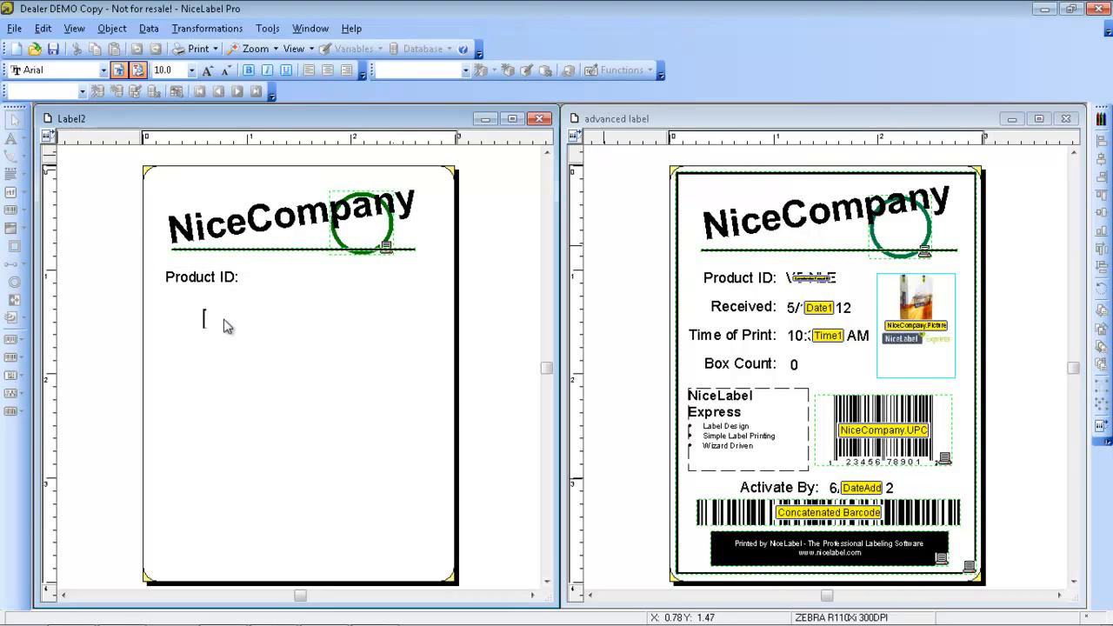
{"action": "type", "text": "Received"}
{"action": "key", "text": "BackSpace"}
{"action": "left_click", "coordinate": [233, 352]}
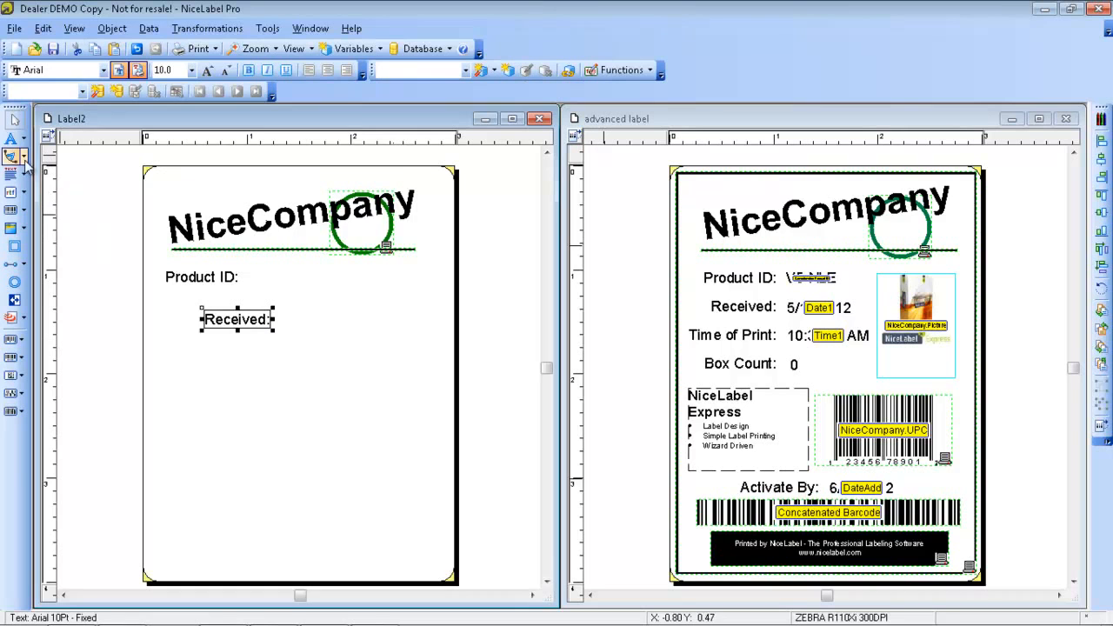
Add a fixed text object reading "Time of Print:" below the Received text
{"action": "left_click", "coordinate": [11, 138]}
{"action": "left_click", "coordinate": [195, 352]}
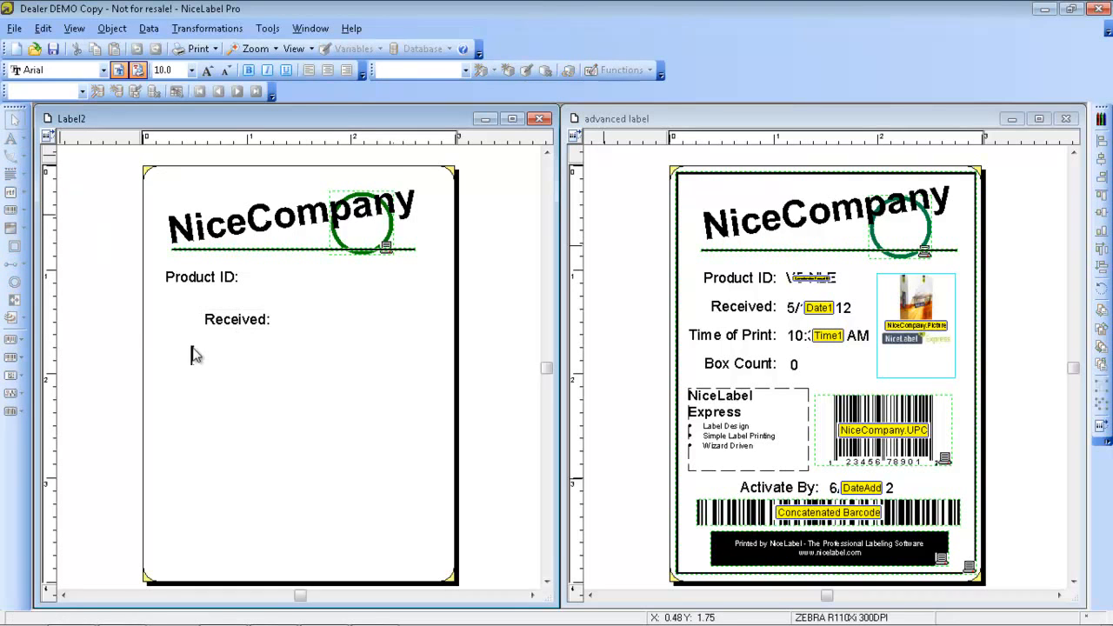
{"action": "type", "text": "Time of Print:"}
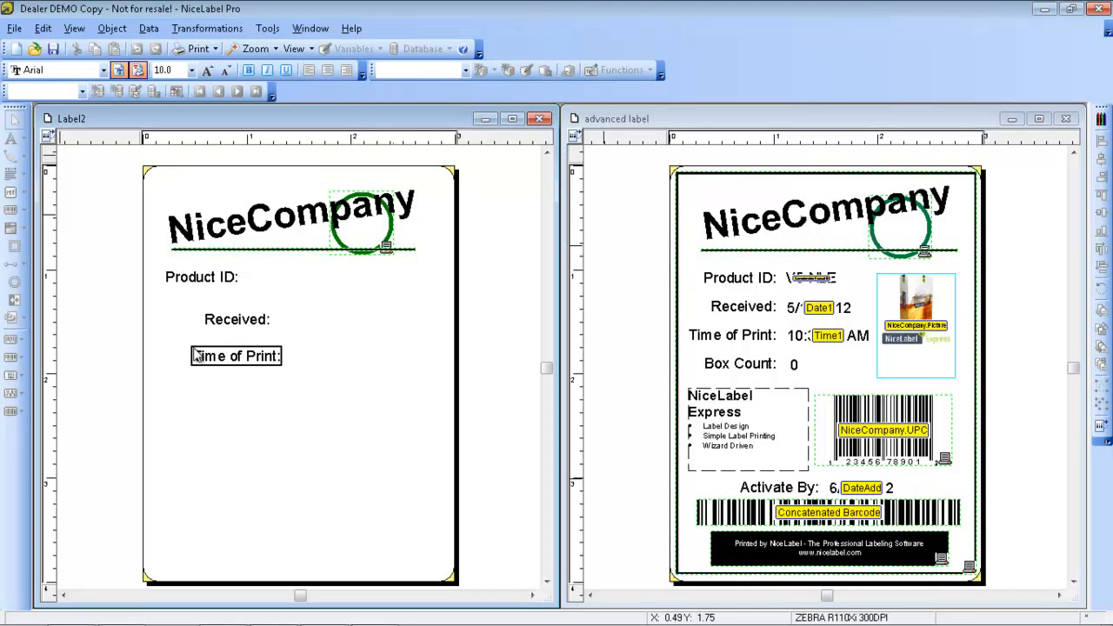
Add a fixed text object reading "Box Count:" below the Time of Print text
{"action": "key", "text": "Escape"}
{"action": "left_click", "coordinate": [11, 140]}
{"action": "left_click", "coordinate": [180, 392]}
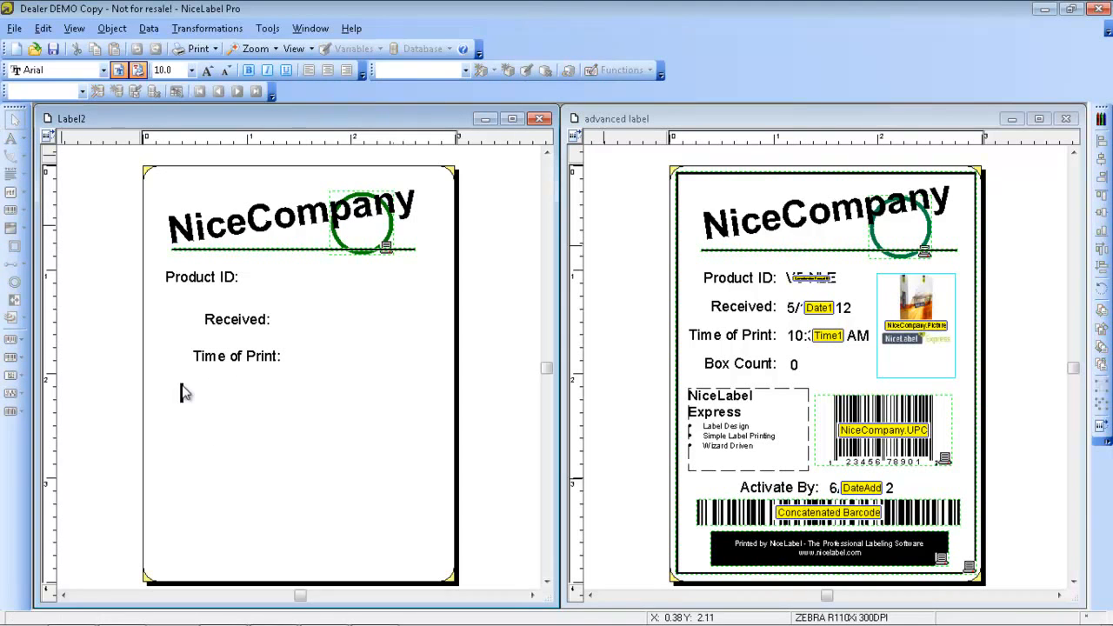
{"action": "type", "text": "Box Count:"}
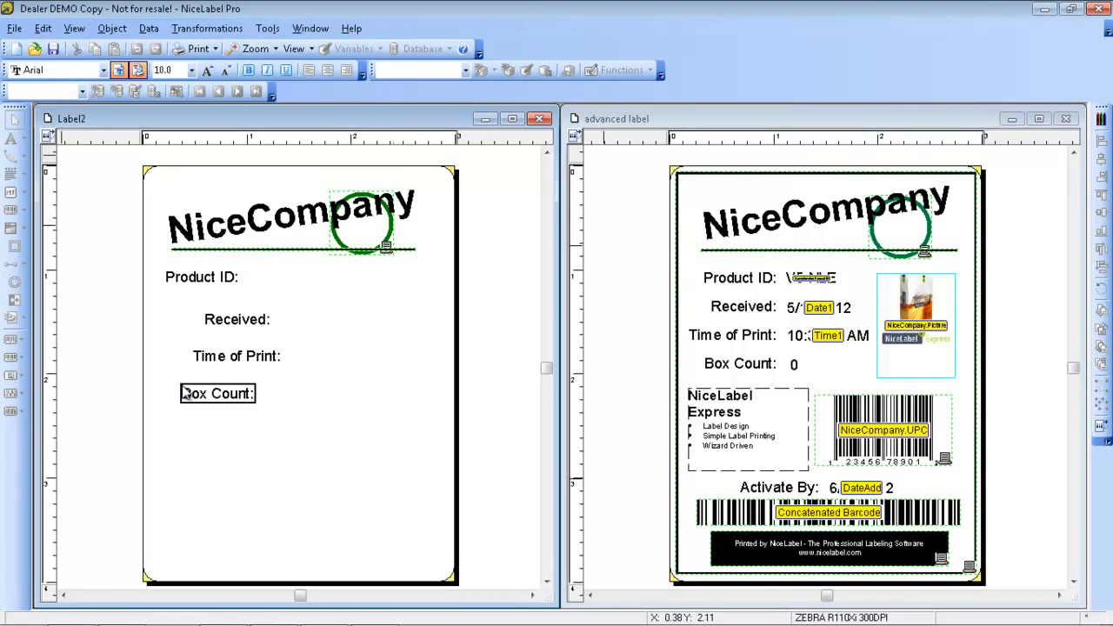
{"action": "left_click", "coordinate": [319, 418]}
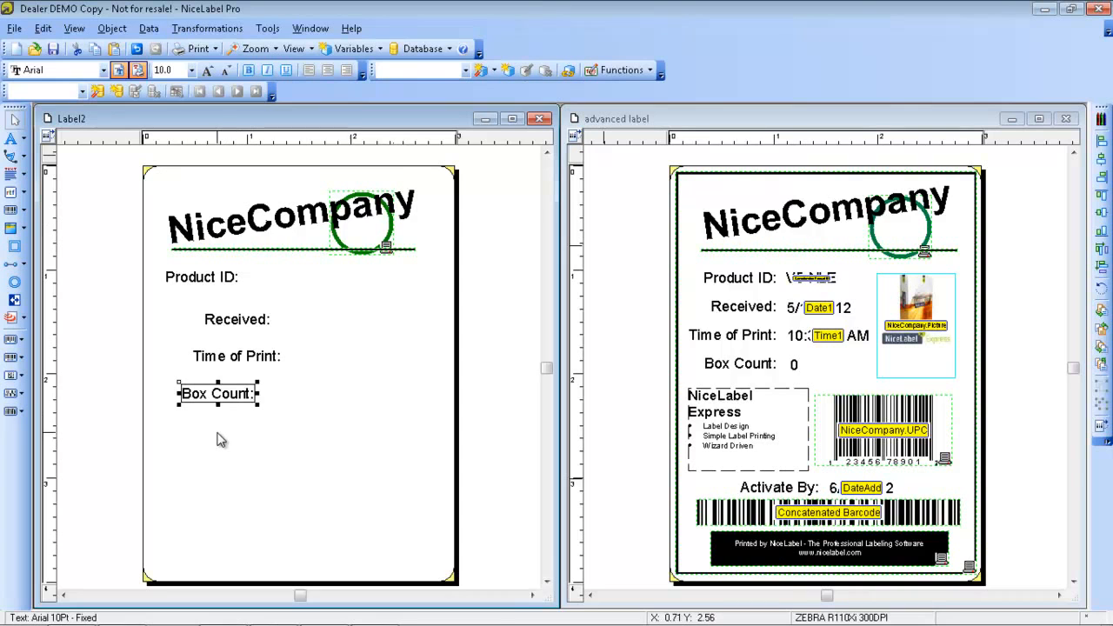
Align the four field labels, Product ID through Box Count, to their left edges, space them equally vertically and shift them slightly toward the upper left
{"action": "left_click_drag", "start_coordinate": [210, 421], "coordinate": [205, 282]}
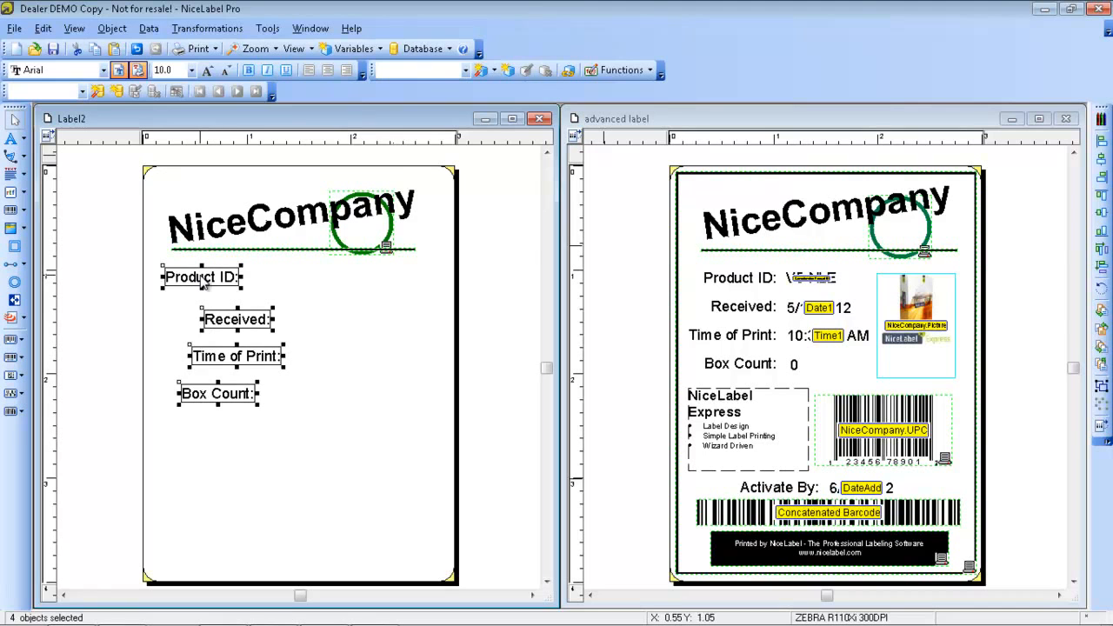
{"action": "left_click", "coordinate": [1101, 142]}
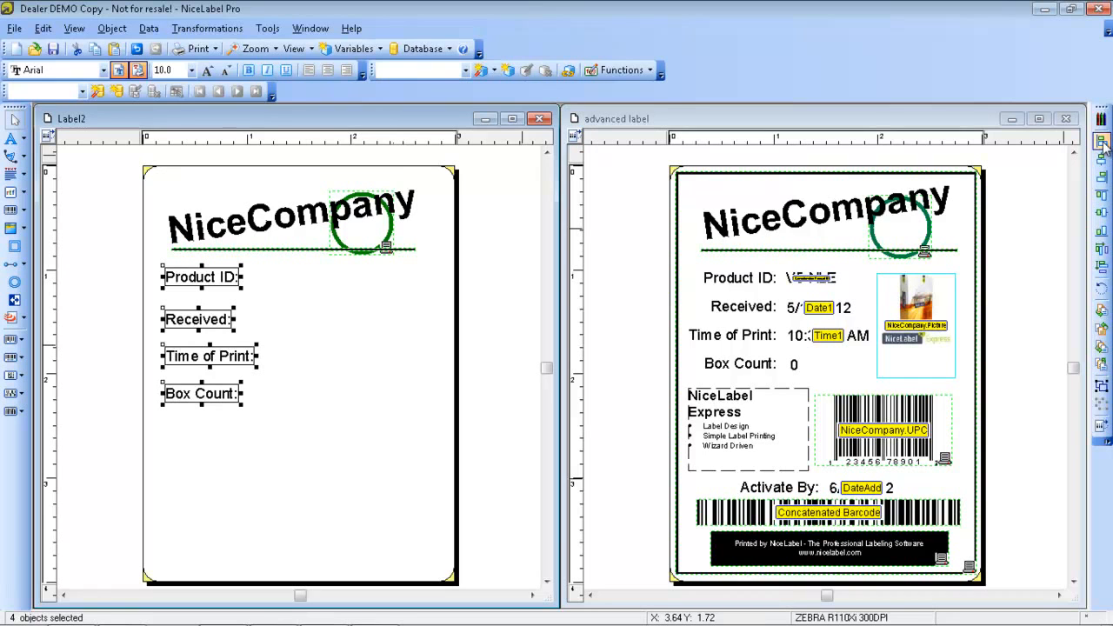
{"action": "left_click", "coordinate": [1102, 268]}
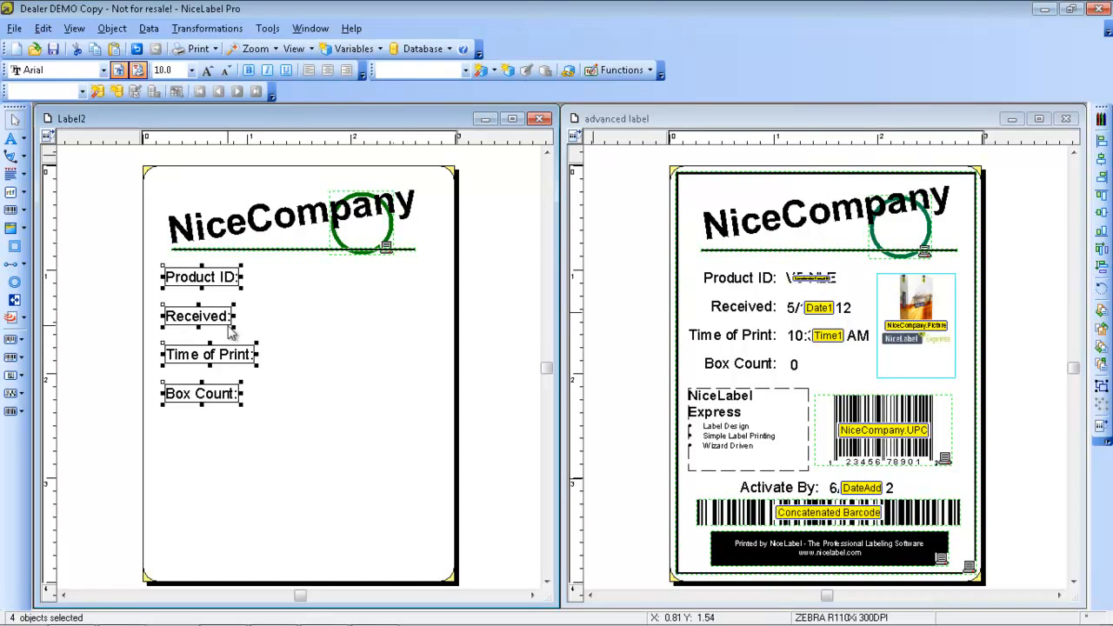
{"action": "left_click_drag", "start_coordinate": [193, 277], "coordinate": [189, 278]}
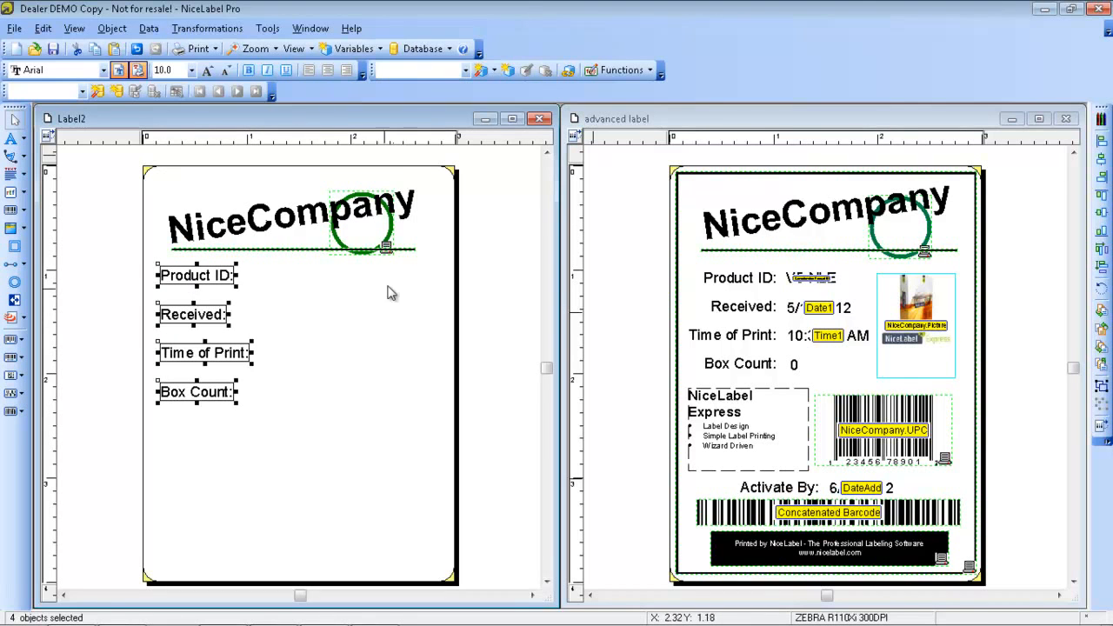
Move the green circle and the horizontal line together slightly upward, away from the Product ID text
{"action": "left_click", "coordinate": [418, 268]}
{"action": "left_click_drag", "start_coordinate": [433, 257], "coordinate": [270, 205]}
{"action": "left_click", "coordinate": [321, 302]}
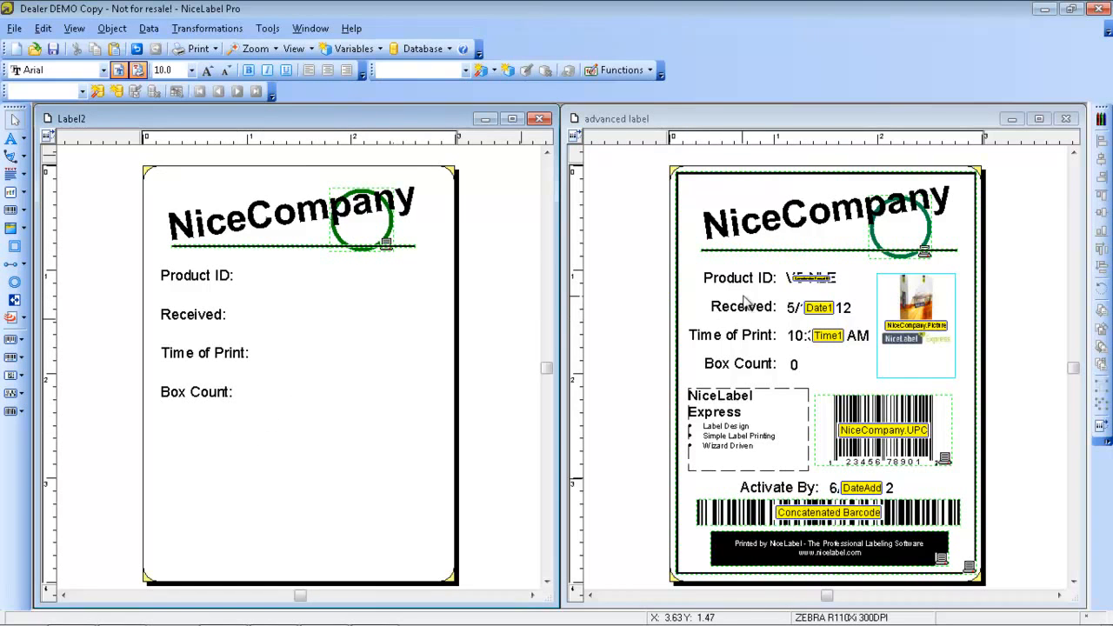
Align the four field labels to their right edges and shift them slightly toward the label's left edge
{"action": "left_click_drag", "start_coordinate": [213, 435], "coordinate": [227, 273]}
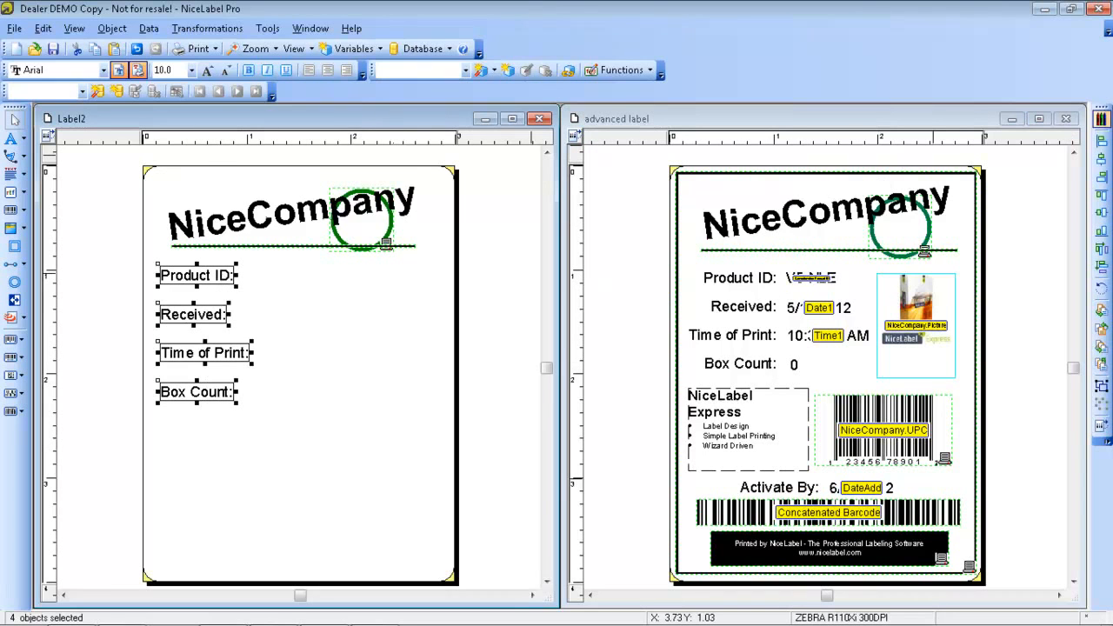
{"action": "left_click", "coordinate": [1101, 178]}
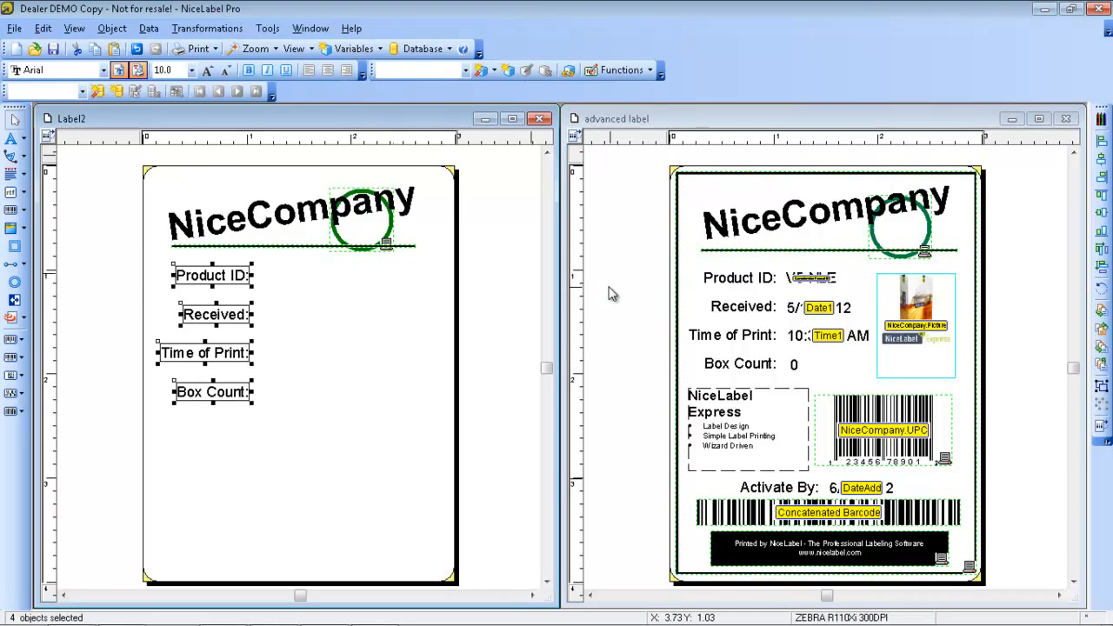
{"action": "left_click_drag", "start_coordinate": [244, 275], "coordinate": [231, 274]}
{"action": "left_click", "coordinate": [339, 389]}
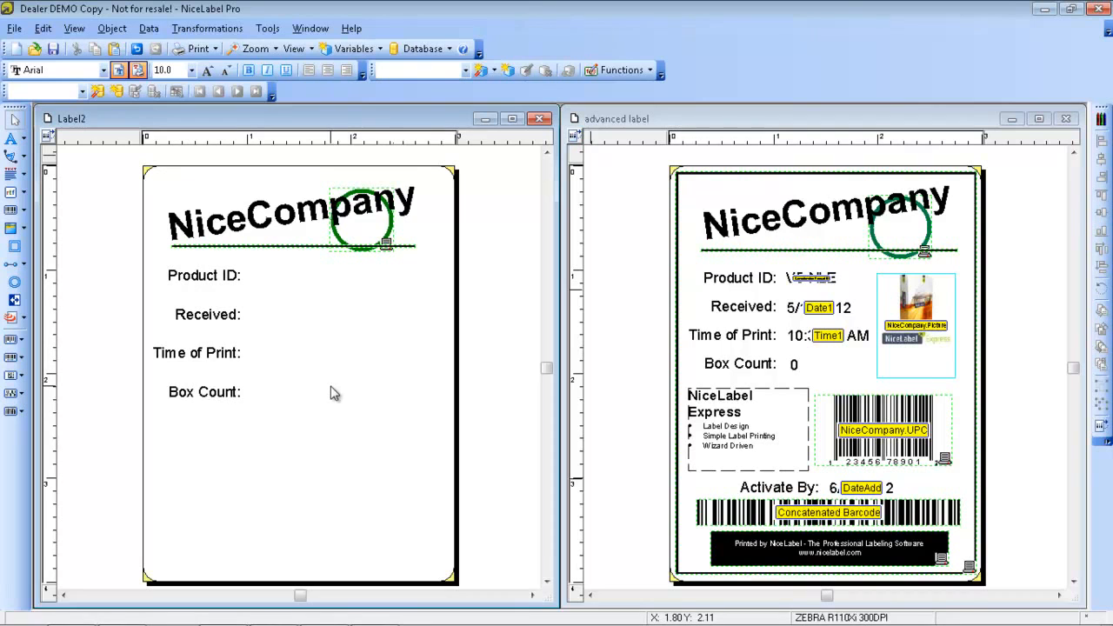
In the advanced label, move the black inverse object up off the "Printed by NiceLabel" footer text and copy that text
{"action": "left_click", "coordinate": [842, 545]}
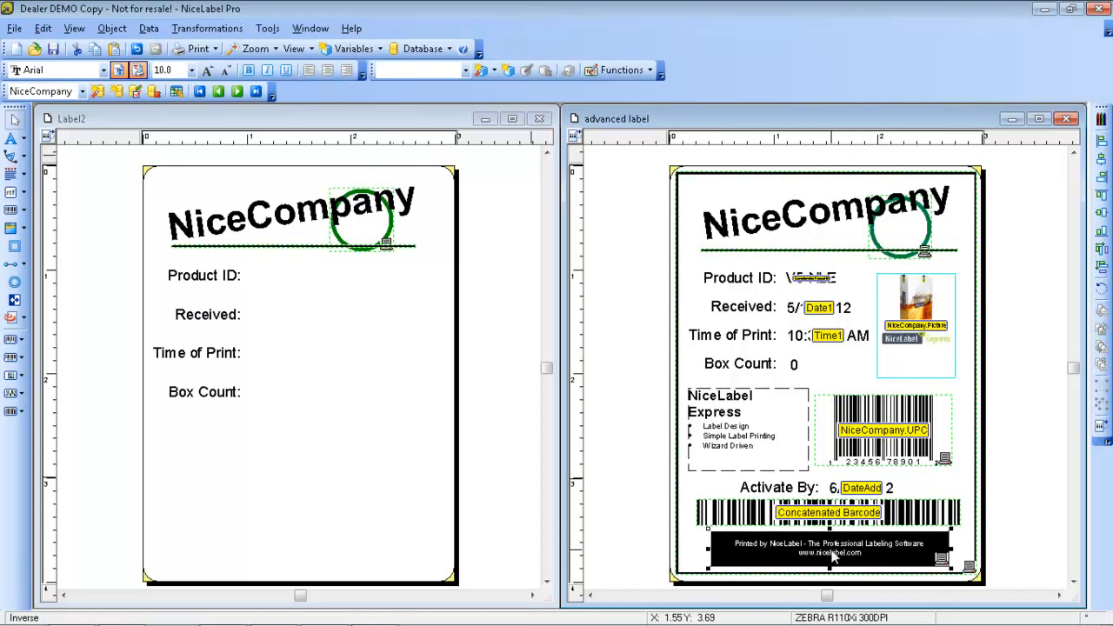
{"action": "mouse_move", "coordinate": [830, 545]}
{"action": "left_mouse_down"}
{"action": "mouse_move", "coordinate": [838, 524]}
{"action": "mouse_move", "coordinate": [832, 557]}
{"action": "mouse_move", "coordinate": [830, 520]}
{"action": "mouse_move", "coordinate": [828, 557]}
{"action": "mouse_move", "coordinate": [831, 529]}
{"action": "left_mouse_up"}
{"action": "left_click", "coordinate": [832, 555]}
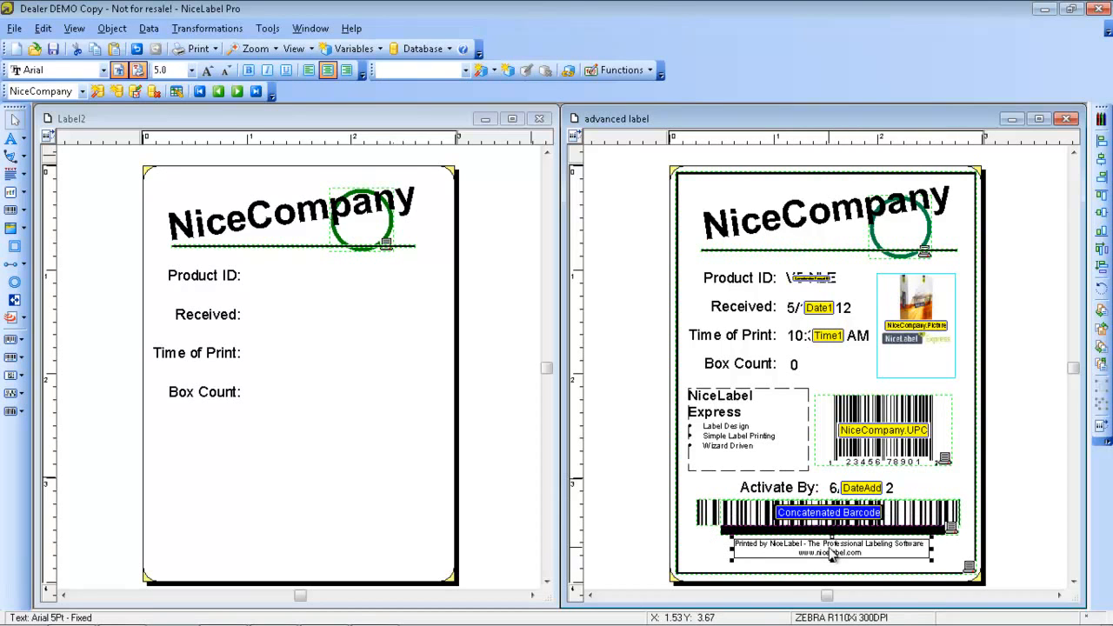
{"action": "right_click", "coordinate": [821, 541]}
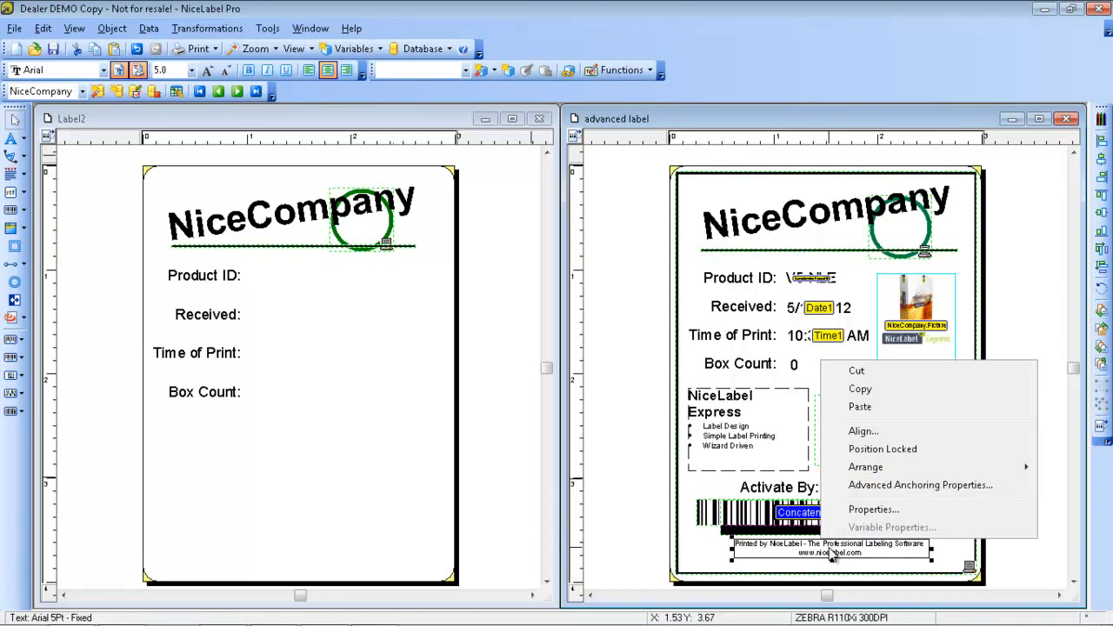
{"action": "left_click", "coordinate": [887, 397]}
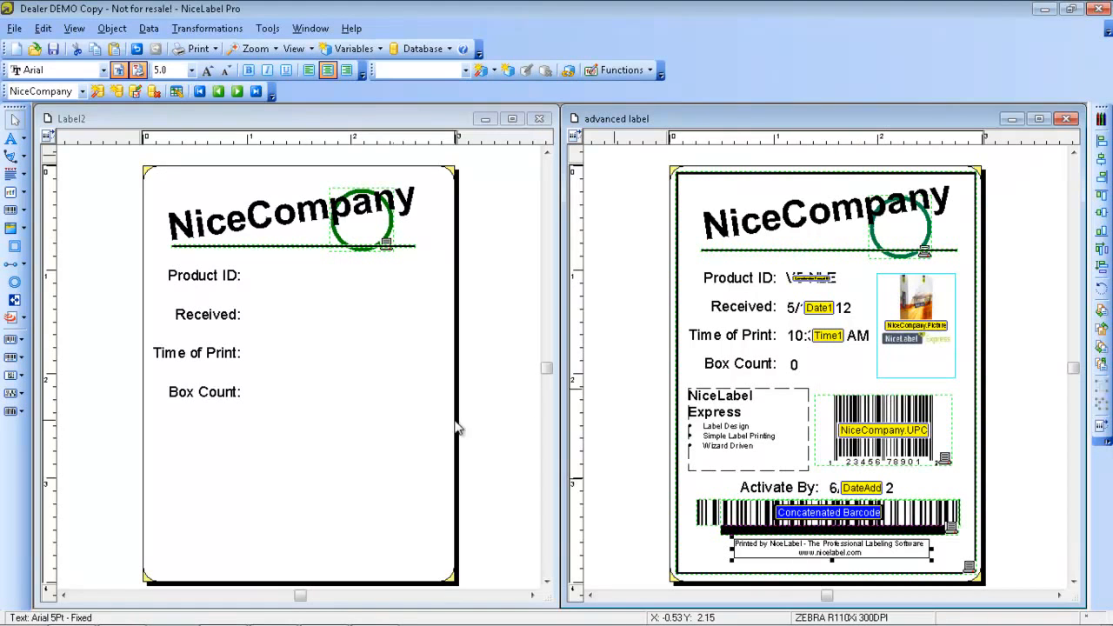
Paste the copied "Printed by NiceLabel" footer text into Label2, centred just above the label's bottom edge
{"action": "left_click", "coordinate": [348, 132]}
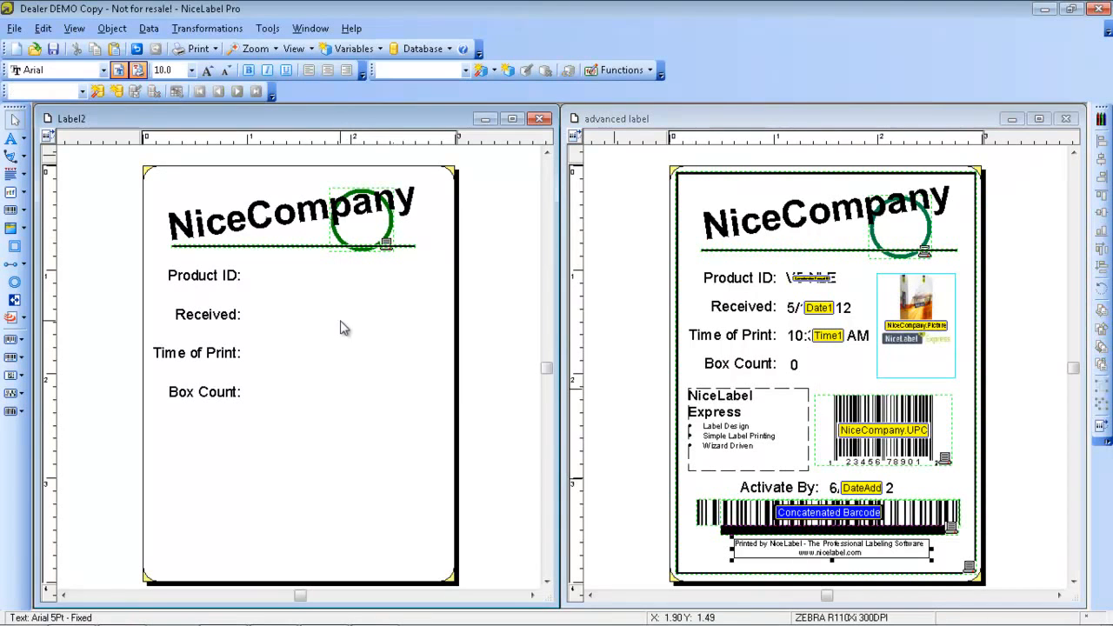
{"action": "right_click", "coordinate": [272, 466]}
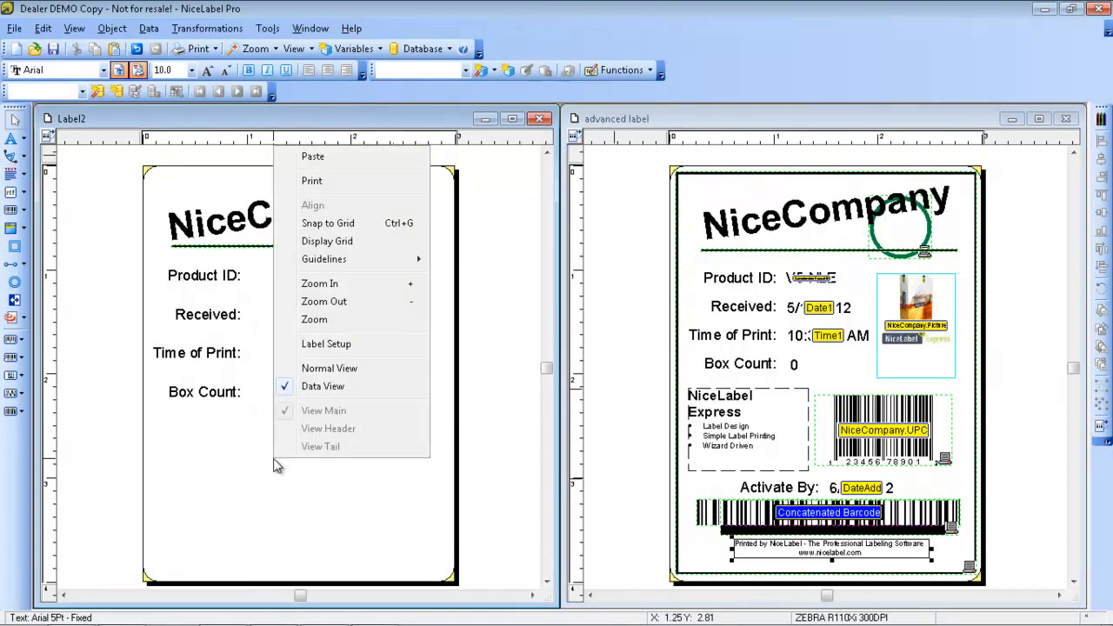
{"action": "left_click", "coordinate": [313, 158]}
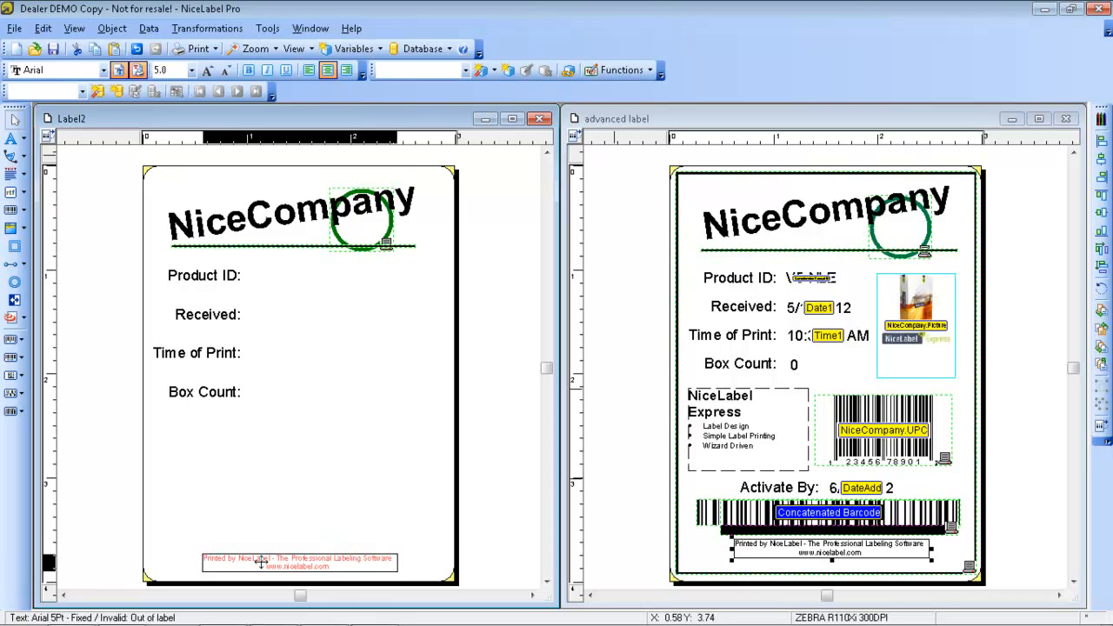
{"action": "left_click", "coordinate": [262, 560]}
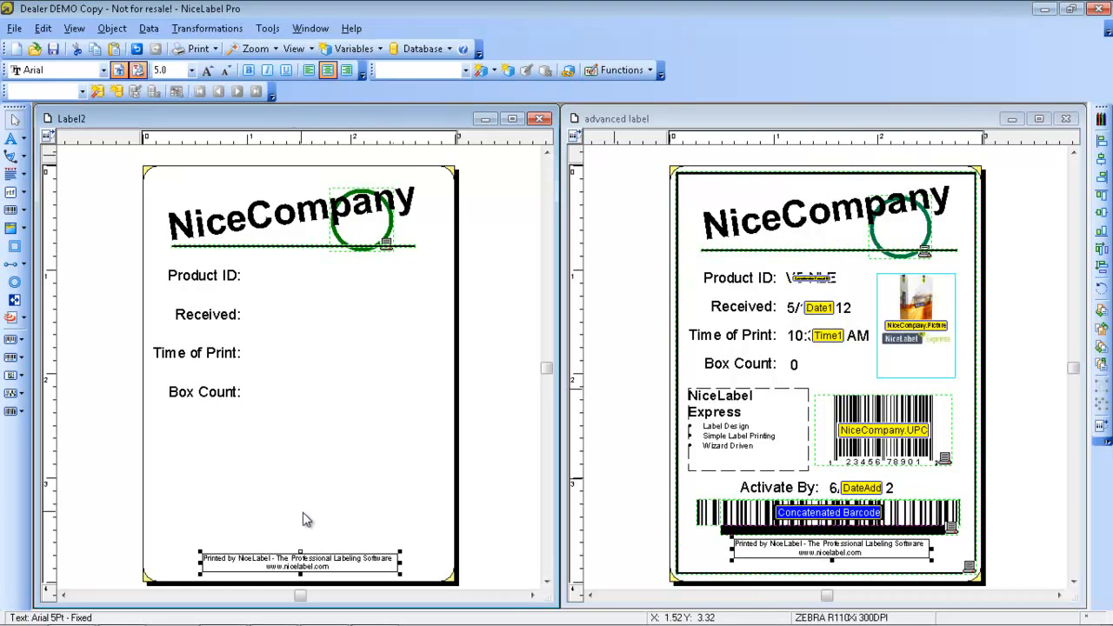
{"action": "left_click_drag", "start_coordinate": [293, 558], "coordinate": [294, 554]}
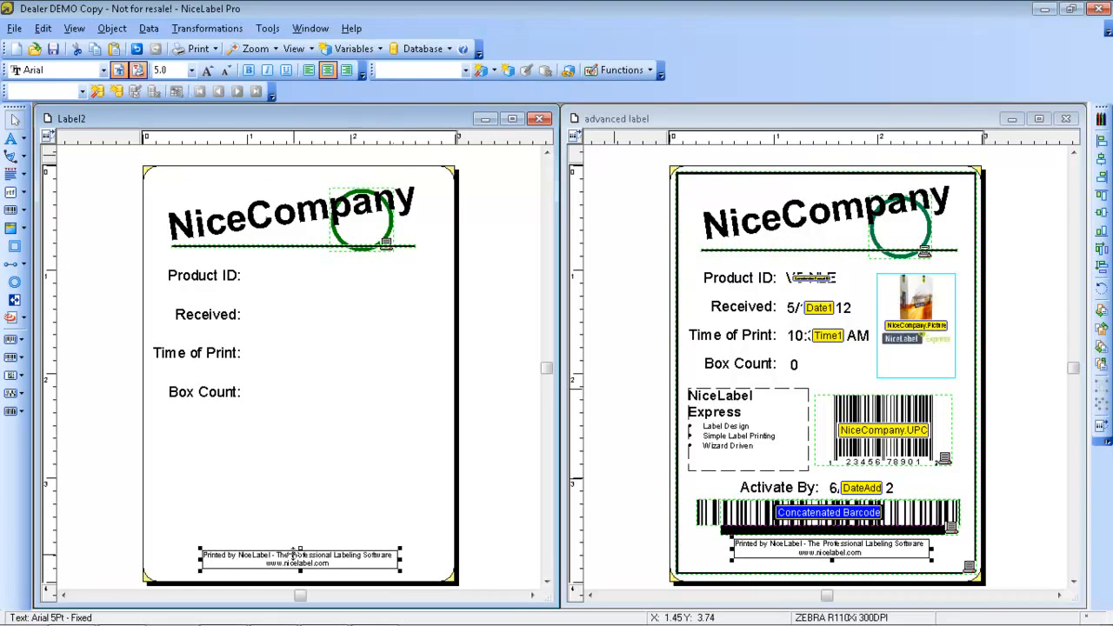
{"action": "left_click", "coordinate": [275, 518]}
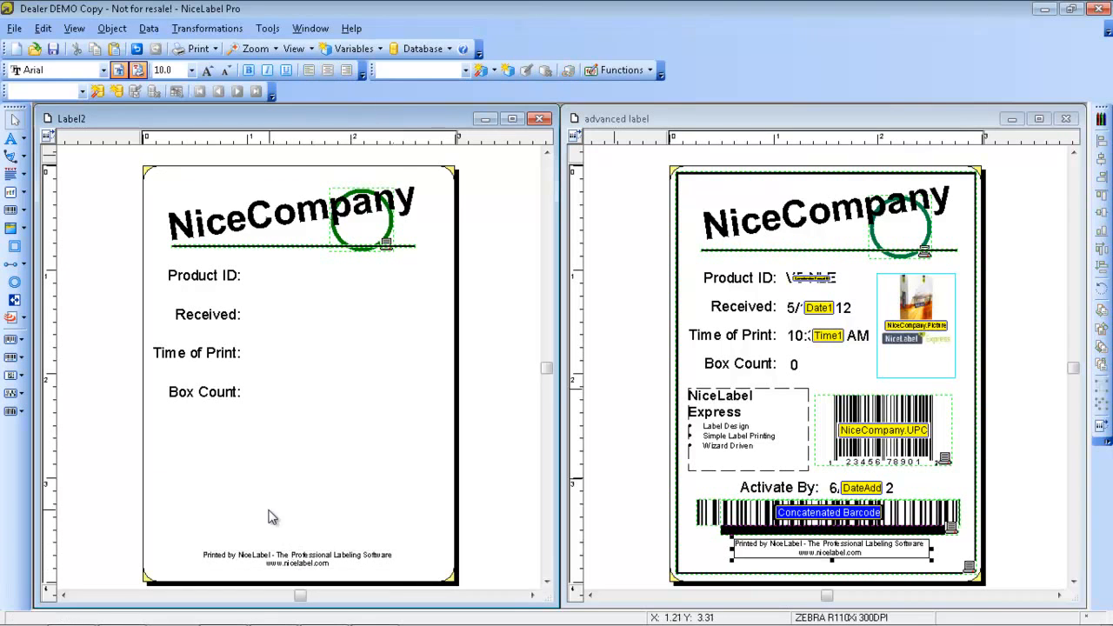
Draw an inverse object over the footer text in Label2 so that it covers both lines
{"action": "left_click", "coordinate": [14, 299]}
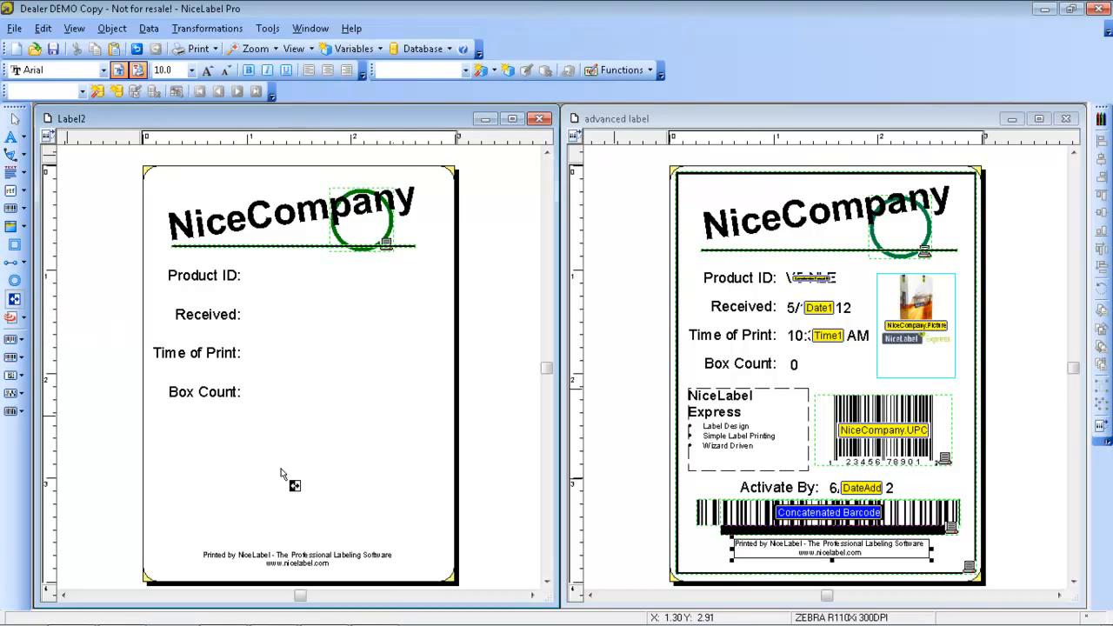
{"action": "mouse_move", "coordinate": [191, 538]}
{"action": "left_mouse_down"}
{"action": "mouse_move", "coordinate": [295, 616]}
{"action": "mouse_move", "coordinate": [404, 575]}
{"action": "left_mouse_up"}
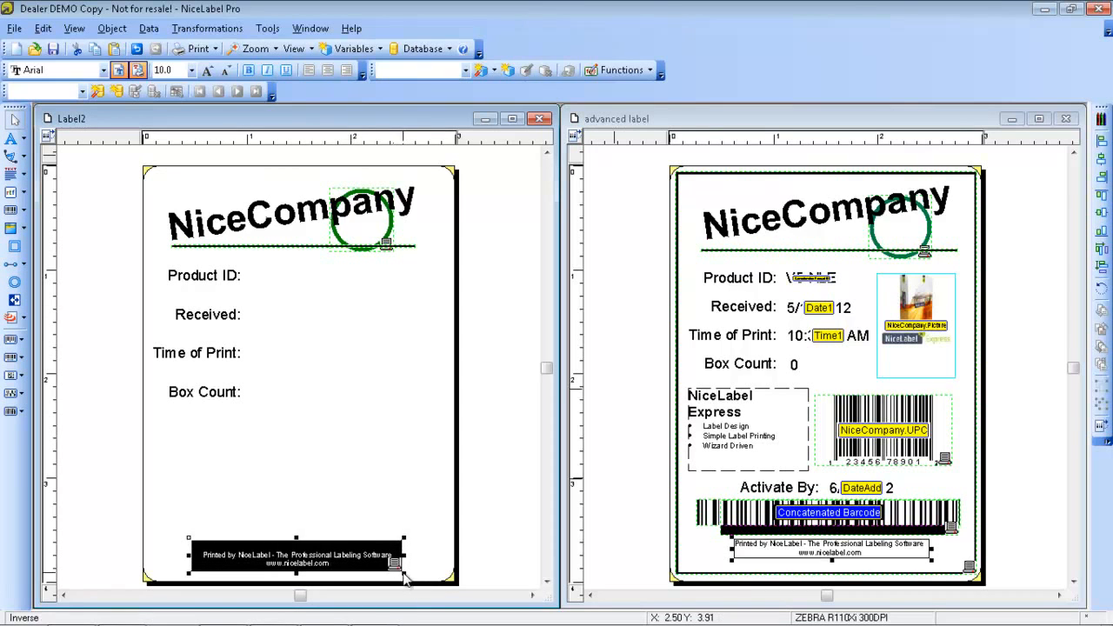
{"action": "left_click", "coordinate": [412, 498]}
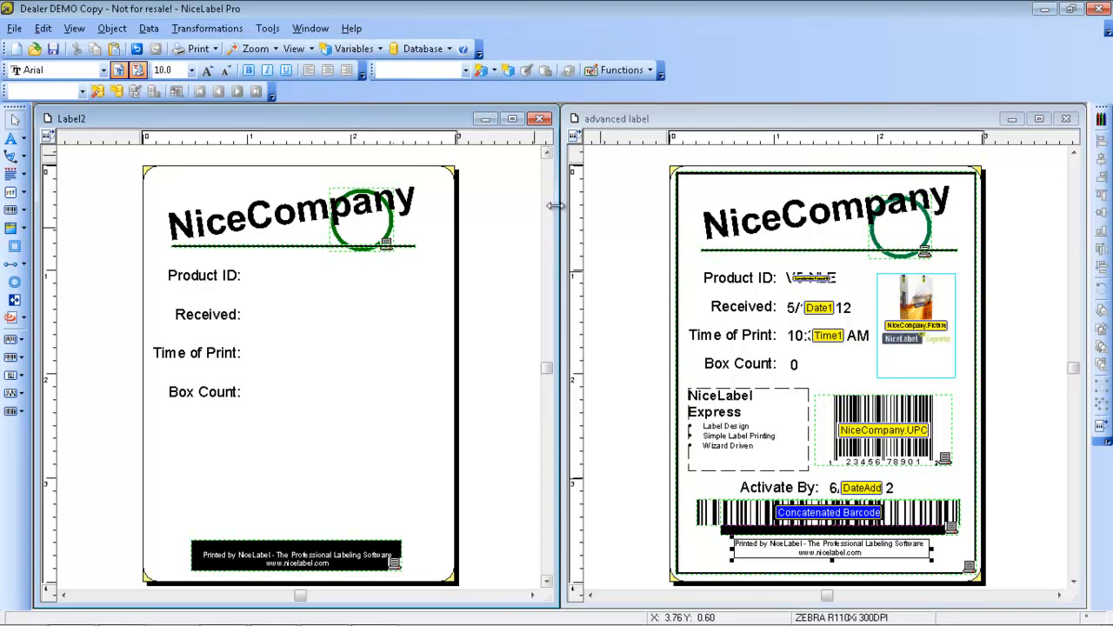
{"action": "left_click", "coordinate": [782, 121]}
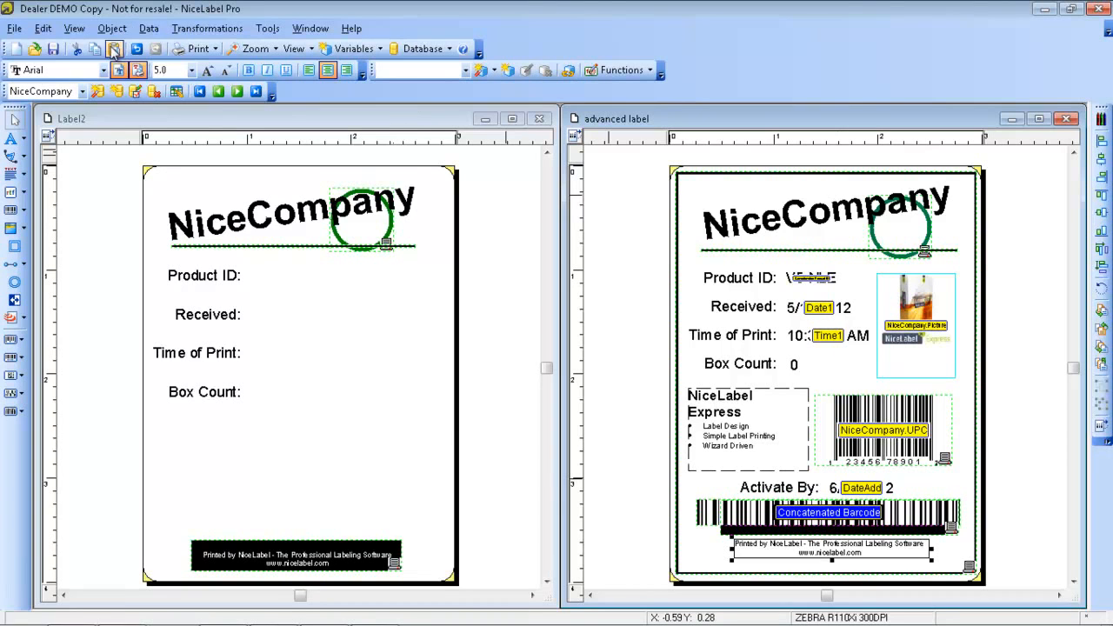
{"action": "left_click", "coordinate": [78, 30]}
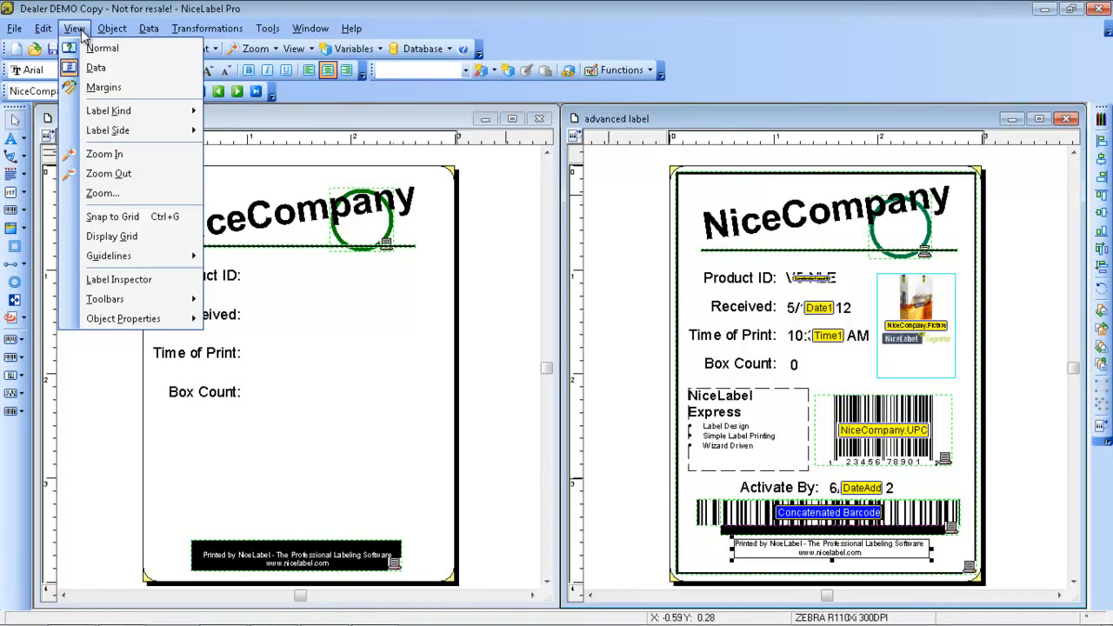
{"action": "mouse_move", "coordinate": [45, 29]}
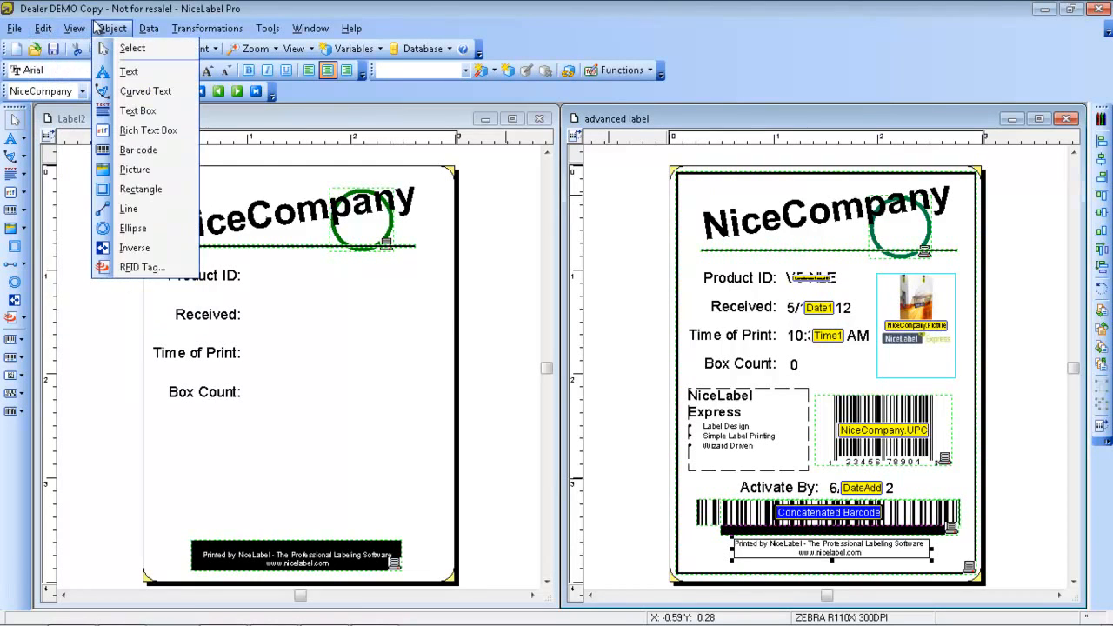
{"action": "left_click", "coordinate": [144, 6]}
{"action": "left_click", "coordinate": [310, 348]}
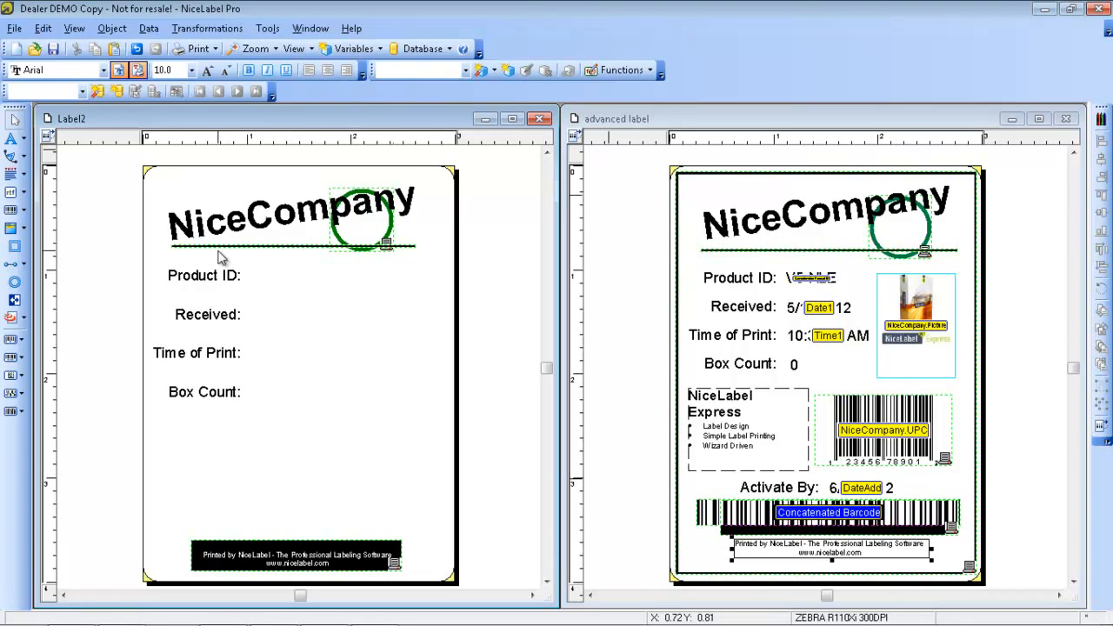
Add a new date field in M/D/YYYY format with no offset and place it beside the Received text, level with it
{"action": "left_click", "coordinate": [26, 142]}
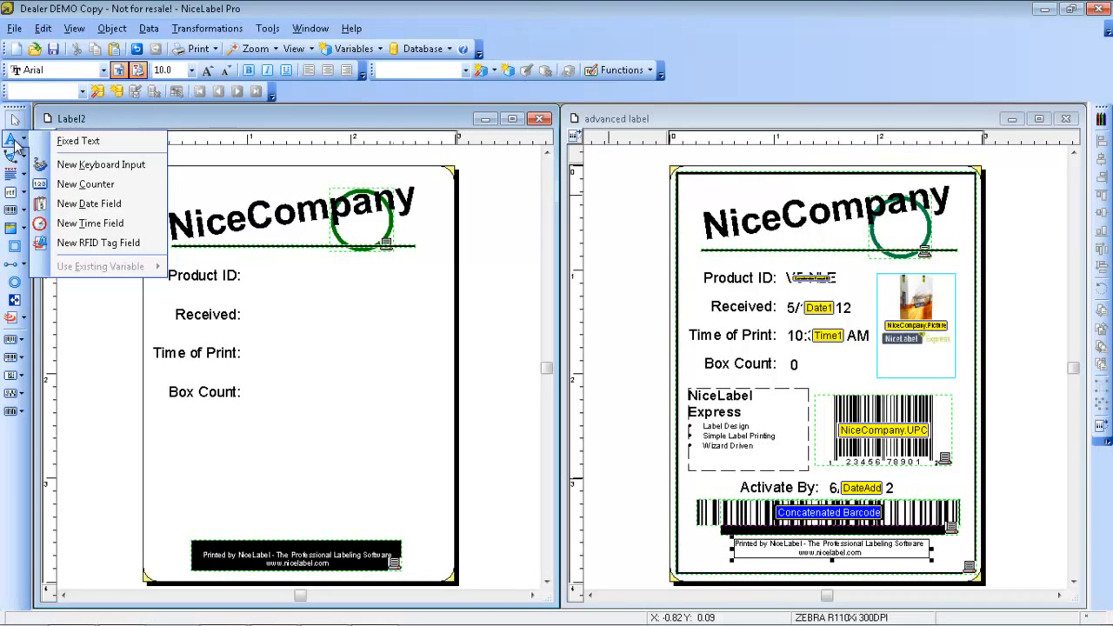
{"action": "left_click", "coordinate": [96, 202]}
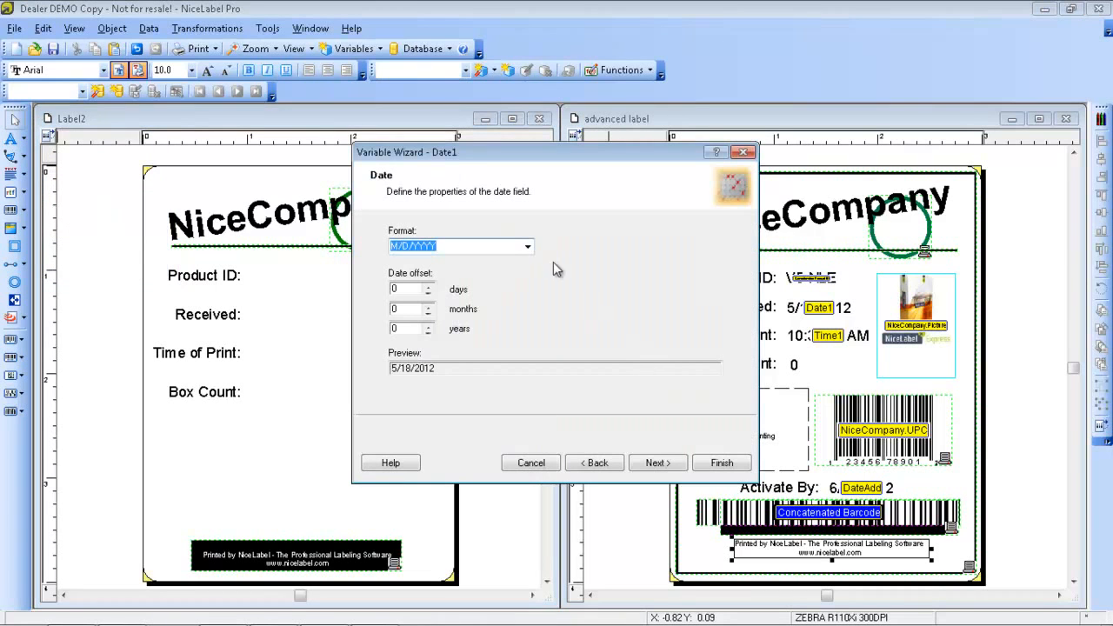
{"action": "left_click", "coordinate": [526, 246]}
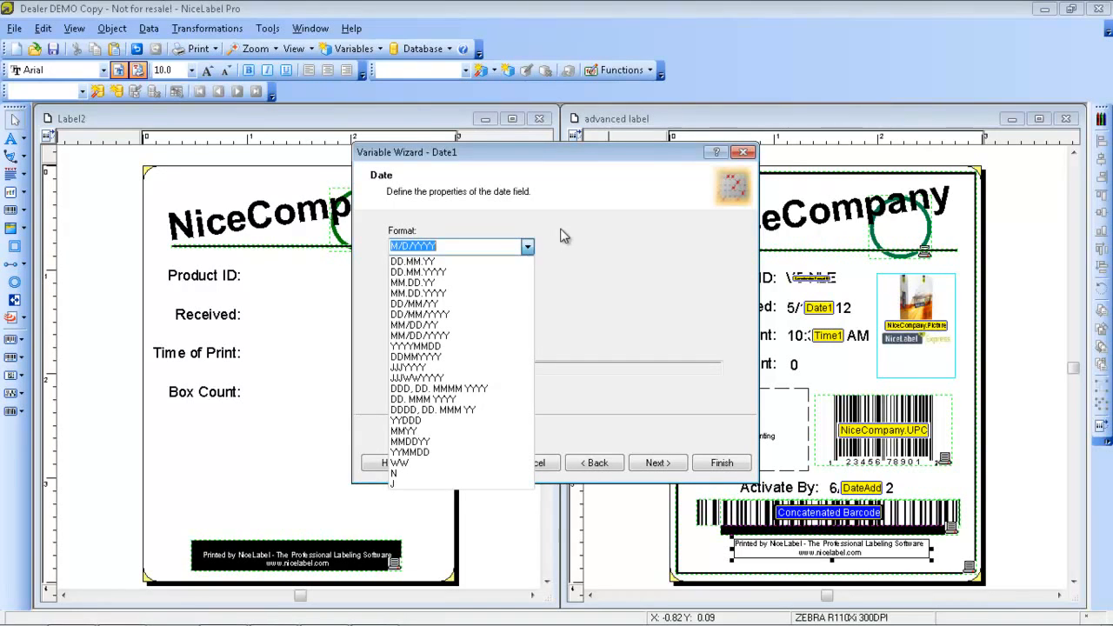
{"action": "left_click", "coordinate": [566, 228]}
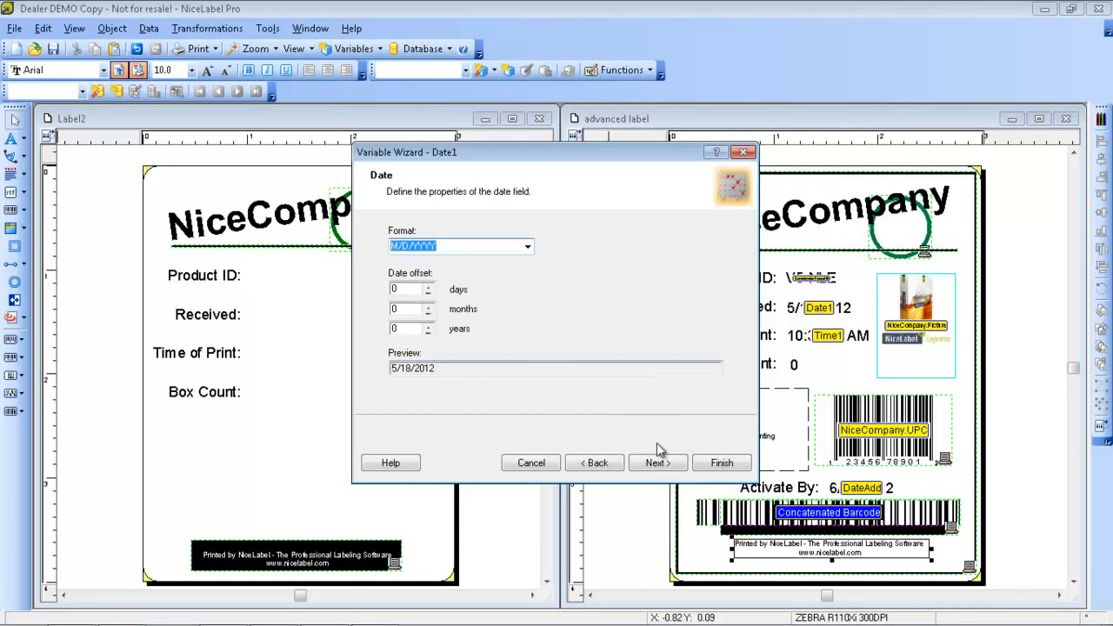
{"action": "left_click", "coordinate": [723, 465]}
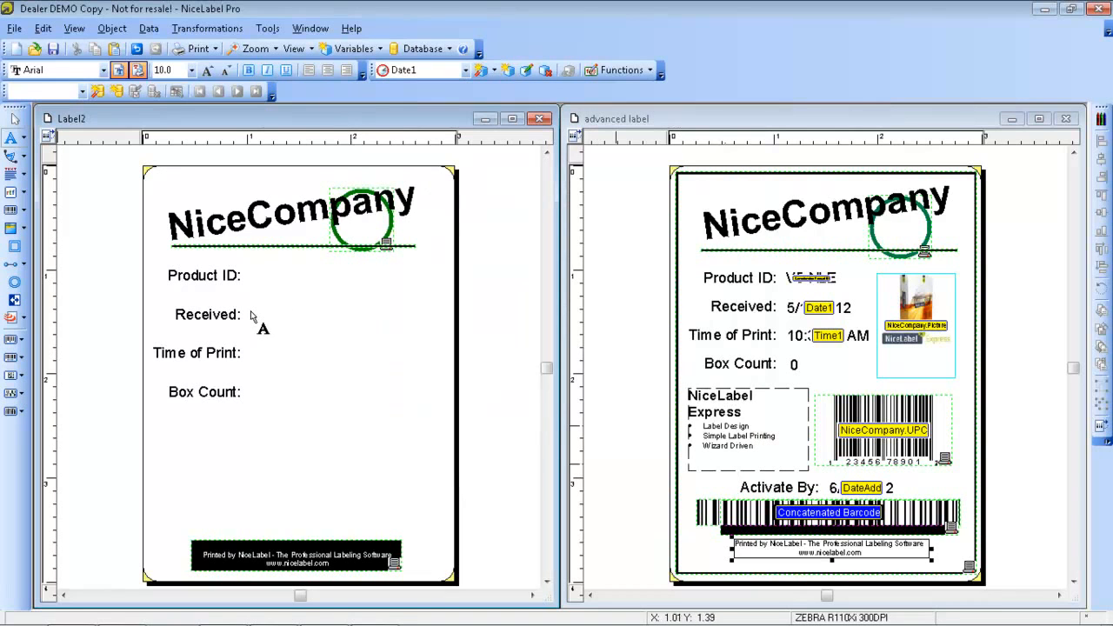
{"action": "left_click", "coordinate": [252, 316]}
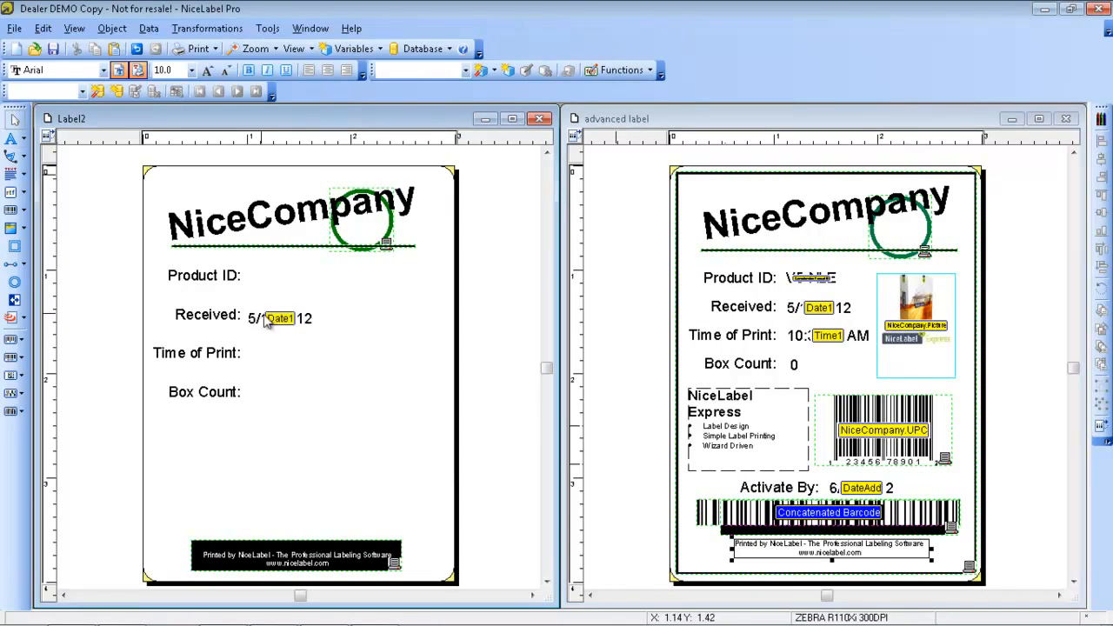
{"action": "left_click_drag", "start_coordinate": [276, 319], "coordinate": [279, 317]}
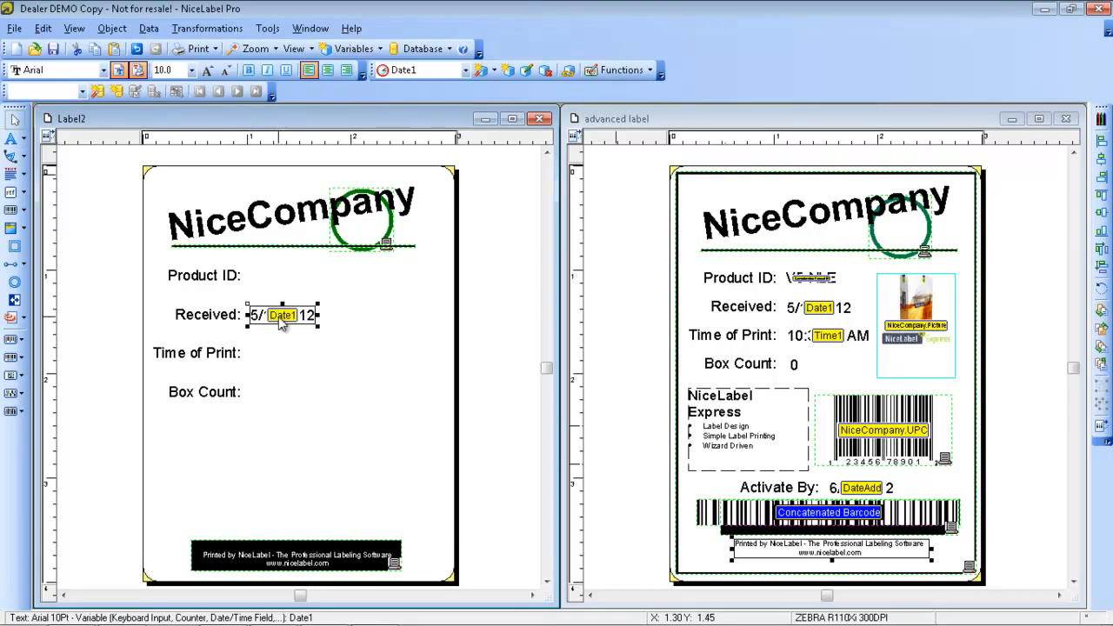
Add a new time field in h:mm:ss(AM,PM) format with no offset and place it beside the Time of Print text
{"action": "left_click", "coordinate": [275, 351]}
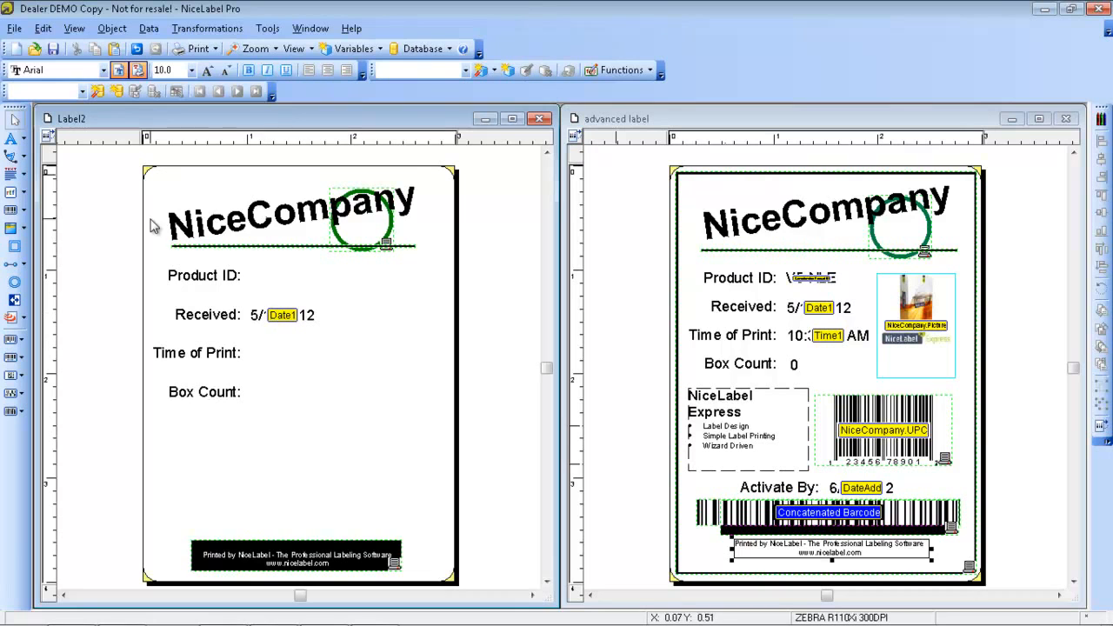
{"action": "left_click", "coordinate": [26, 141]}
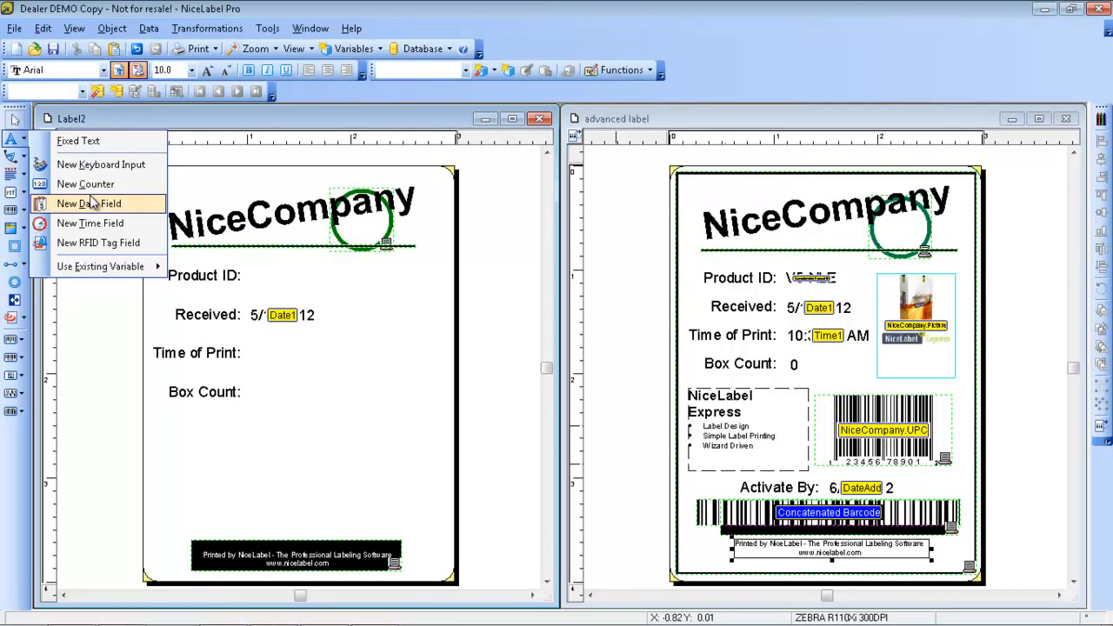
{"action": "left_click", "coordinate": [96, 223]}
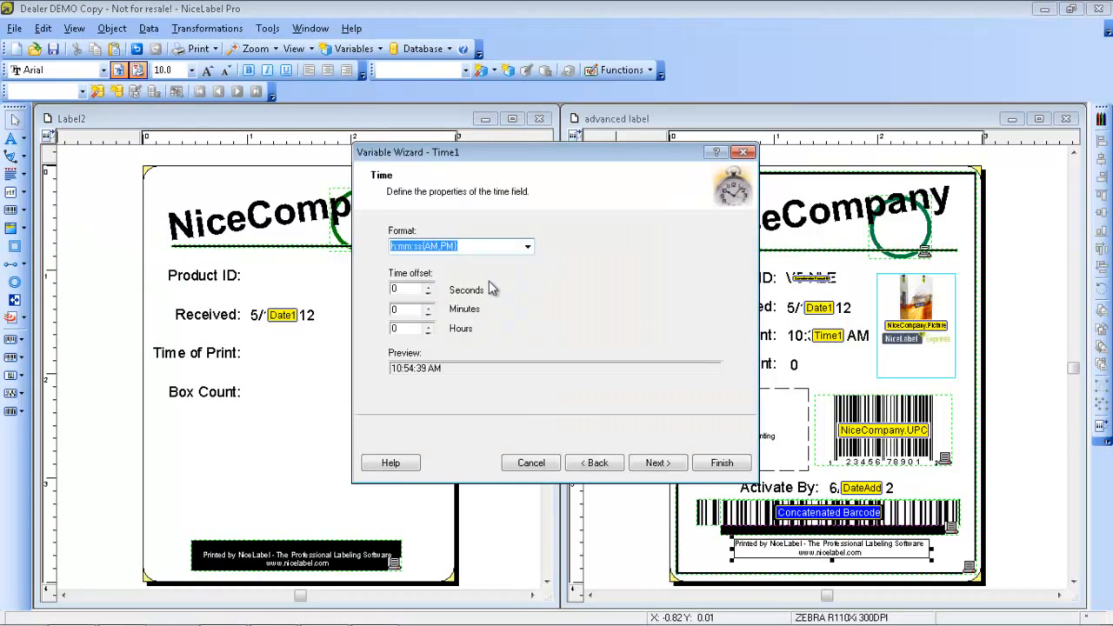
{"action": "left_click", "coordinate": [528, 250]}
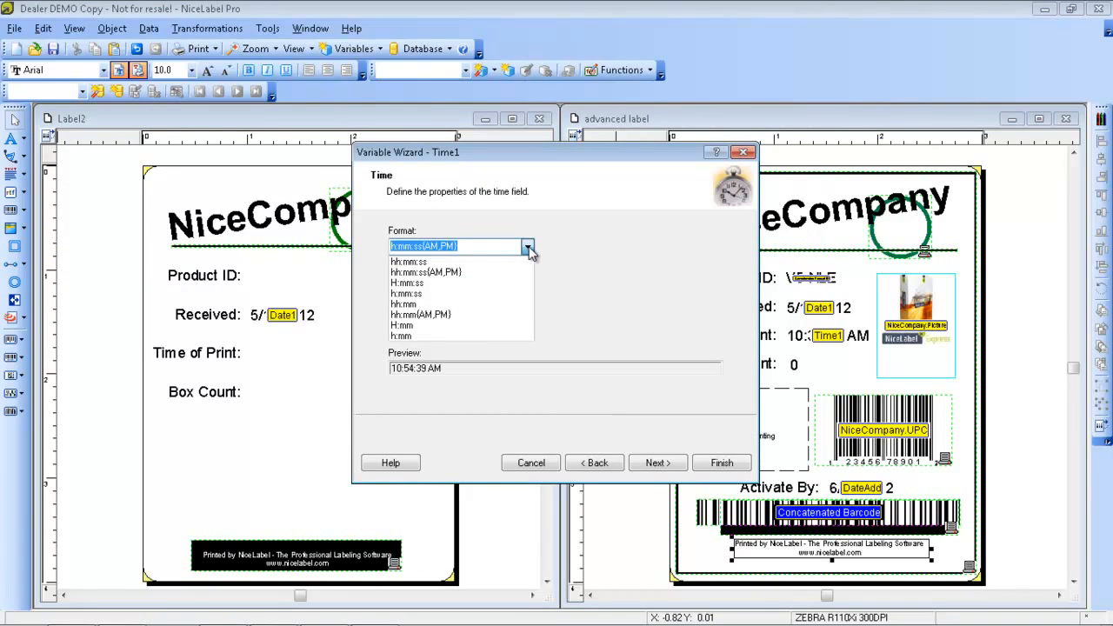
{"action": "left_click", "coordinate": [572, 263]}
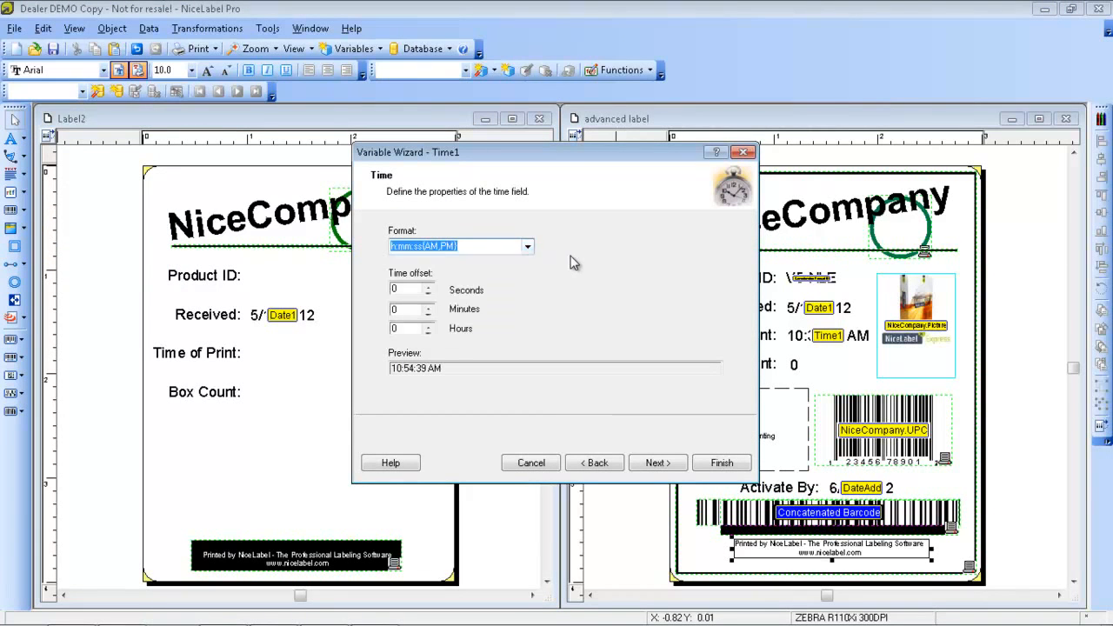
{"action": "left_click", "coordinate": [711, 466]}
{"action": "left_click", "coordinate": [253, 351]}
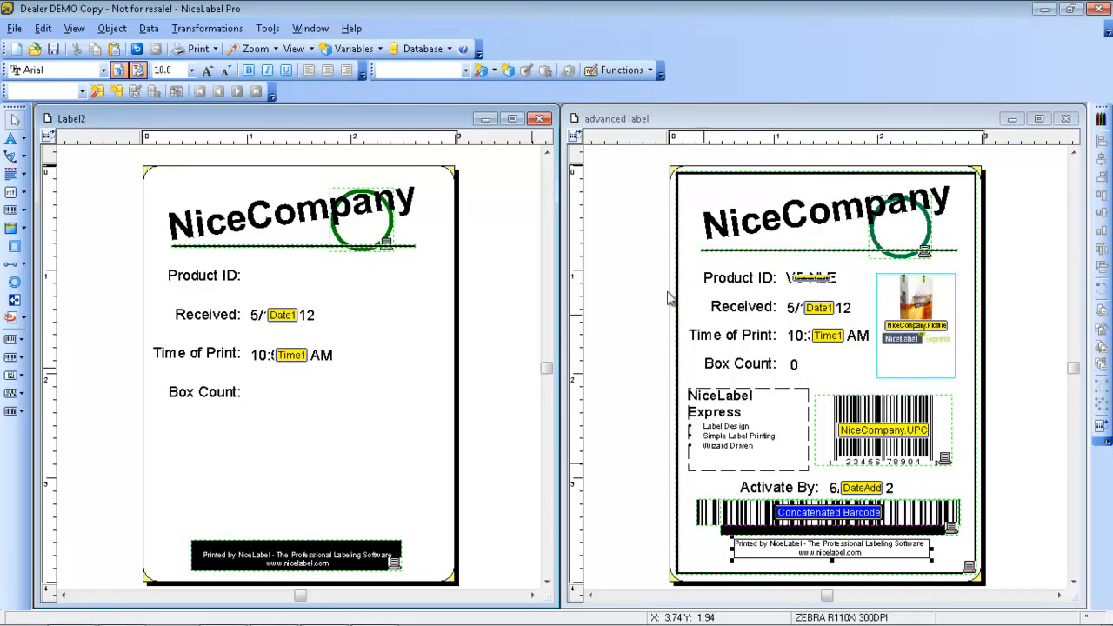
Show the internal variables in Label2's variable list and enable TotalQuantityPrinted
{"action": "left_click", "coordinate": [149, 28]}
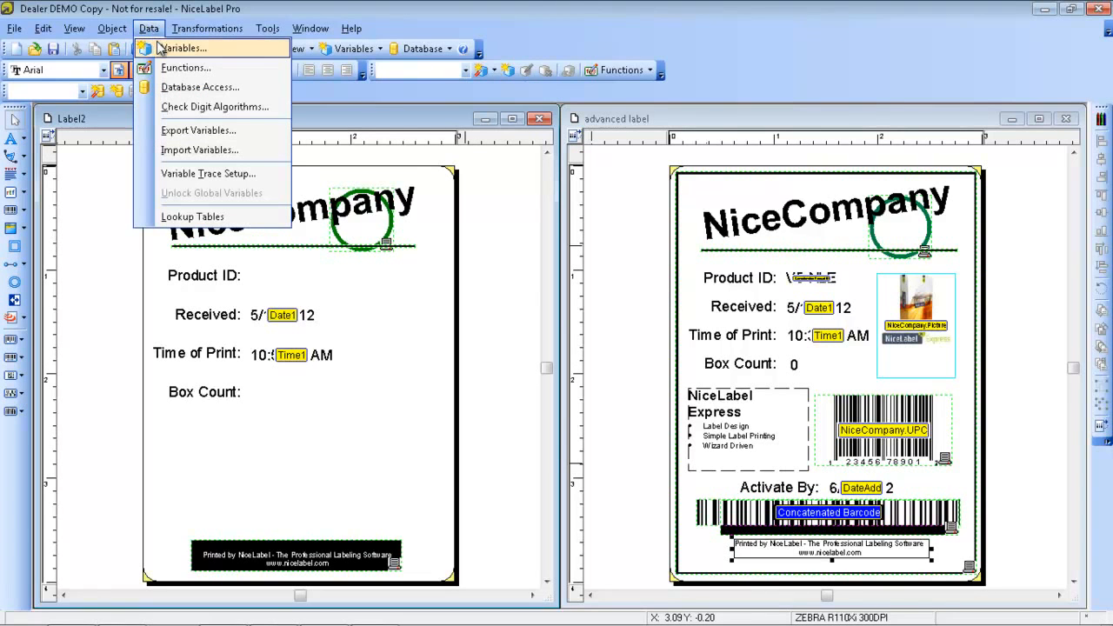
{"action": "left_click", "coordinate": [179, 48]}
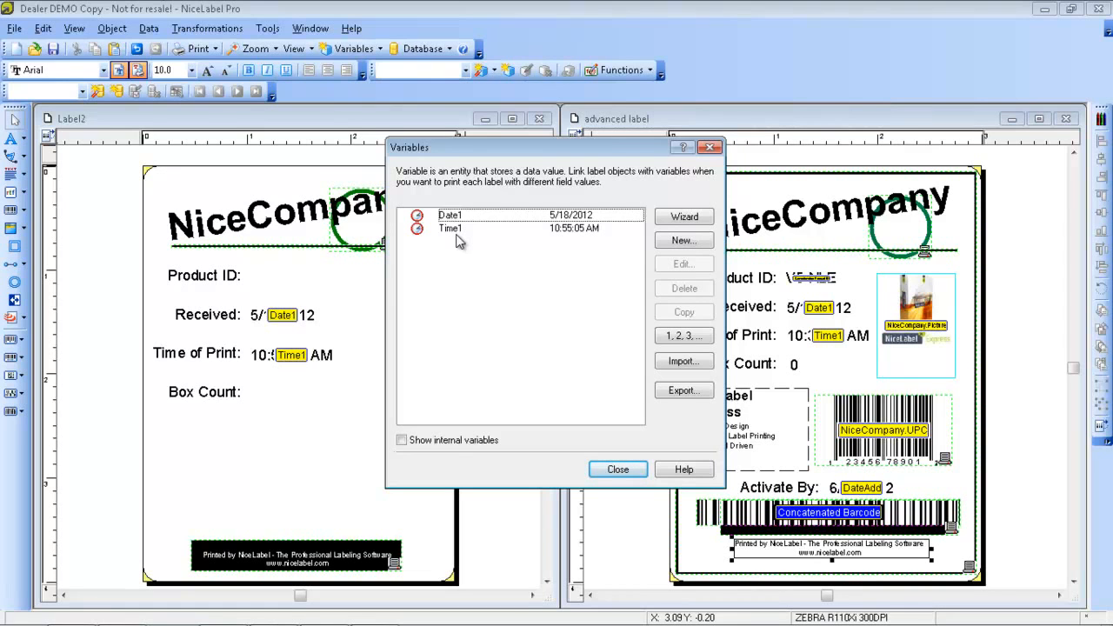
{"action": "left_click", "coordinate": [403, 441]}
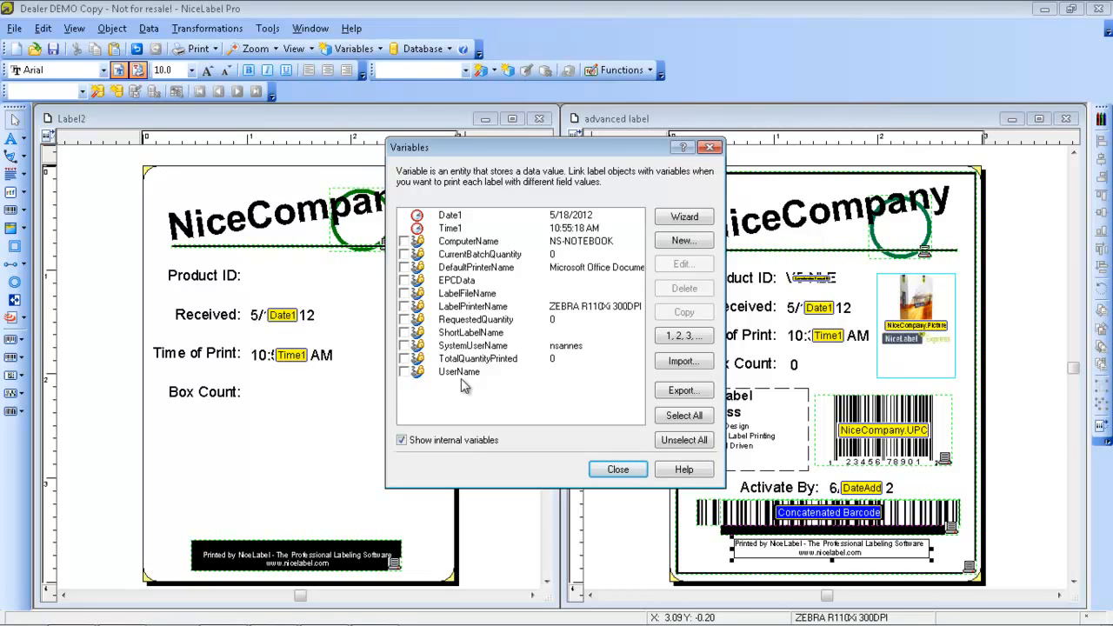
{"action": "left_click", "coordinate": [405, 359]}
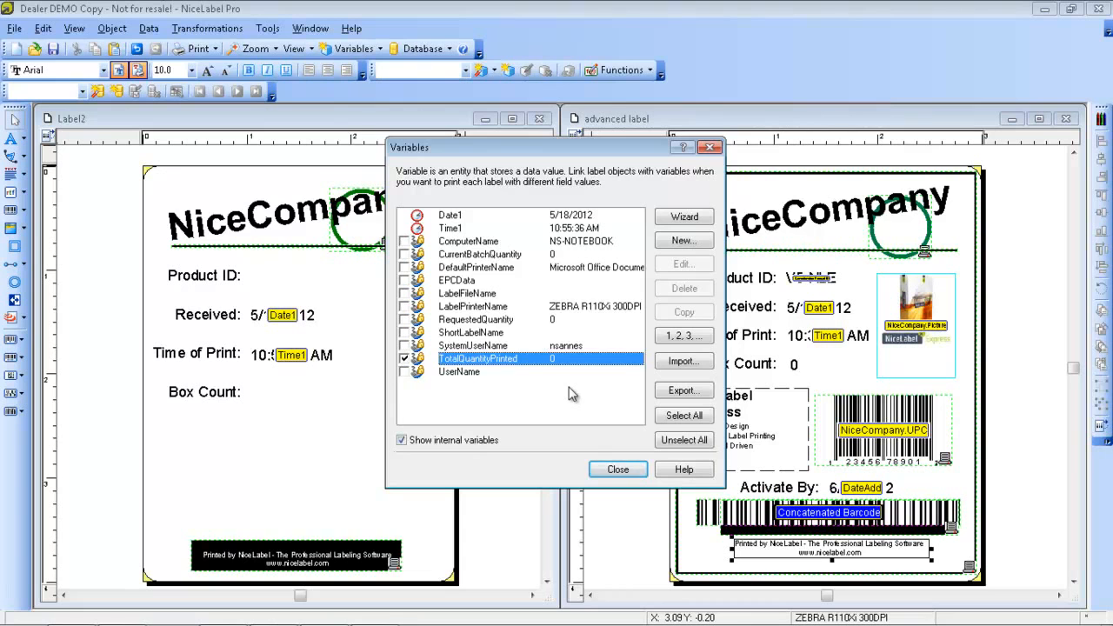
{"action": "left_click", "coordinate": [617, 469]}
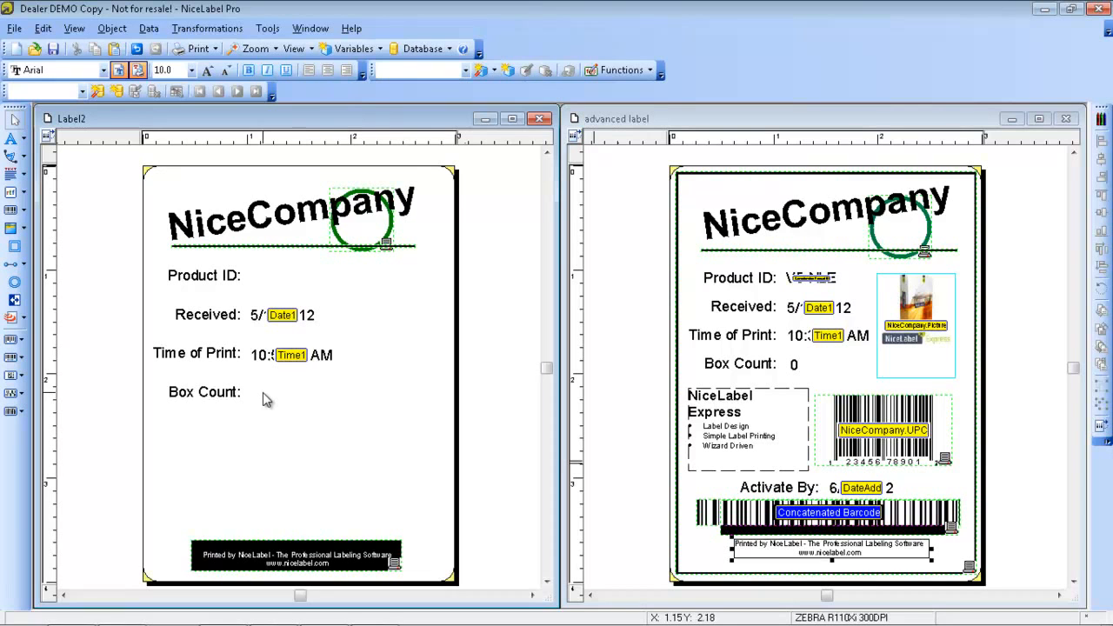
Place a text object linked to the existing TotalQuantityPrinted variable beside the Box Count text
{"action": "left_click", "coordinate": [27, 139]}
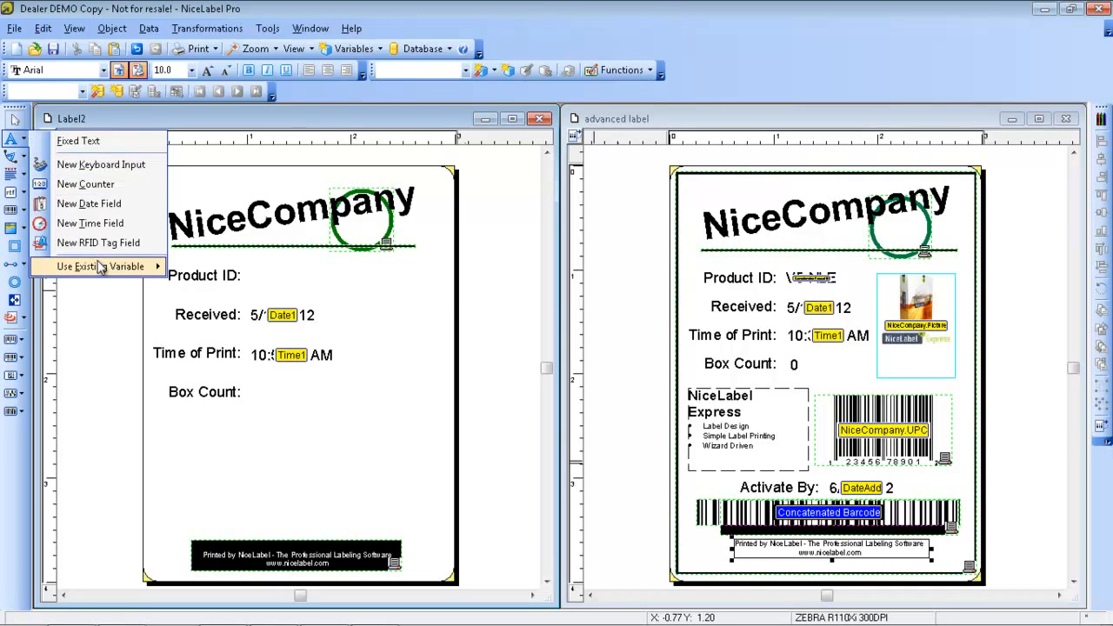
{"action": "mouse_move", "coordinate": [100, 266]}
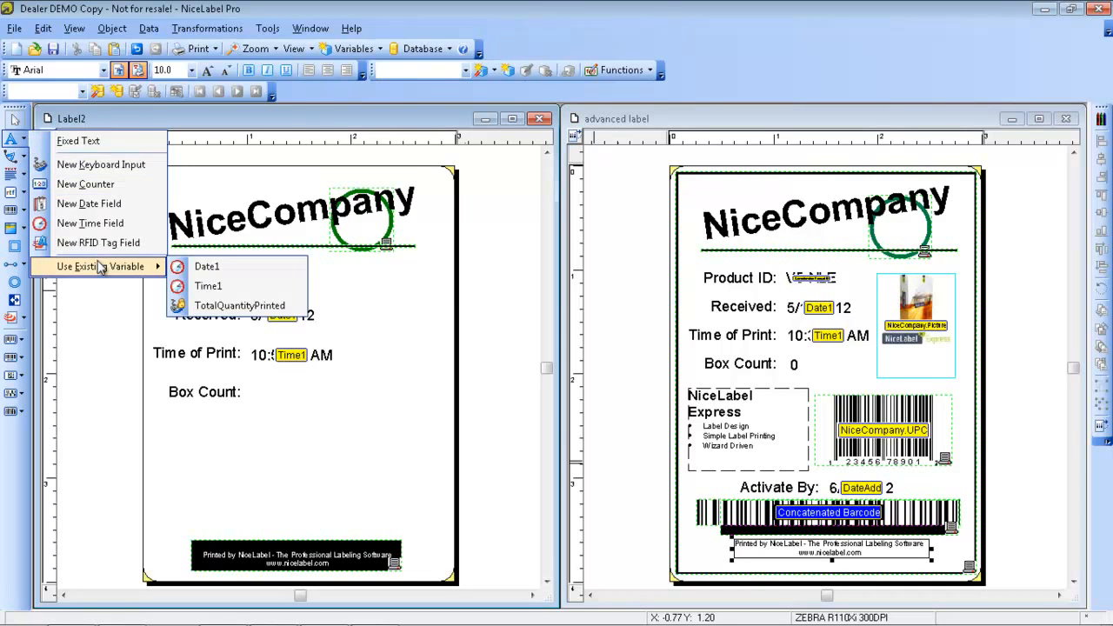
{"action": "left_click", "coordinate": [247, 306]}
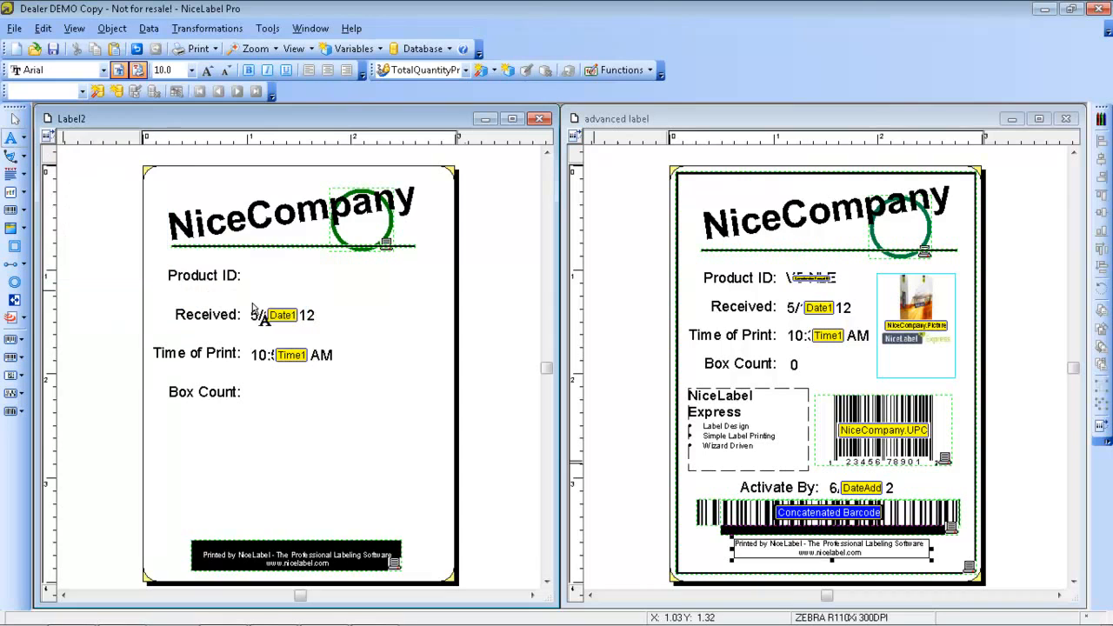
{"action": "left_click", "coordinate": [254, 394]}
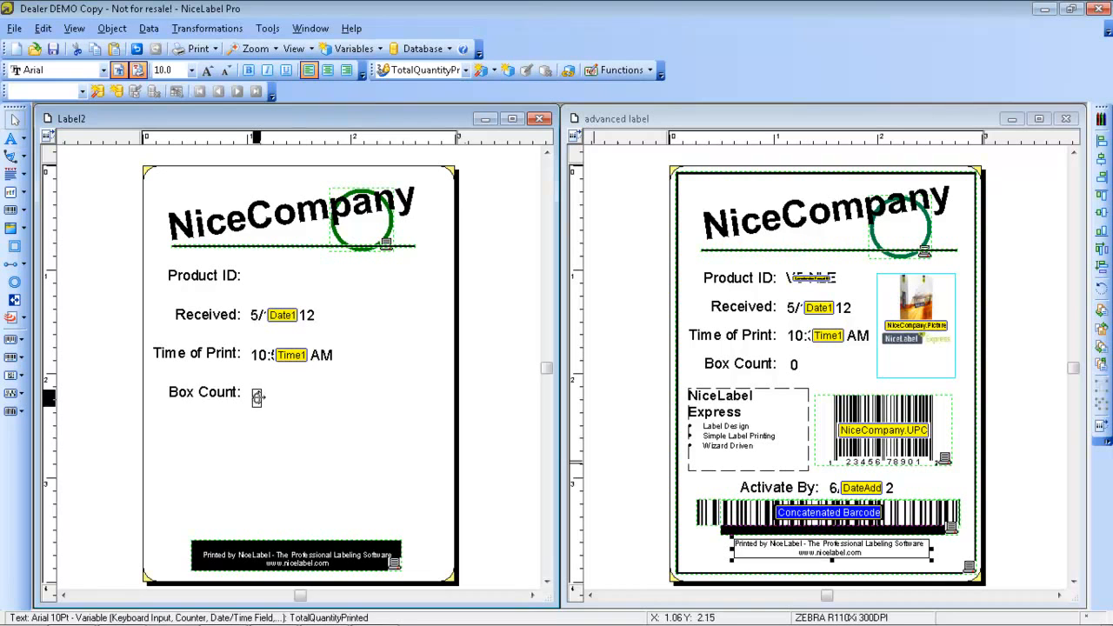
{"action": "left_click", "coordinate": [293, 423]}
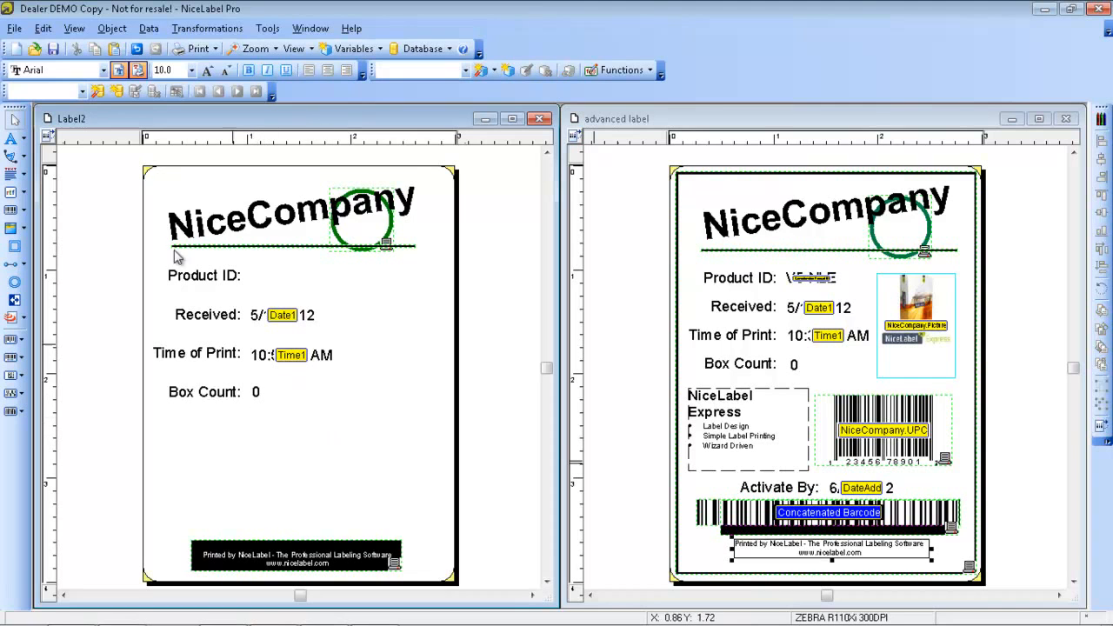
Start a new incrementing counter text field with starting value 001 and a maximum of 3 digits
{"action": "left_click", "coordinate": [28, 142]}
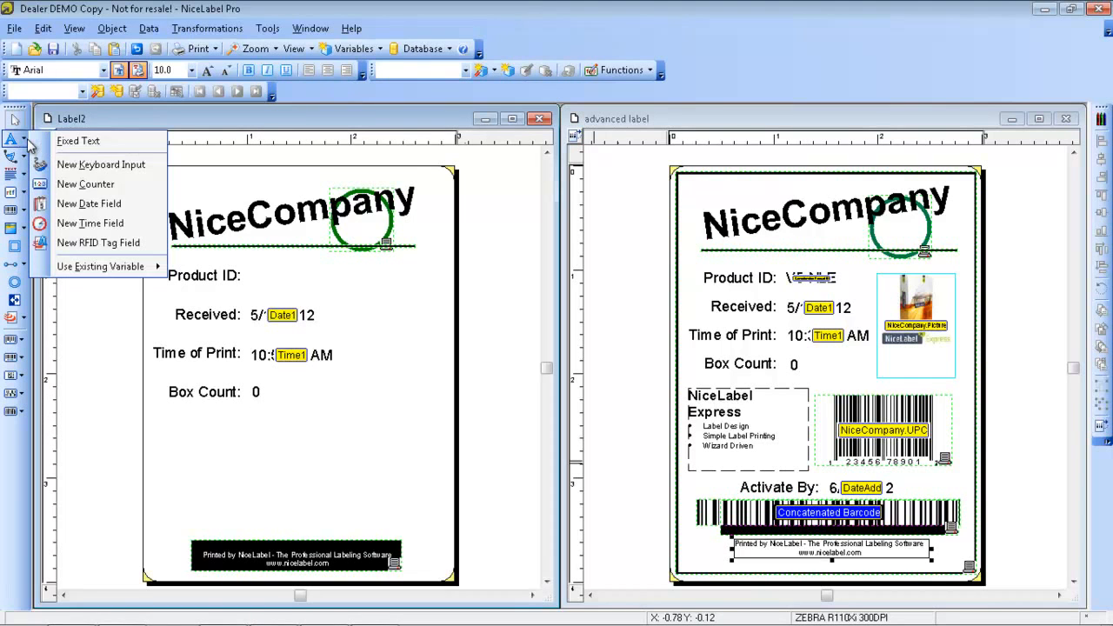
{"action": "left_click", "coordinate": [87, 189]}
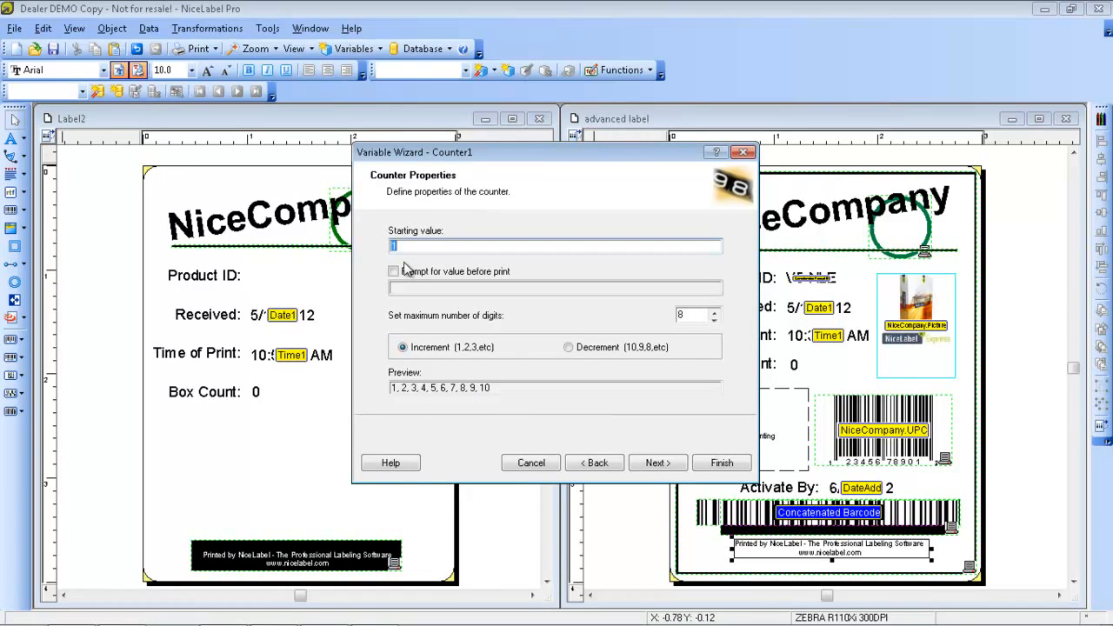
{"action": "type", "text": "001"}
{"action": "left_click", "coordinate": [714, 319]}
{"action": "left_click", "coordinate": [713, 319]}
{"action": "left_click", "coordinate": [714, 320]}
{"action": "left_click", "coordinate": [713, 320]}
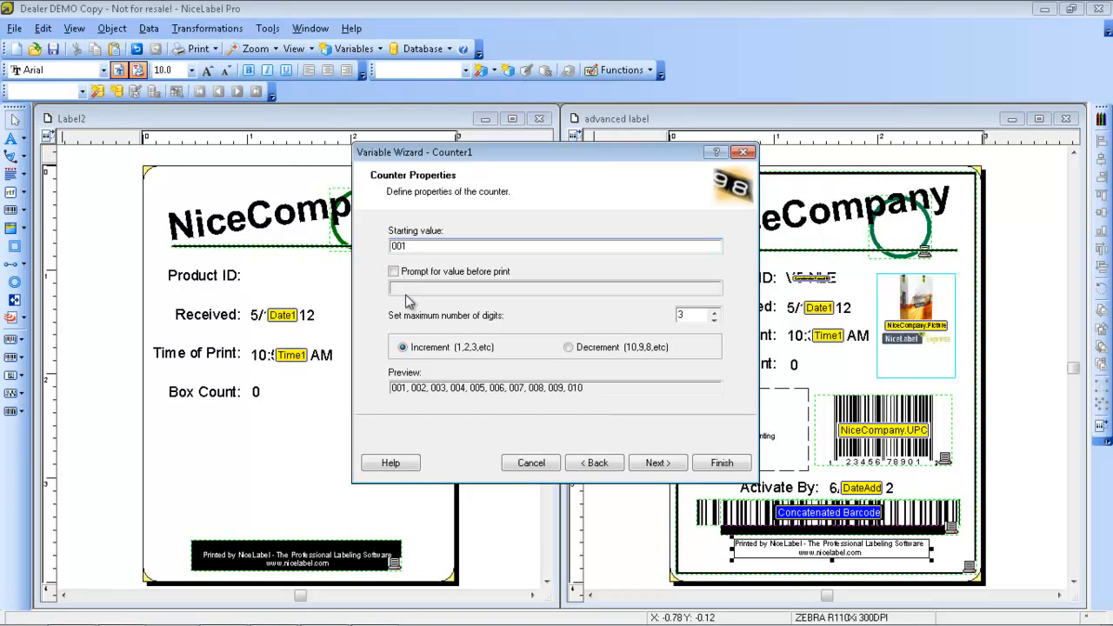
Set the counter to roll over when it reaches 999 and finish its definition
{"action": "left_click", "coordinate": [657, 462]}
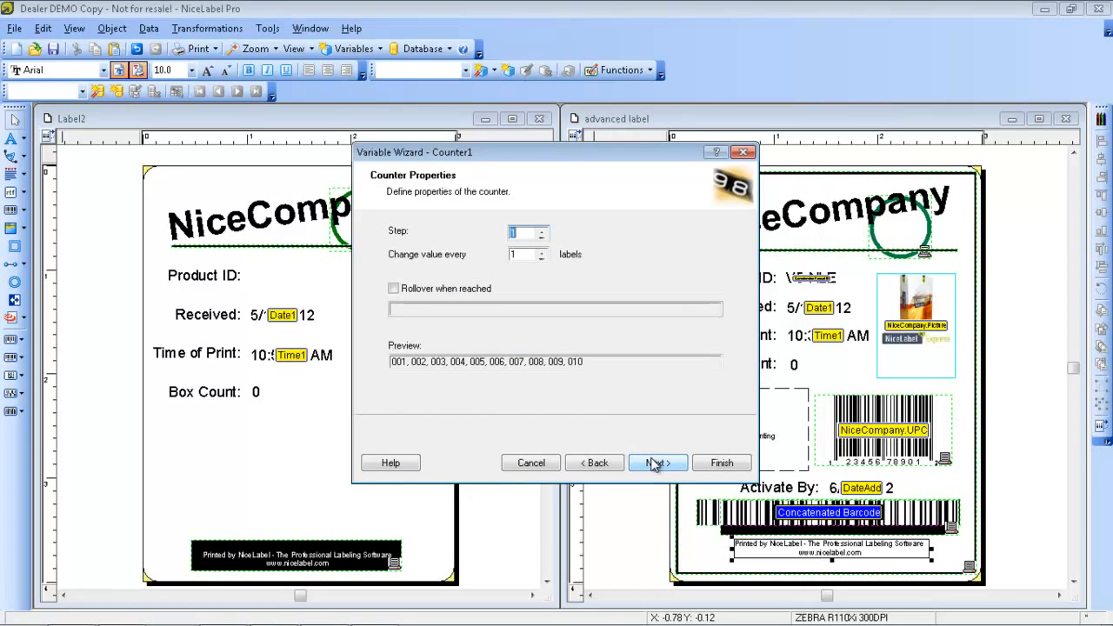
{"action": "left_click", "coordinate": [396, 289]}
{"action": "left_click", "coordinate": [400, 309]}
{"action": "type", "text": "999"}
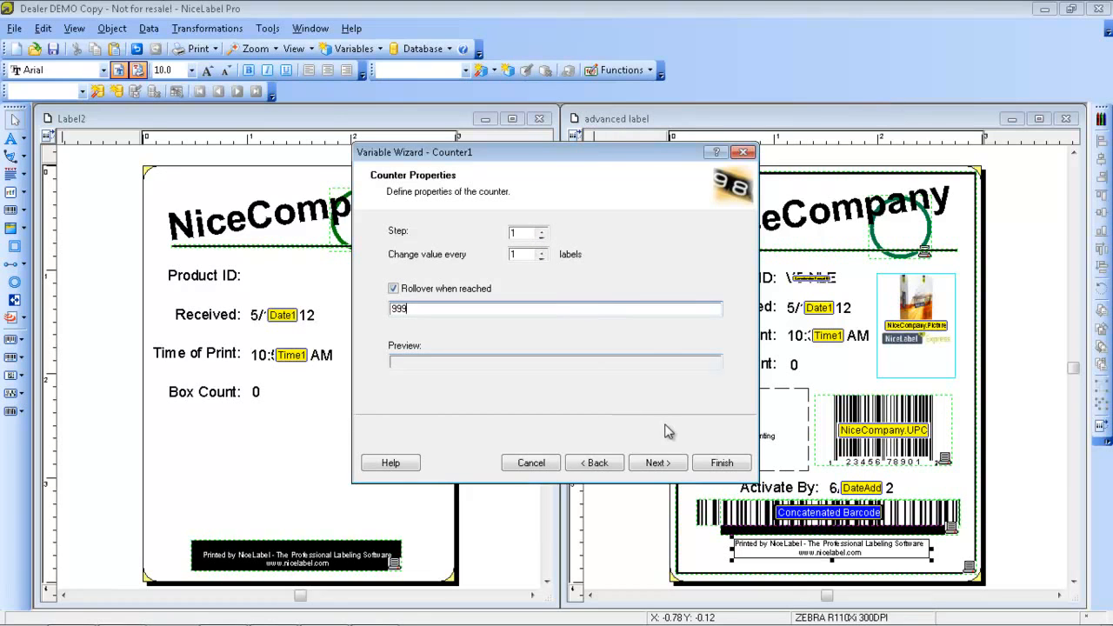
{"action": "left_click", "coordinate": [720, 466]}
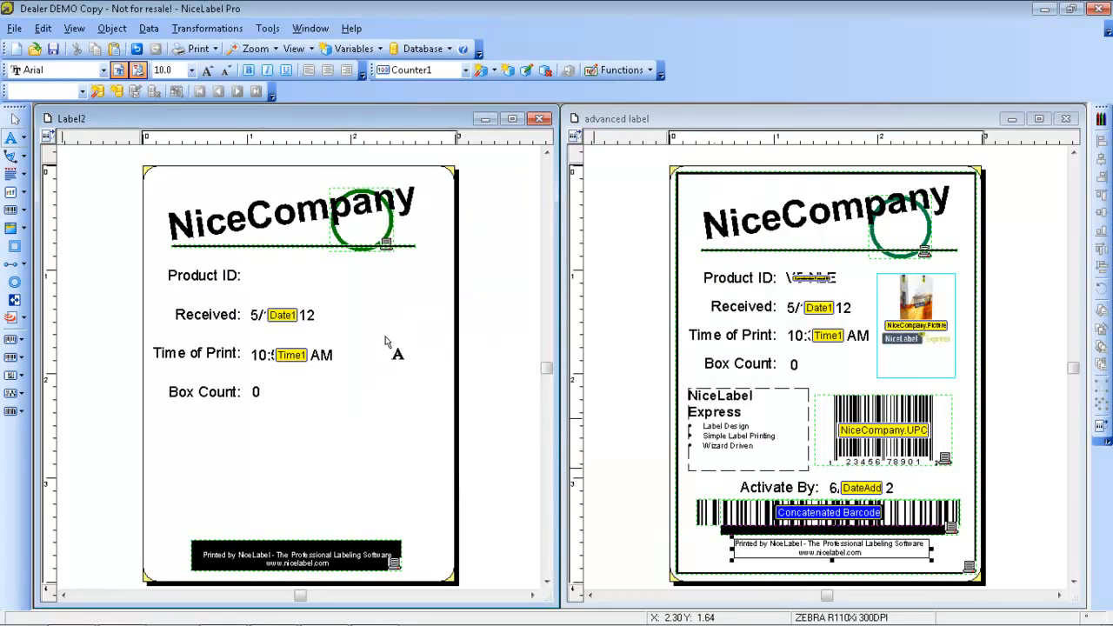
Place the counter field to the right of the Box Count value, then delete it from the label
{"action": "left_click", "coordinate": [354, 391]}
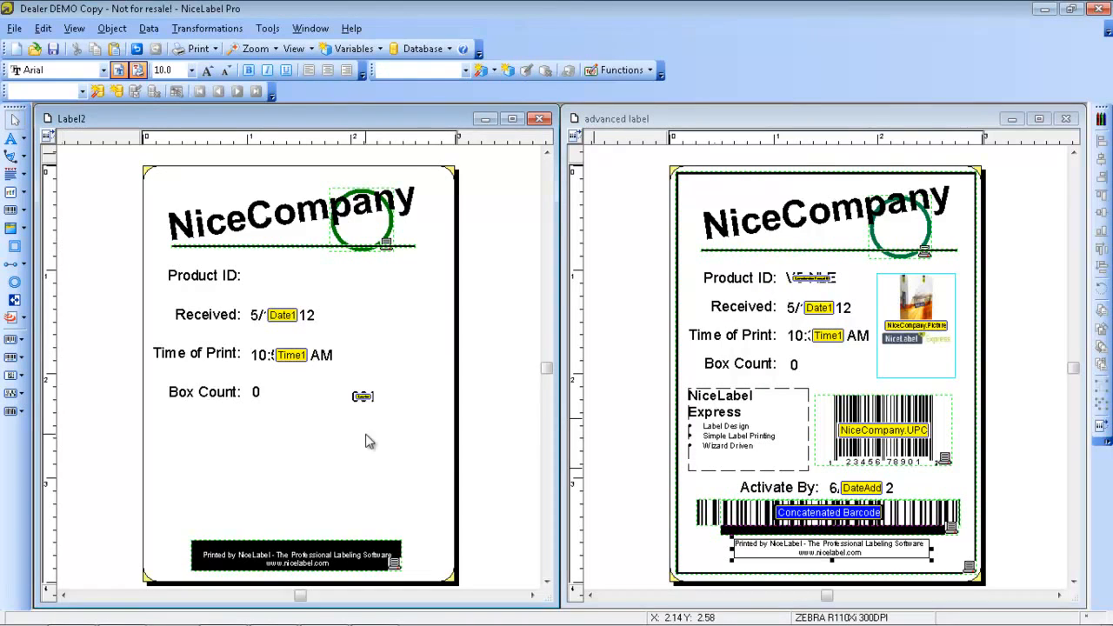
{"action": "left_click", "coordinate": [363, 396]}
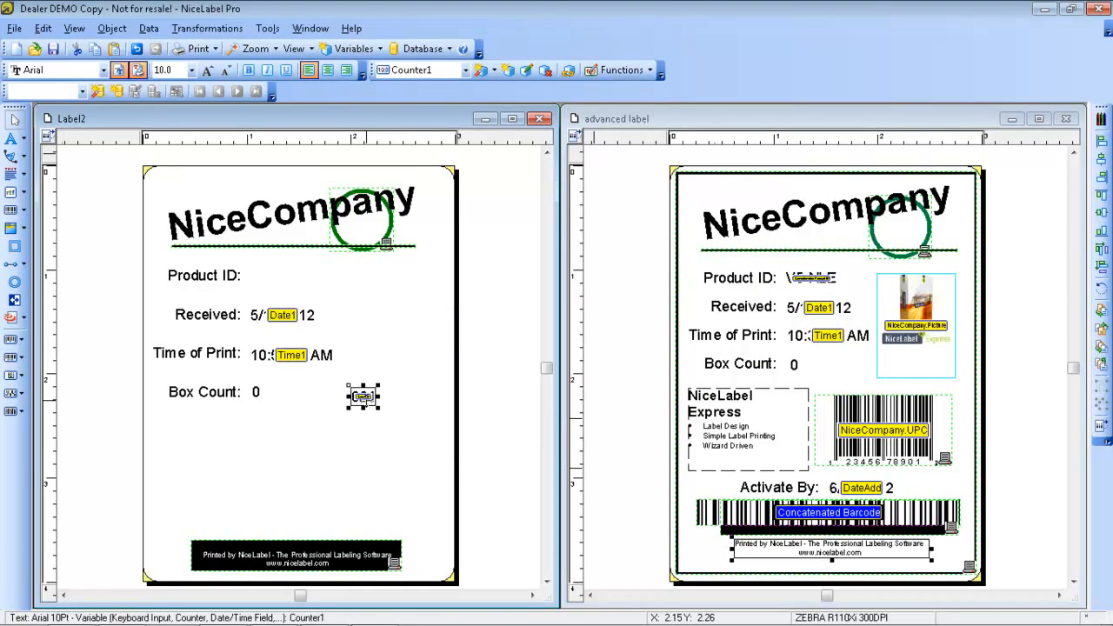
{"action": "key", "text": "Delete"}
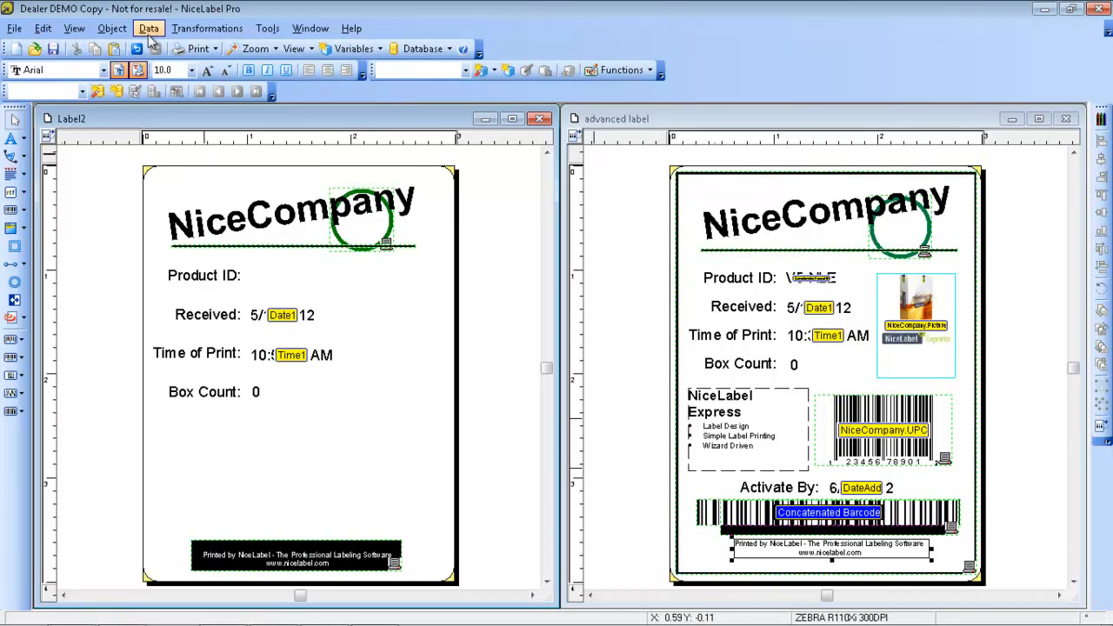
Display the design grid on the labels and hide it again
{"action": "left_click", "coordinate": [74, 29]}
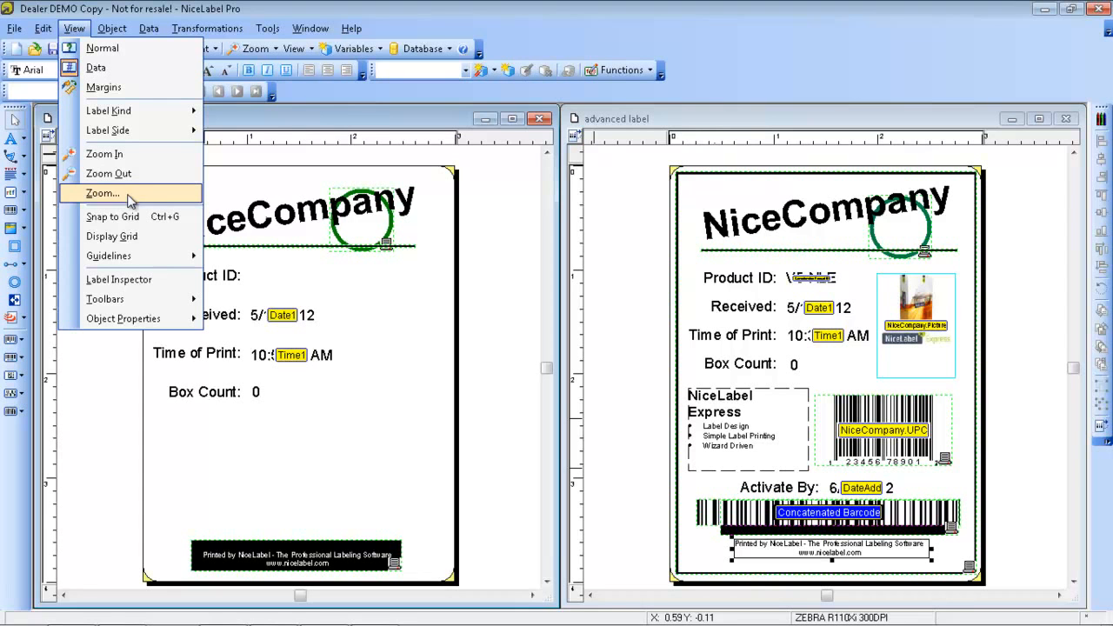
{"action": "left_click", "coordinate": [124, 240]}
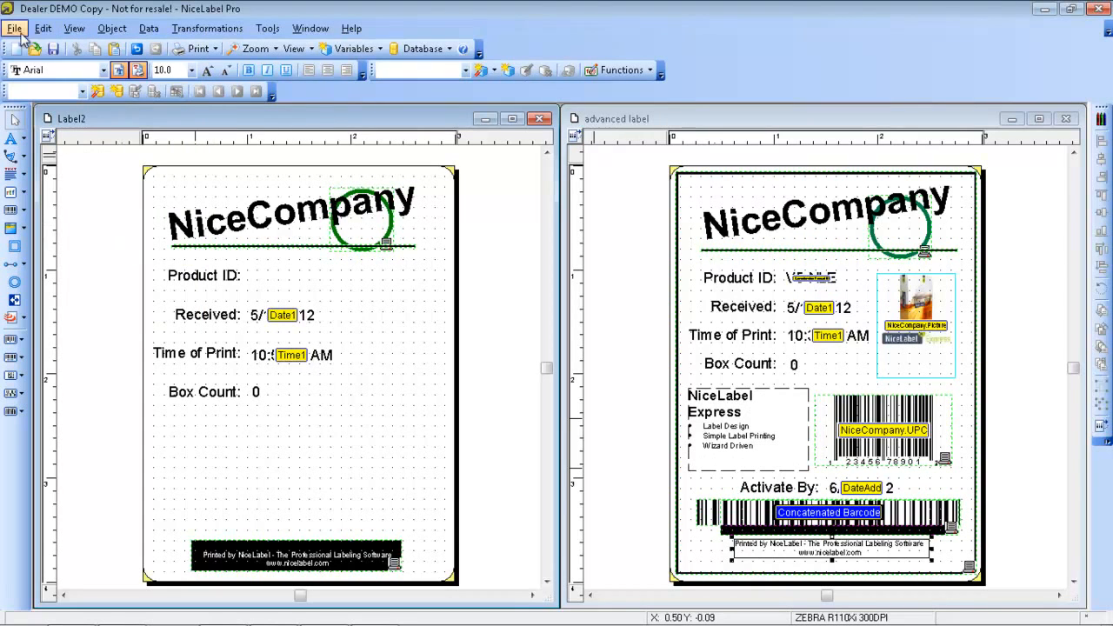
{"action": "left_click", "coordinate": [74, 28]}
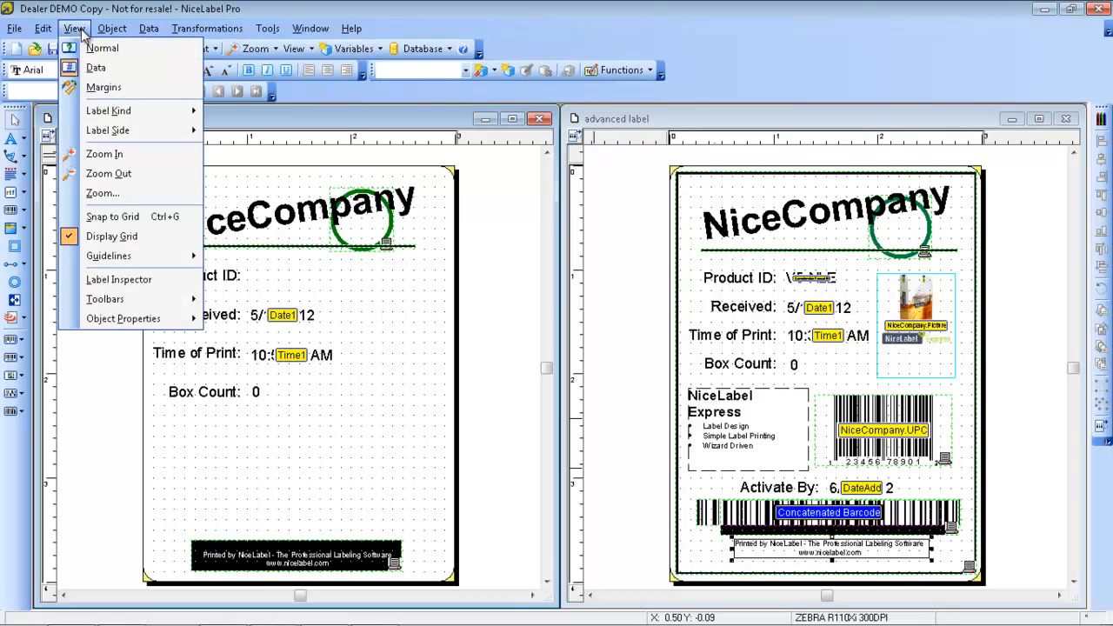
{"action": "left_click", "coordinate": [137, 239]}
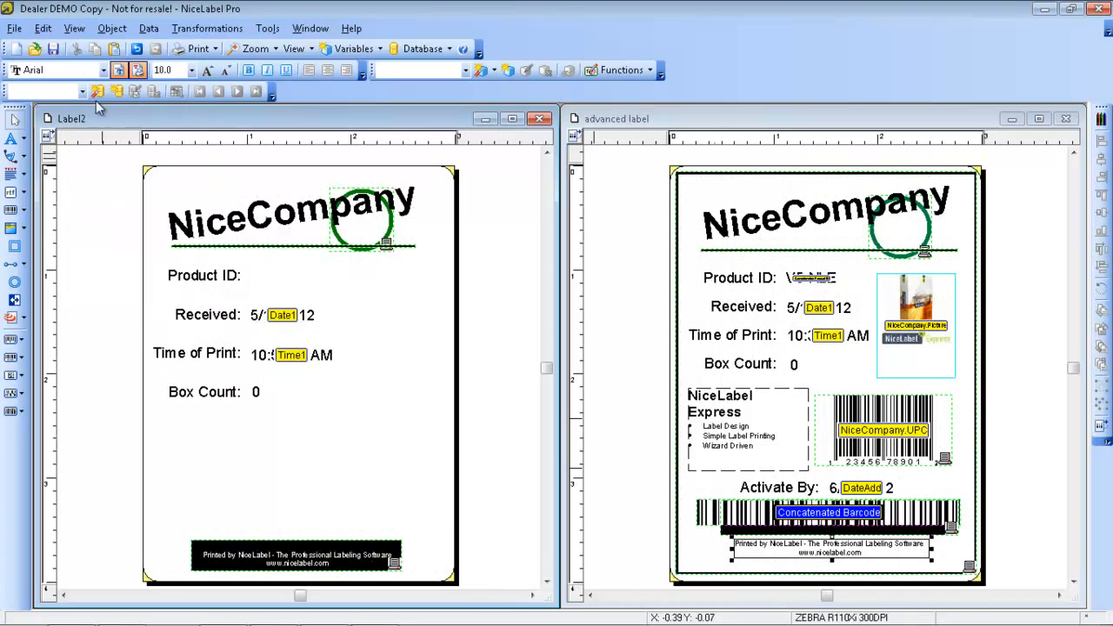
Add a horizontal guideline to Label2 and move it down to about 1.86 inches, just under the Time of Print text
{"action": "left_click", "coordinate": [77, 29]}
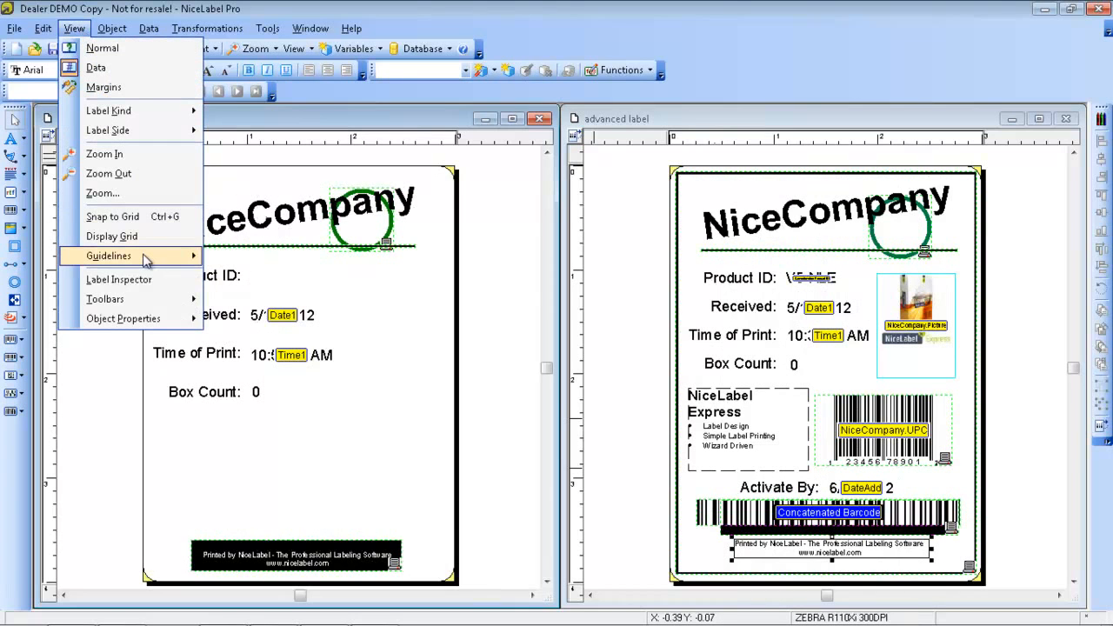
{"action": "mouse_move", "coordinate": [145, 259]}
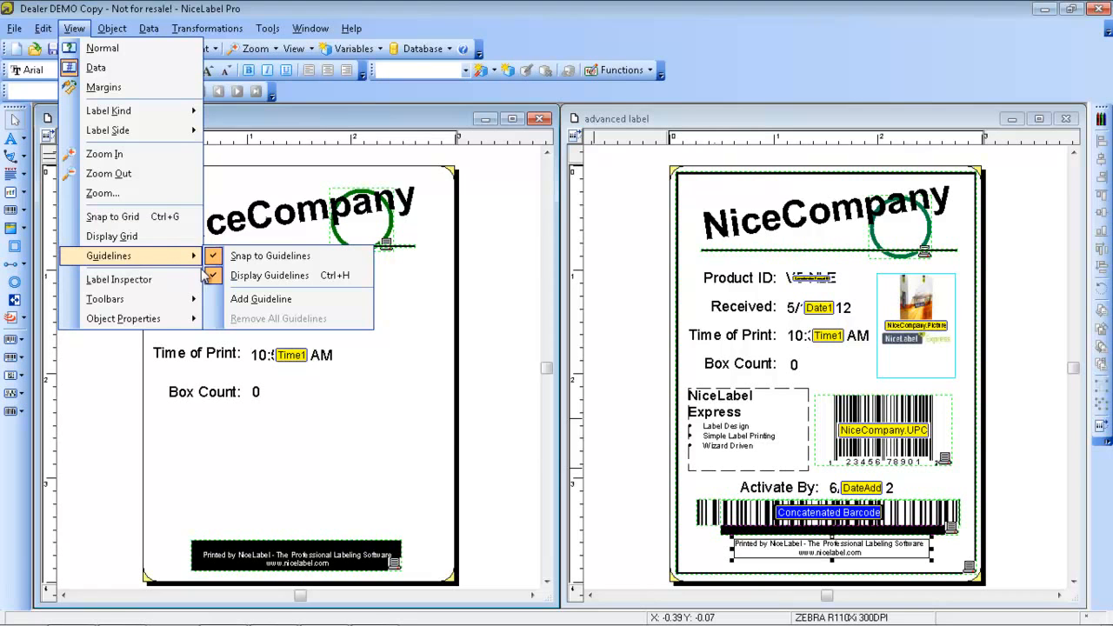
{"action": "left_click", "coordinate": [261, 298]}
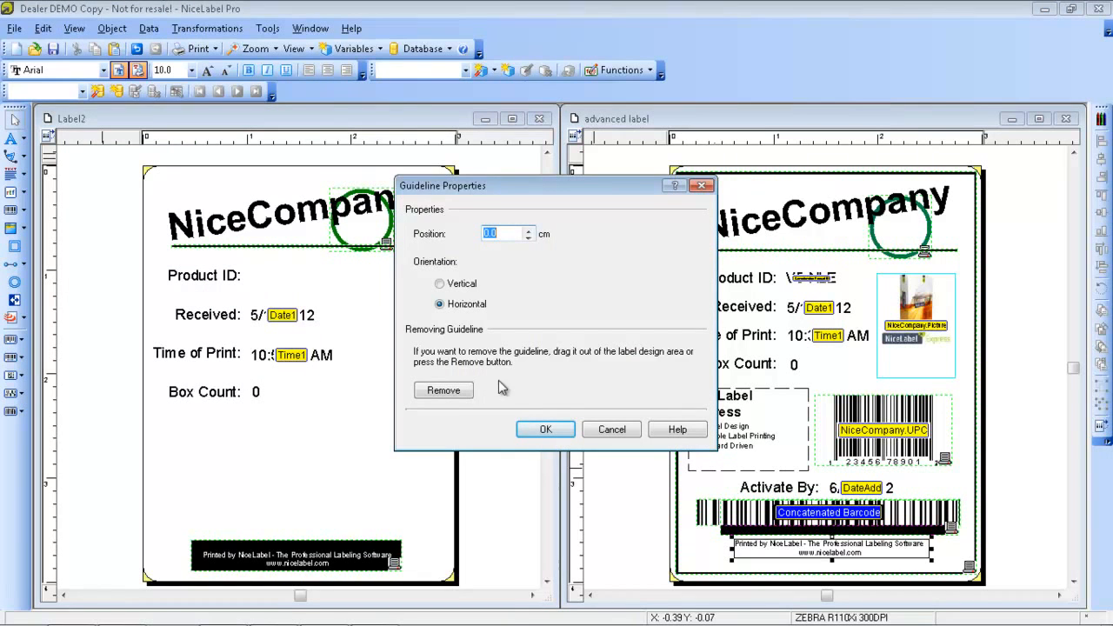
{"action": "left_click", "coordinate": [546, 429]}
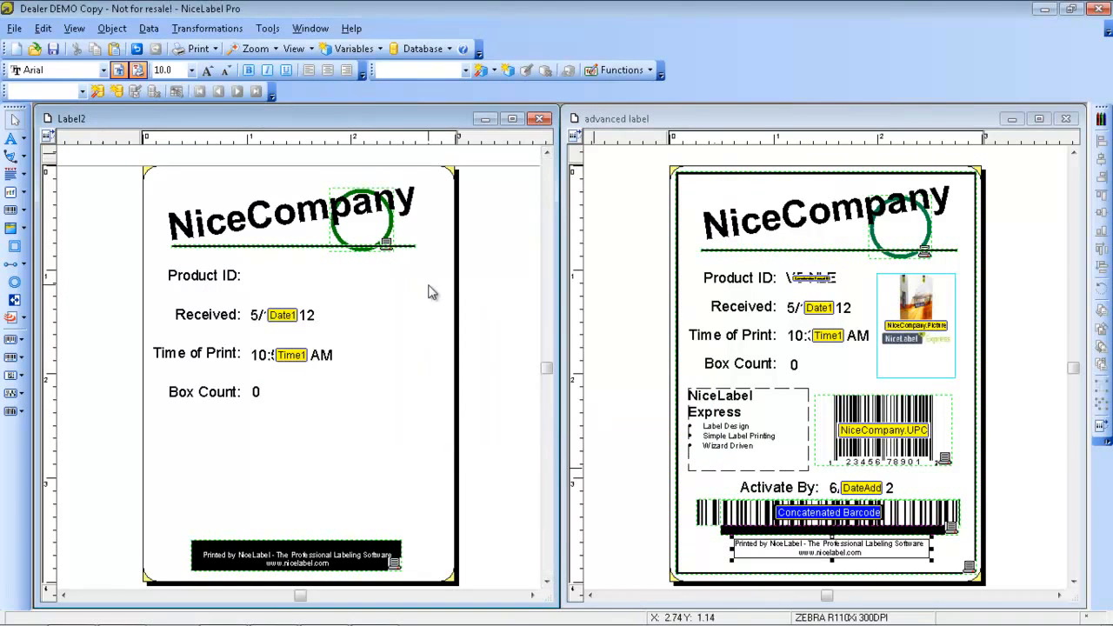
{"action": "left_click_drag", "start_coordinate": [471, 168], "coordinate": [440, 360]}
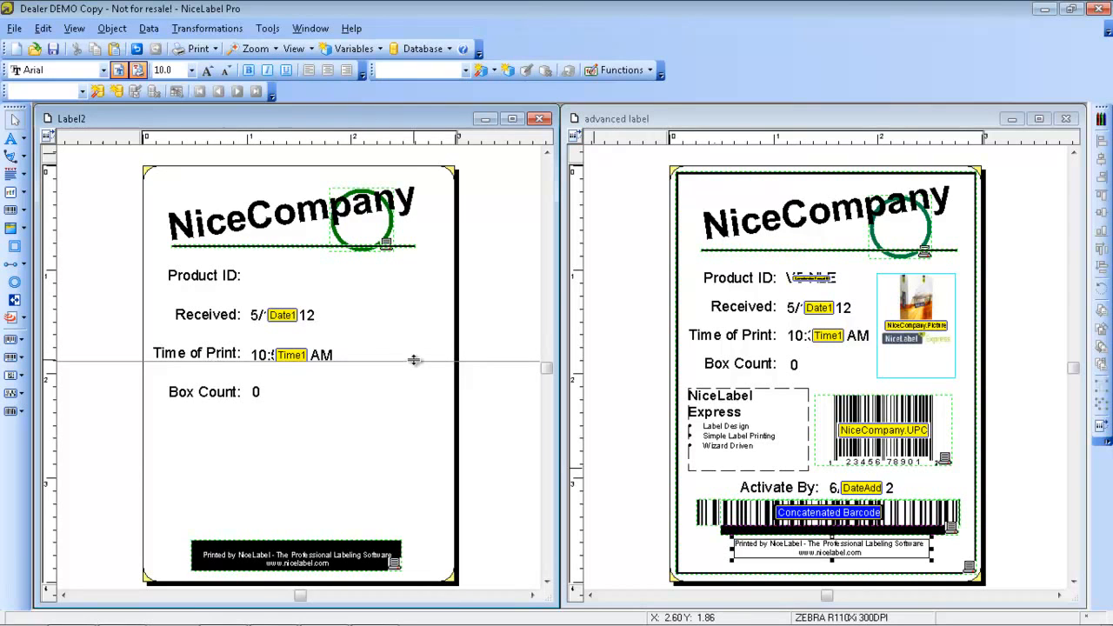
{"action": "left_click_drag", "start_coordinate": [414, 361], "coordinate": [413, 360]}
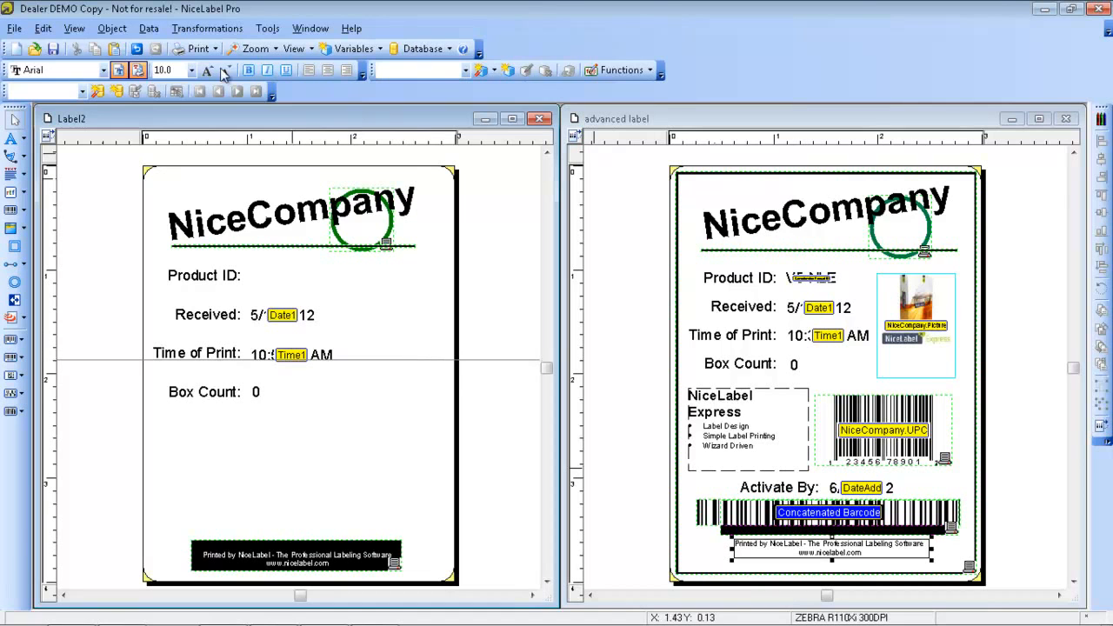
Turn off the display of guidelines on the label
{"action": "left_click", "coordinate": [74, 28]}
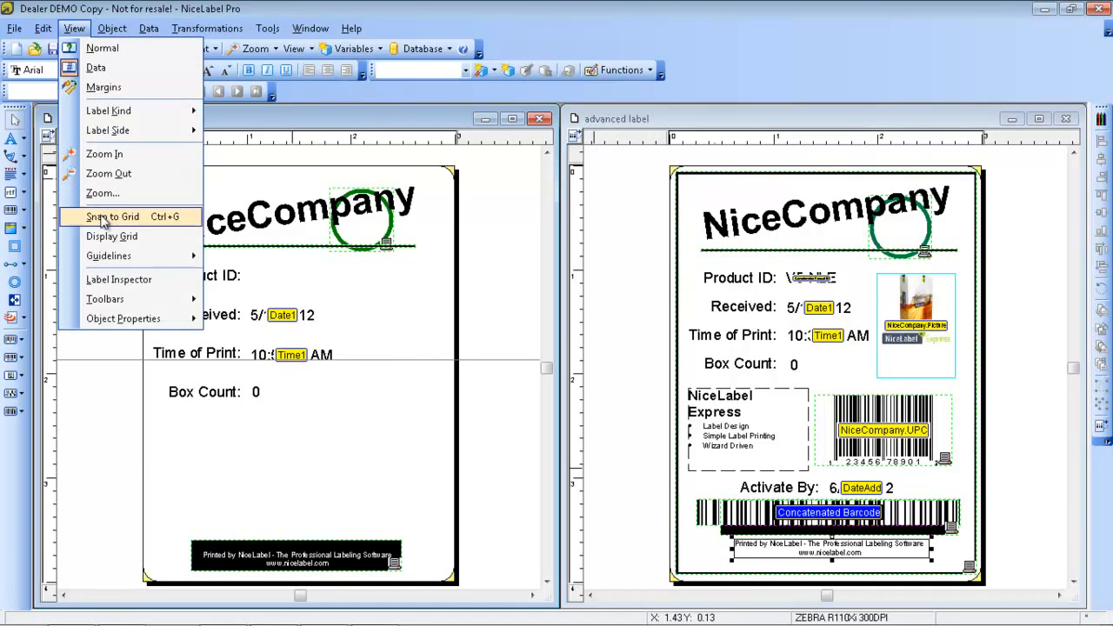
{"action": "mouse_move", "coordinate": [113, 258]}
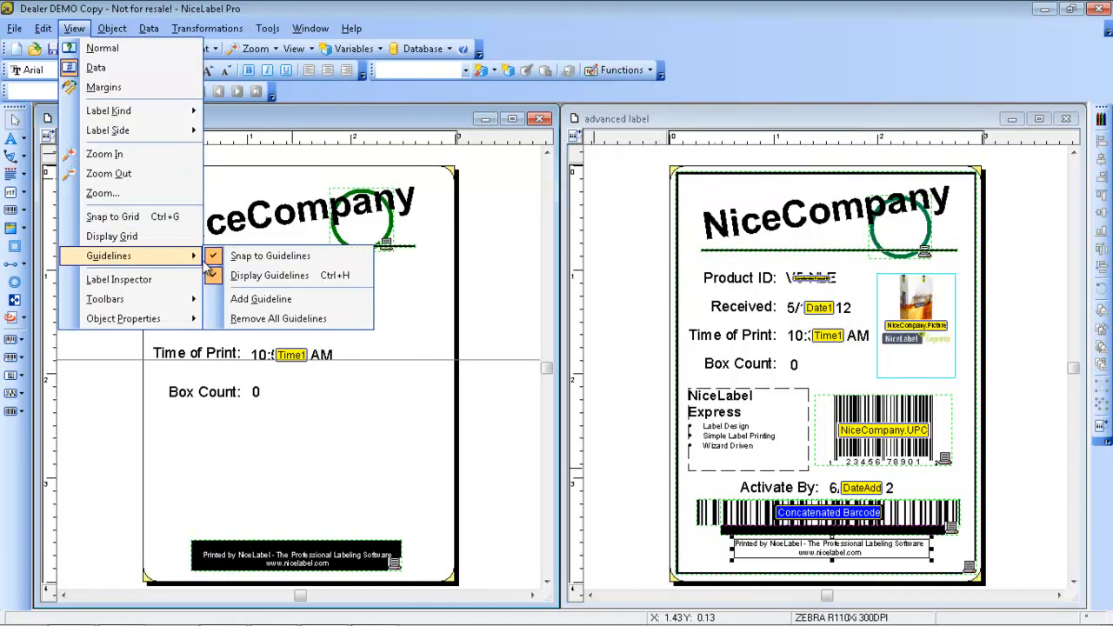
{"action": "left_click", "coordinate": [220, 280]}
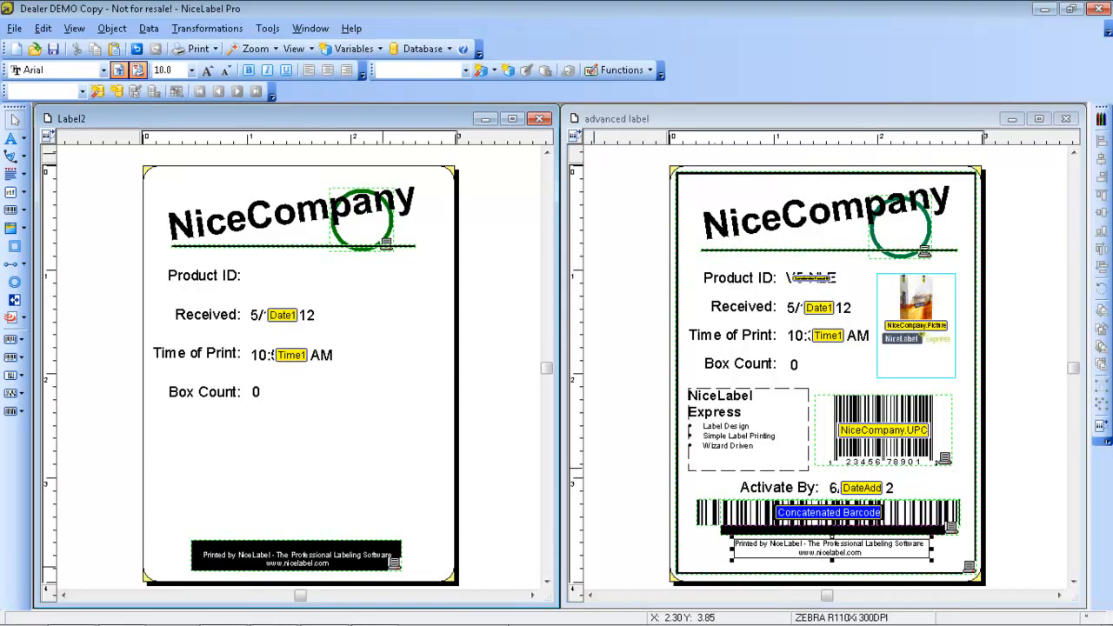
Switch to the Advanced Label Design folder, open the Example database in Microsoft Access and view its NiceCompany table
{"action": "mouse_move", "coordinate": [385, 619]}
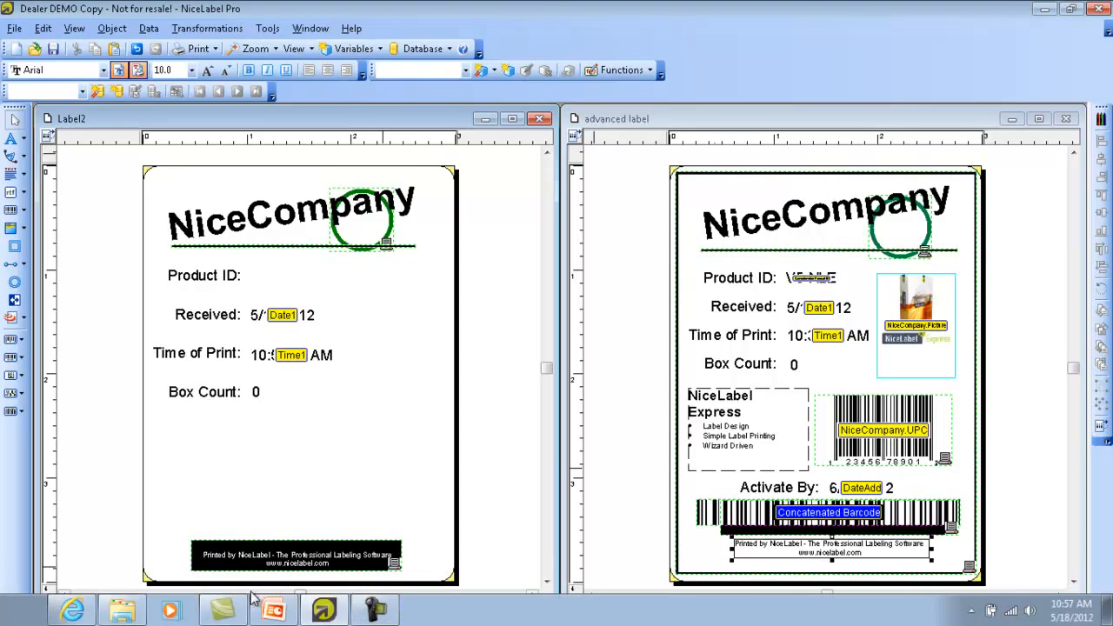
{"action": "left_click", "coordinate": [139, 611]}
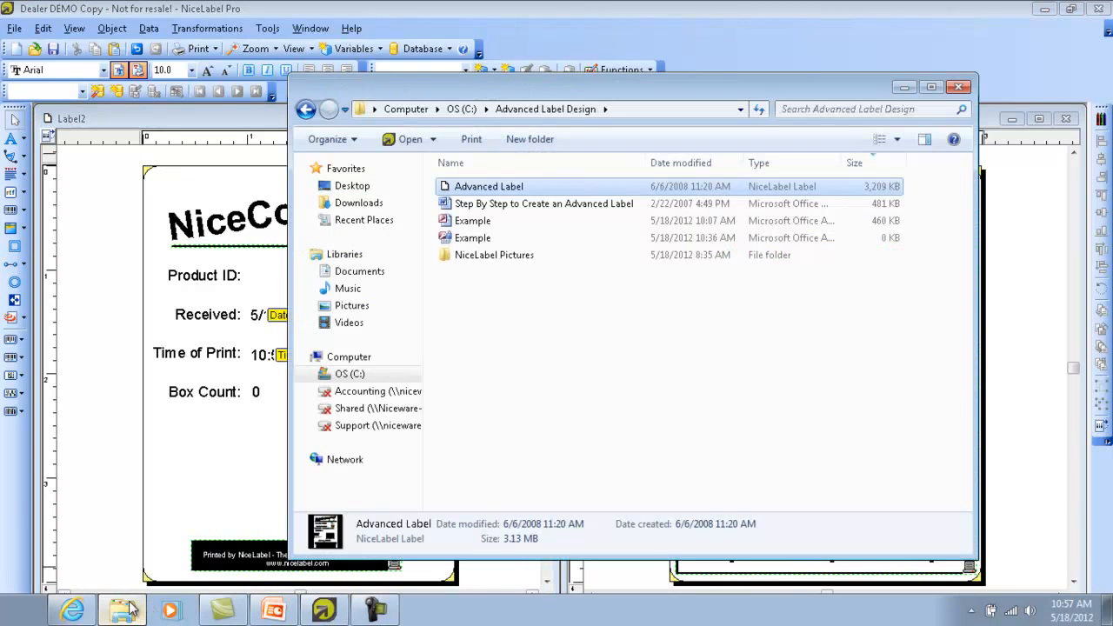
{"action": "double_click", "coordinate": [480, 222]}
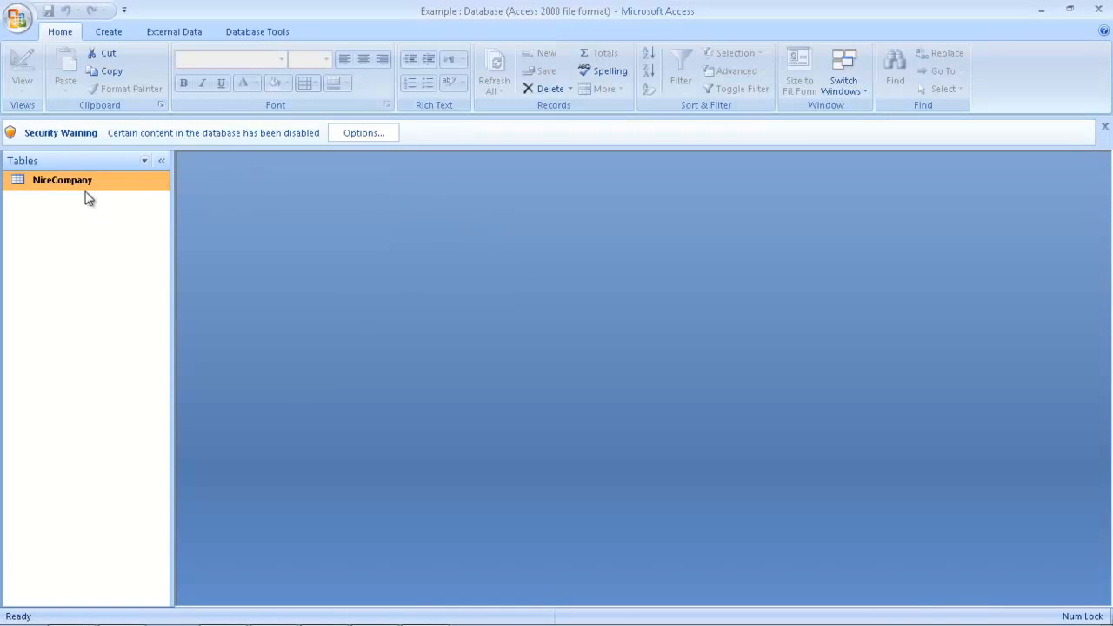
{"action": "double_click", "coordinate": [70, 182]}
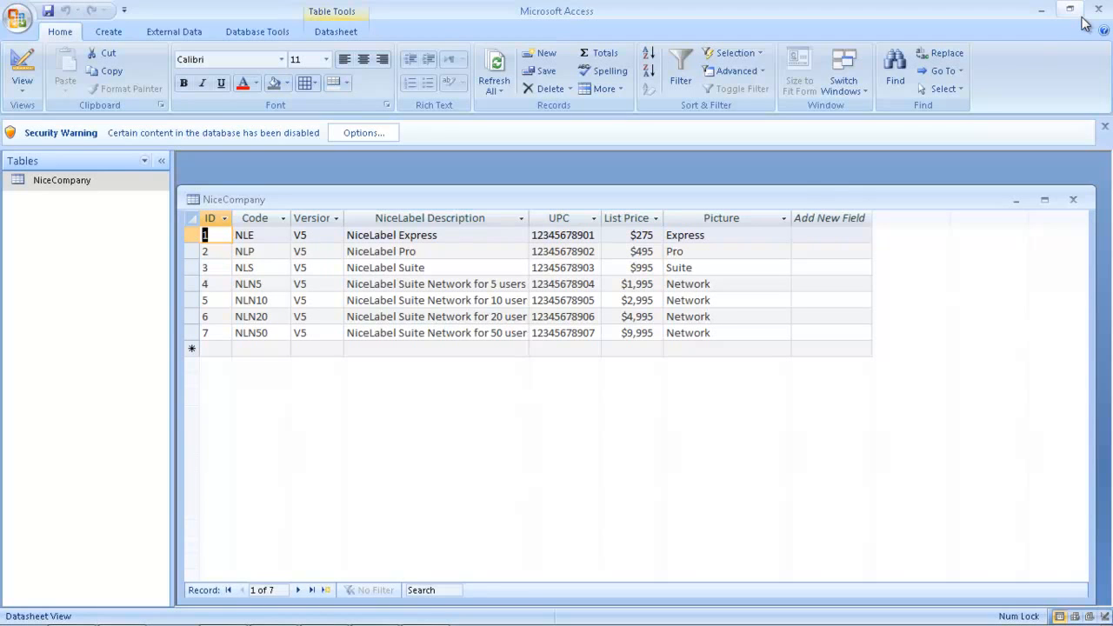
Close Access, look at the product images in the NiceLabel Pictures folder, and switch to NiceLabel Pro
{"action": "left_click", "coordinate": [1098, 8]}
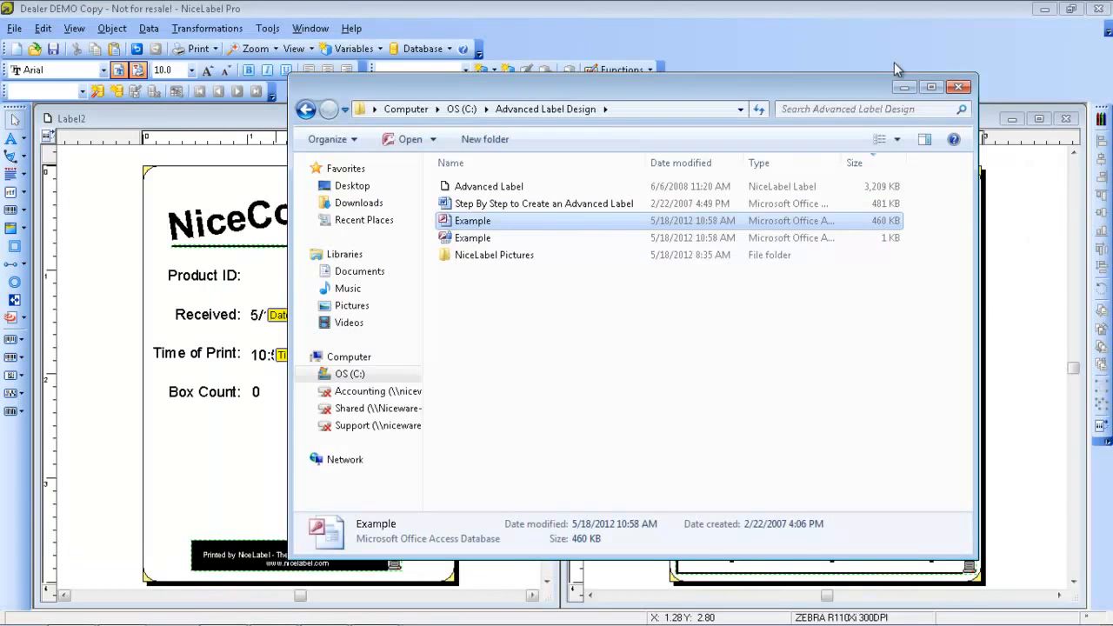
{"action": "double_click", "coordinate": [513, 258]}
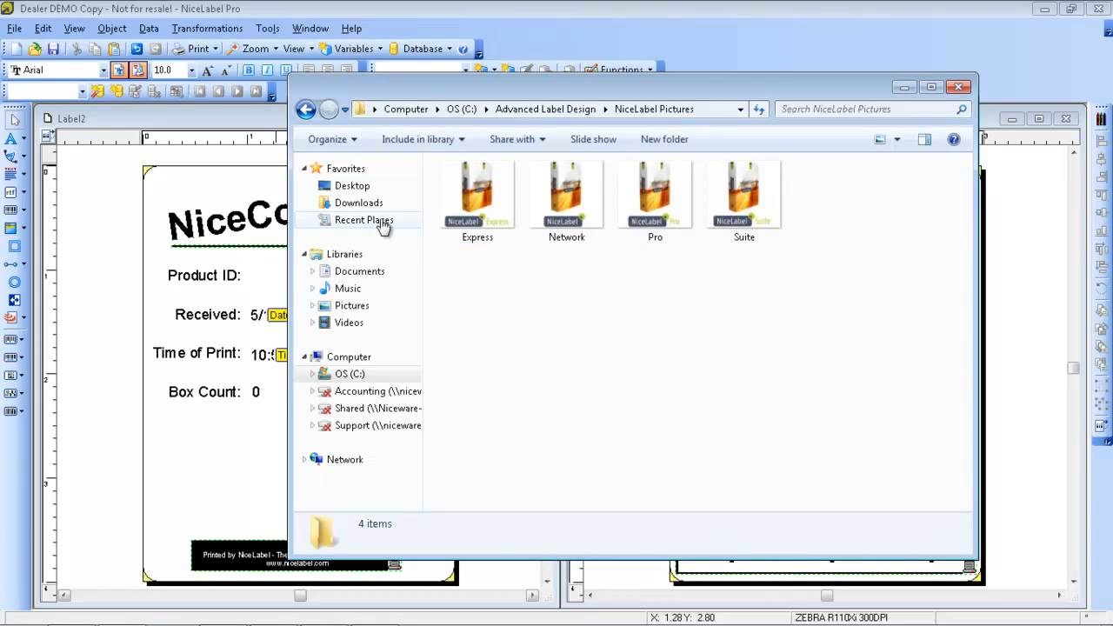
{"action": "left_click", "coordinate": [305, 112]}
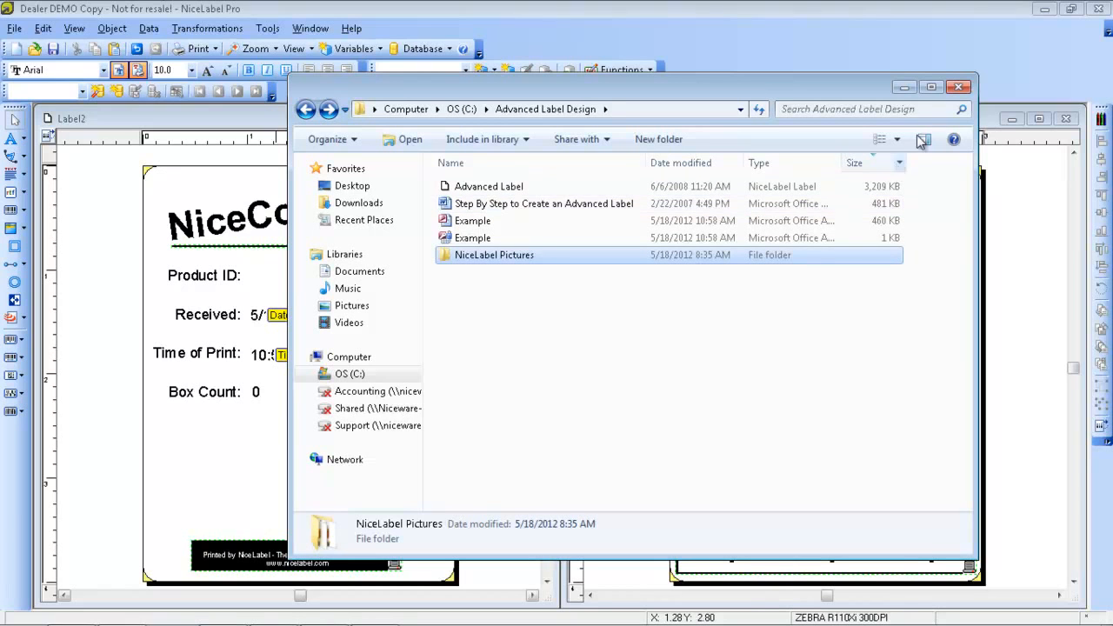
{"action": "left_click", "coordinate": [904, 88]}
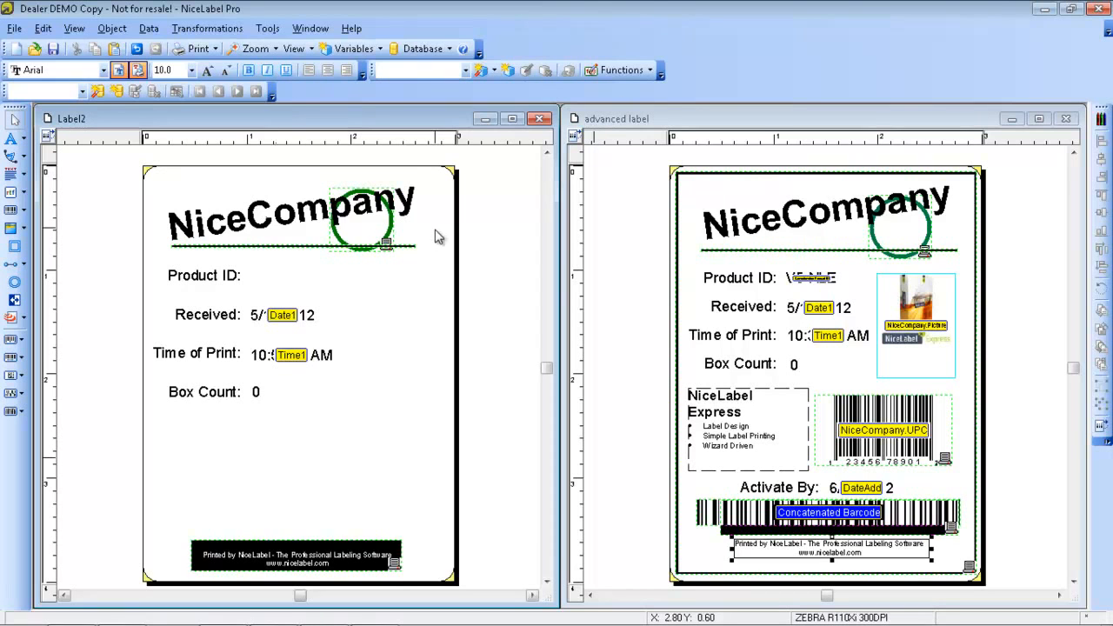
Start a wizard-based database connection for Label2 using direct access to Example.mdb in Advanced Label Design, with the NiceCompany table
{"action": "left_click", "coordinate": [149, 29]}
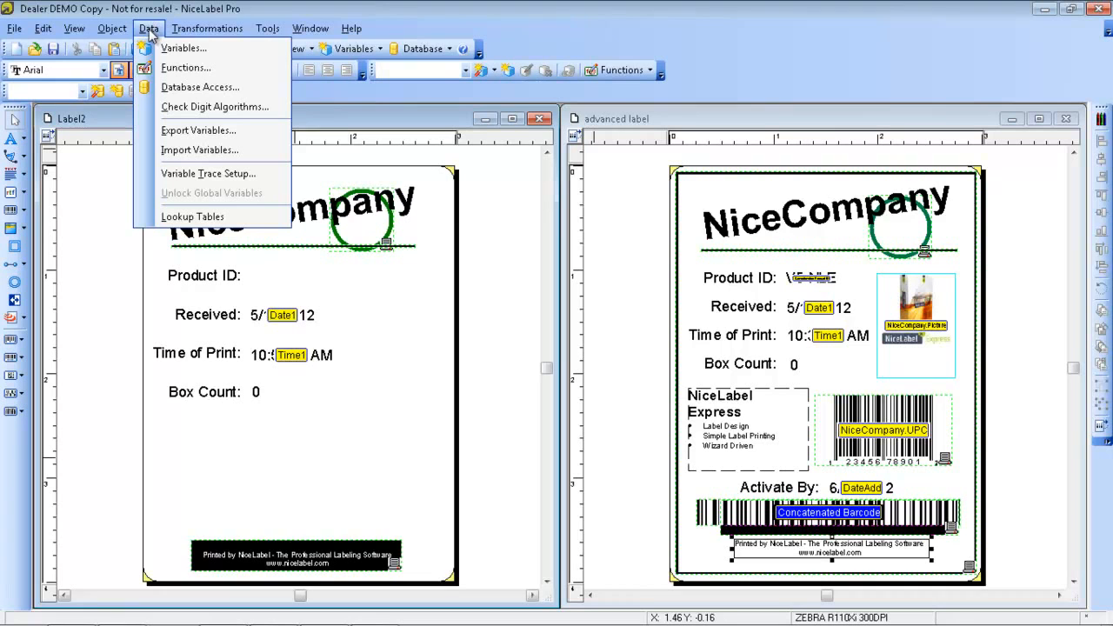
{"action": "left_click", "coordinate": [189, 89]}
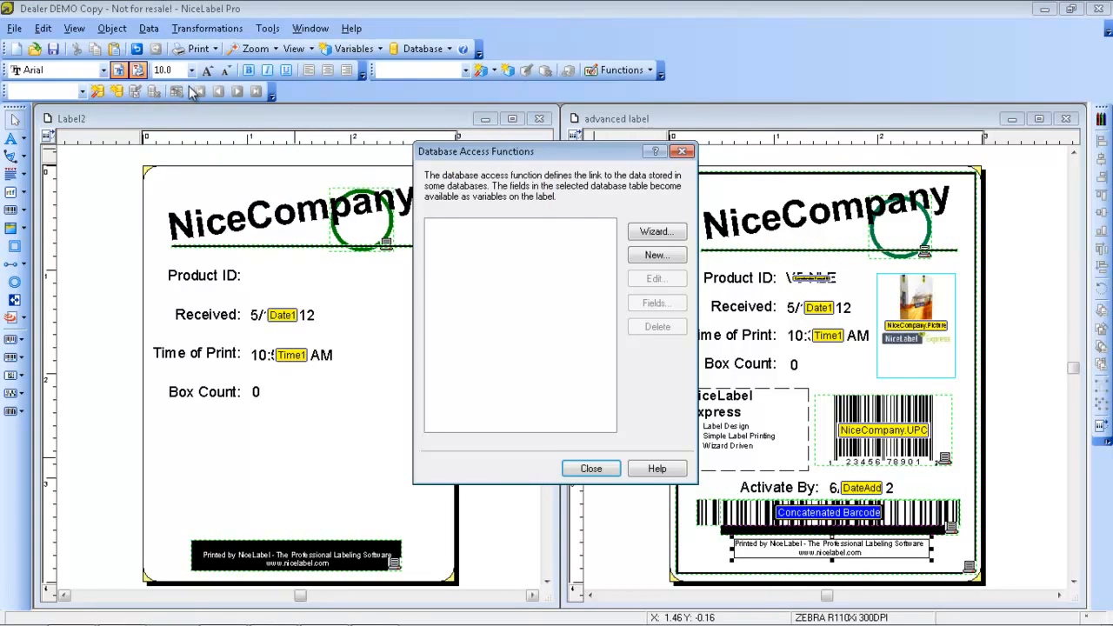
{"action": "left_click", "coordinate": [656, 233]}
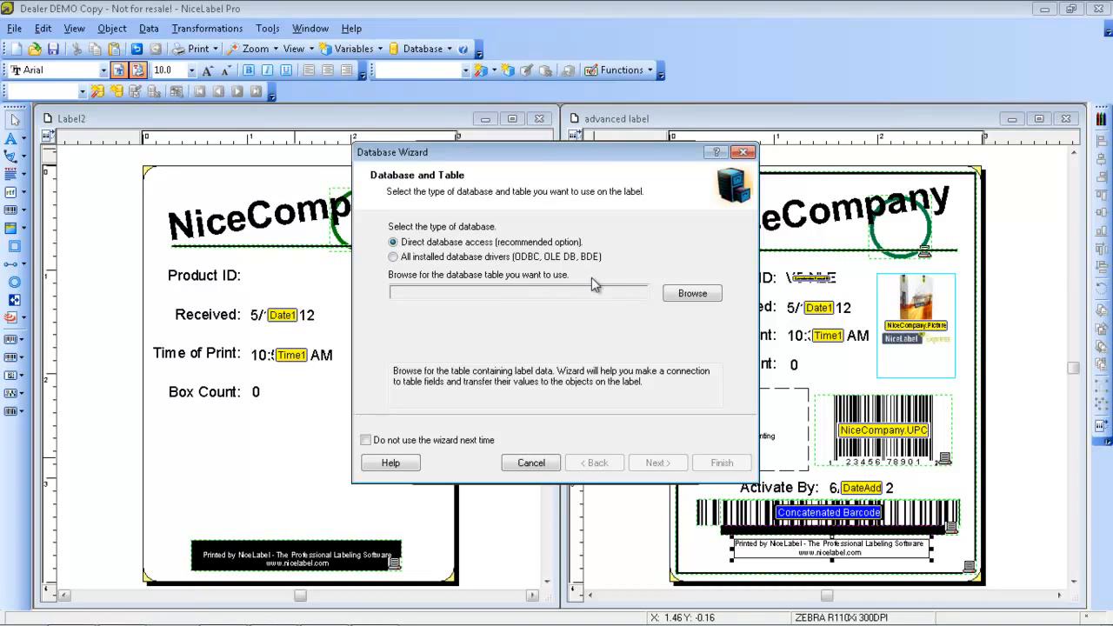
{"action": "left_click", "coordinate": [682, 296]}
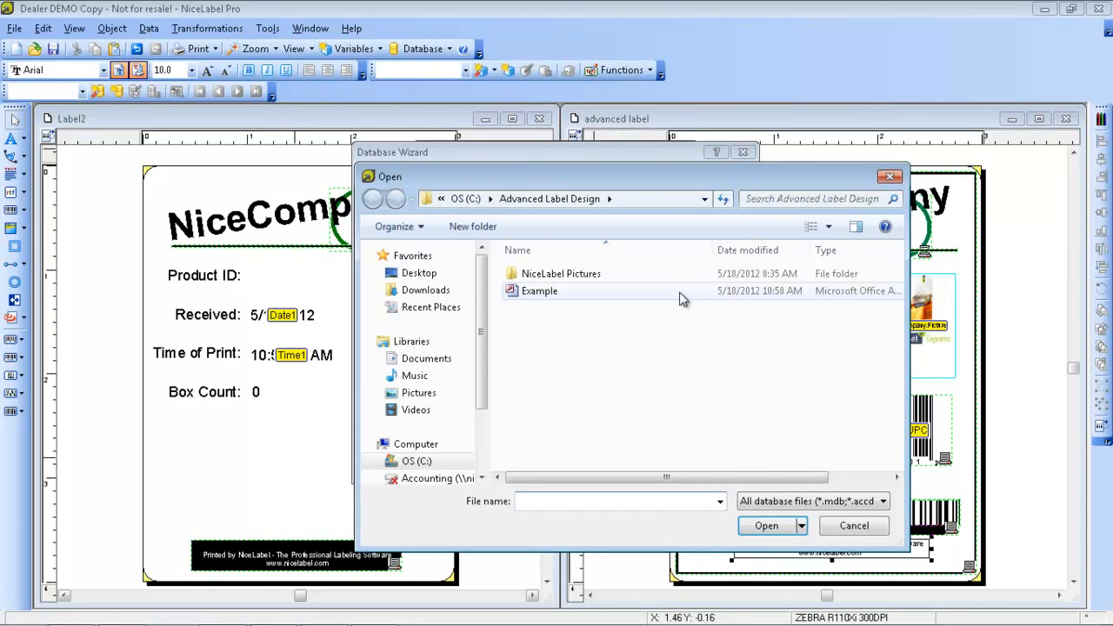
{"action": "left_click_drag", "start_coordinate": [566, 180], "coordinate": [529, 391]}
{"action": "left_click_drag", "start_coordinate": [544, 323], "coordinate": [548, 230]}
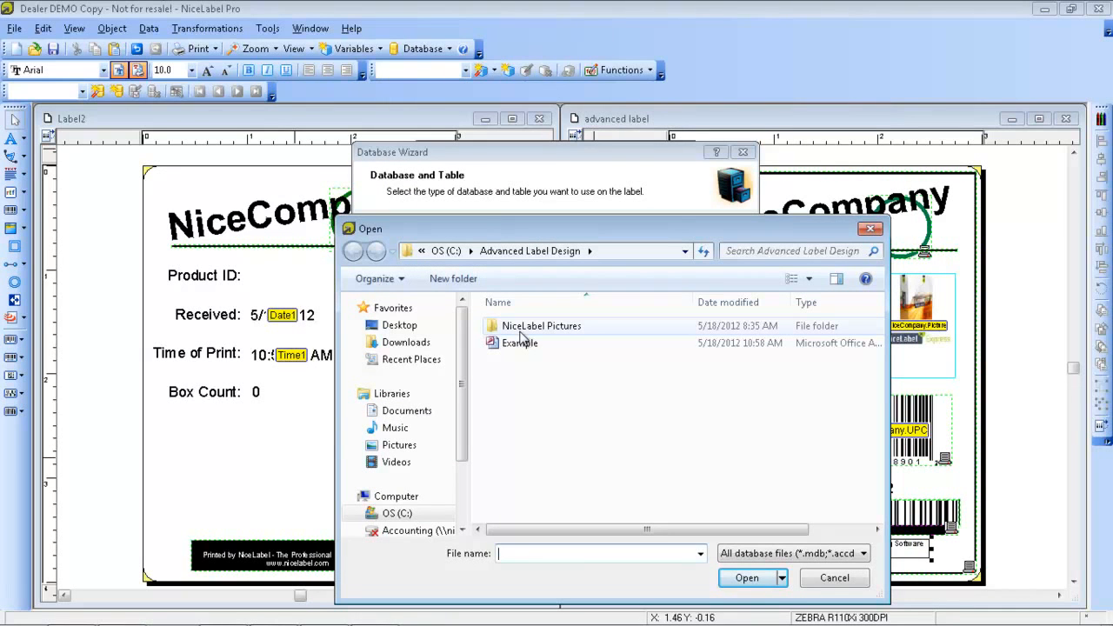
{"action": "left_click", "coordinate": [515, 347]}
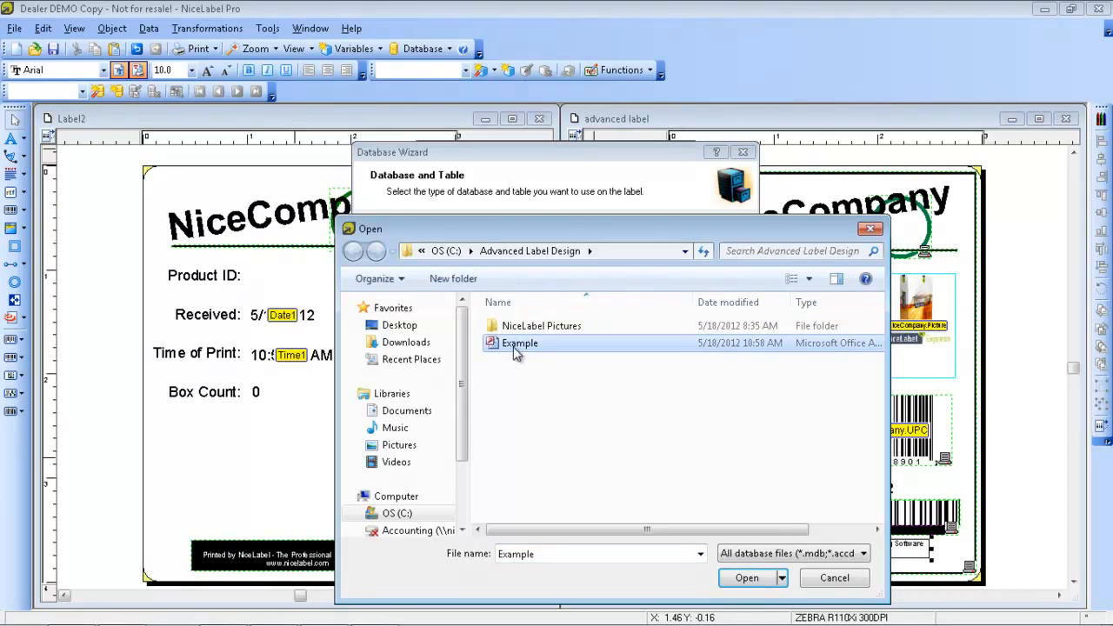
{"action": "left_click", "coordinate": [735, 573]}
{"action": "left_click", "coordinate": [600, 319]}
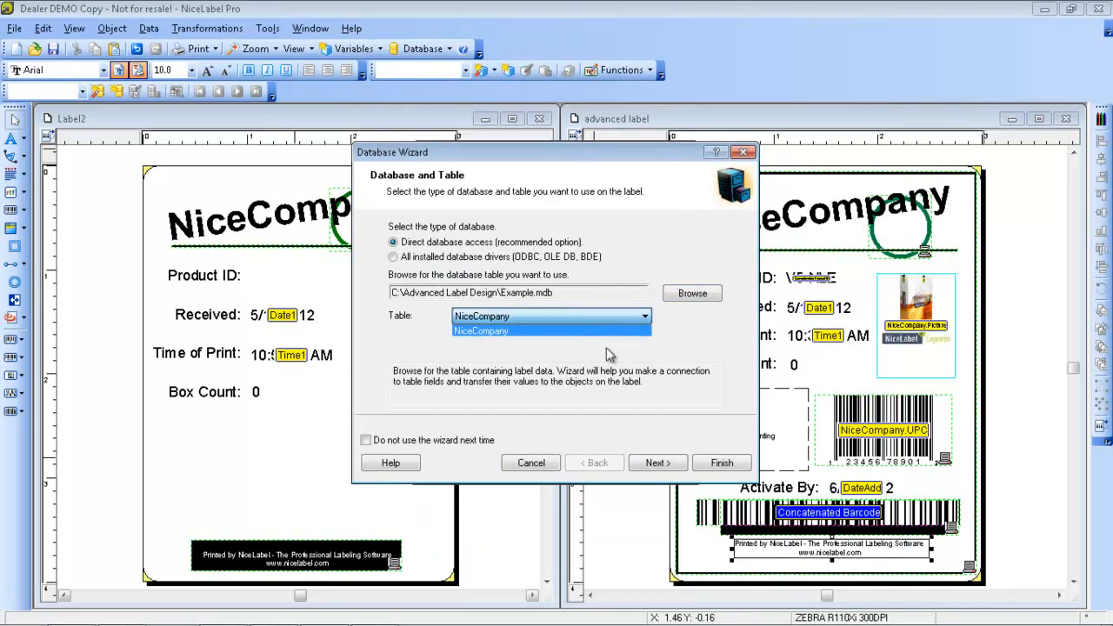
{"action": "left_click", "coordinate": [608, 352]}
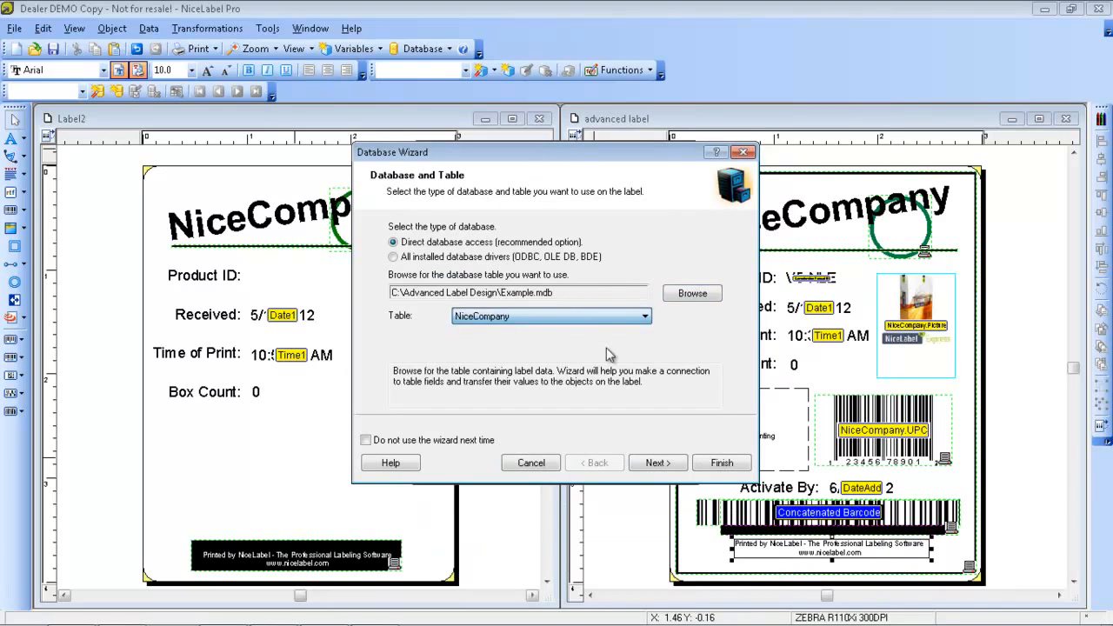
Finish the connection with all fields, all records, one label per record, and the fields linked to objects manually
{"action": "left_click", "coordinate": [658, 470]}
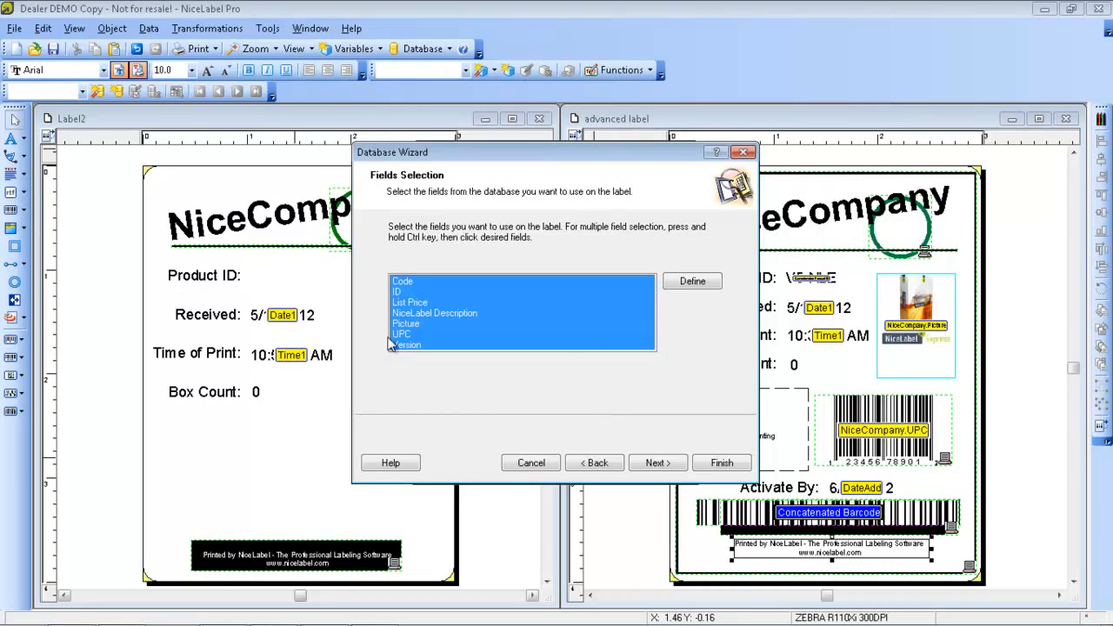
{"action": "left_click", "coordinate": [674, 465]}
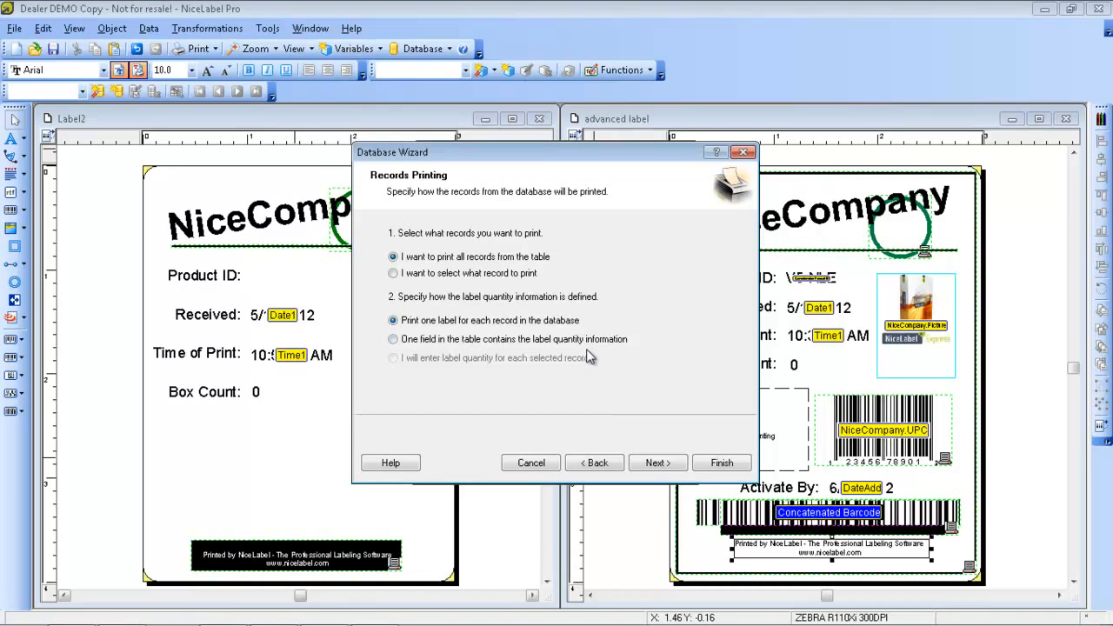
{"action": "left_click", "coordinate": [658, 463]}
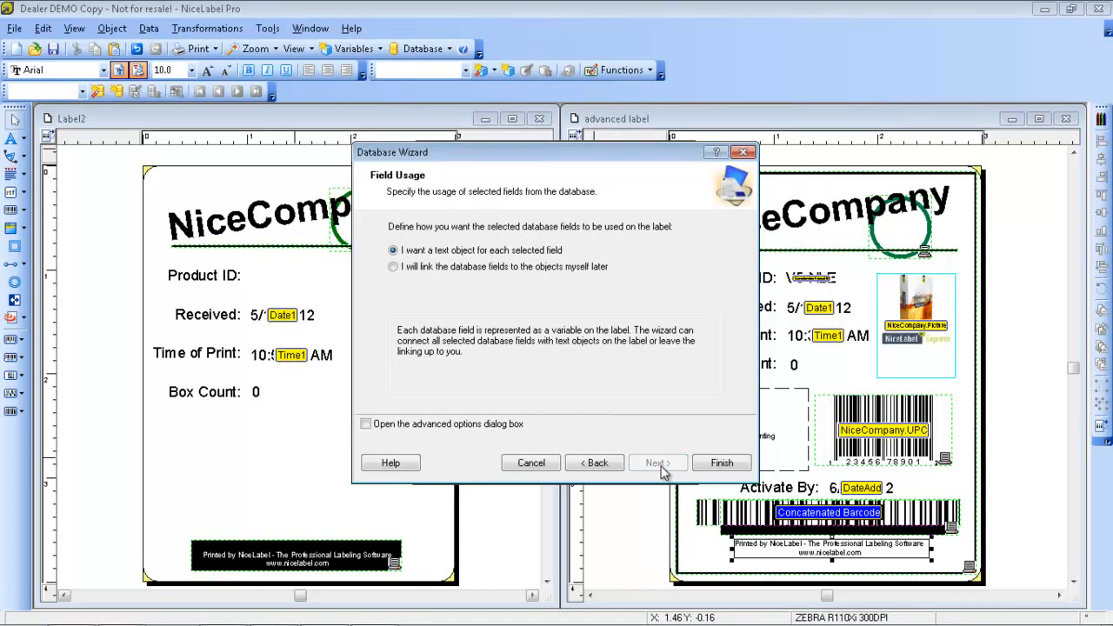
{"action": "left_click", "coordinate": [393, 267]}
{"action": "left_click", "coordinate": [721, 462]}
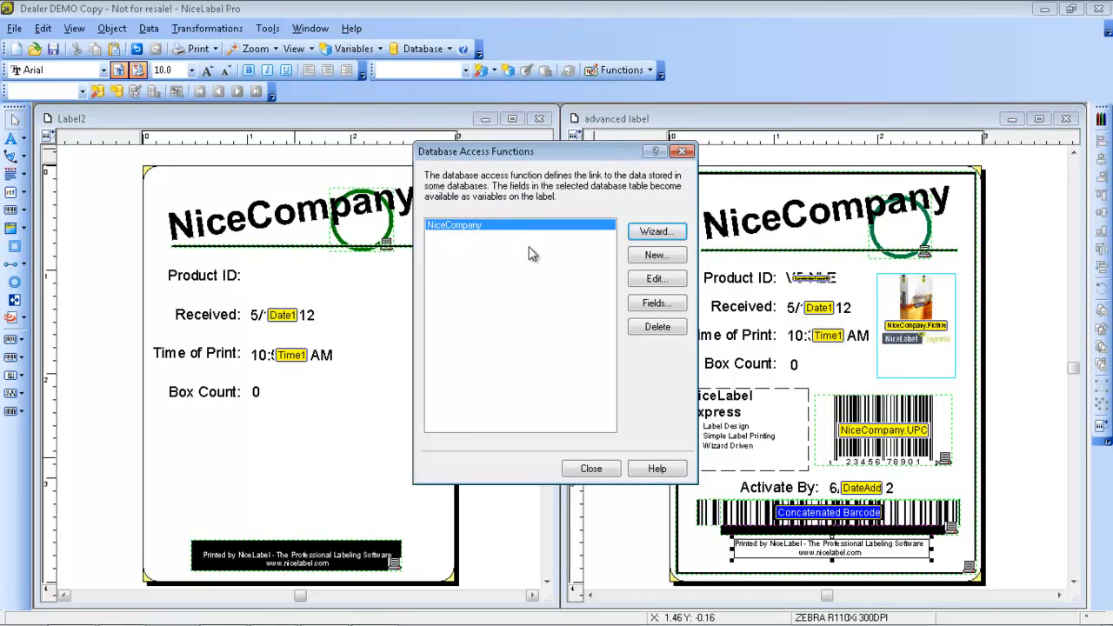
{"action": "left_click", "coordinate": [591, 470]}
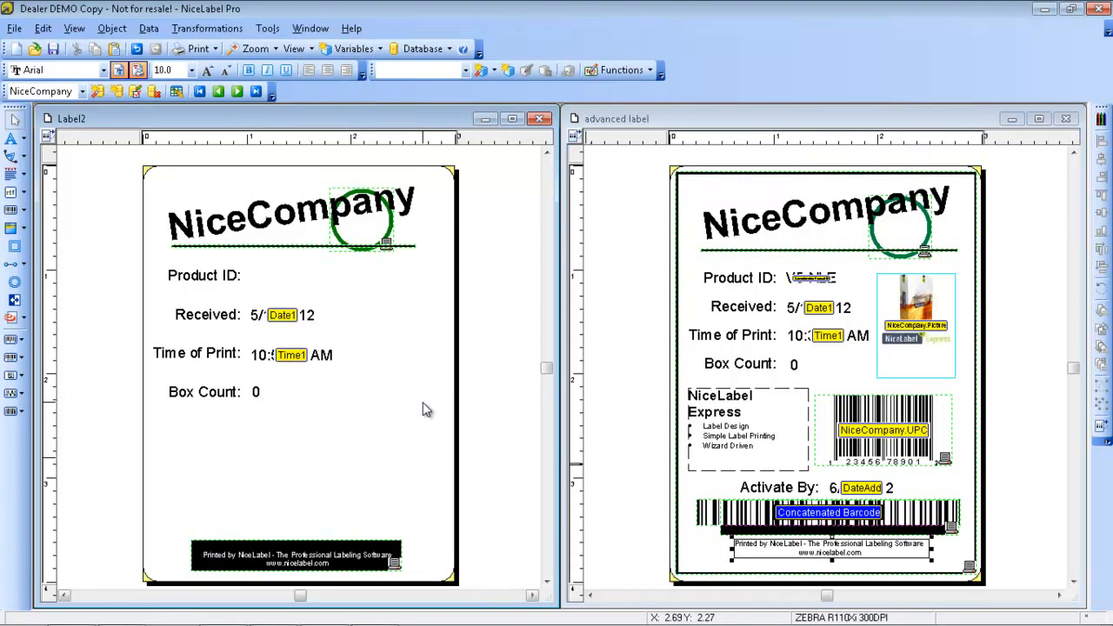
Review the NiceCompany database fields in Label2's list of variables
{"action": "left_click", "coordinate": [149, 28]}
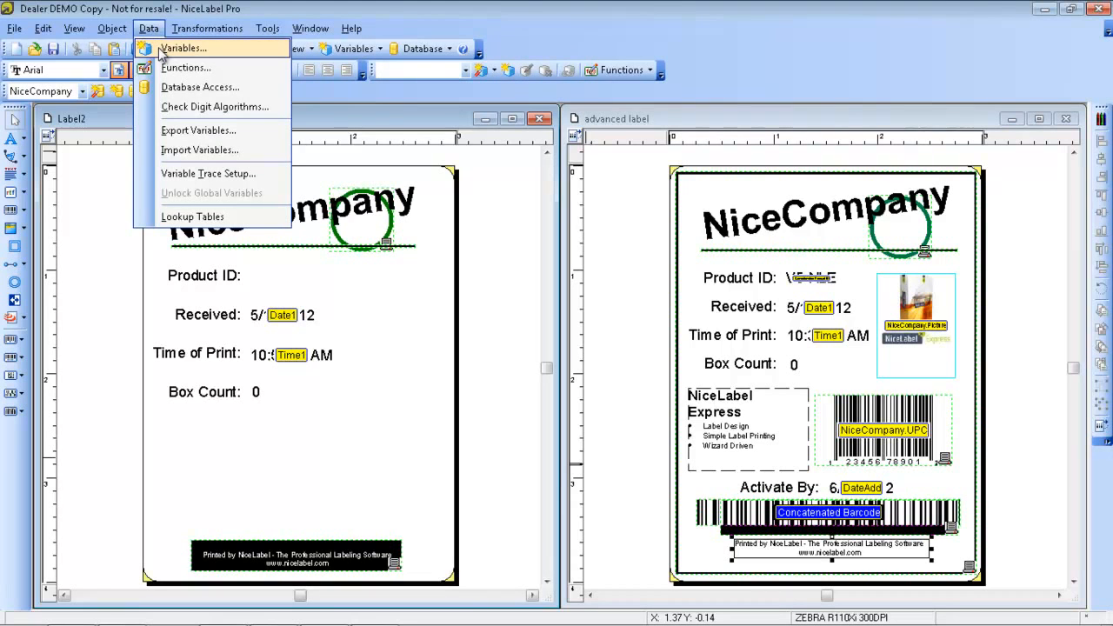
{"action": "left_click", "coordinate": [161, 49]}
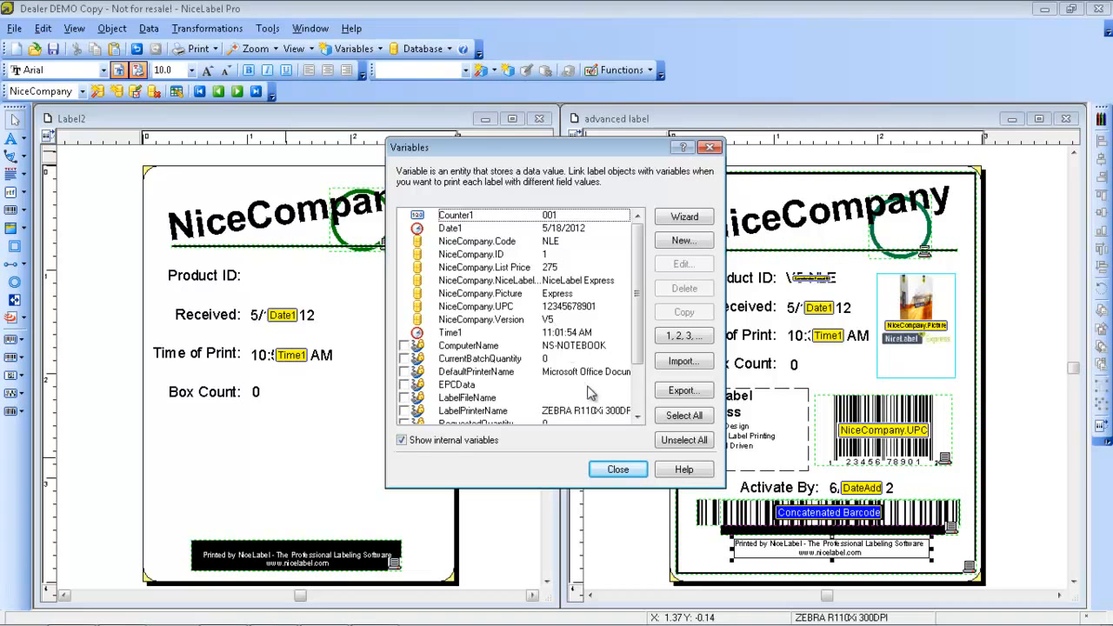
{"action": "left_click", "coordinate": [617, 470]}
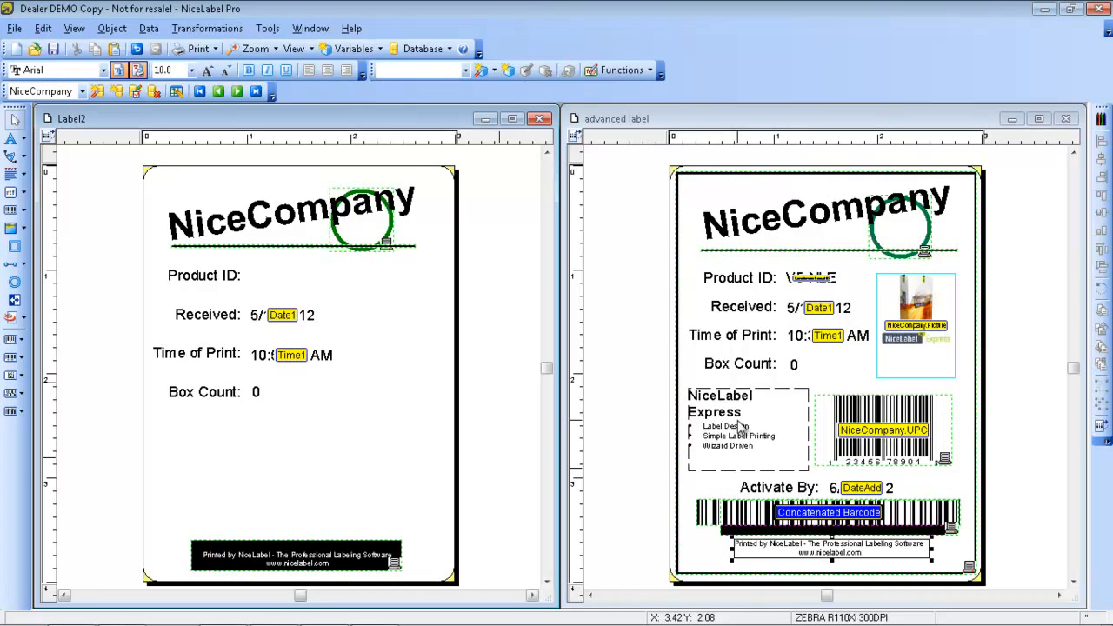
Place a rich text box below Box Count on Label2 and enter the text "Description:" in it
{"action": "left_click", "coordinate": [13, 193]}
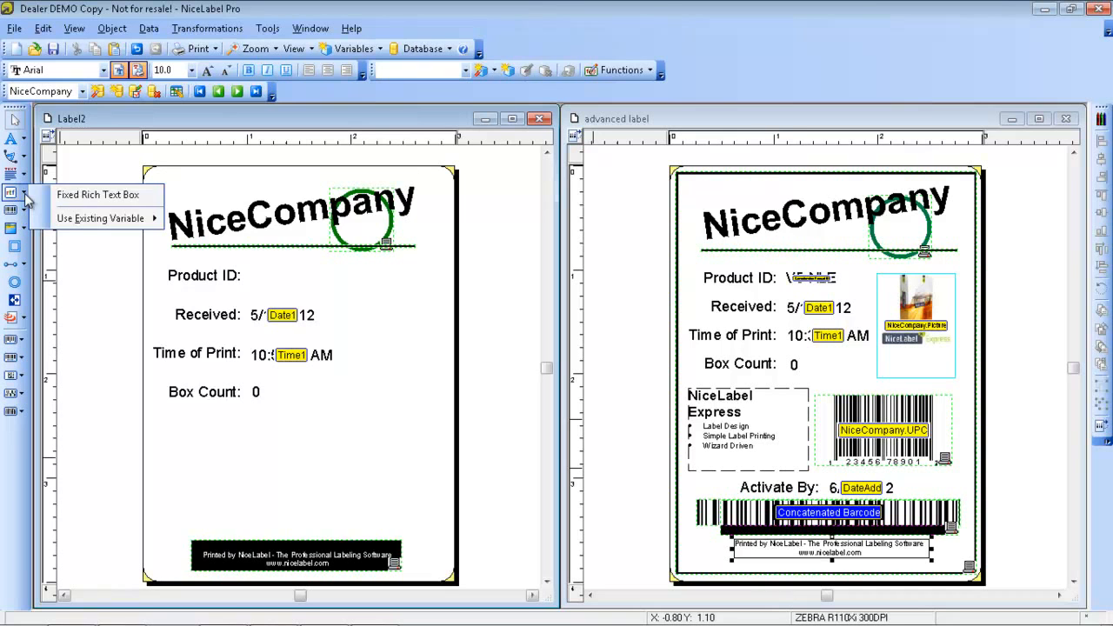
{"action": "mouse_move", "coordinate": [61, 220]}
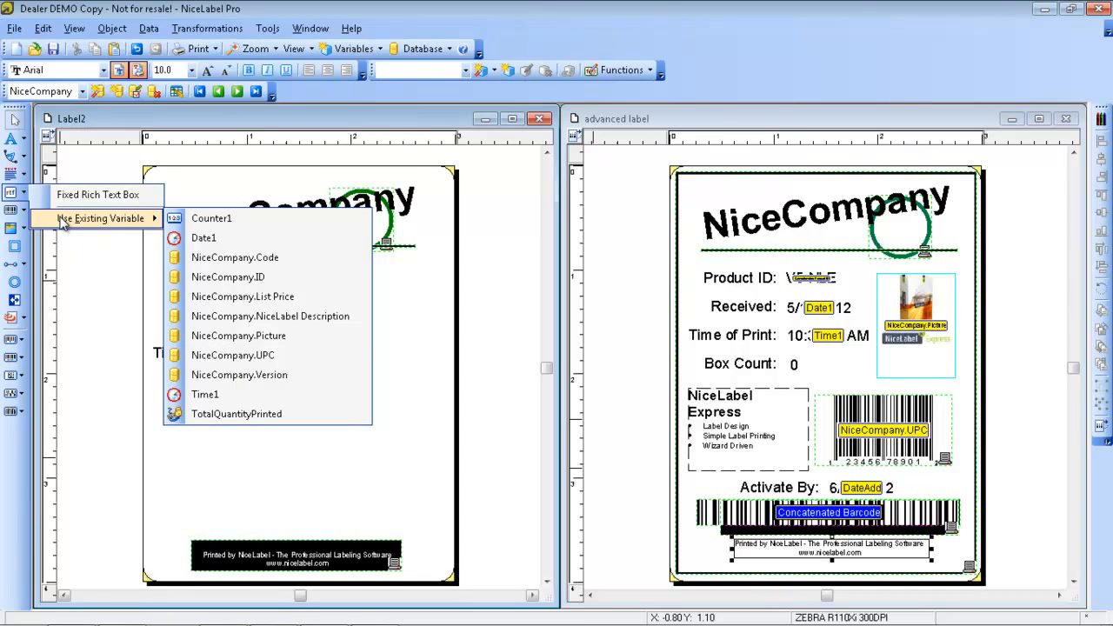
{"action": "left_click", "coordinate": [13, 194]}
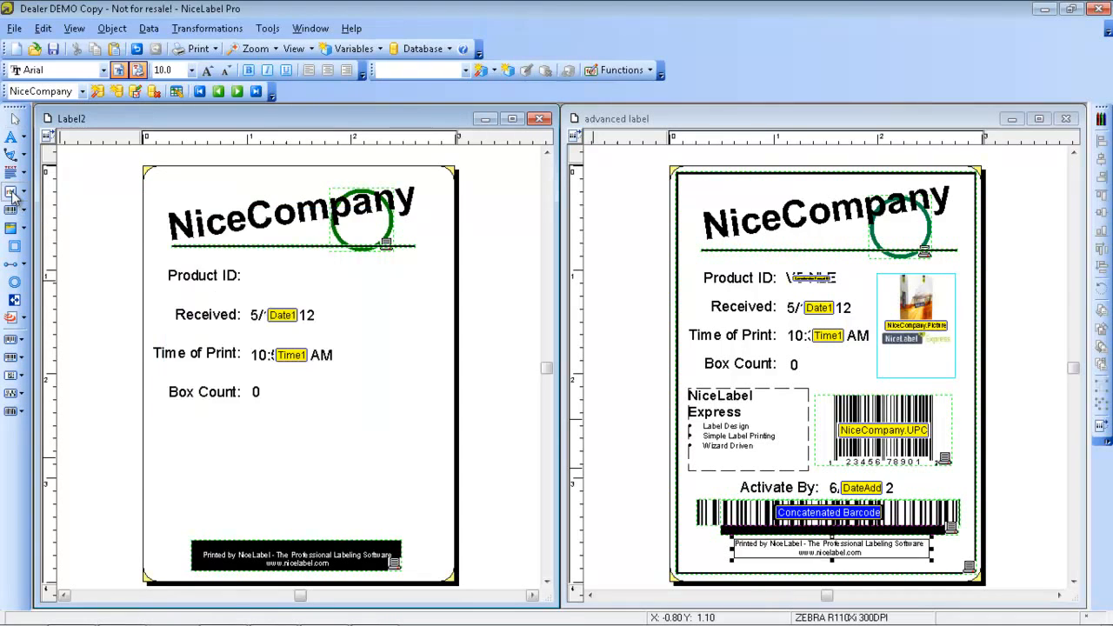
{"action": "left_click", "coordinate": [165, 426]}
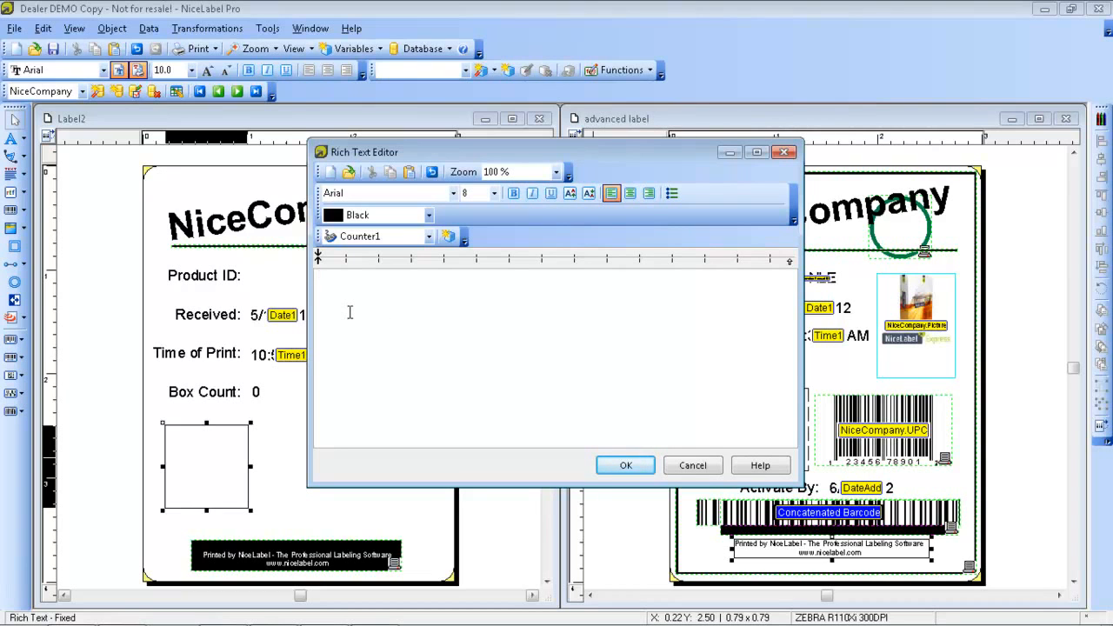
{"action": "type", "text": "Description?"}
{"action": "key", "text": "BackSpace"}
{"action": "type", "text": ":"}
Insert the NiceCompany.NiceLabel Description variable after "Description:" and set all of the box's text to size 10
{"action": "left_click", "coordinate": [429, 238]}
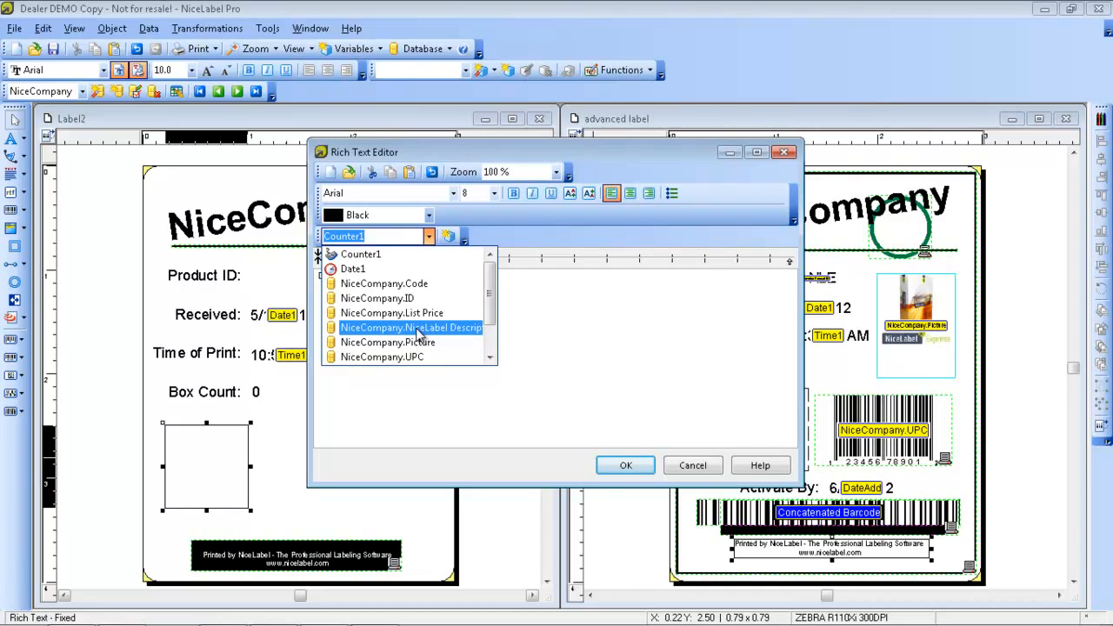
{"action": "left_click", "coordinate": [418, 334]}
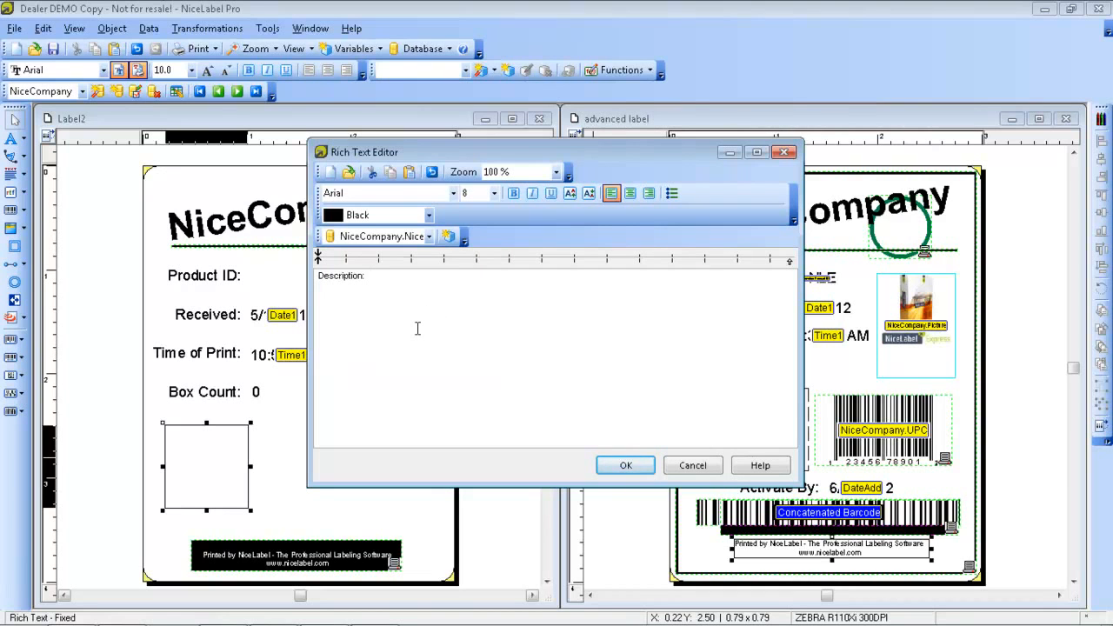
{"action": "left_click", "coordinate": [448, 240]}
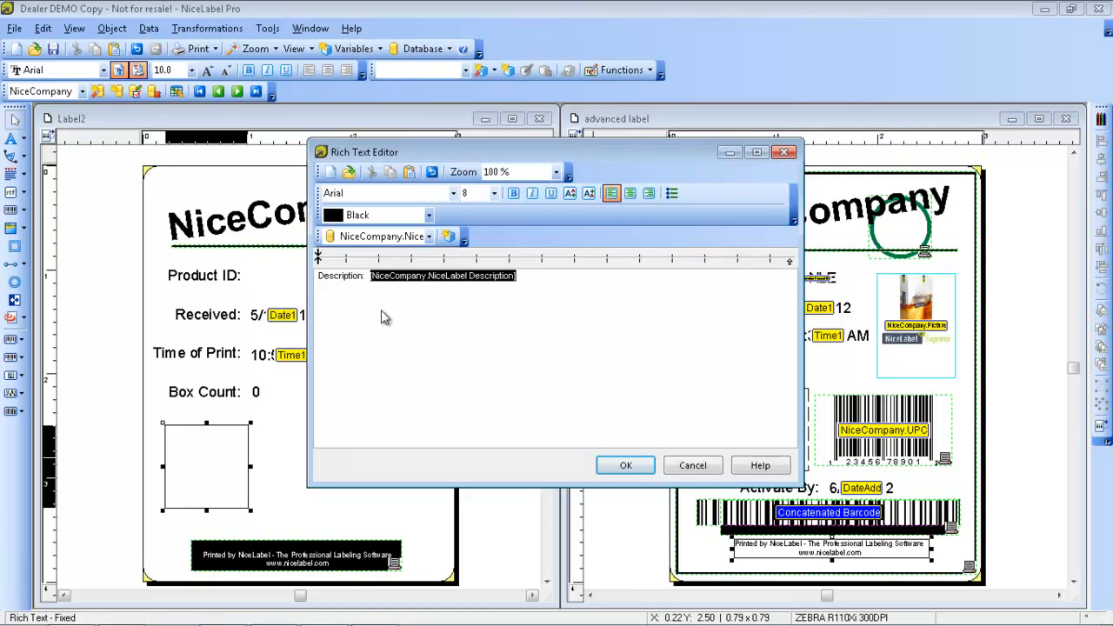
{"action": "left_click_drag", "start_coordinate": [545, 289], "coordinate": [286, 284]}
{"action": "left_click", "coordinate": [494, 193]}
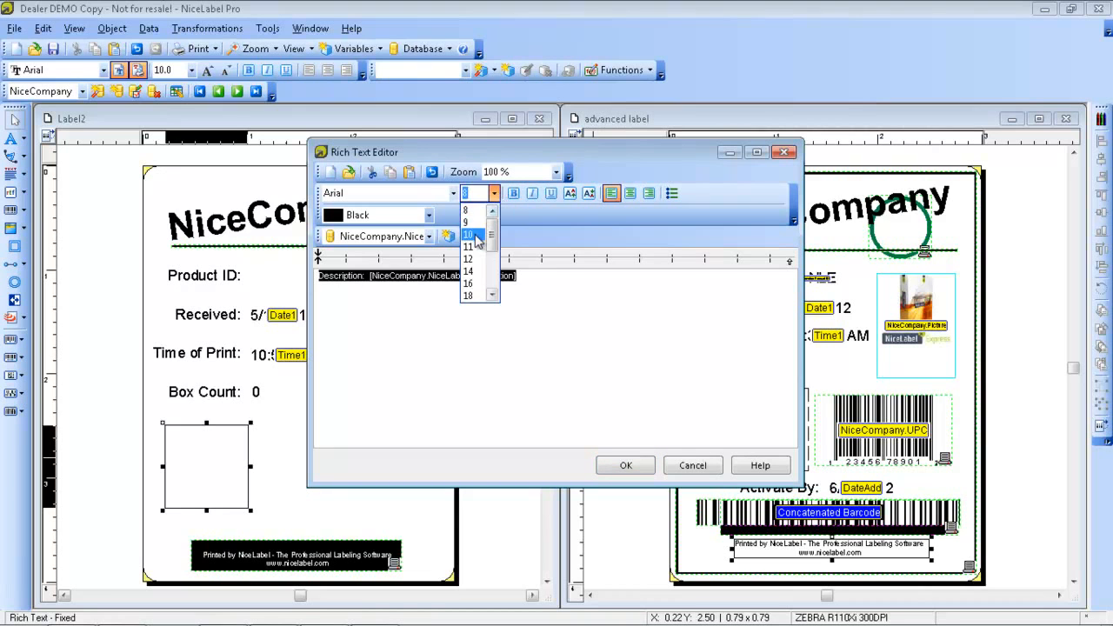
{"action": "left_click", "coordinate": [474, 231]}
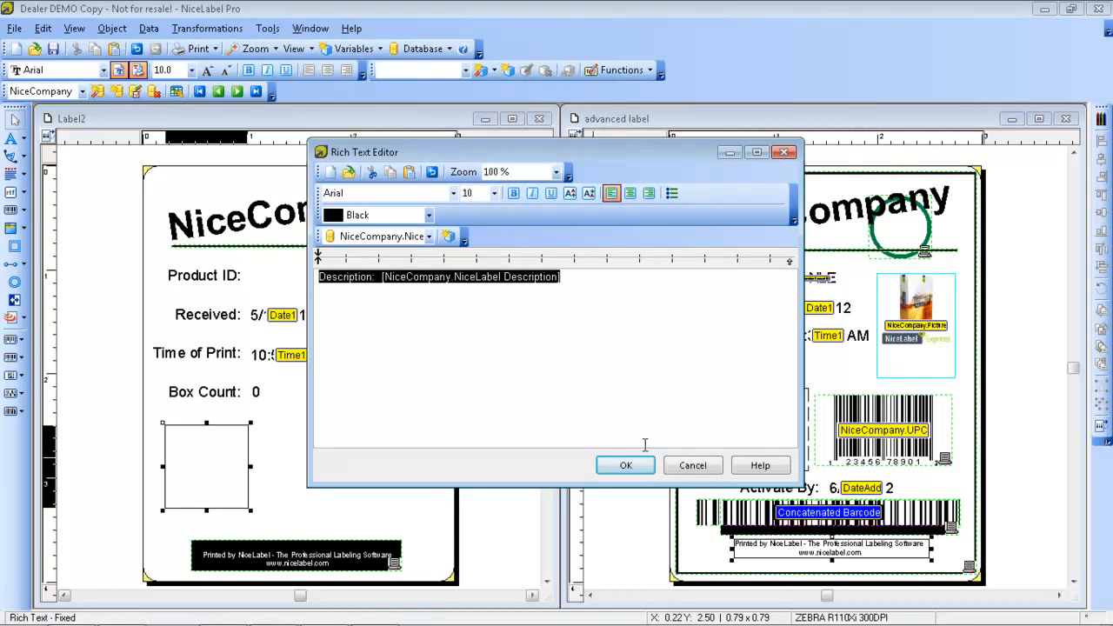
{"action": "left_click", "coordinate": [626, 466]}
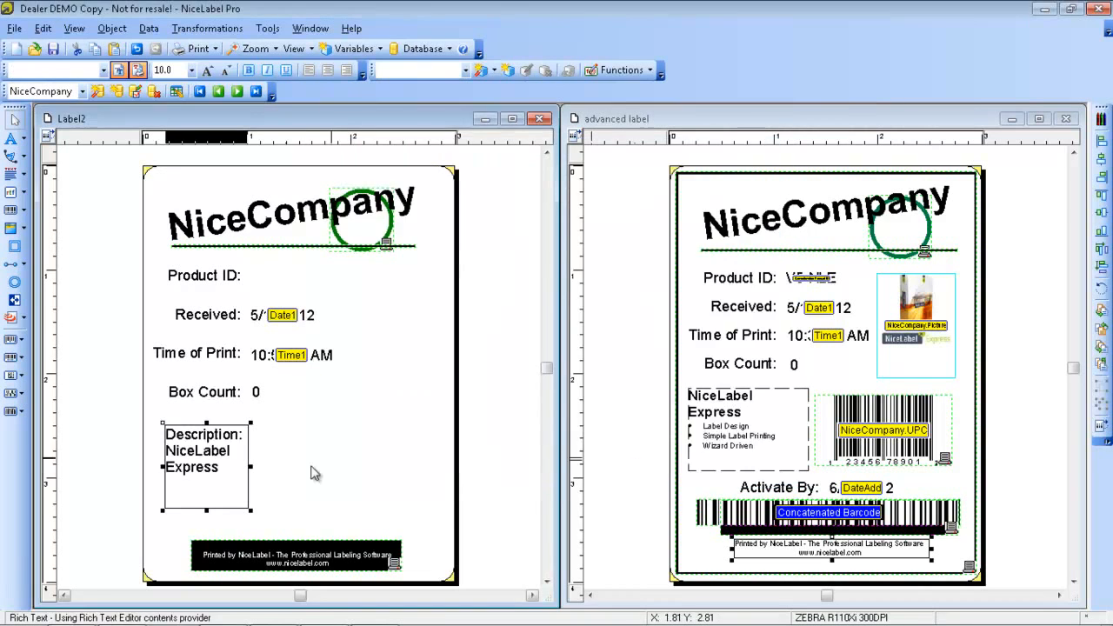
Move the Description text box to just below Box Count and enlarge it to nearly half the label's width
{"action": "left_click_drag", "start_coordinate": [223, 470], "coordinate": [212, 458]}
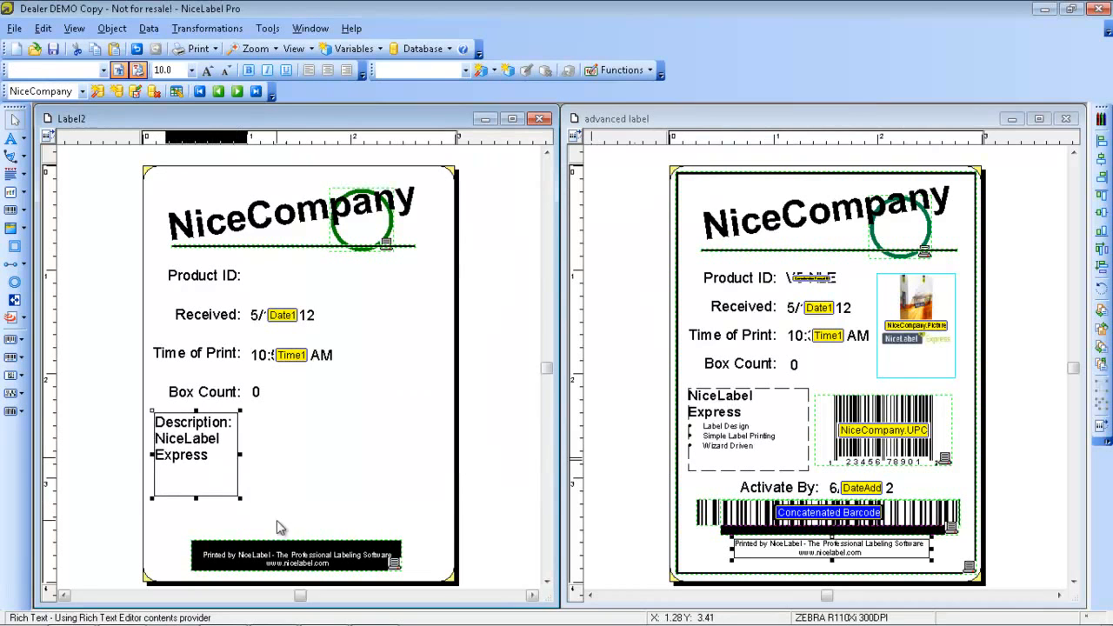
{"action": "left_click_drag", "start_coordinate": [241, 506], "coordinate": [299, 510]}
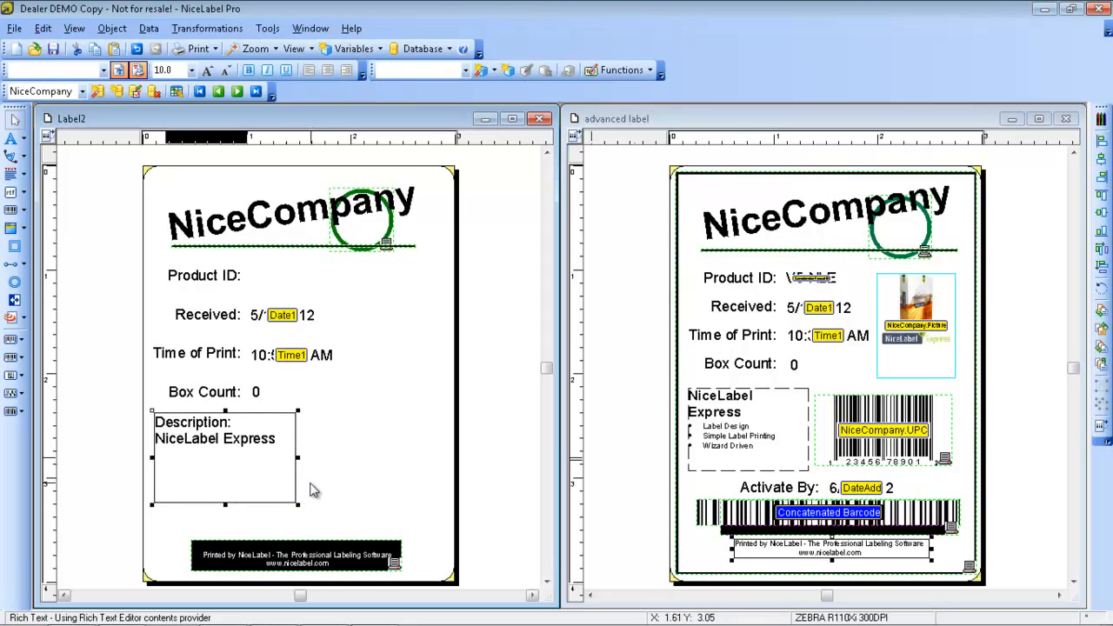
Turn on best-fit font resizing for the Description text box and shrink the box slightly
{"action": "double_click", "coordinate": [233, 466]}
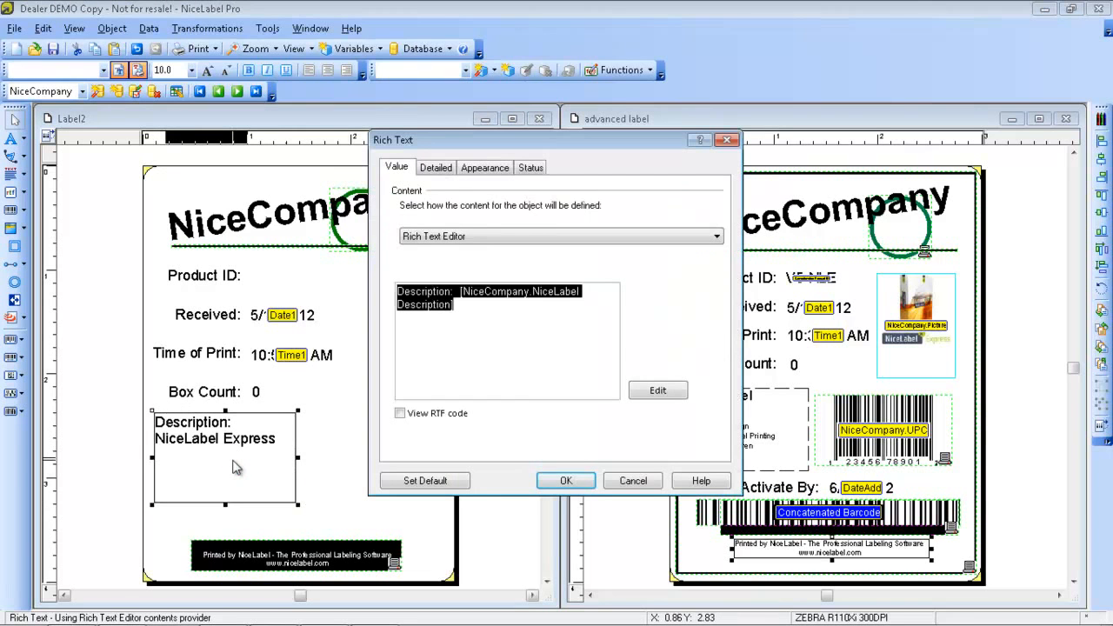
{"action": "left_click", "coordinate": [434, 168]}
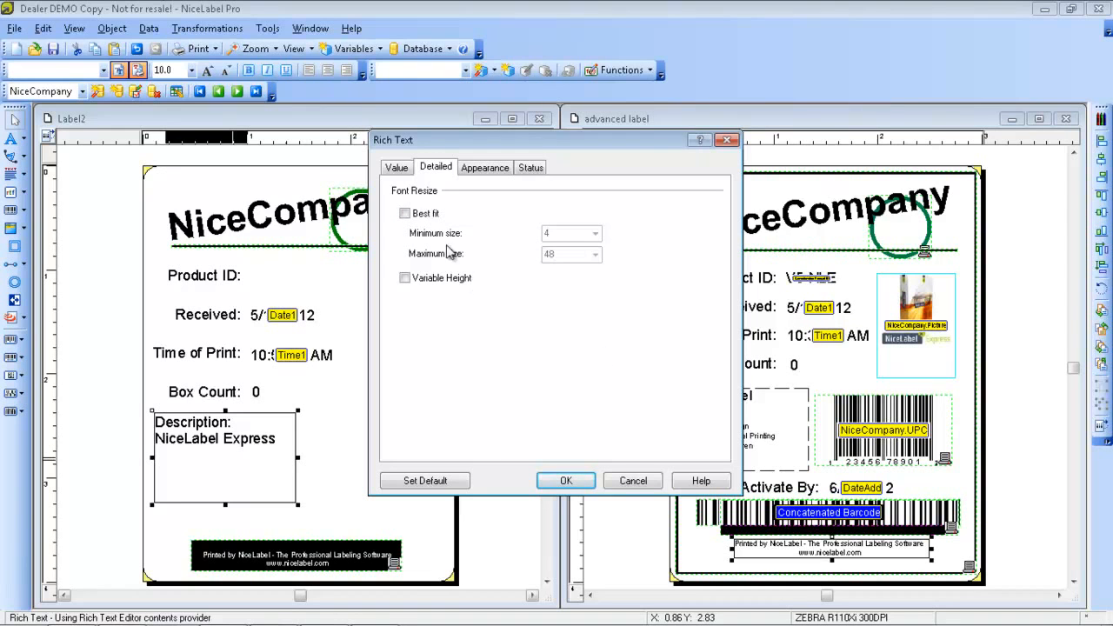
{"action": "left_click", "coordinate": [405, 213]}
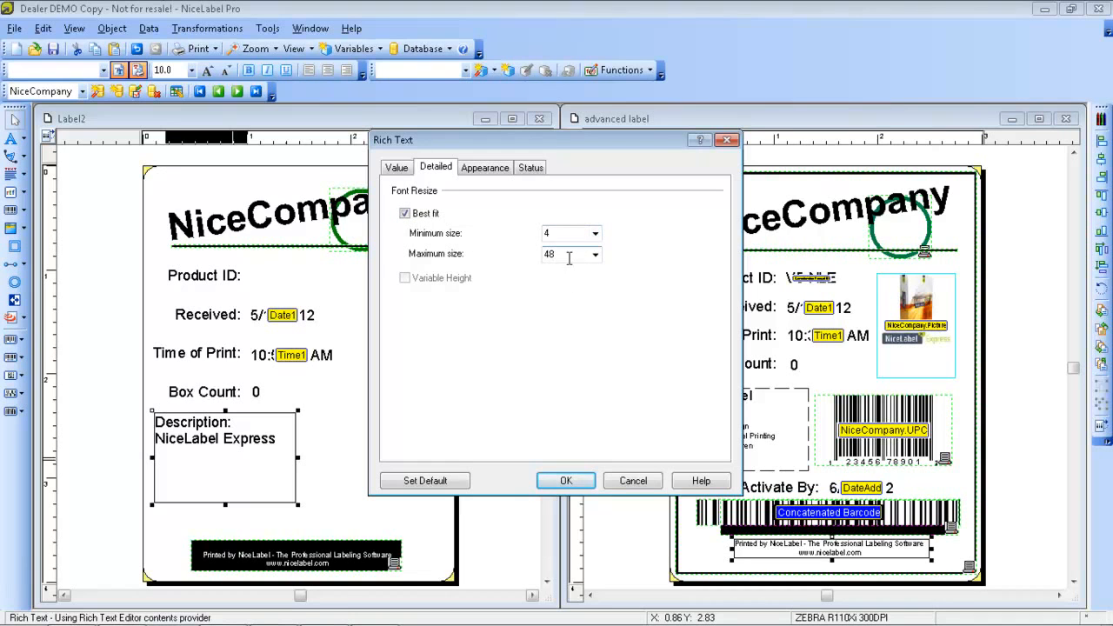
{"action": "left_click", "coordinate": [565, 479]}
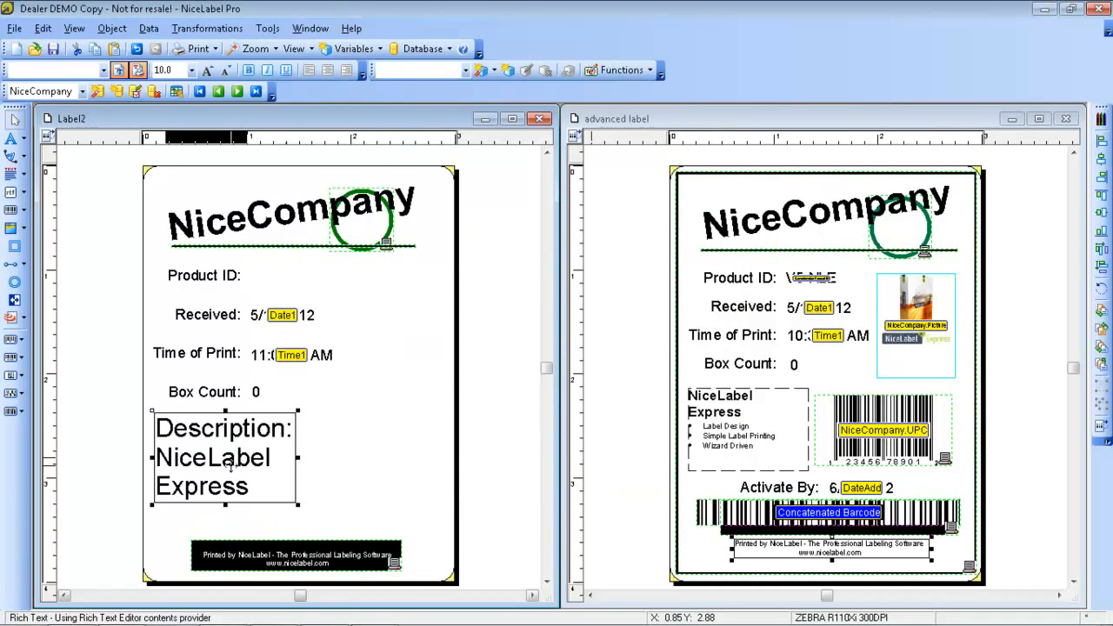
{"action": "mouse_move", "coordinate": [296, 505]}
{"action": "left_mouse_down"}
{"action": "mouse_move", "coordinate": [328, 527]}
{"action": "mouse_move", "coordinate": [389, 532]}
{"action": "mouse_move", "coordinate": [264, 484]}
{"action": "mouse_move", "coordinate": [281, 494]}
{"action": "left_mouse_up"}
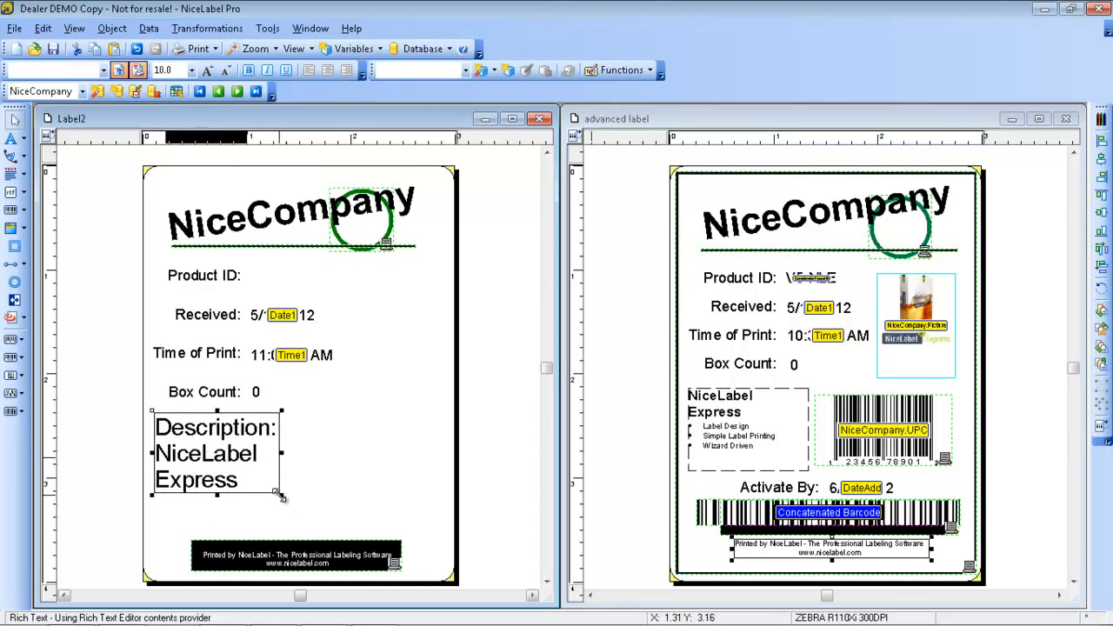
Turn off best-fit font resizing for the Description text box
{"action": "double_click", "coordinate": [246, 458]}
{"action": "left_click", "coordinate": [405, 214]}
{"action": "left_click", "coordinate": [565, 480]}
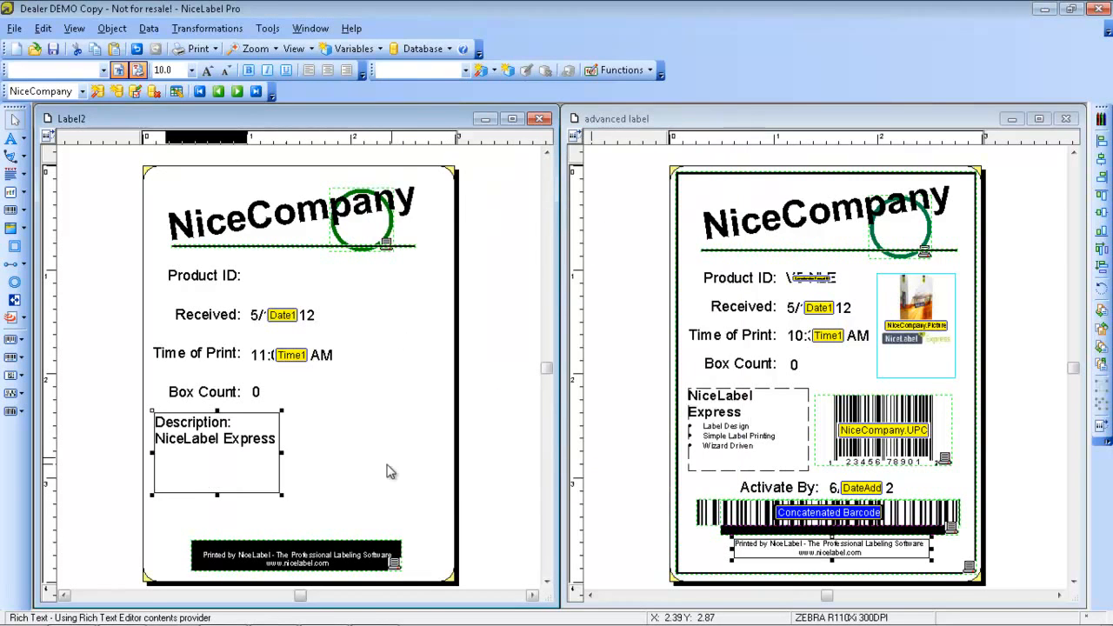
Enlarge the Description text box to about half the label's width, keeping its upper corner below Box Count
{"action": "left_click", "coordinate": [282, 500]}
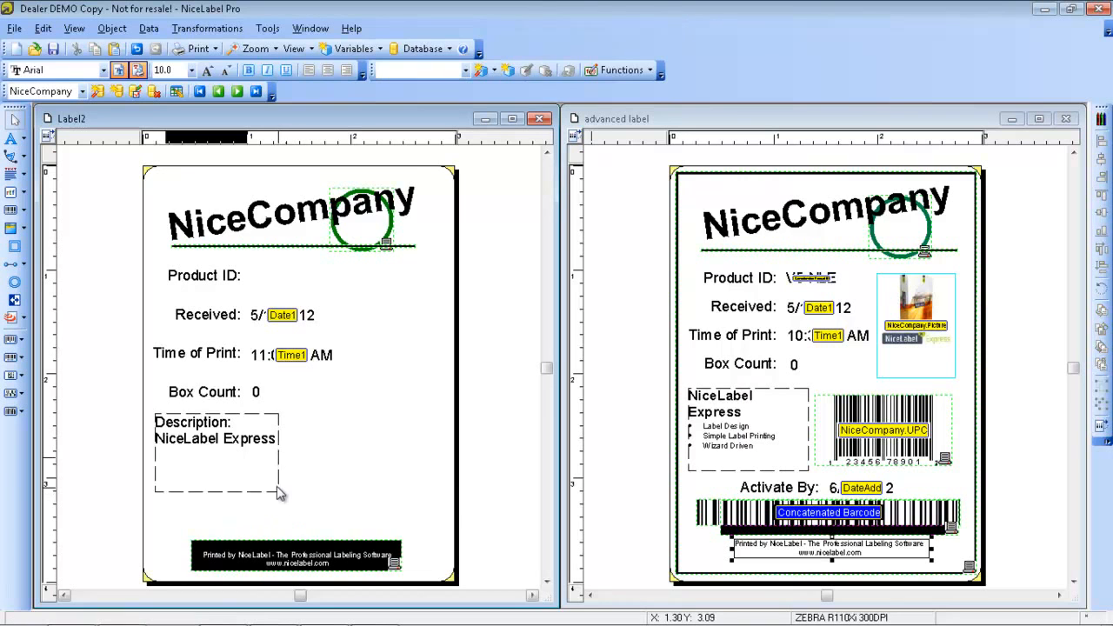
{"action": "left_click", "coordinate": [274, 487]}
{"action": "left_click_drag", "start_coordinate": [280, 495], "coordinate": [308, 500]}
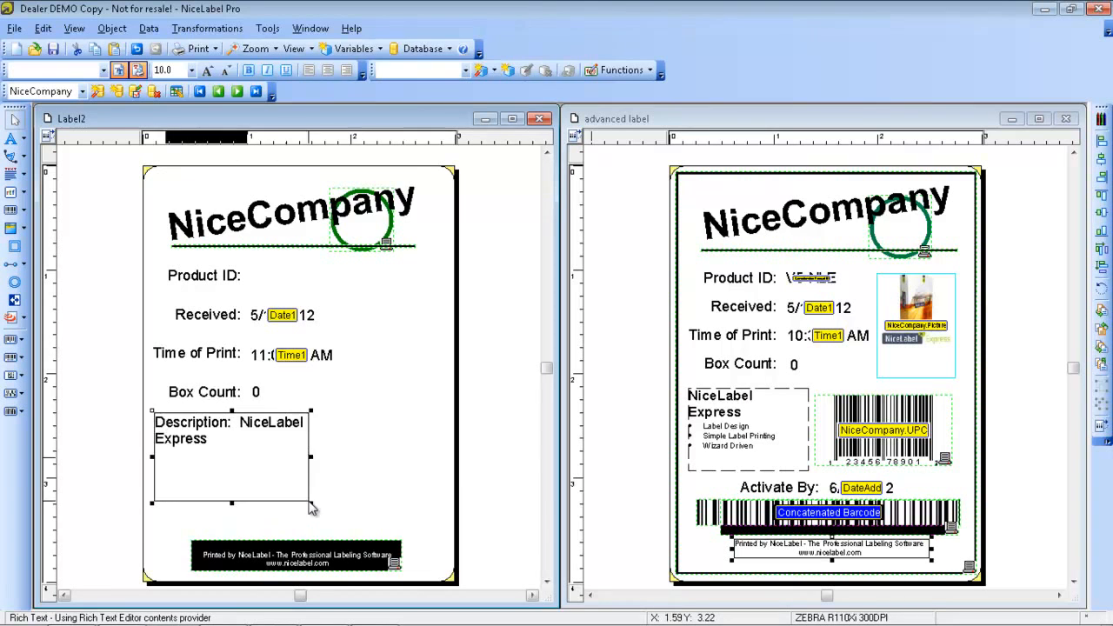
{"action": "left_click", "coordinate": [344, 499]}
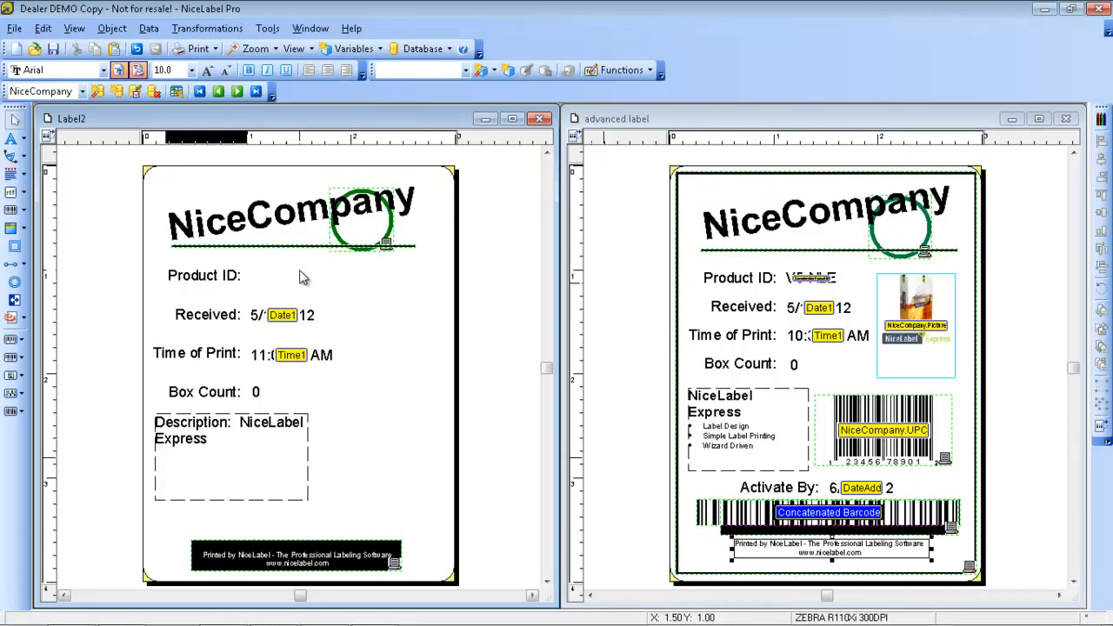
Create a new function on Label2 named "Concatenate" with the function type Concatenate
{"action": "left_click", "coordinate": [149, 28]}
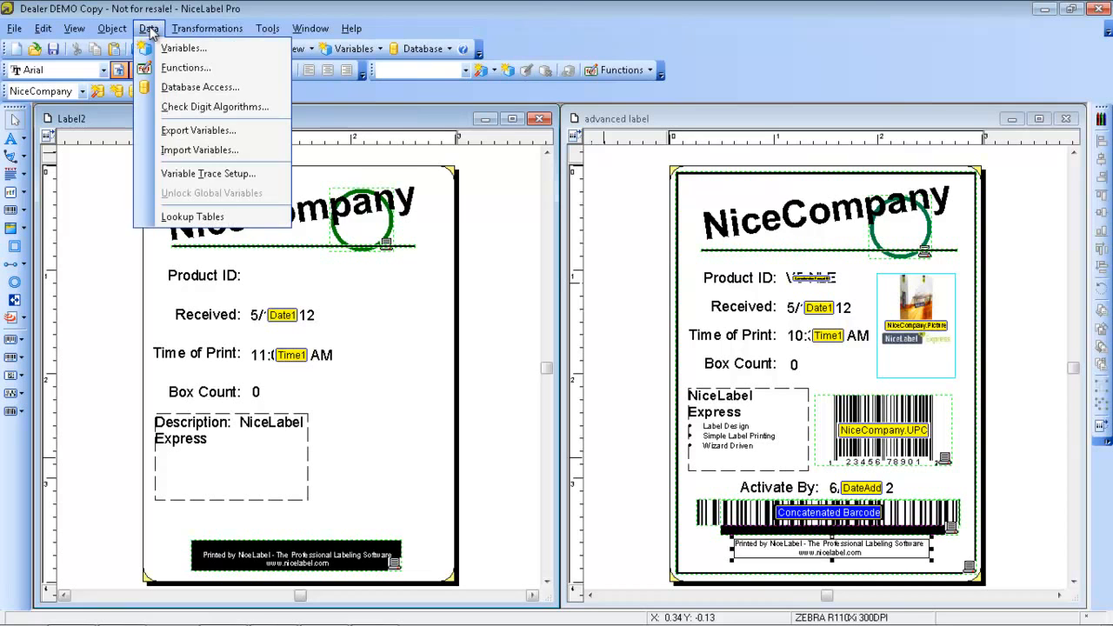
{"action": "left_click", "coordinate": [185, 67]}
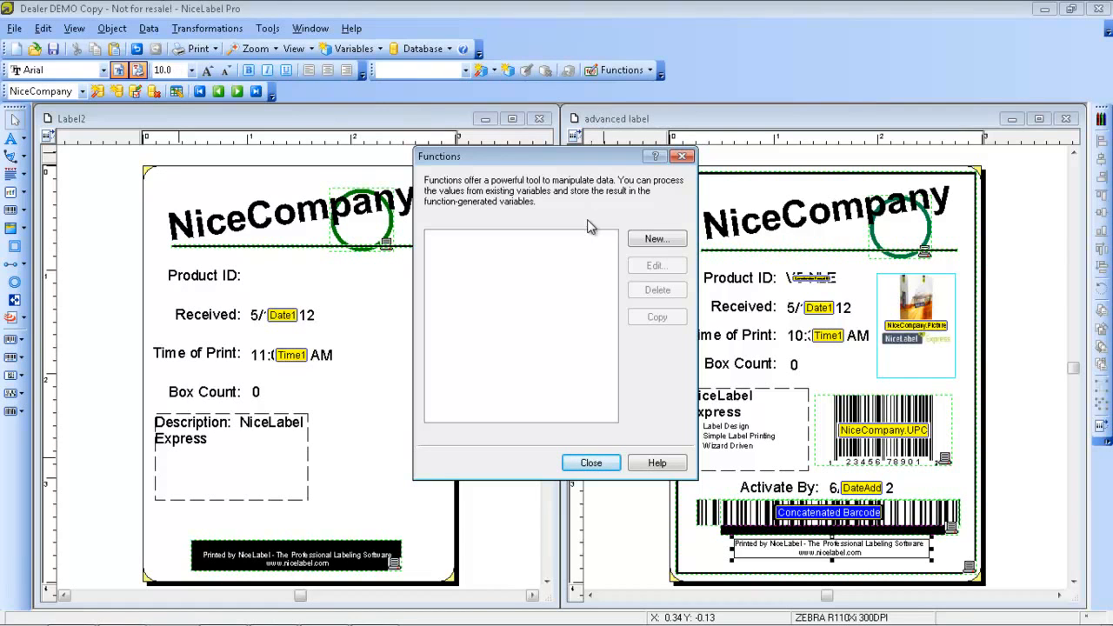
{"action": "left_click", "coordinate": [652, 240]}
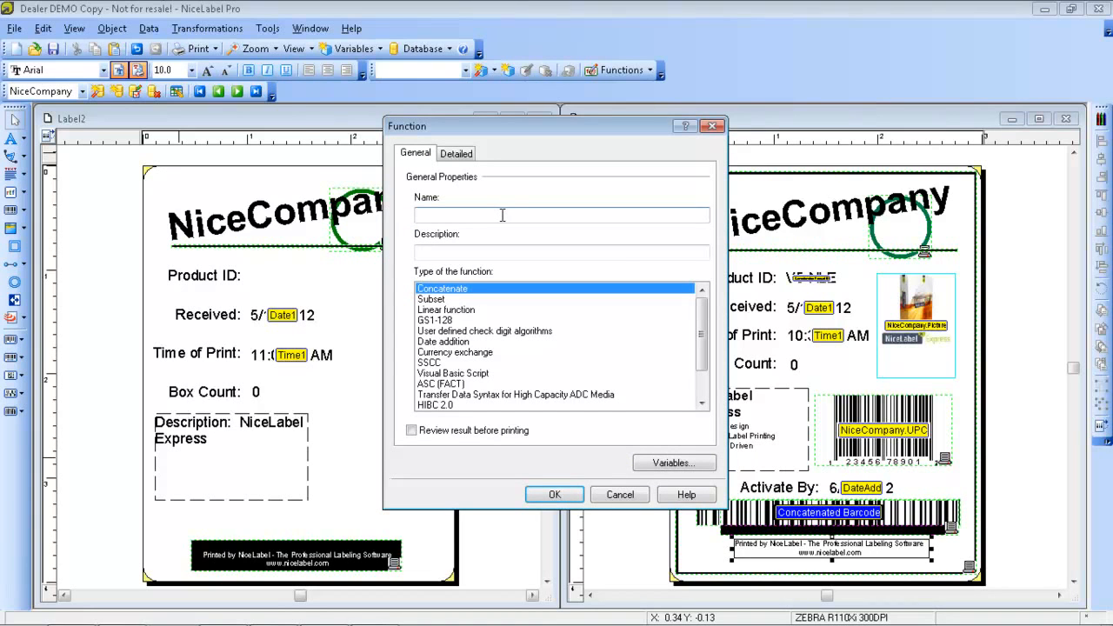
{"action": "type", "text": "Concatenate"}
{"action": "left_click", "coordinate": [432, 299]}
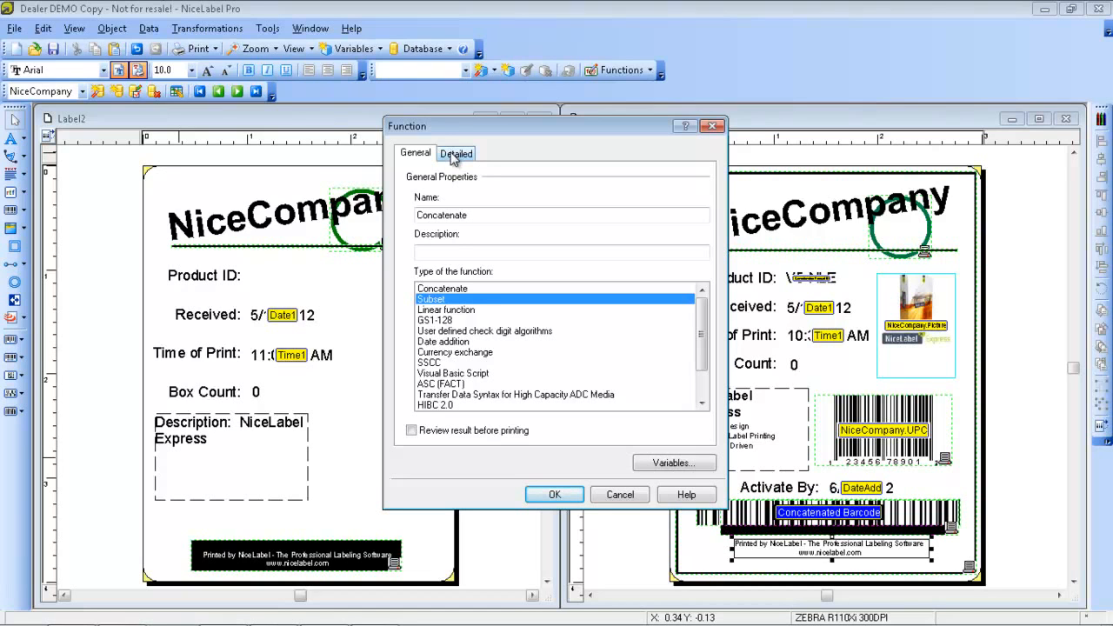
{"action": "left_click", "coordinate": [462, 288]}
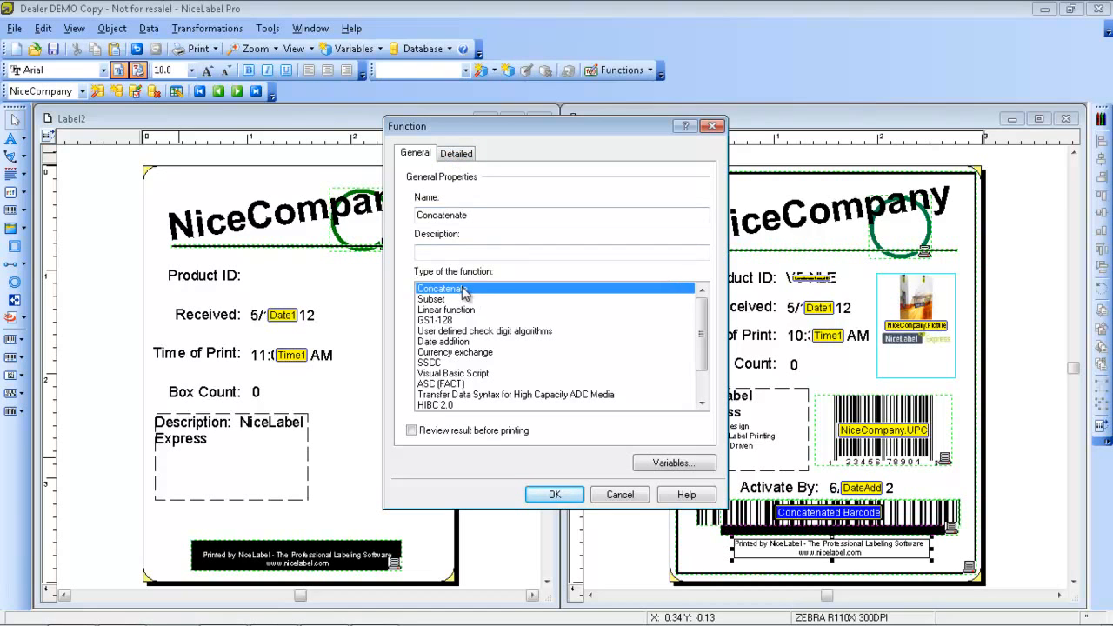
Select NiceCompany.Version followed by NiceCompany.Code as the variables of the Concatenate function
{"action": "left_click", "coordinate": [460, 154]}
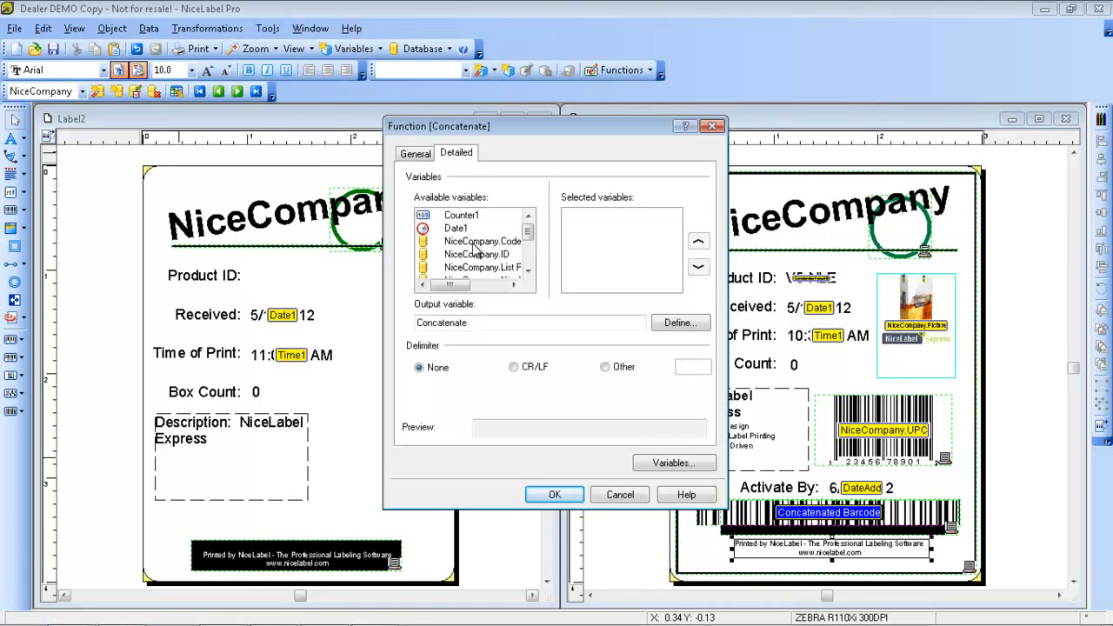
{"action": "mouse_move", "coordinate": [528, 231]}
{"action": "left_mouse_down"}
{"action": "mouse_move", "coordinate": [528, 276]}
{"action": "mouse_move", "coordinate": [532, 228]}
{"action": "left_mouse_up"}
{"action": "mouse_move", "coordinate": [531, 234]}
{"action": "left_mouse_down"}
{"action": "mouse_move", "coordinate": [525, 266]}
{"action": "mouse_move", "coordinate": [528, 245]}
{"action": "left_mouse_up"}
{"action": "double_click", "coordinate": [511, 268]}
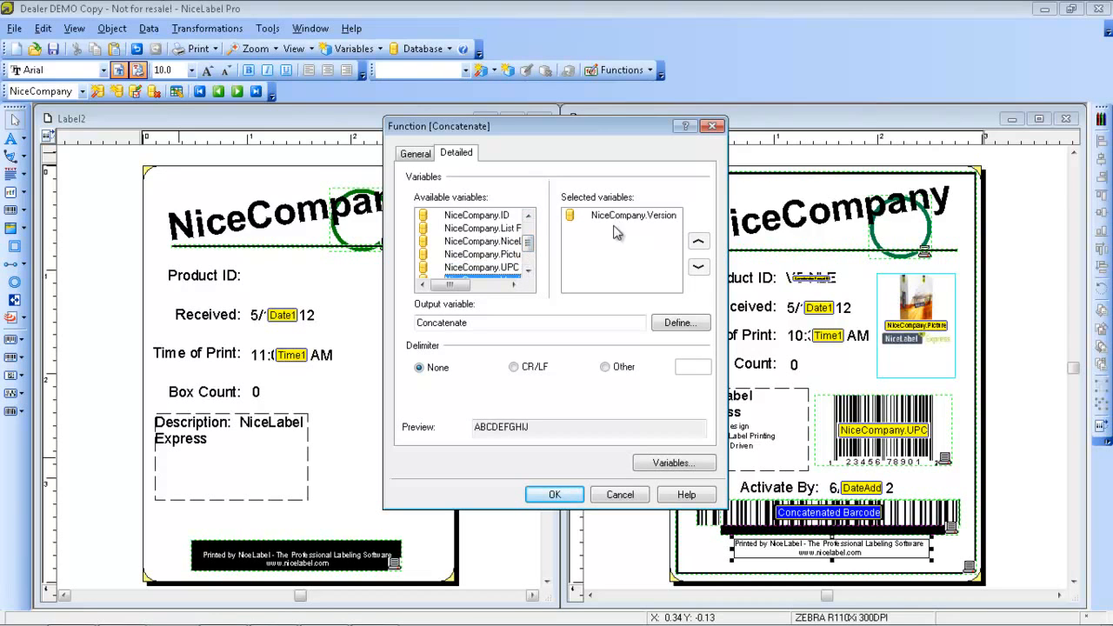
{"action": "left_click_drag", "start_coordinate": [529, 247], "coordinate": [534, 240]}
{"action": "double_click", "coordinate": [512, 242]}
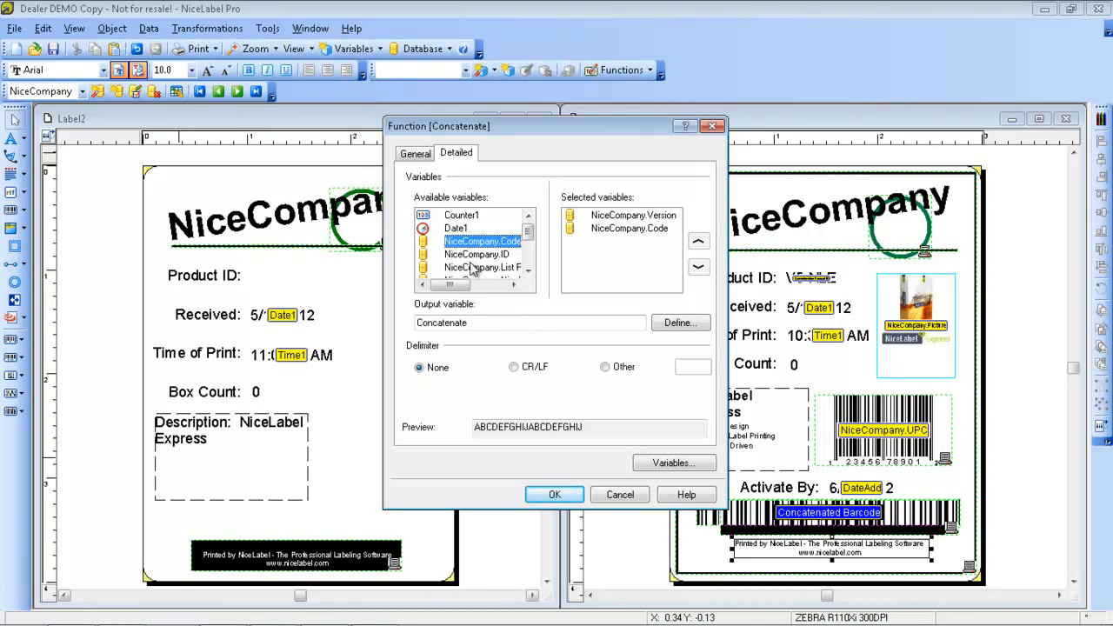
Set the Concatenate function's delimiter to Other with a hyphen "-" and save the function
{"action": "left_click", "coordinate": [608, 368]}
{"action": "left_click", "coordinate": [683, 366]}
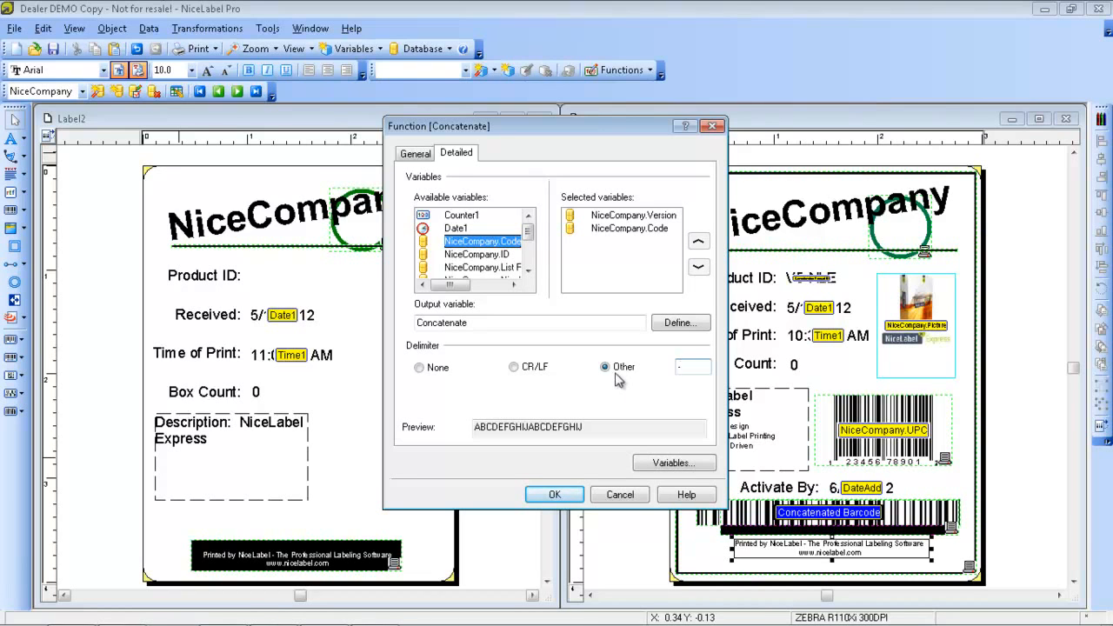
{"action": "left_click", "coordinate": [564, 494]}
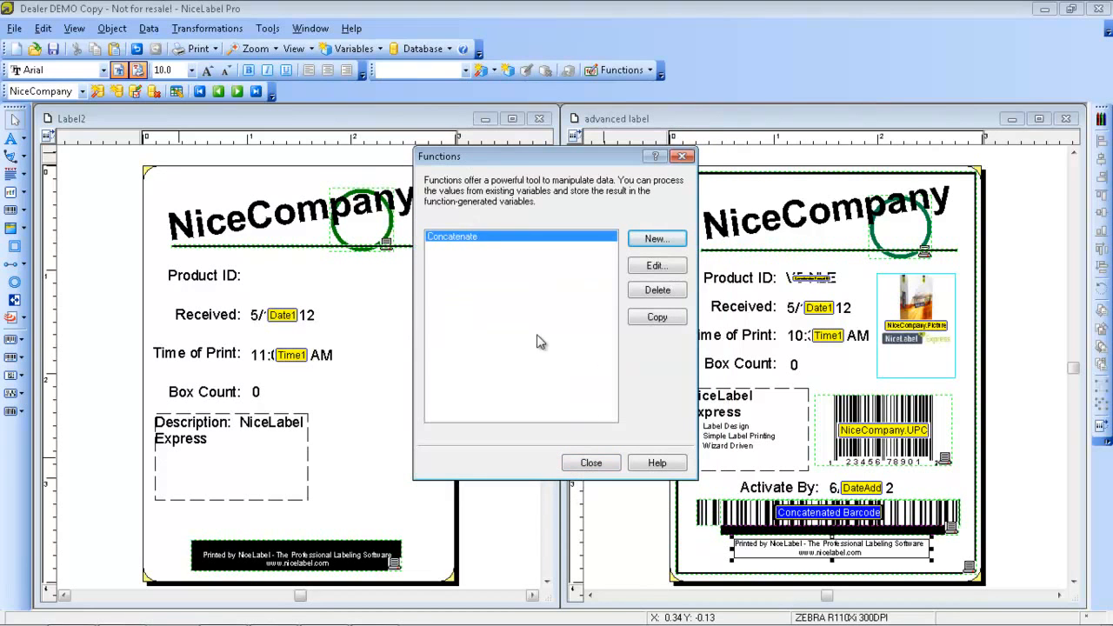
{"action": "left_click", "coordinate": [583, 469]}
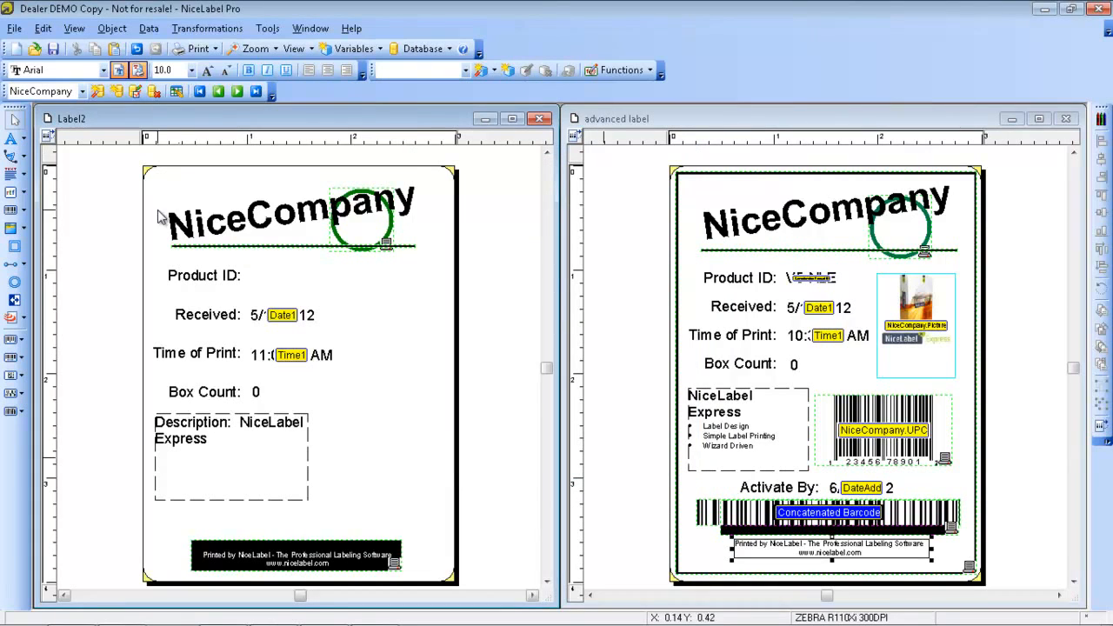
Place a text object using the existing Concatenate variable beside "Product ID:" and line it up with that label
{"action": "left_click", "coordinate": [26, 143]}
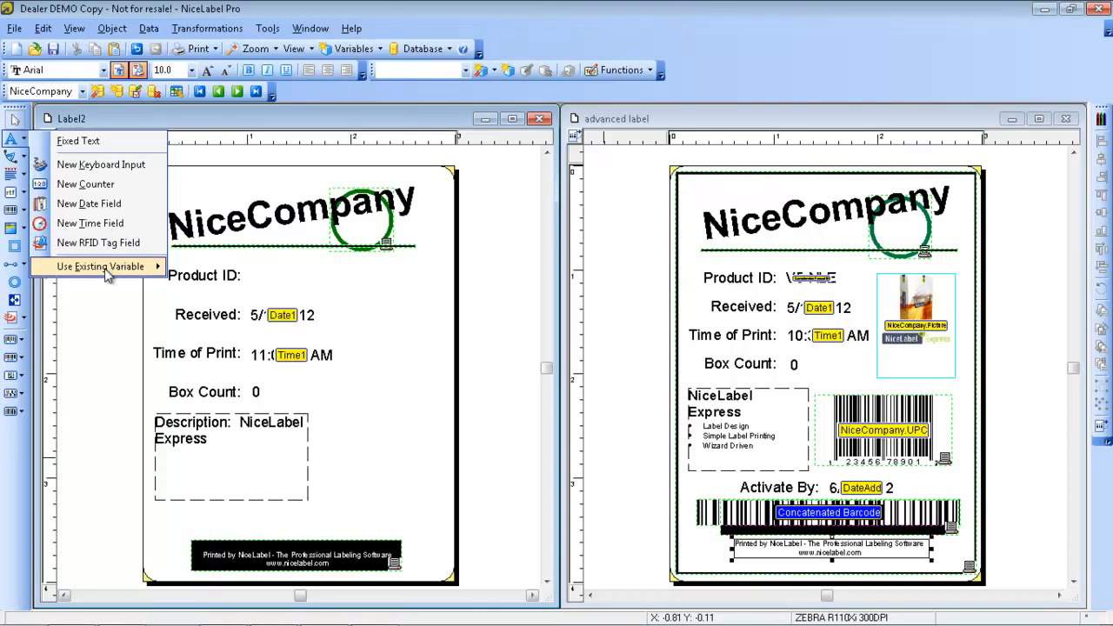
{"action": "mouse_move", "coordinate": [106, 271]}
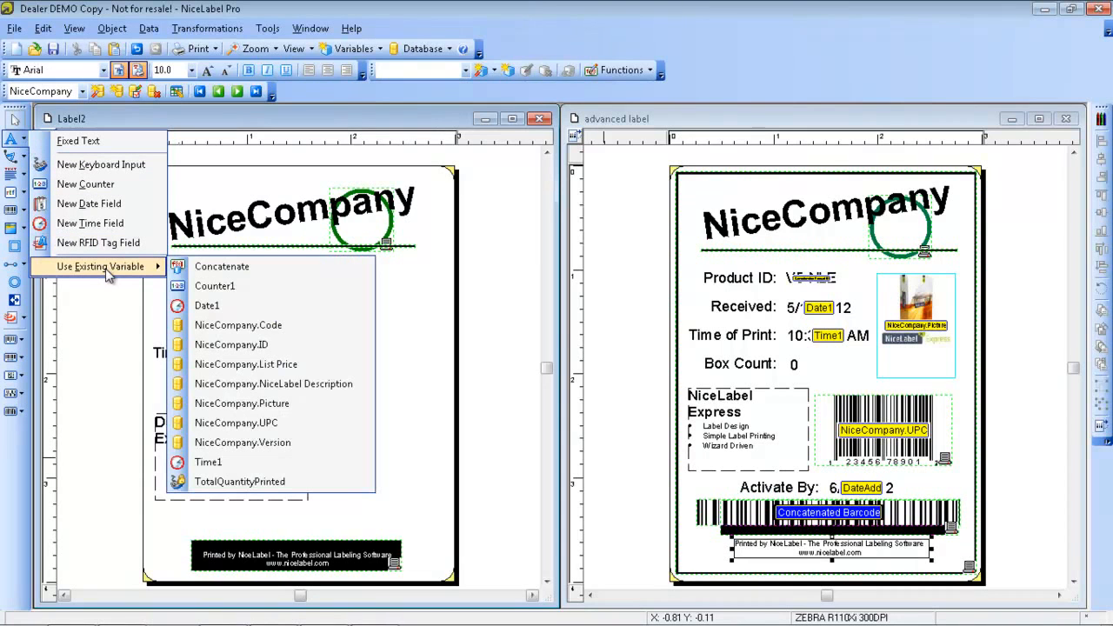
{"action": "left_click", "coordinate": [216, 273]}
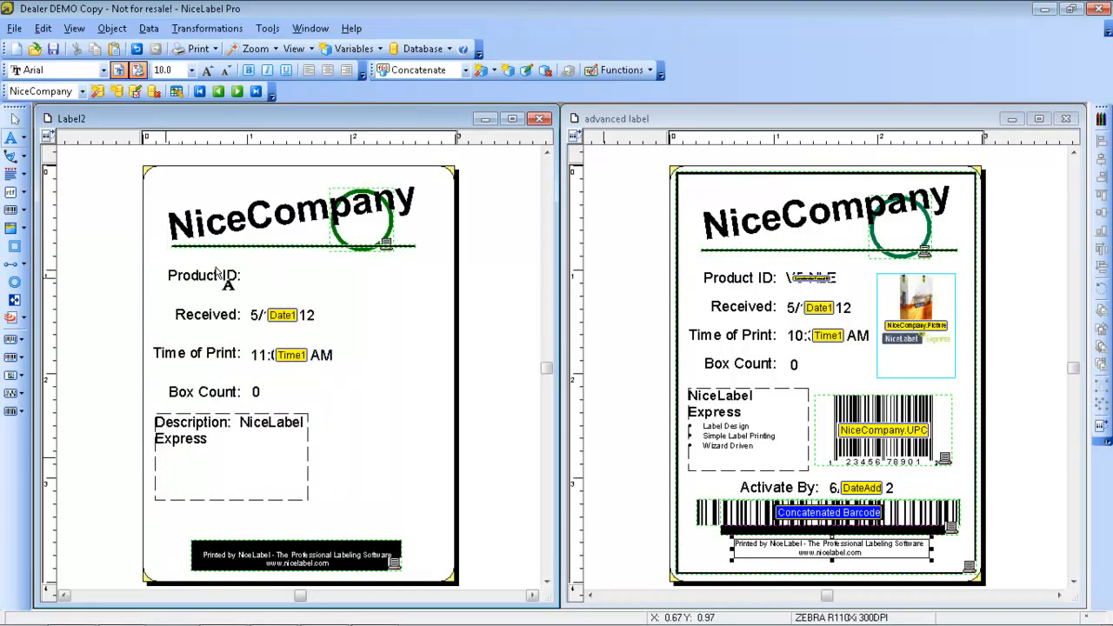
{"action": "left_click", "coordinate": [253, 277]}
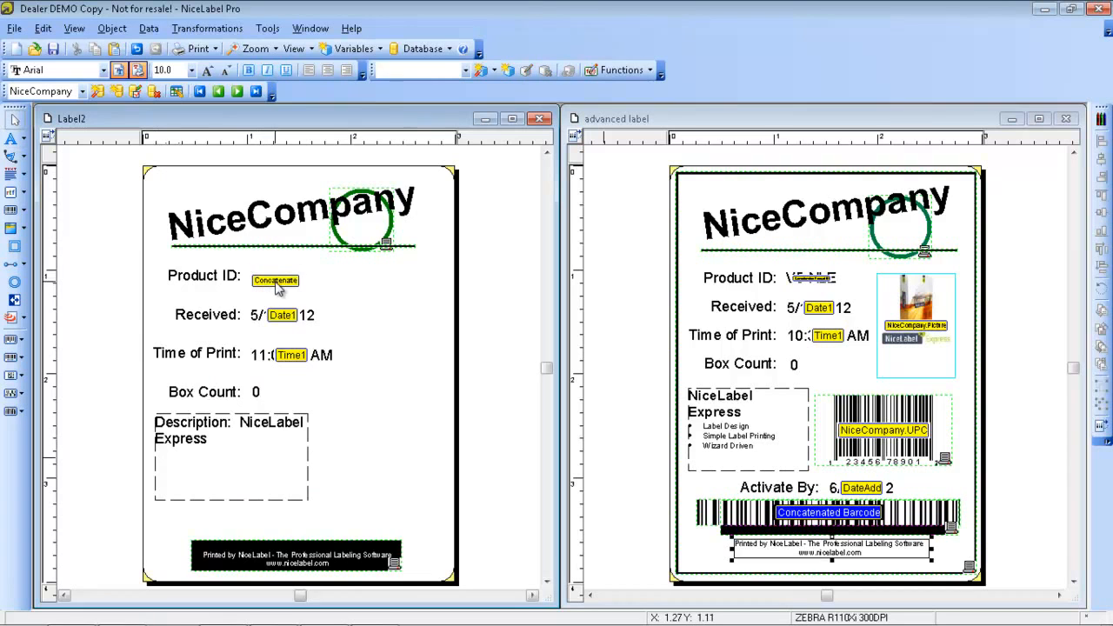
{"action": "left_click", "coordinate": [277, 278]}
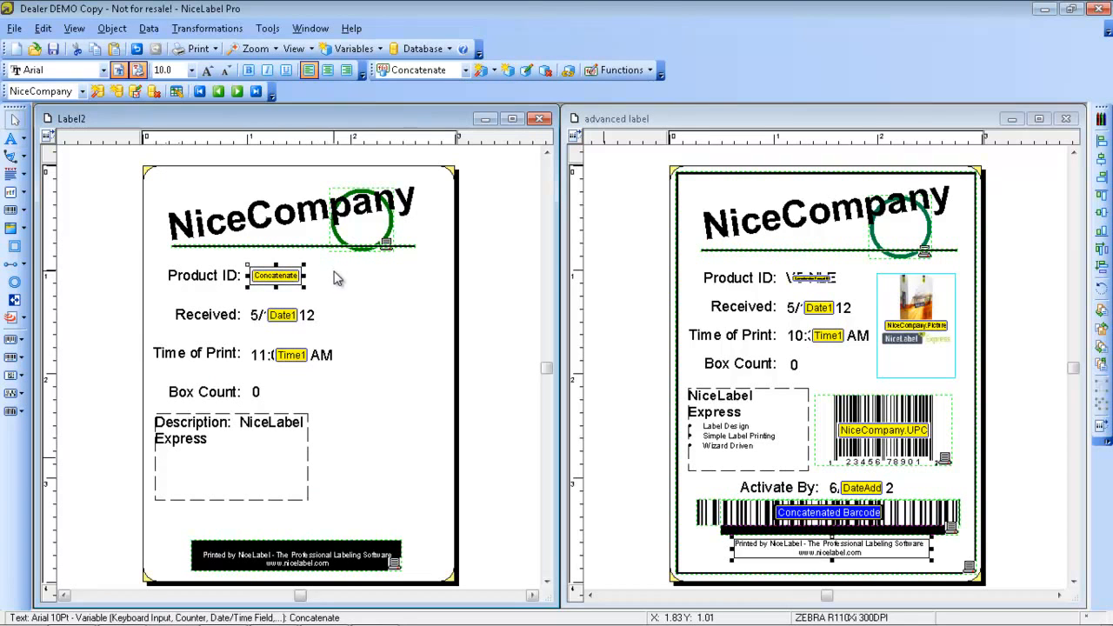
{"action": "left_click", "coordinate": [337, 288]}
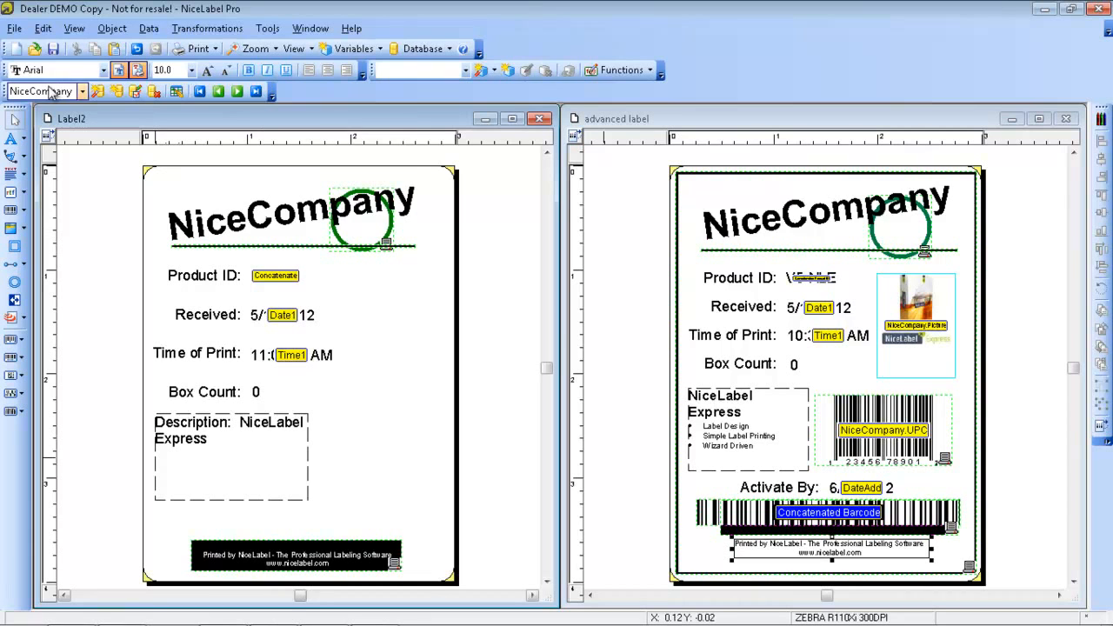
Turn off the display of variable names on the label objects
{"action": "left_click", "coordinate": [74, 28]}
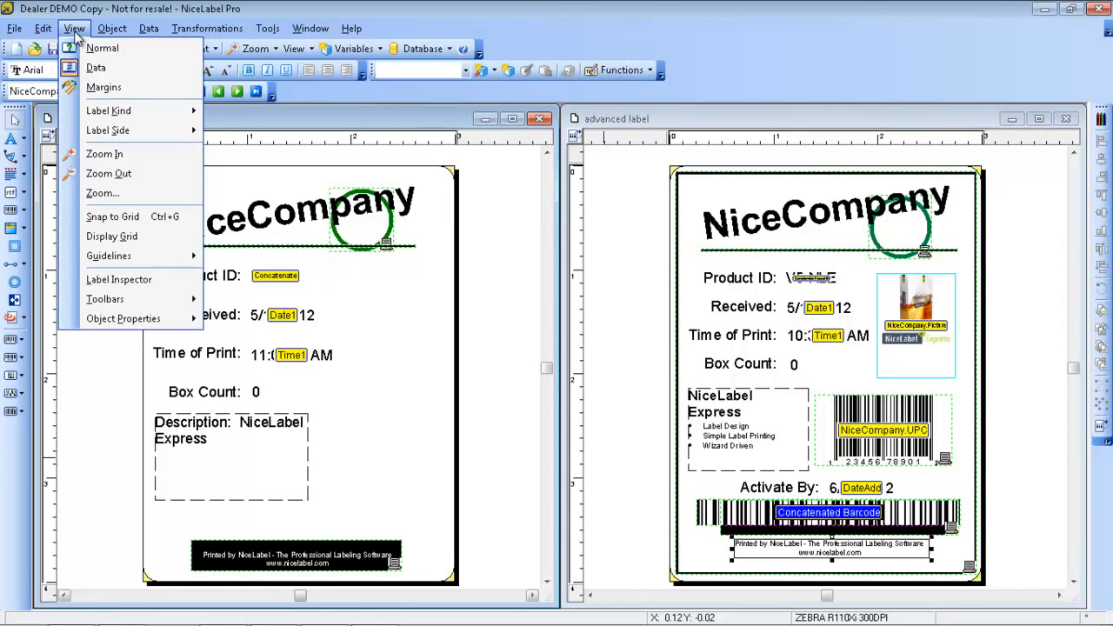
{"action": "mouse_move", "coordinate": [152, 300]}
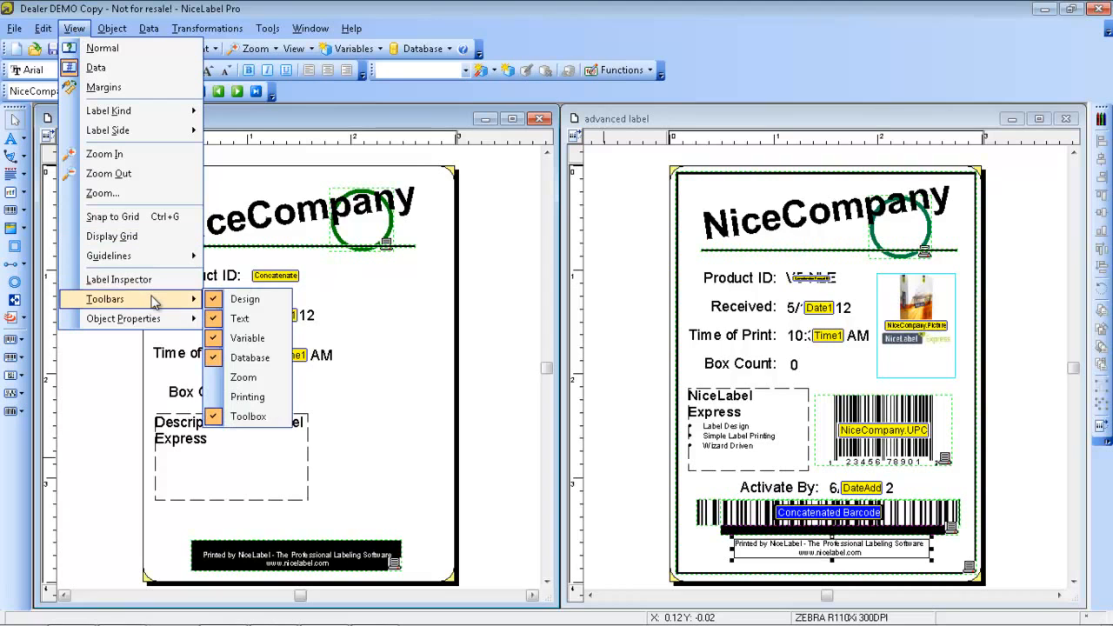
{"action": "mouse_move", "coordinate": [149, 320]}
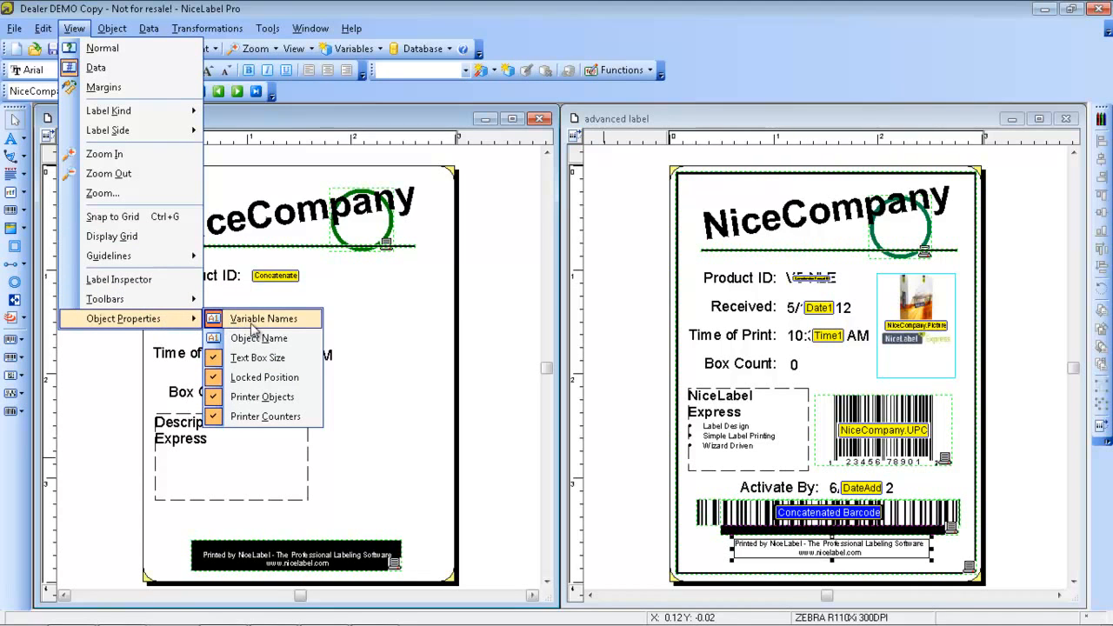
{"action": "left_click", "coordinate": [291, 323]}
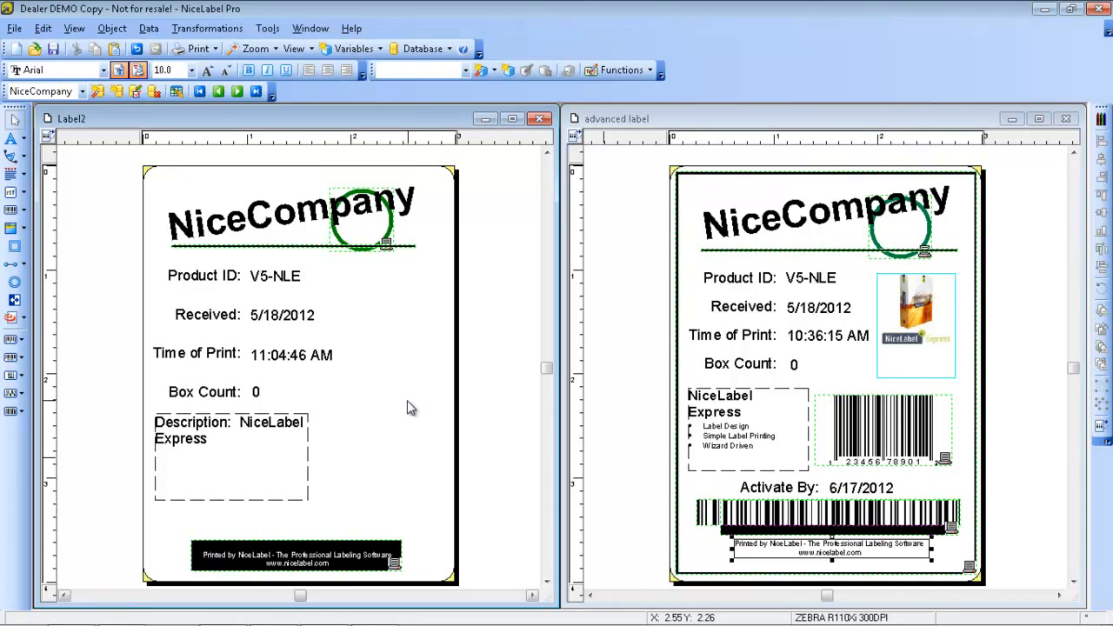
Place a bar code using the existing NiceCompany.UPC variable beside the description box on Label2
{"action": "left_click", "coordinate": [25, 214]}
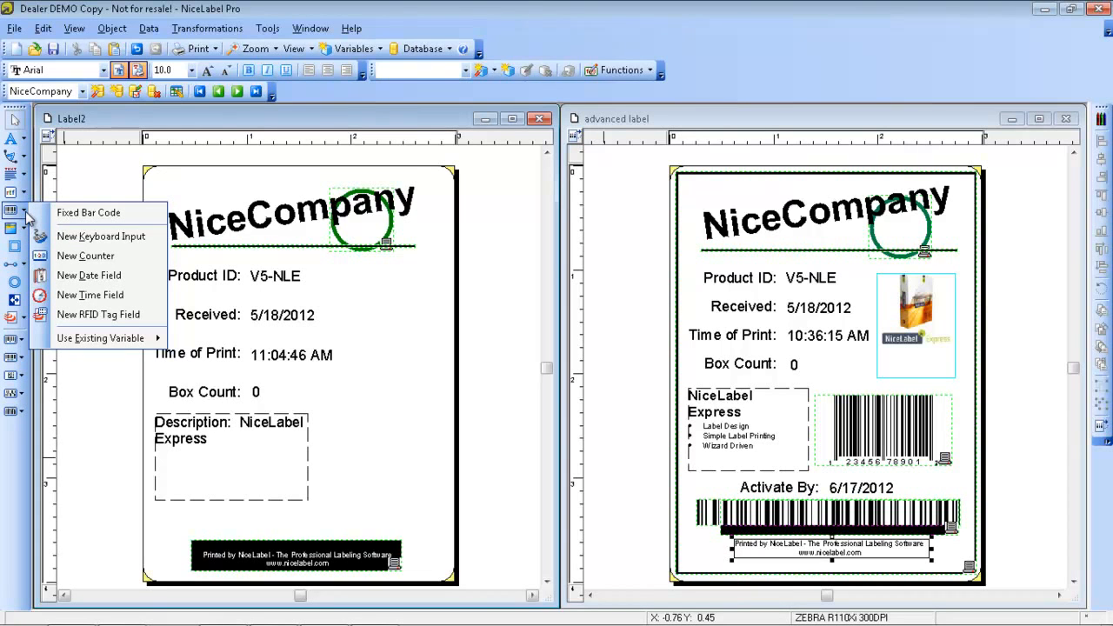
{"action": "left_click", "coordinate": [27, 212]}
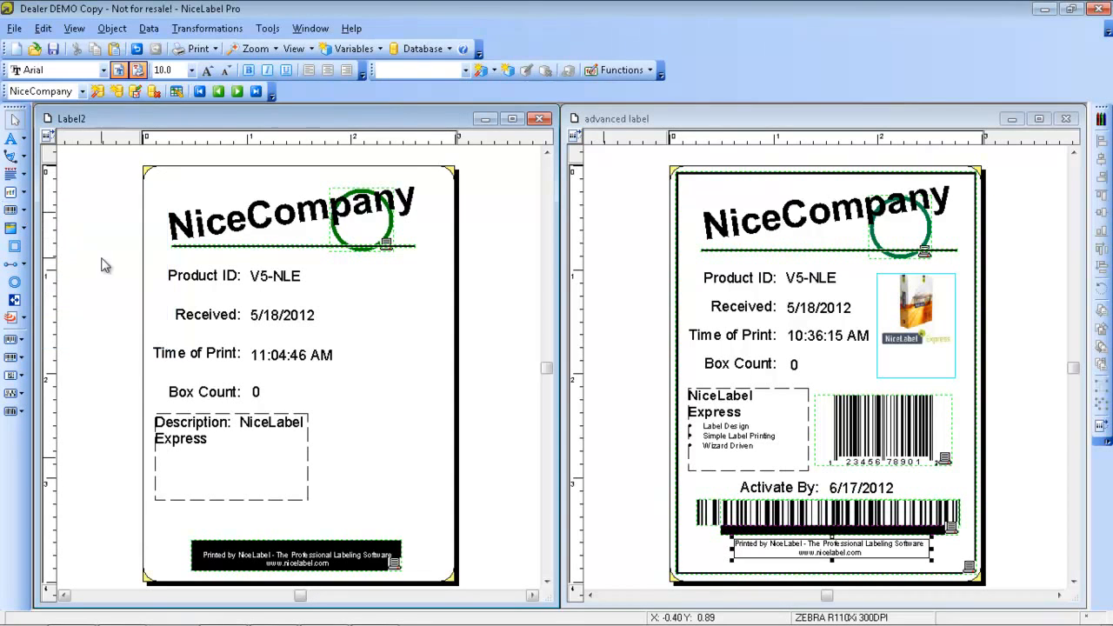
{"action": "left_click", "coordinate": [26, 213]}
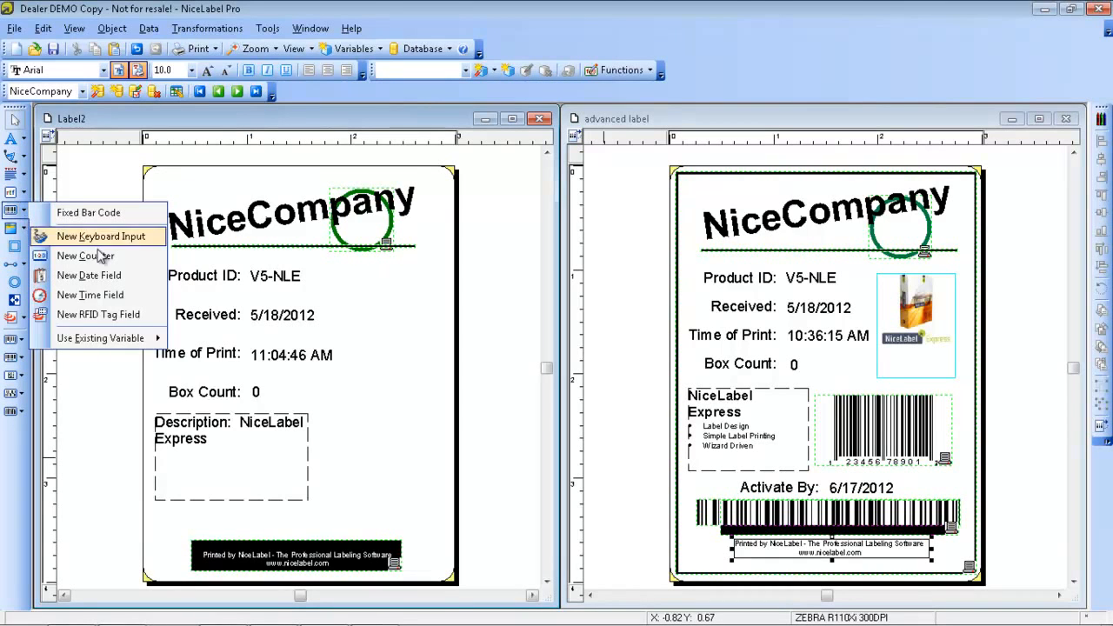
{"action": "mouse_move", "coordinate": [153, 341]}
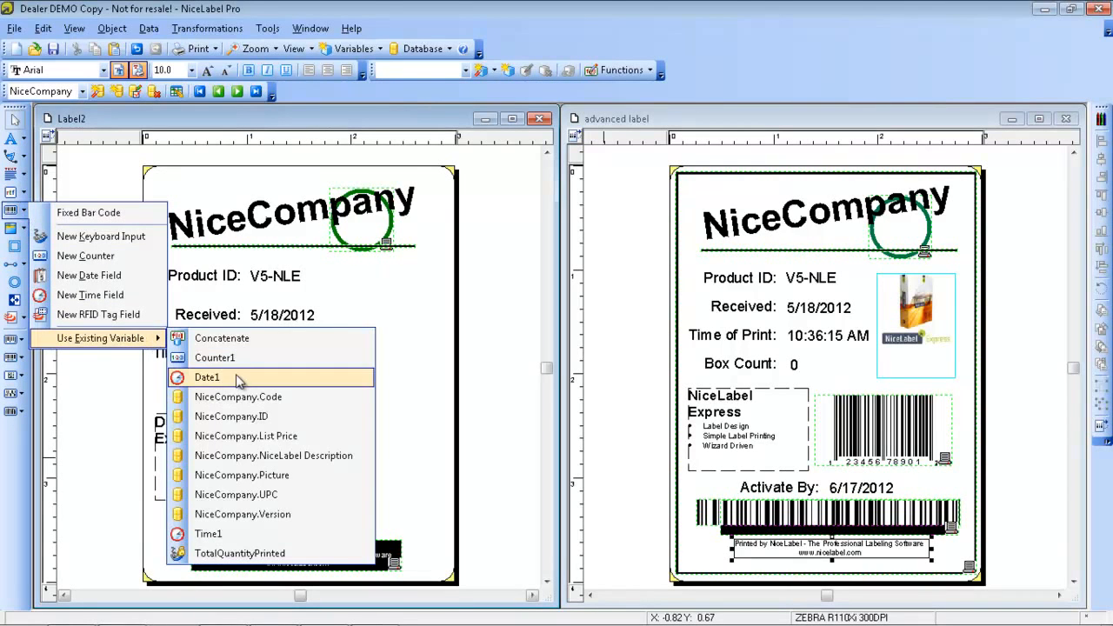
{"action": "left_click", "coordinate": [250, 503]}
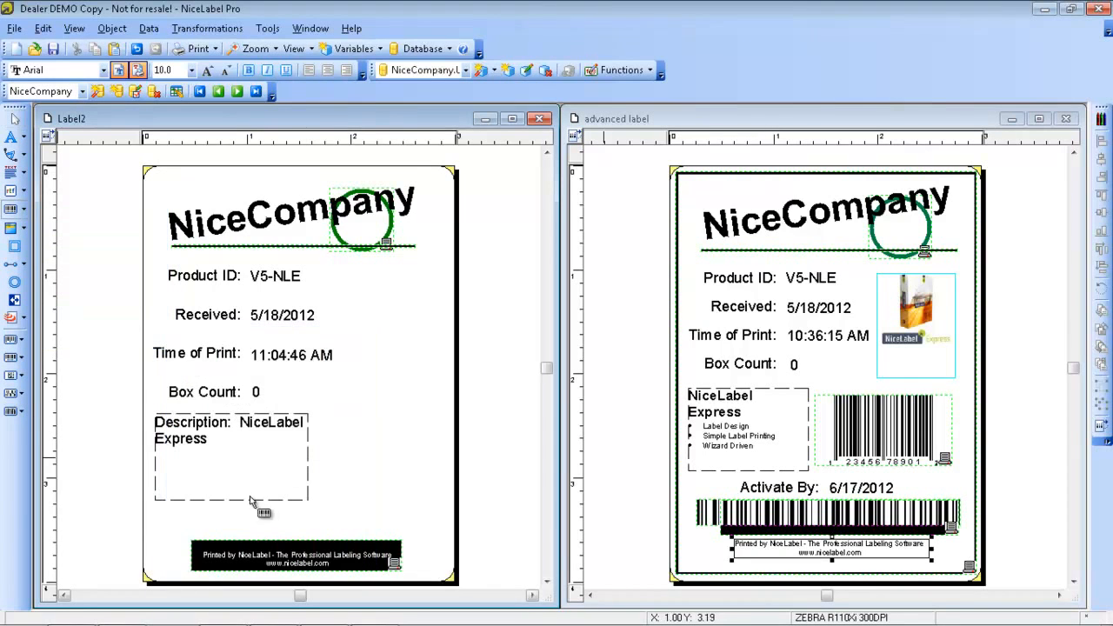
{"action": "left_click", "coordinate": [327, 414]}
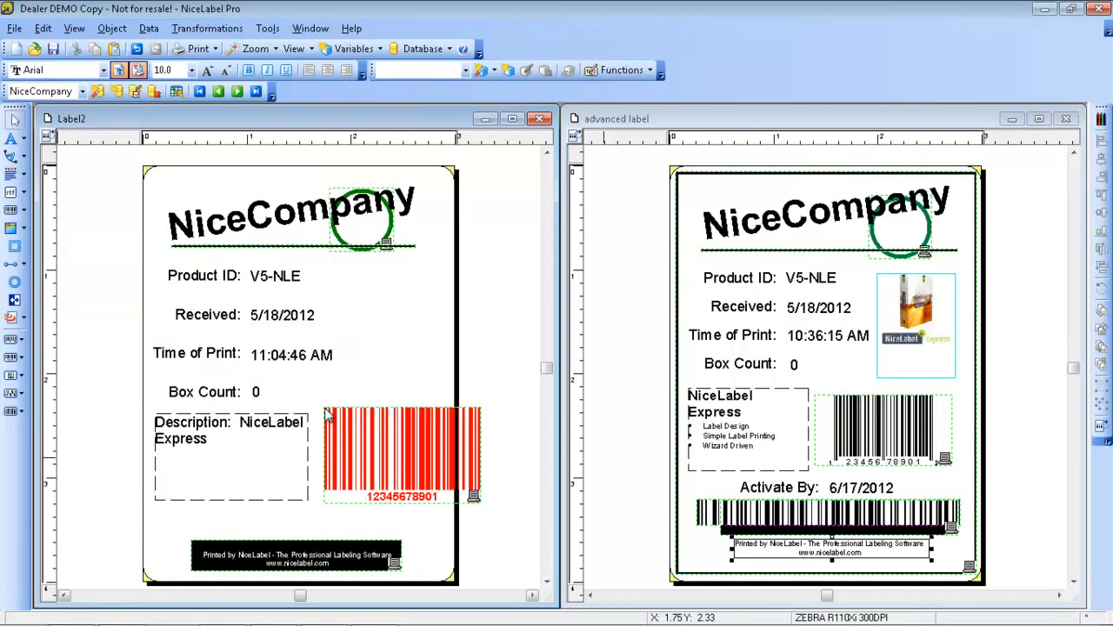
Narrow the description text box and move the UPC bar code against it so the code fits inside the label
{"action": "left_click", "coordinate": [385, 459]}
{"action": "left_click", "coordinate": [301, 470]}
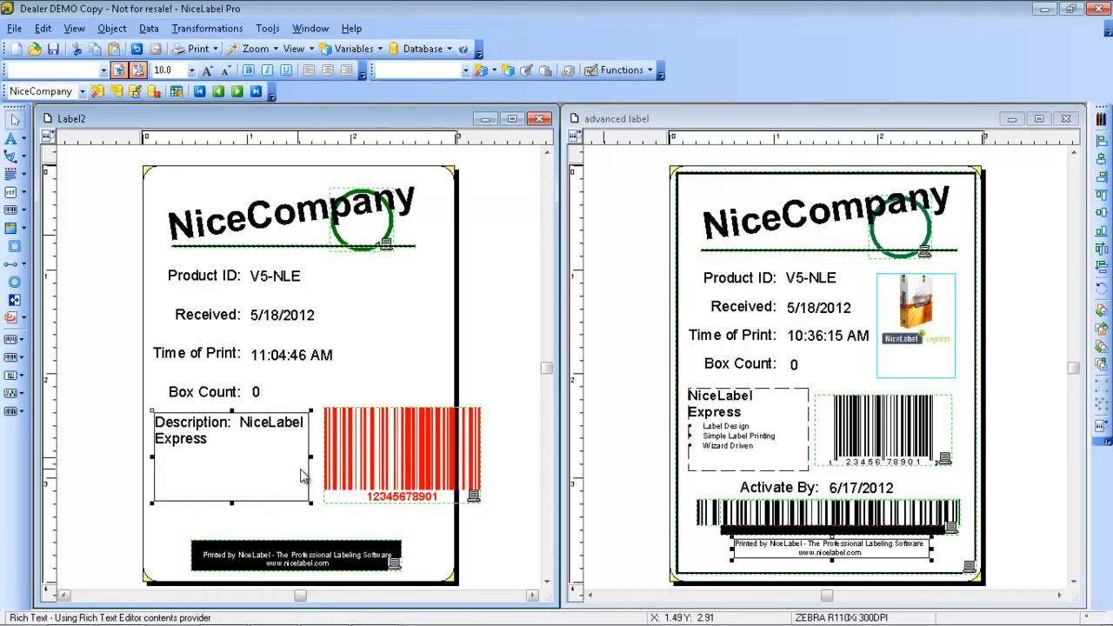
{"action": "left_click_drag", "start_coordinate": [310, 457], "coordinate": [294, 456]}
{"action": "left_click_drag", "start_coordinate": [365, 459], "coordinate": [348, 448]}
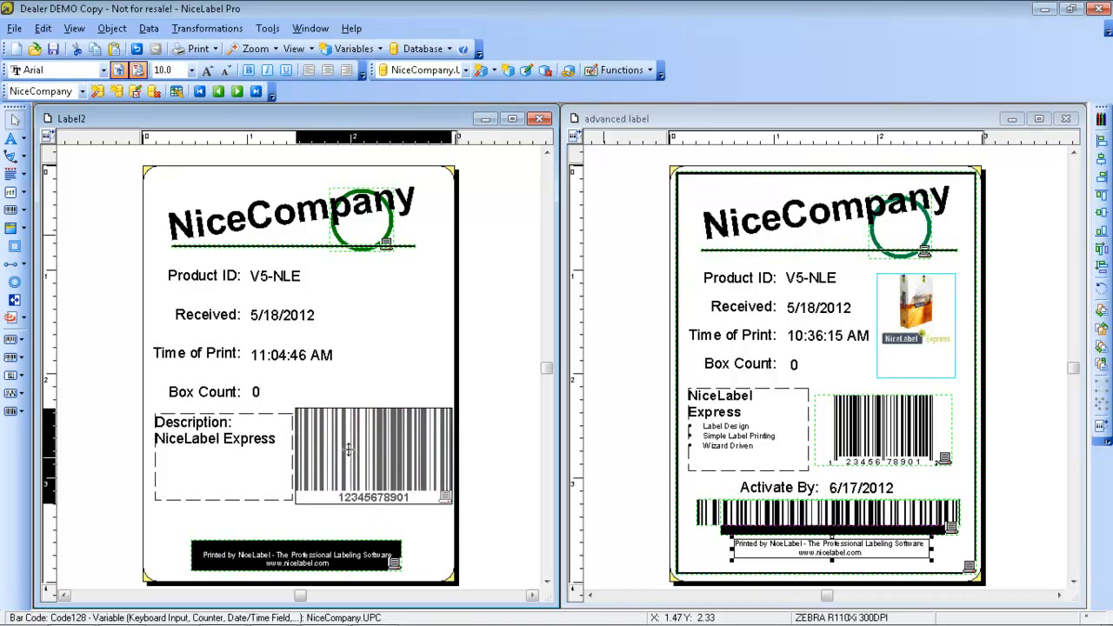
Change the bar code type of the NiceCompany.UPC bar code to Upc-A
{"action": "double_click", "coordinate": [348, 450]}
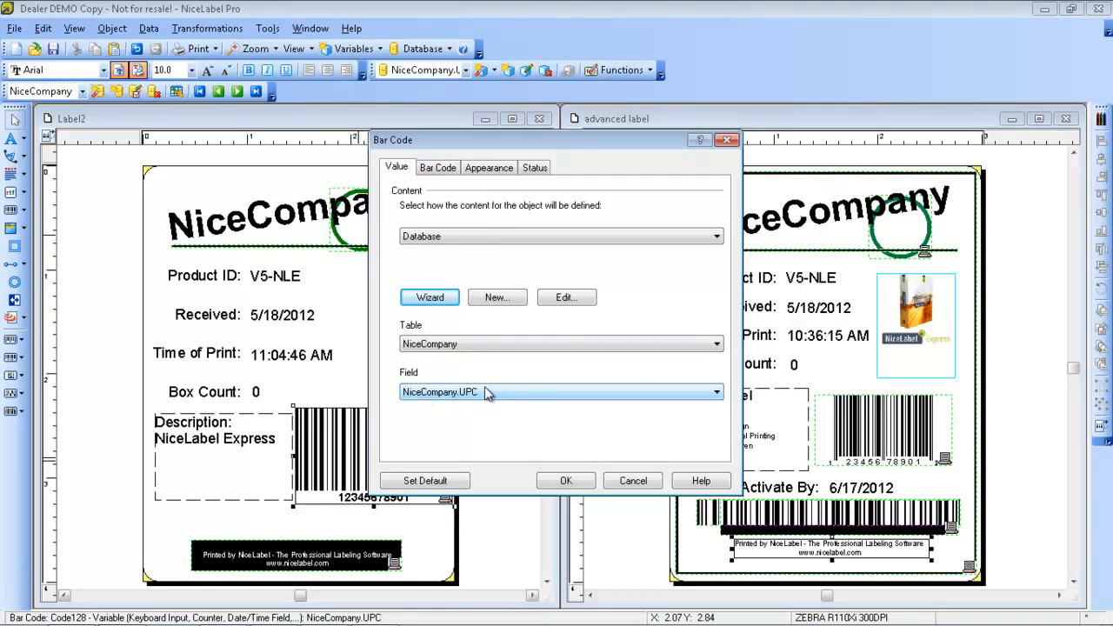
{"action": "left_click", "coordinate": [449, 169]}
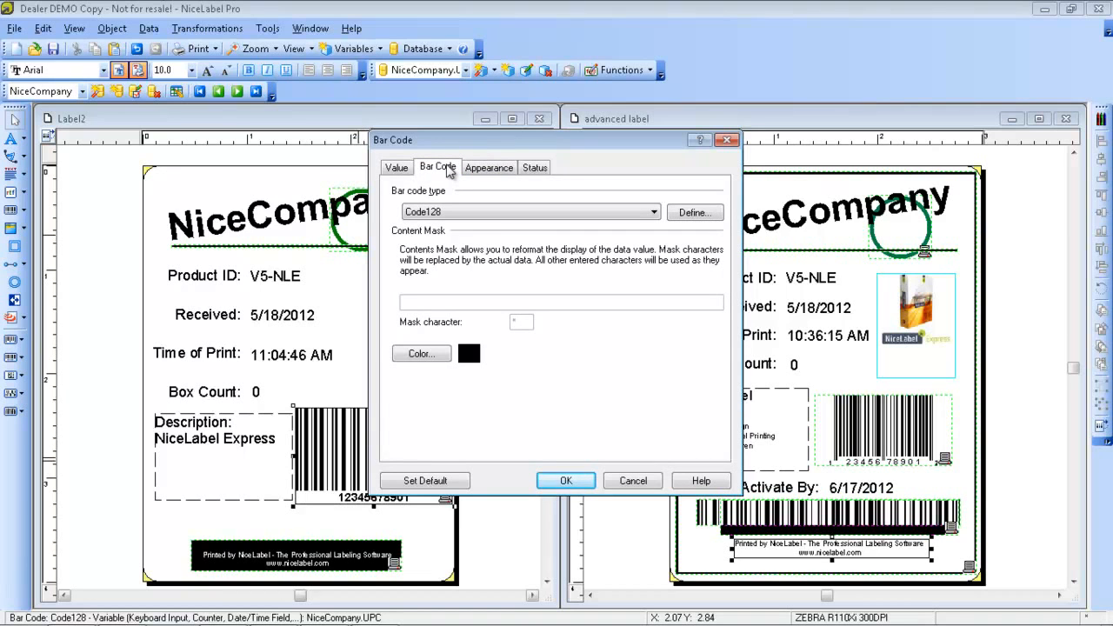
{"action": "left_click", "coordinate": [609, 215]}
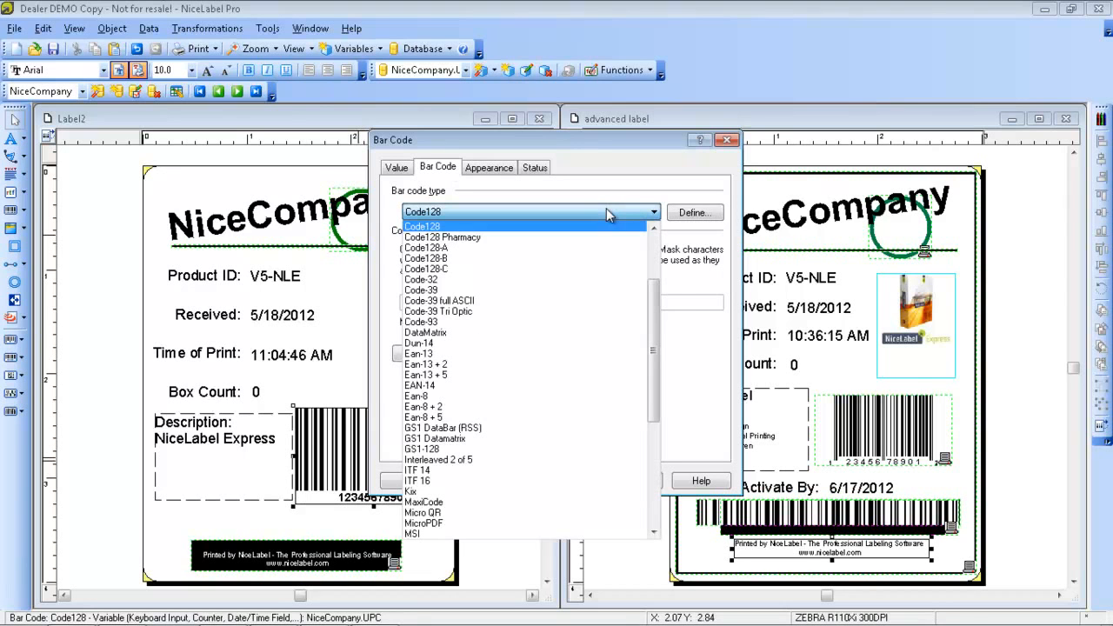
{"action": "left_click_drag", "start_coordinate": [660, 306], "coordinate": [658, 417]}
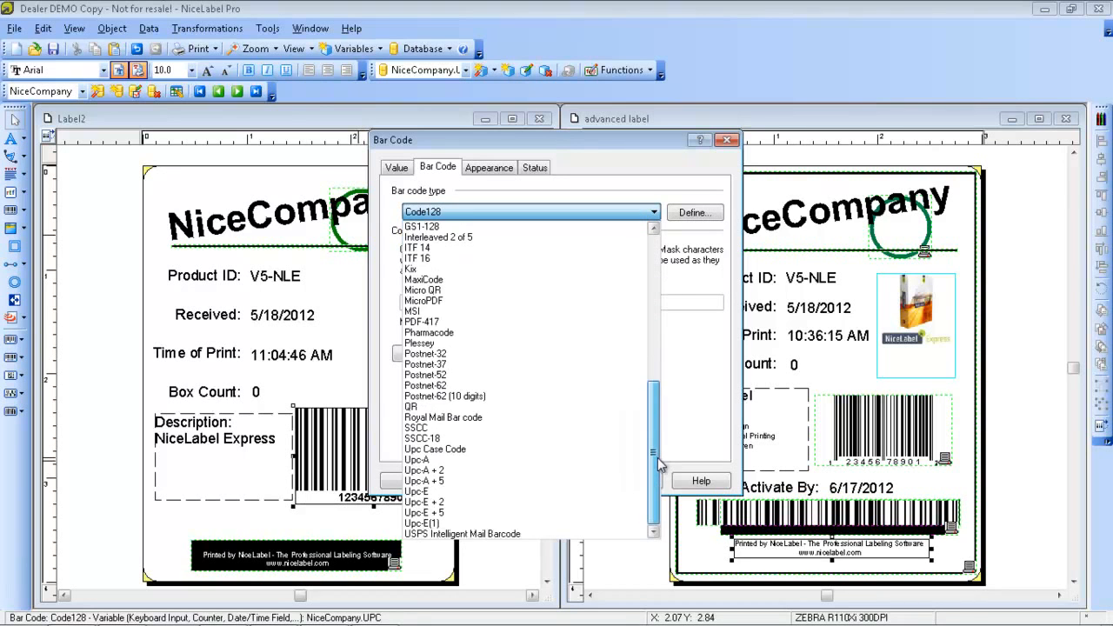
{"action": "left_click", "coordinate": [525, 460]}
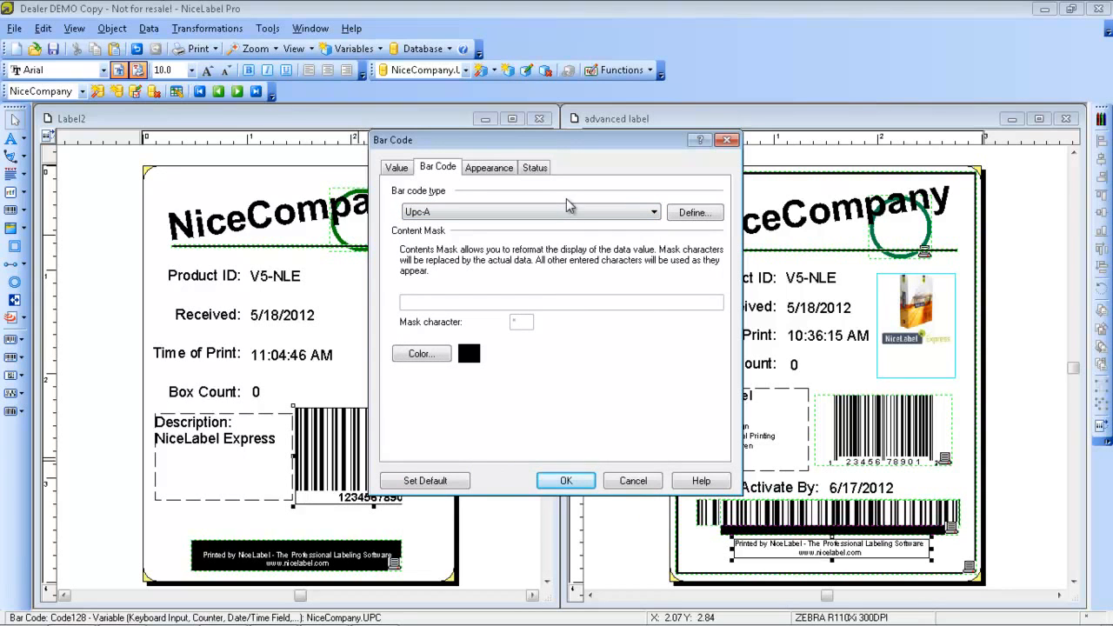
Set the narrow bar width in the Upc-A bar code definition to 5 dots
{"action": "left_click", "coordinate": [687, 212]}
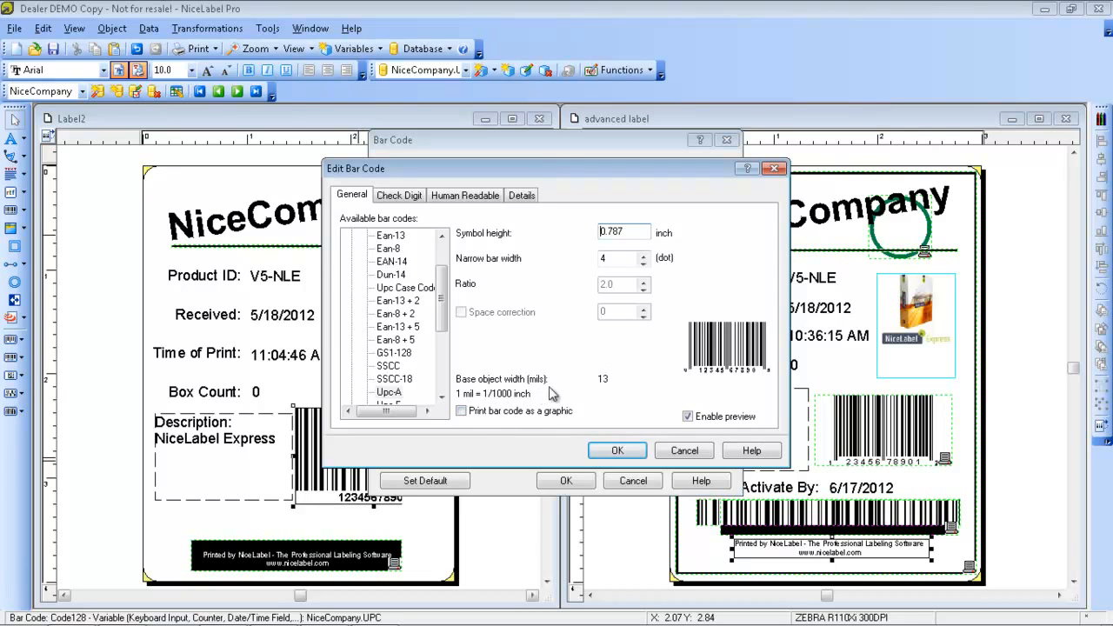
{"action": "left_click", "coordinate": [642, 255]}
{"action": "left_click", "coordinate": [642, 255]}
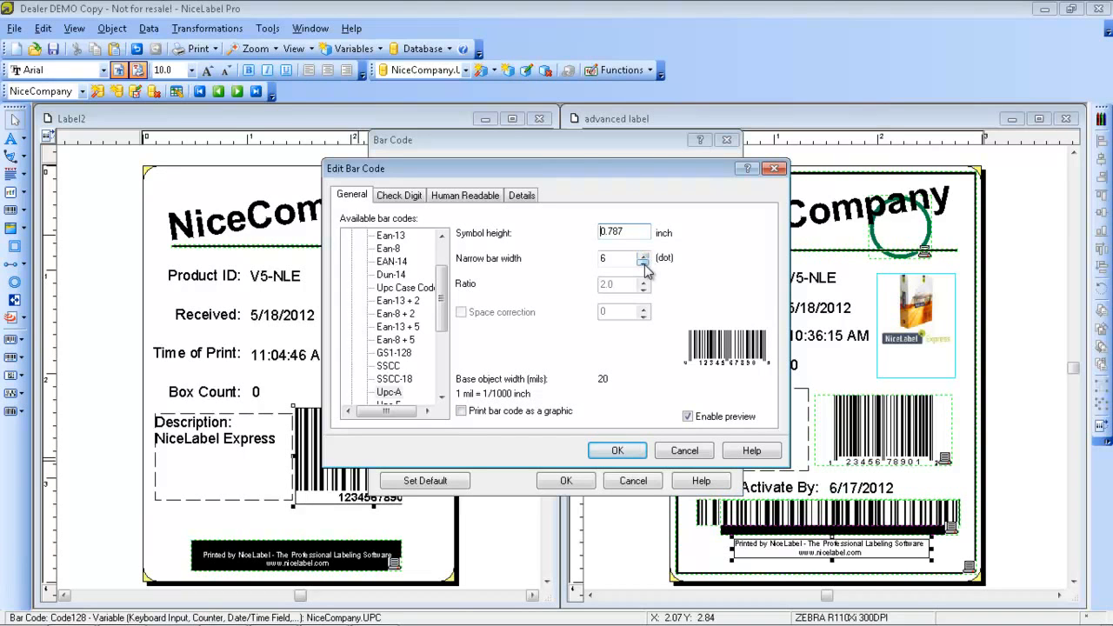
{"action": "left_click", "coordinate": [643, 262]}
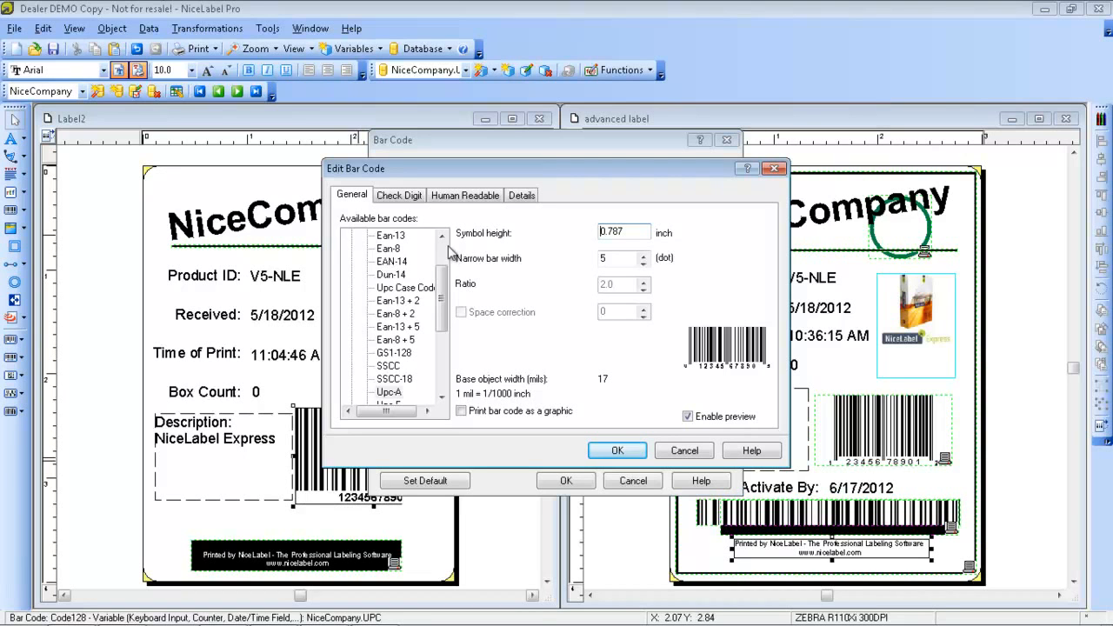
Review the check digit, human readable and details settings, keep the interpretation below the bar code, and apply the bar code properties
{"action": "left_click", "coordinate": [402, 197]}
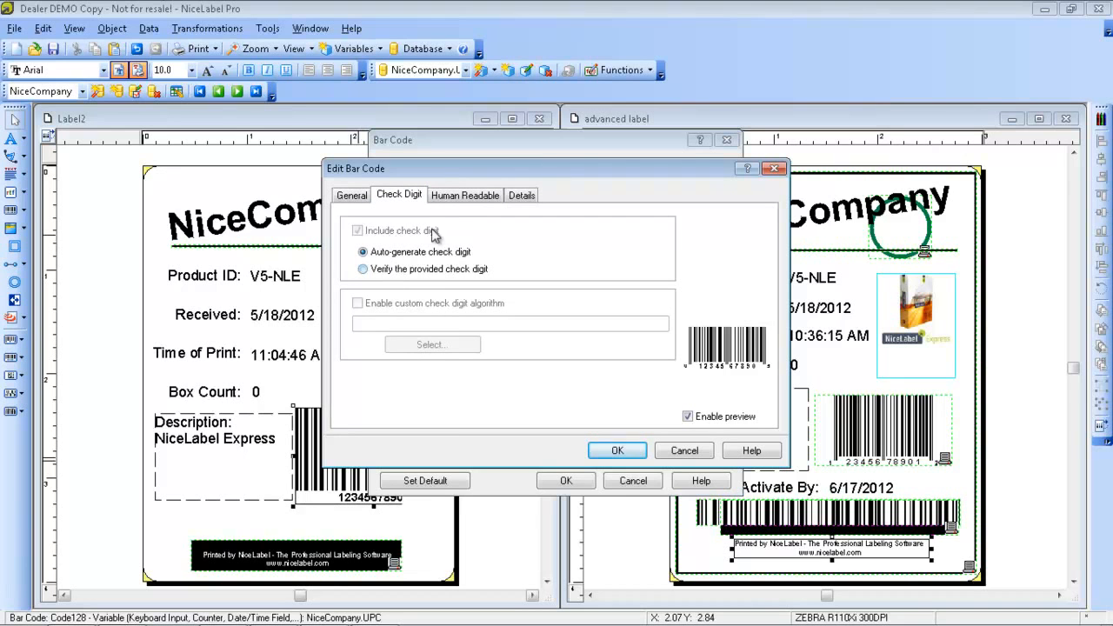
{"action": "left_click", "coordinate": [462, 197]}
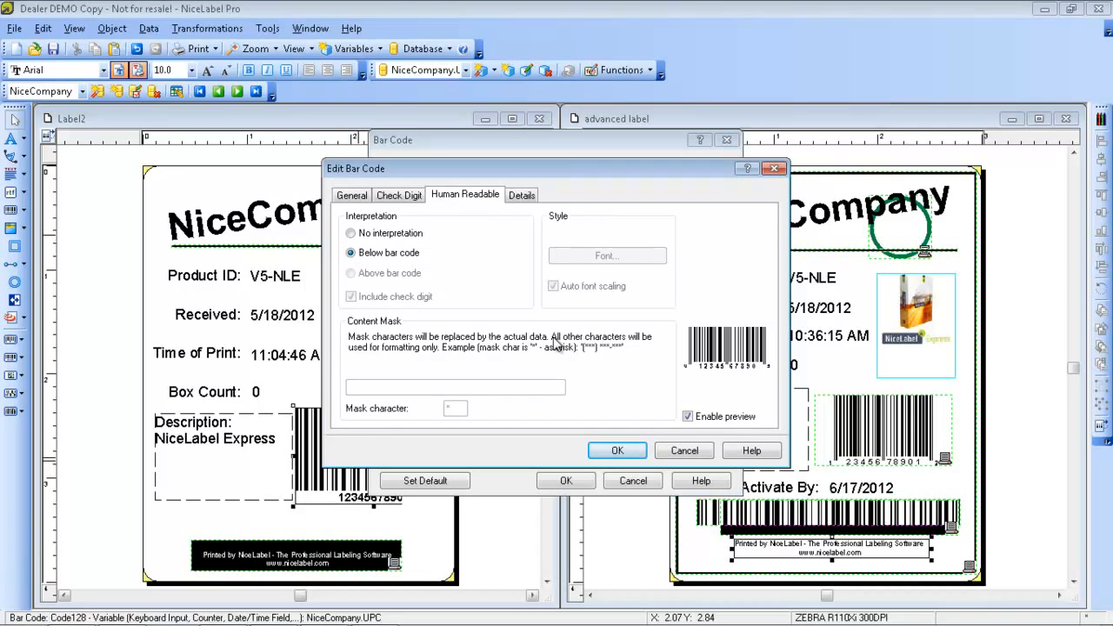
{"action": "left_click", "coordinate": [365, 234]}
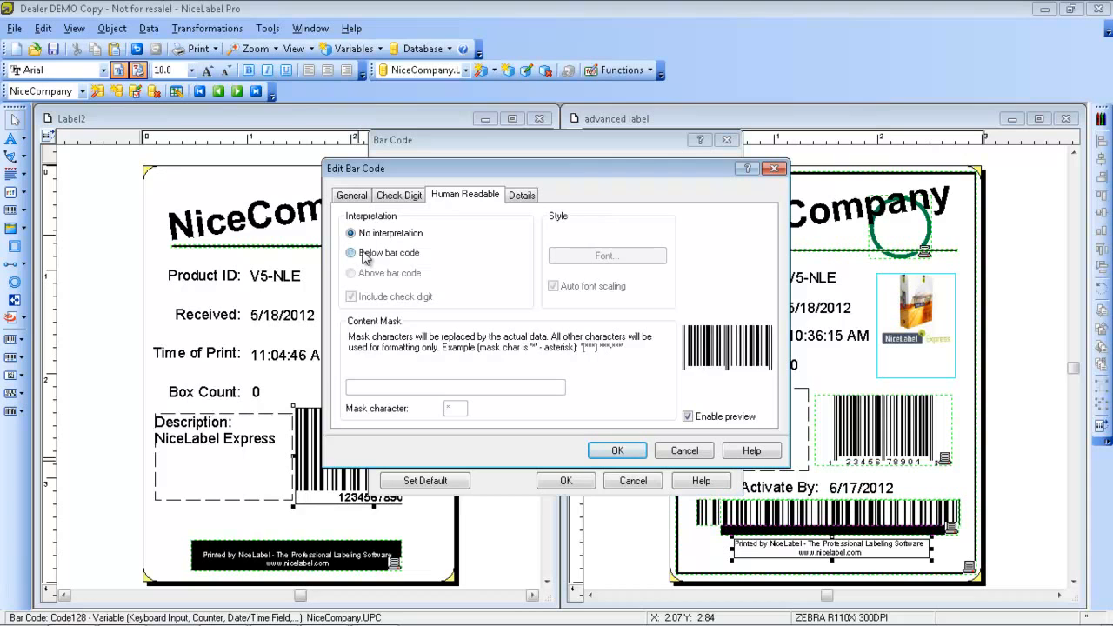
{"action": "left_click", "coordinate": [365, 254]}
{"action": "left_click", "coordinate": [526, 196]}
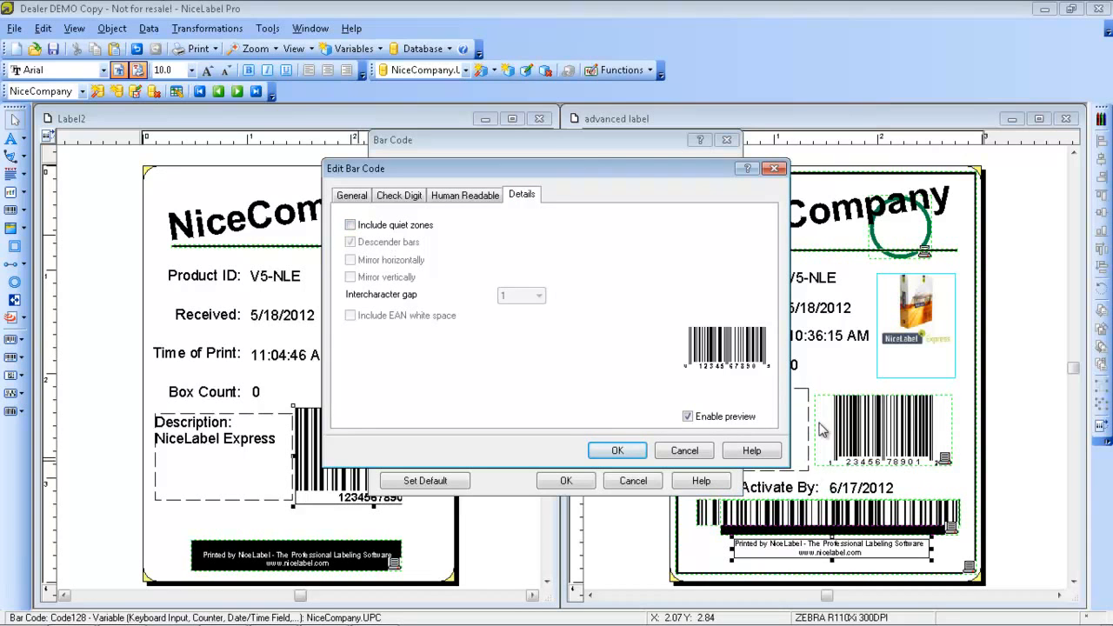
{"action": "left_click", "coordinate": [622, 451]}
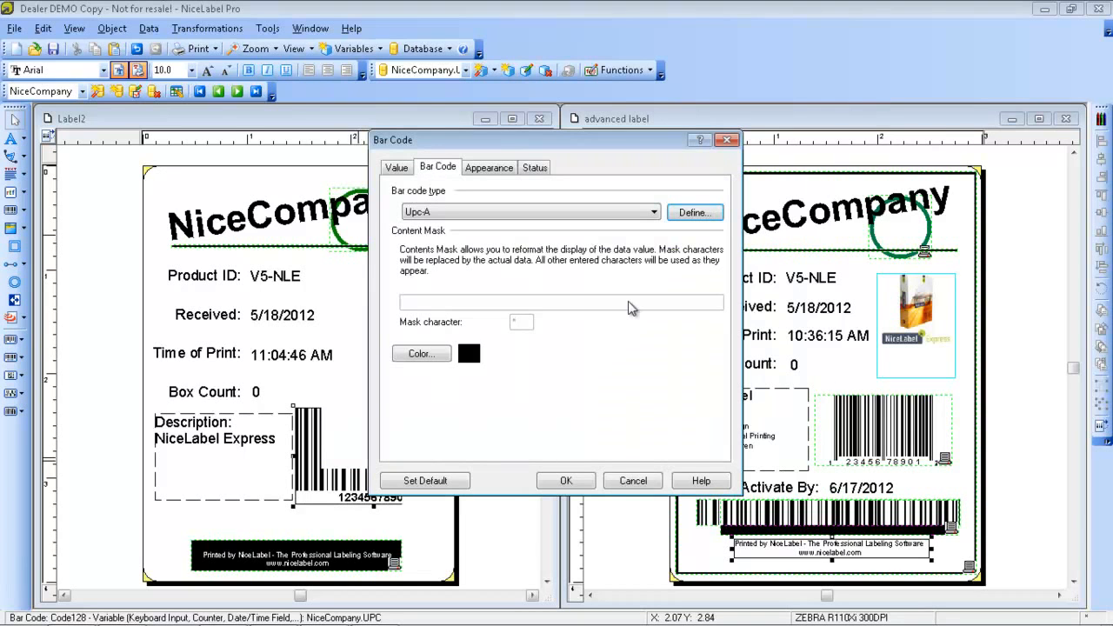
{"action": "left_click", "coordinate": [571, 483]}
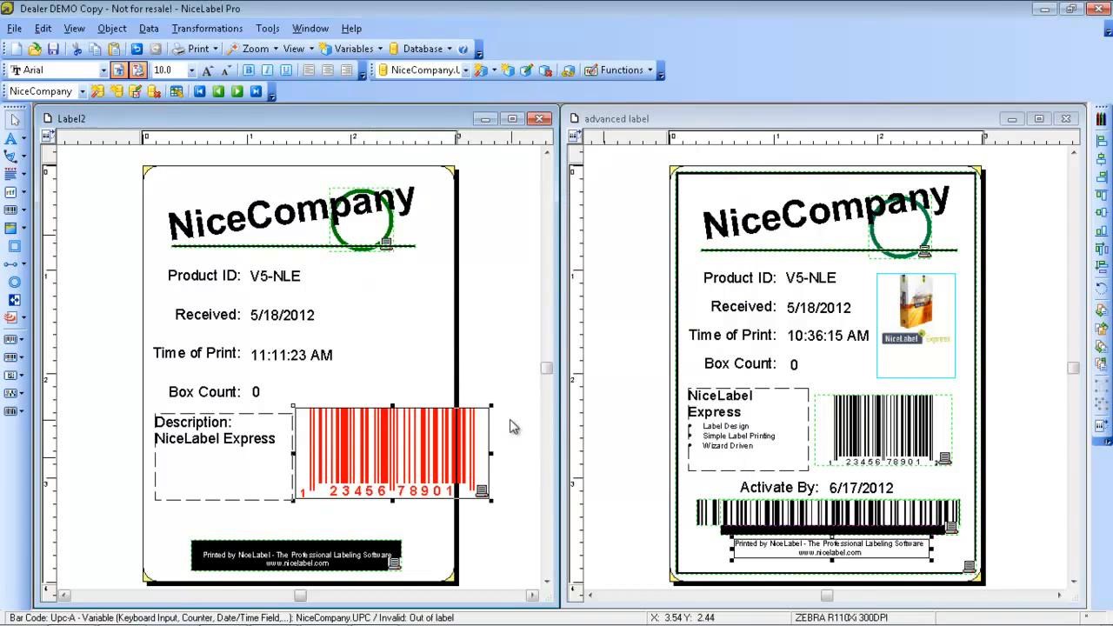
Shrink the Upc-A bar code so it fits within the label's edge beside the description box
{"action": "left_click_drag", "start_coordinate": [491, 402], "coordinate": [453, 408]}
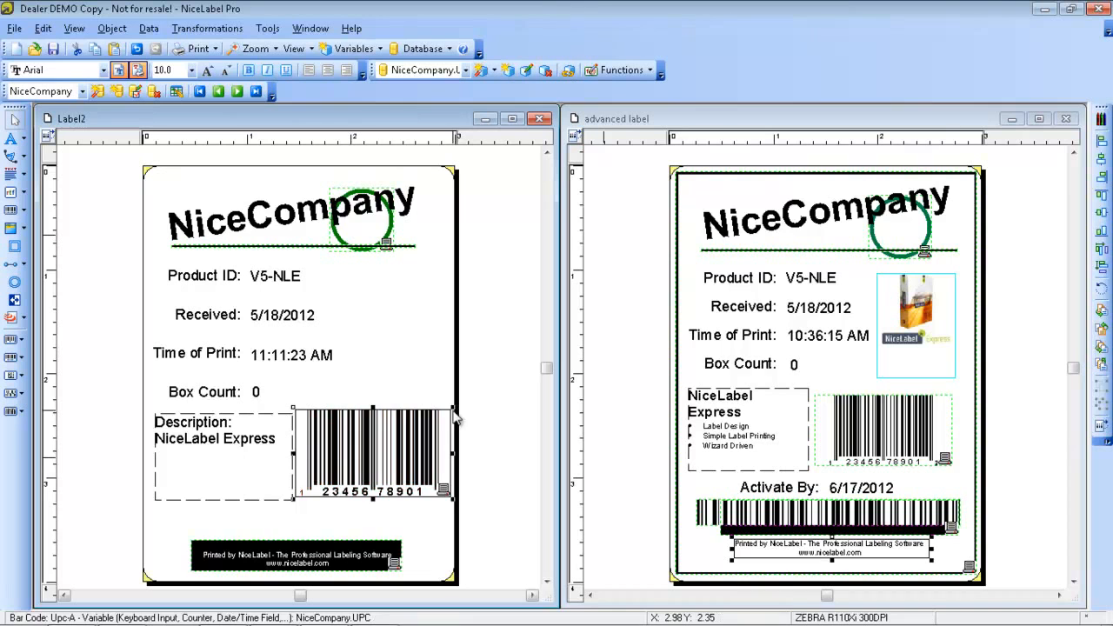
{"action": "left_click", "coordinate": [420, 368]}
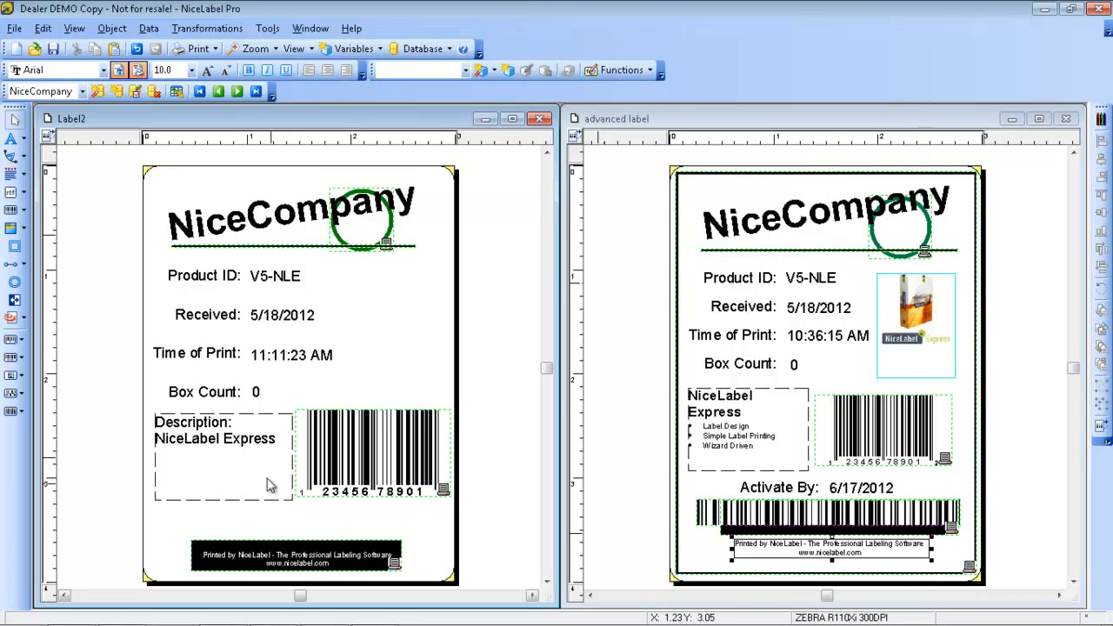
Create a new function of type Concatenate named Concatenate2
{"action": "left_click", "coordinate": [148, 31]}
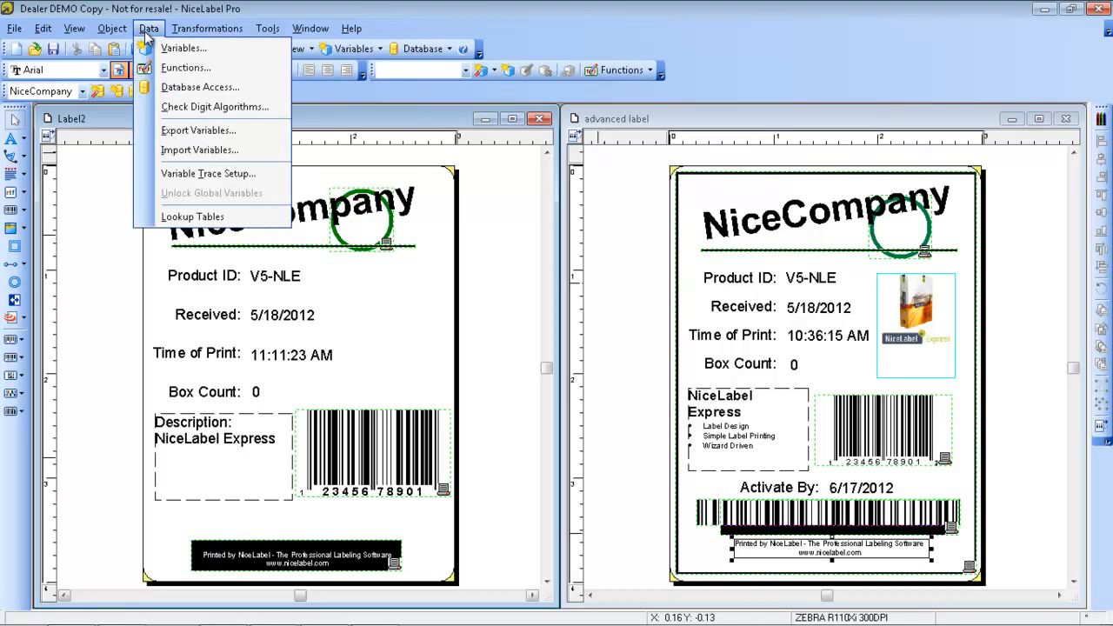
{"action": "left_click", "coordinate": [185, 68]}
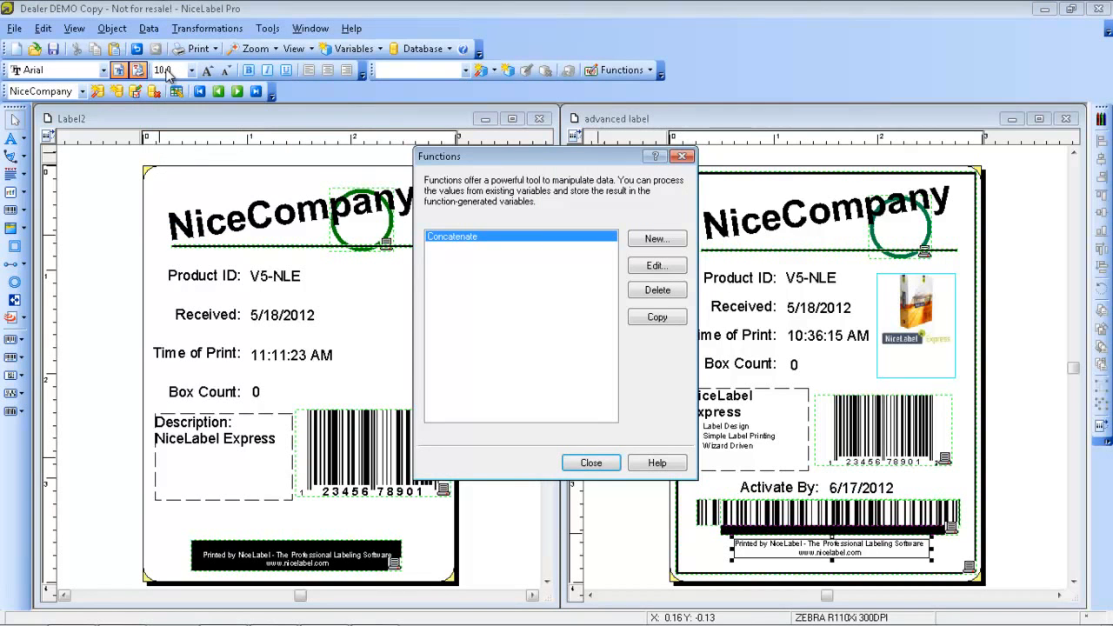
{"action": "left_click", "coordinate": [658, 240]}
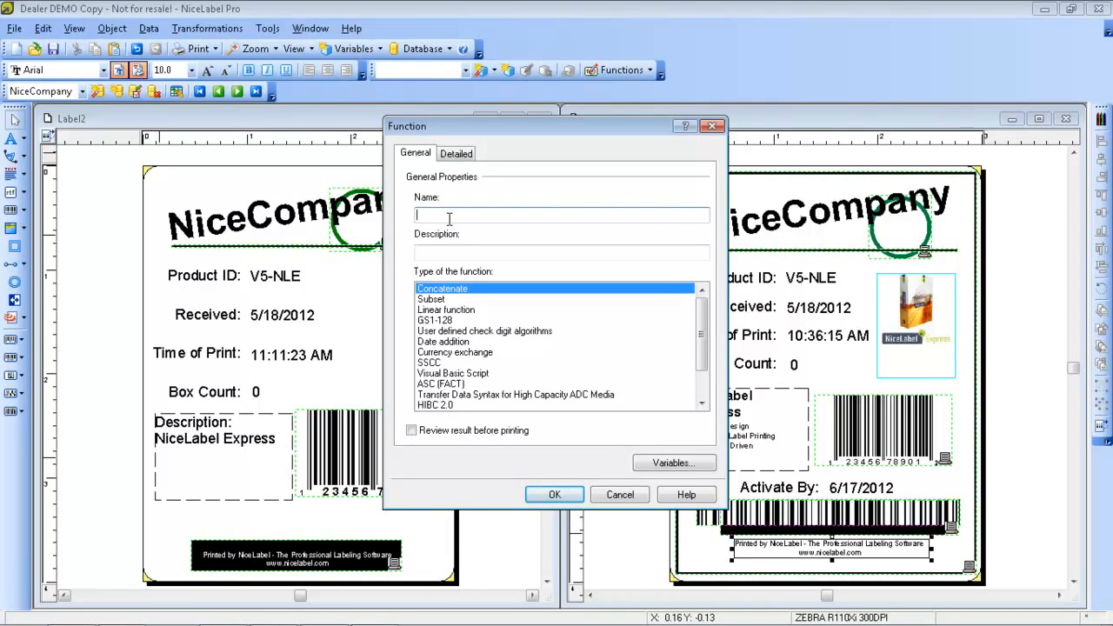
{"action": "type", "text": "Concatenate2"}
{"action": "key", "text": "BackSpace"}
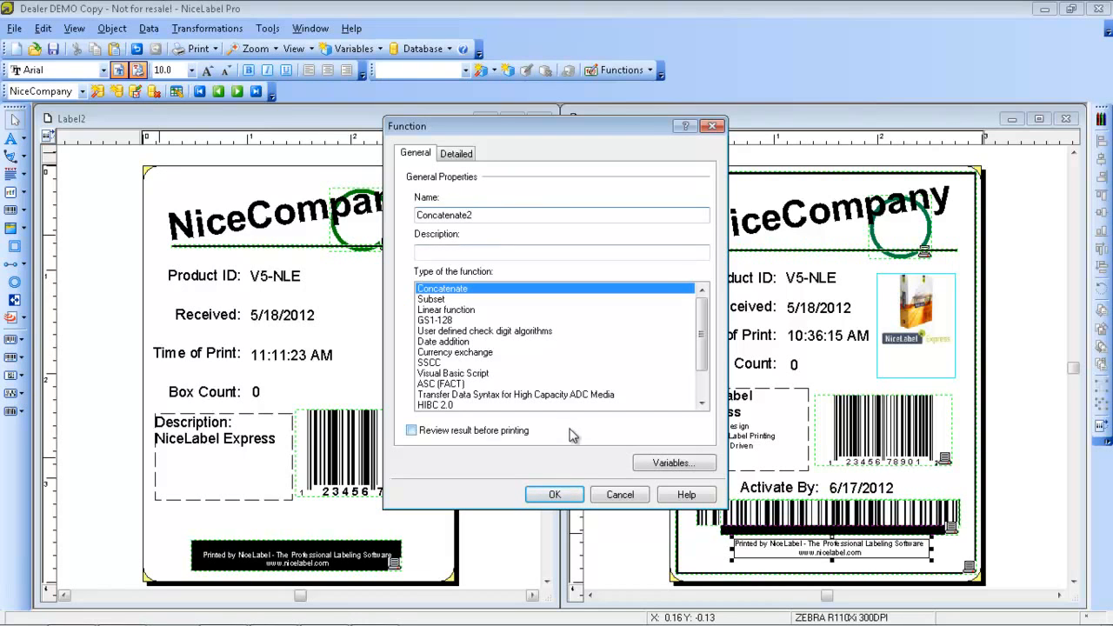
Select Concatenate followed by NiceCompany.Version as the variables of the Concatenate2 function, with no delimiter, and save the function
{"action": "left_click", "coordinate": [459, 154]}
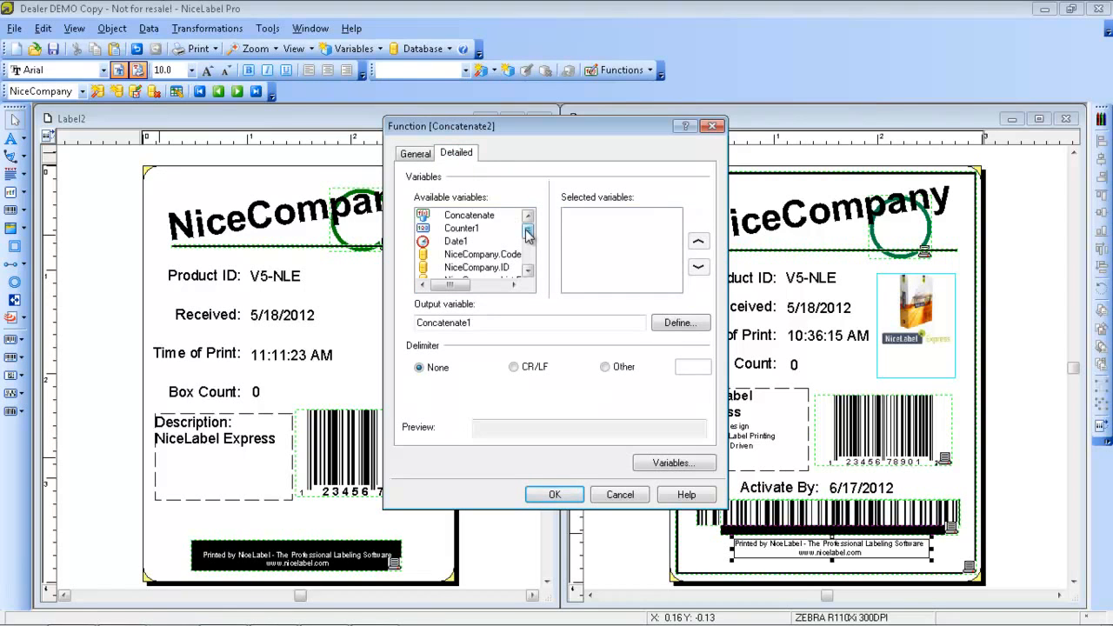
{"action": "mouse_move", "coordinate": [525, 232]}
{"action": "left_mouse_down"}
{"action": "mouse_move", "coordinate": [531, 246]}
{"action": "mouse_move", "coordinate": [538, 228]}
{"action": "left_mouse_up"}
{"action": "double_click", "coordinate": [481, 217]}
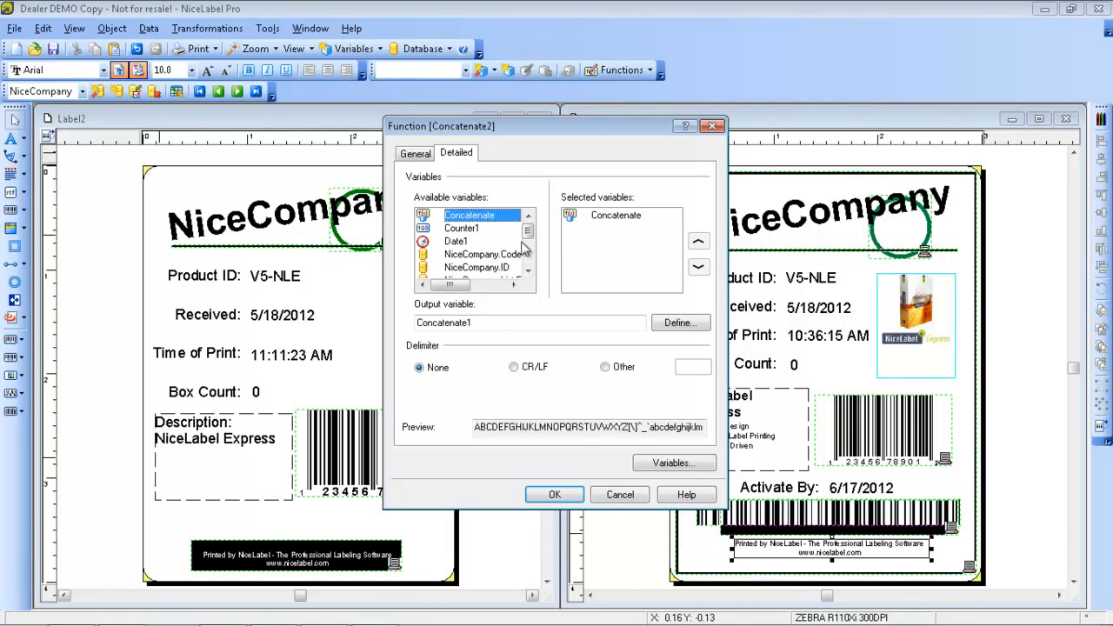
{"action": "left_click_drag", "start_coordinate": [530, 233], "coordinate": [532, 254]}
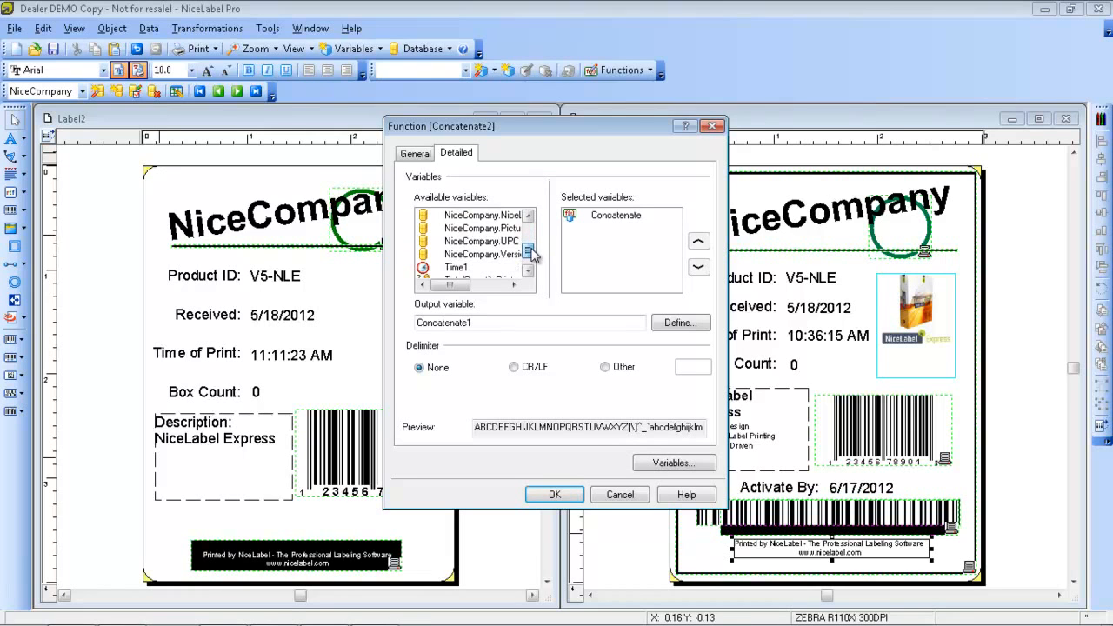
{"action": "double_click", "coordinate": [509, 254]}
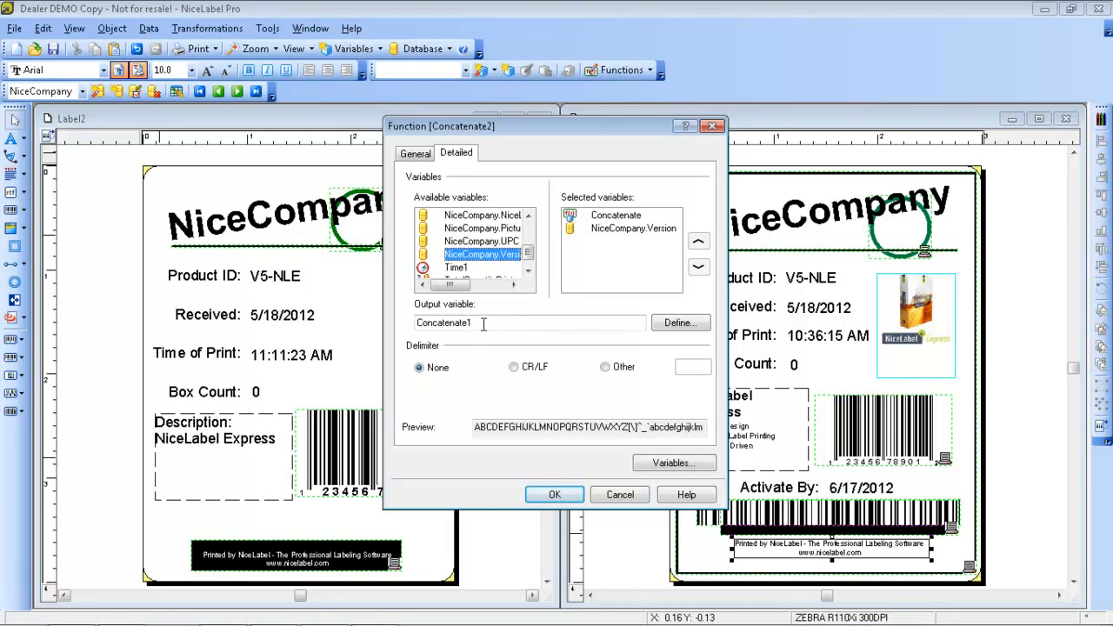
{"action": "left_click", "coordinate": [565, 492]}
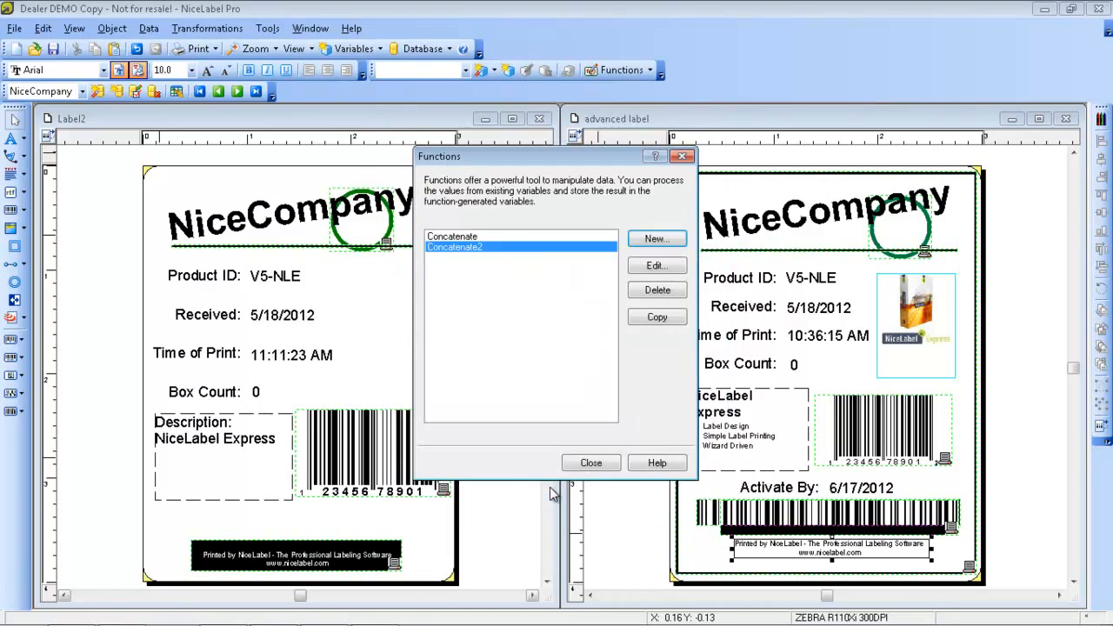
{"action": "left_click", "coordinate": [591, 464]}
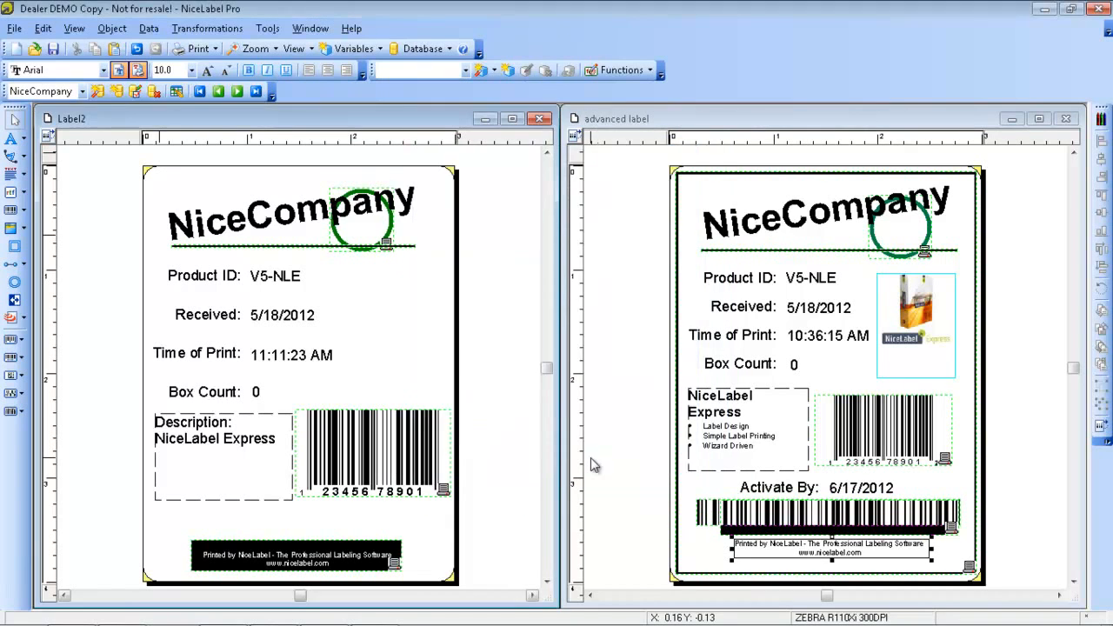
Add a bar code linked to the Concatenate1 variable and place it above the black footer box
{"action": "left_click", "coordinate": [25, 214]}
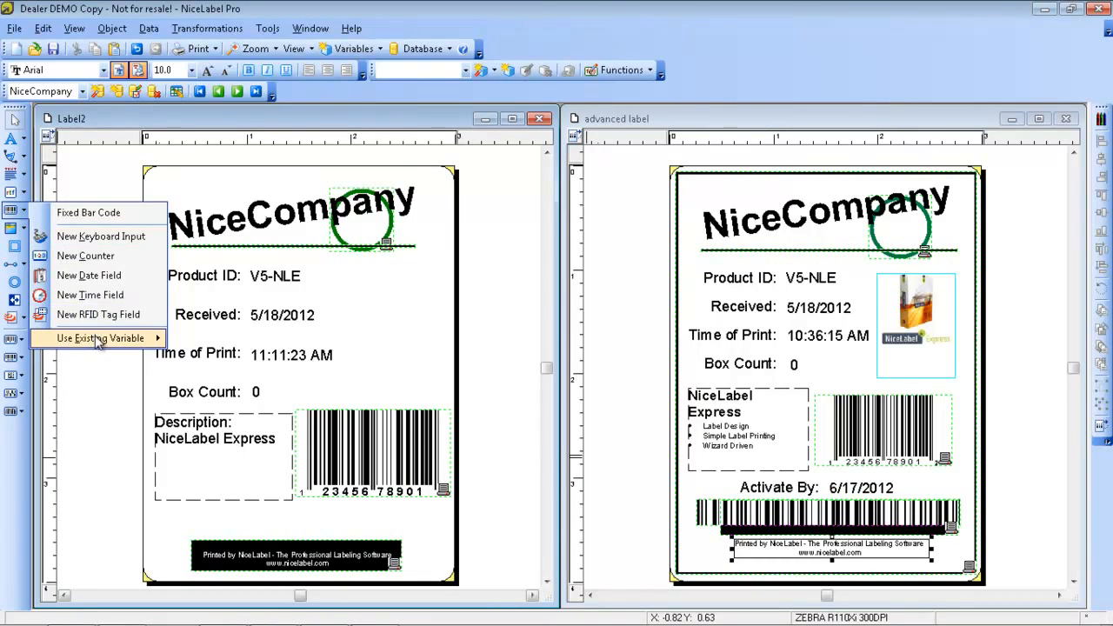
{"action": "mouse_move", "coordinate": [106, 341]}
{"action": "left_click", "coordinate": [214, 355]}
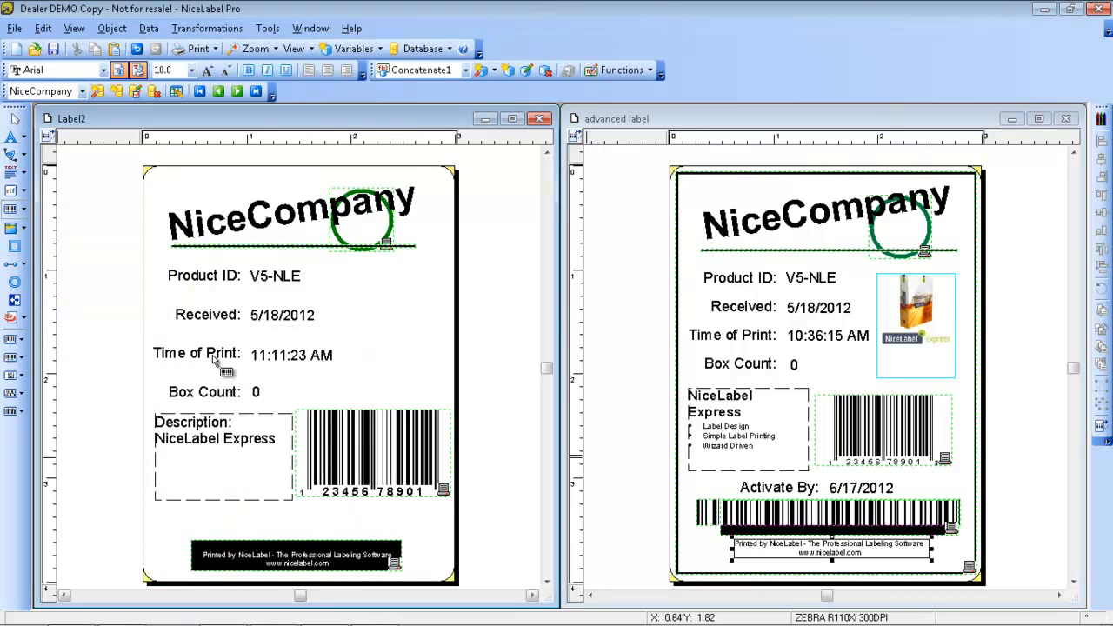
{"action": "left_click", "coordinate": [186, 514]}
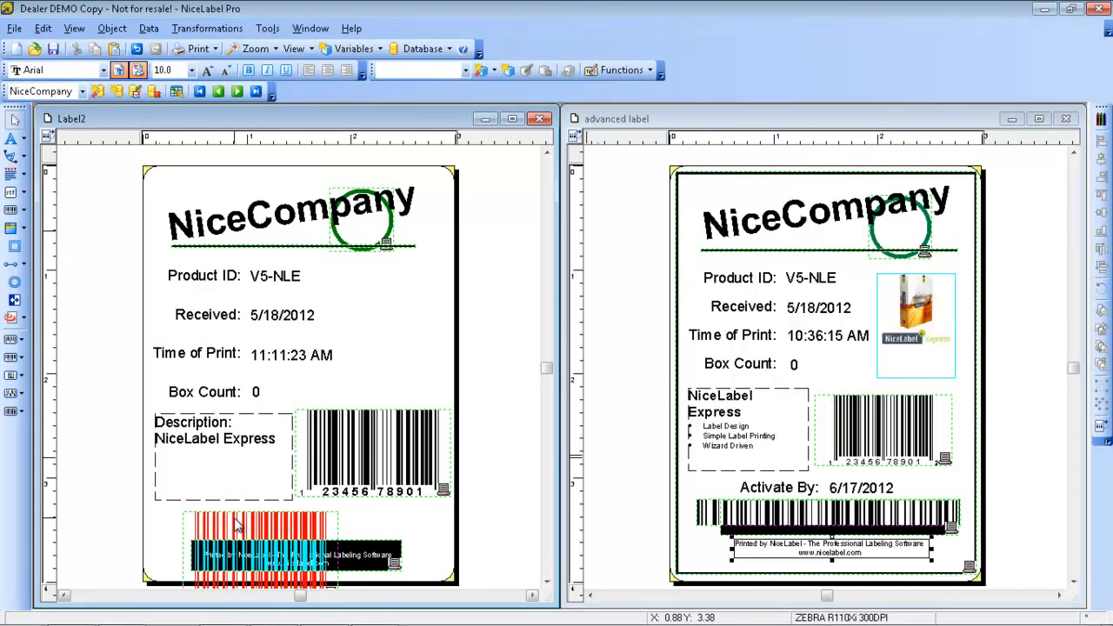
{"action": "left_click_drag", "start_coordinate": [236, 522], "coordinate": [233, 452]}
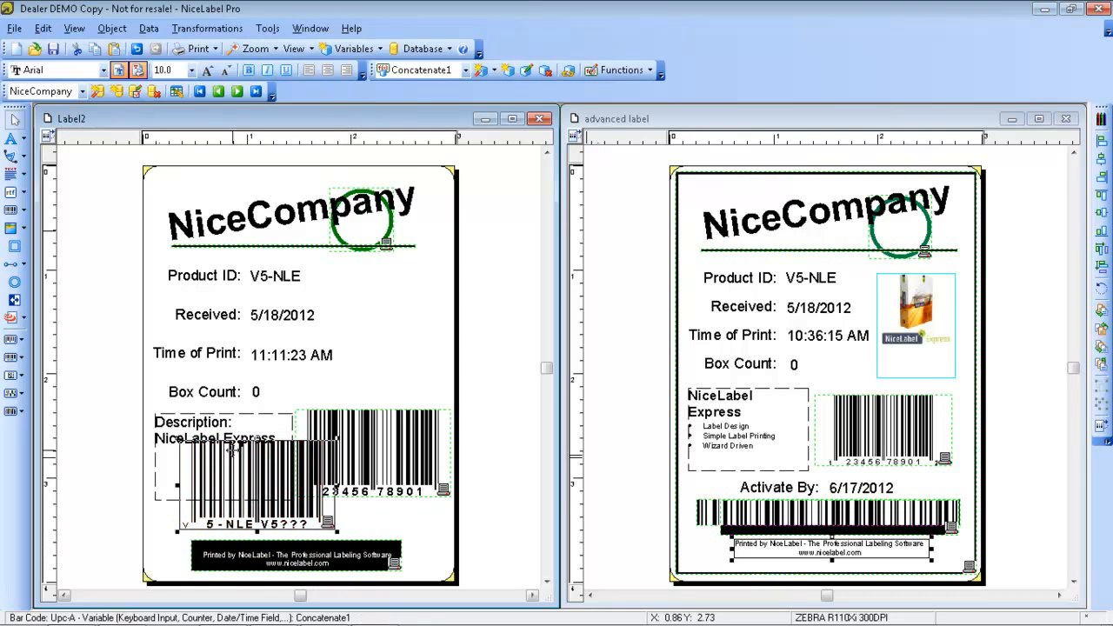
Change the bar code type of the Concatenate1 bar code to Code128
{"action": "double_click", "coordinate": [240, 493]}
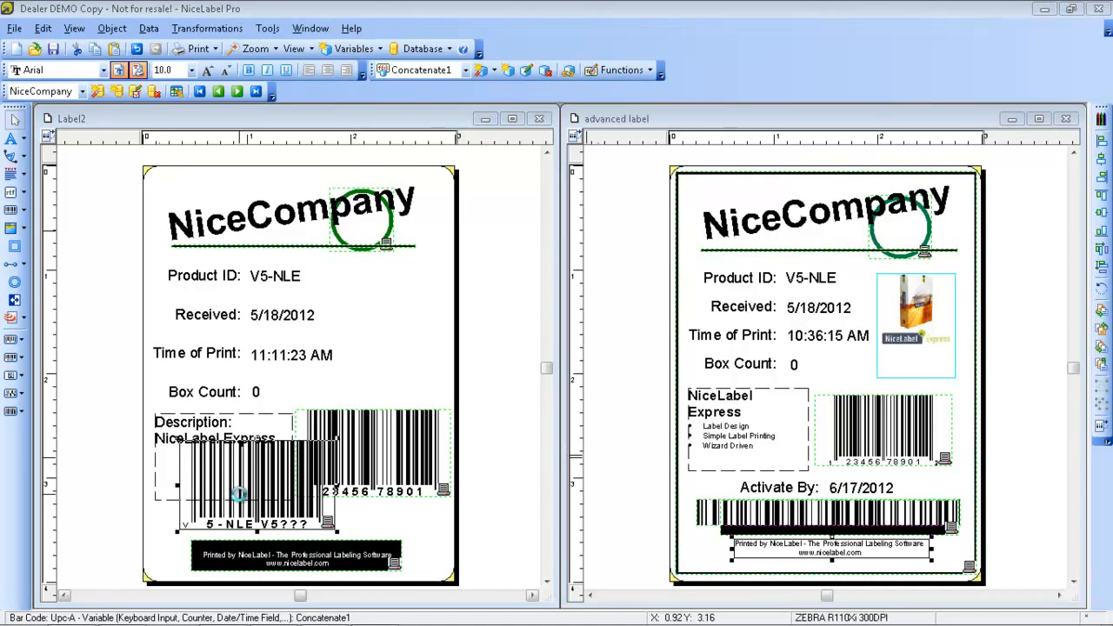
{"action": "left_click", "coordinate": [437, 168]}
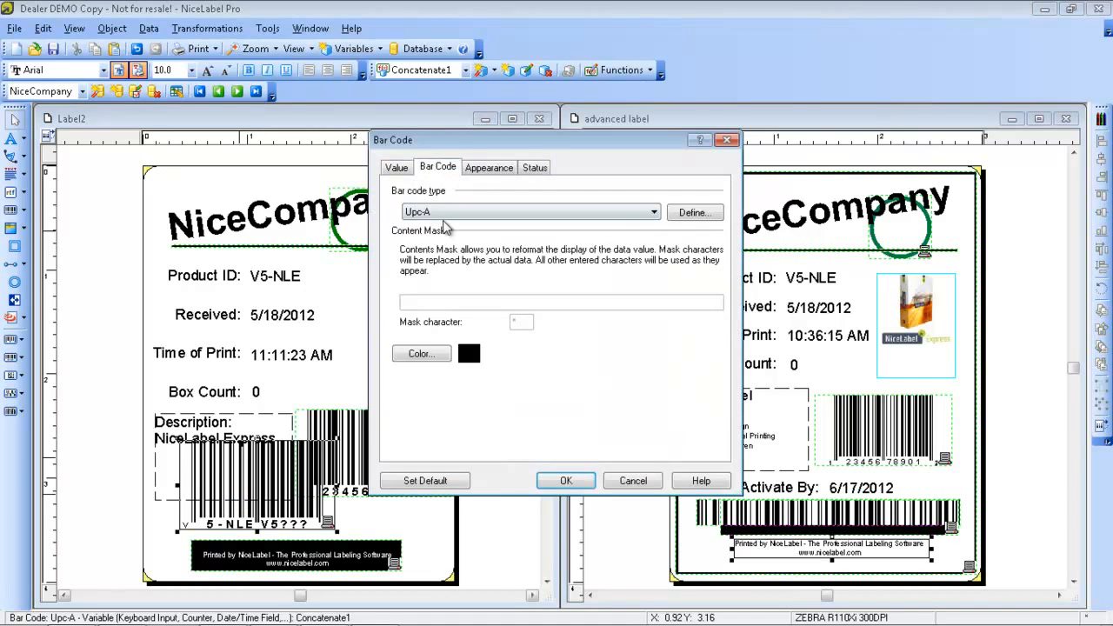
{"action": "left_click", "coordinate": [450, 214]}
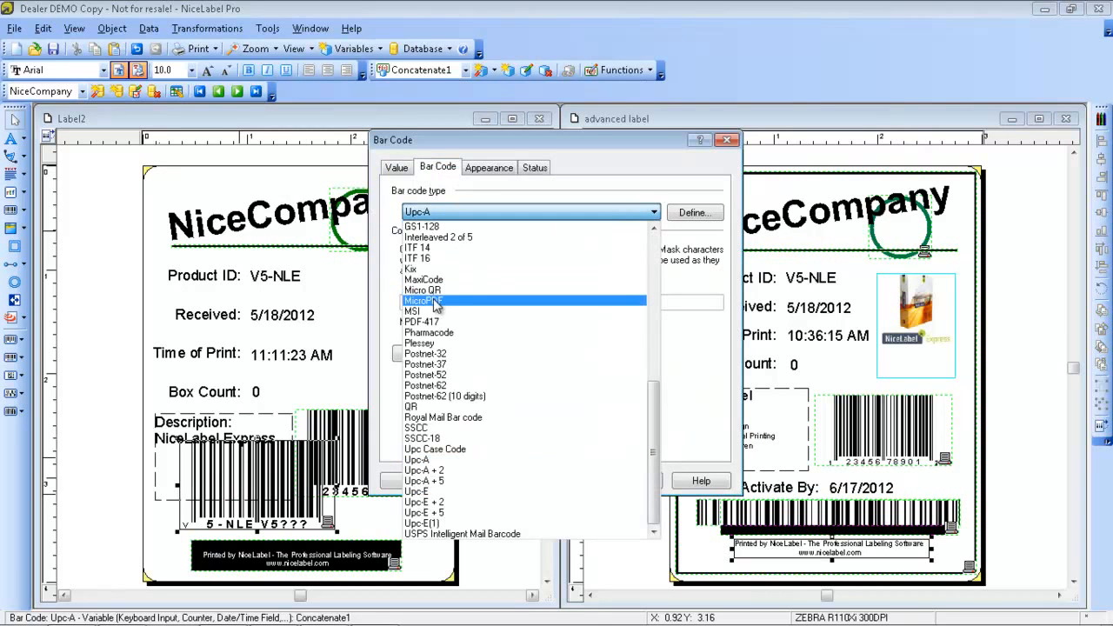
{"action": "left_click_drag", "start_coordinate": [654, 396], "coordinate": [665, 256]}
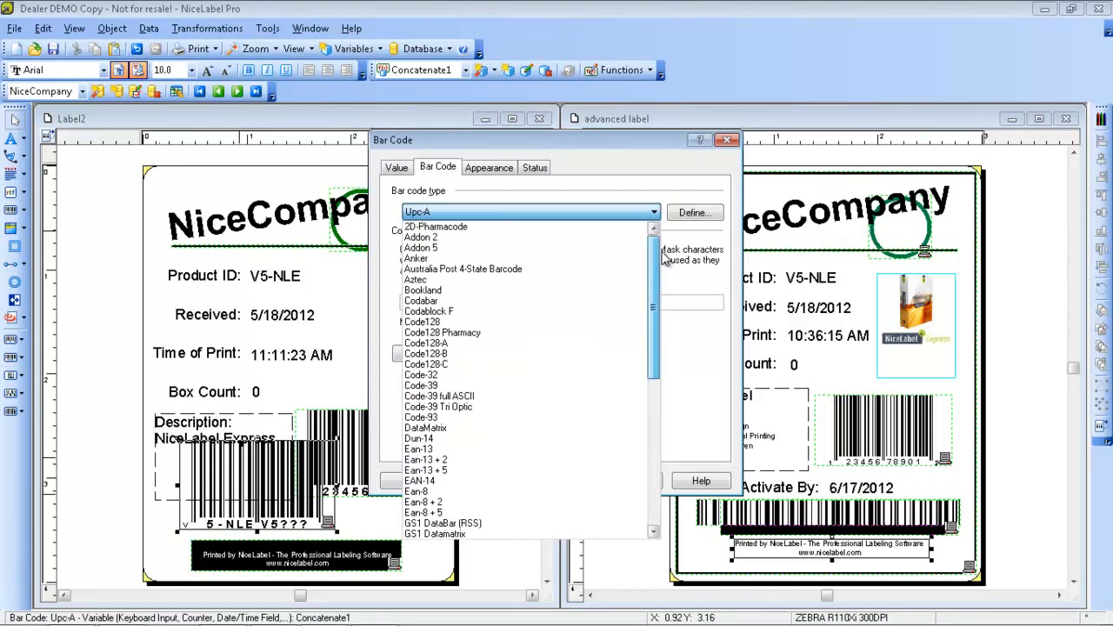
{"action": "left_click", "coordinate": [440, 322]}
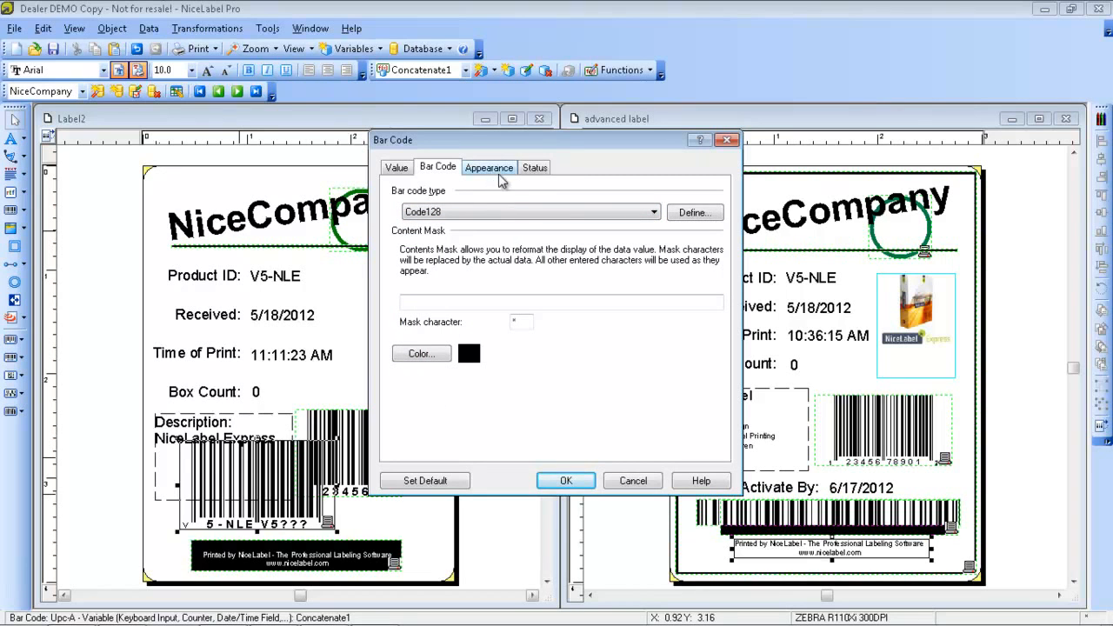
Set the Code128 bar code's human readable text to No interpretation and apply the bar code properties
{"action": "left_click", "coordinate": [686, 217]}
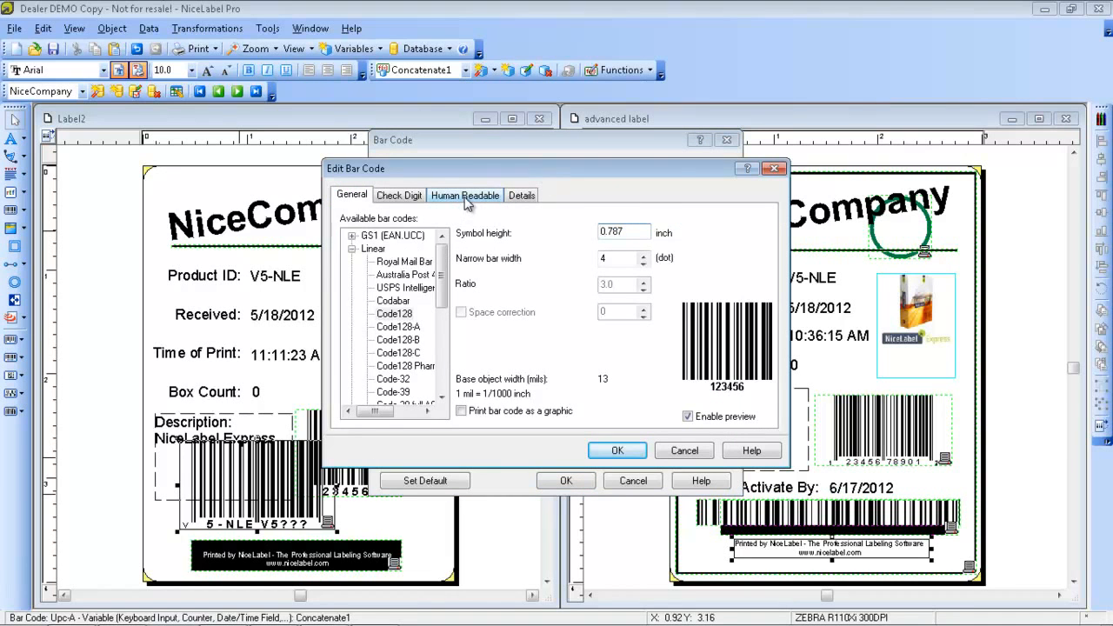
{"action": "left_click", "coordinate": [466, 196]}
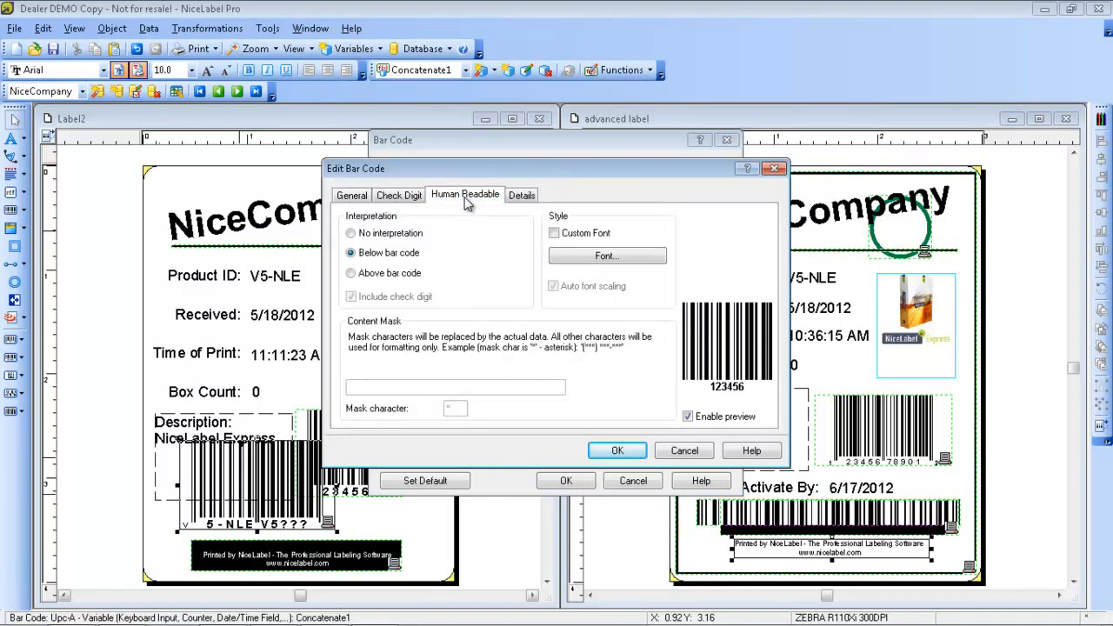
{"action": "left_click", "coordinate": [351, 234]}
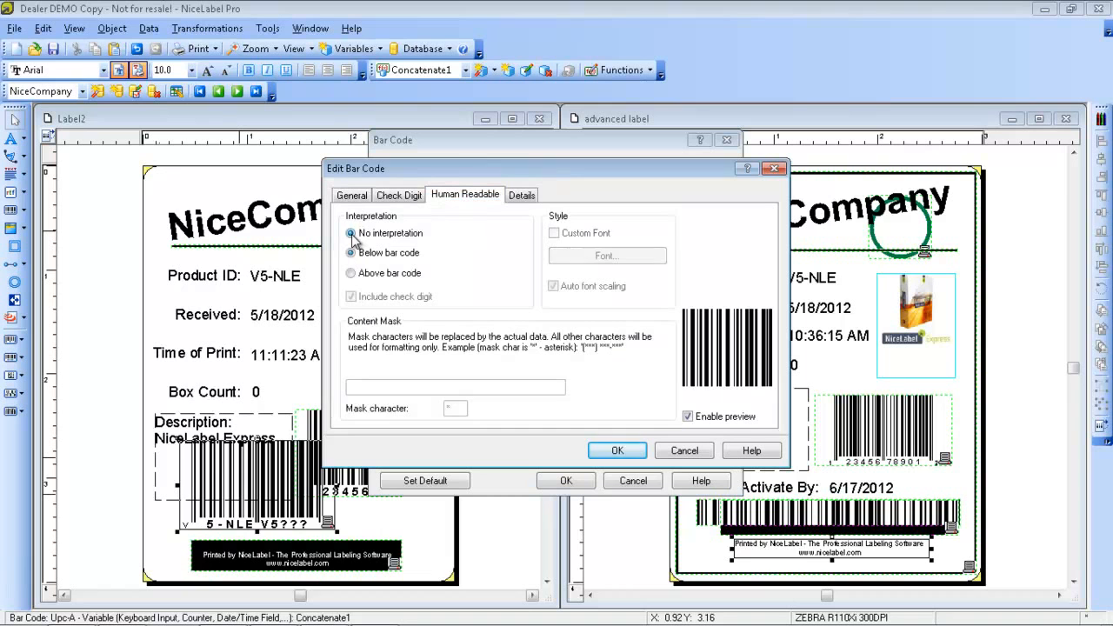
{"action": "left_click", "coordinate": [614, 450]}
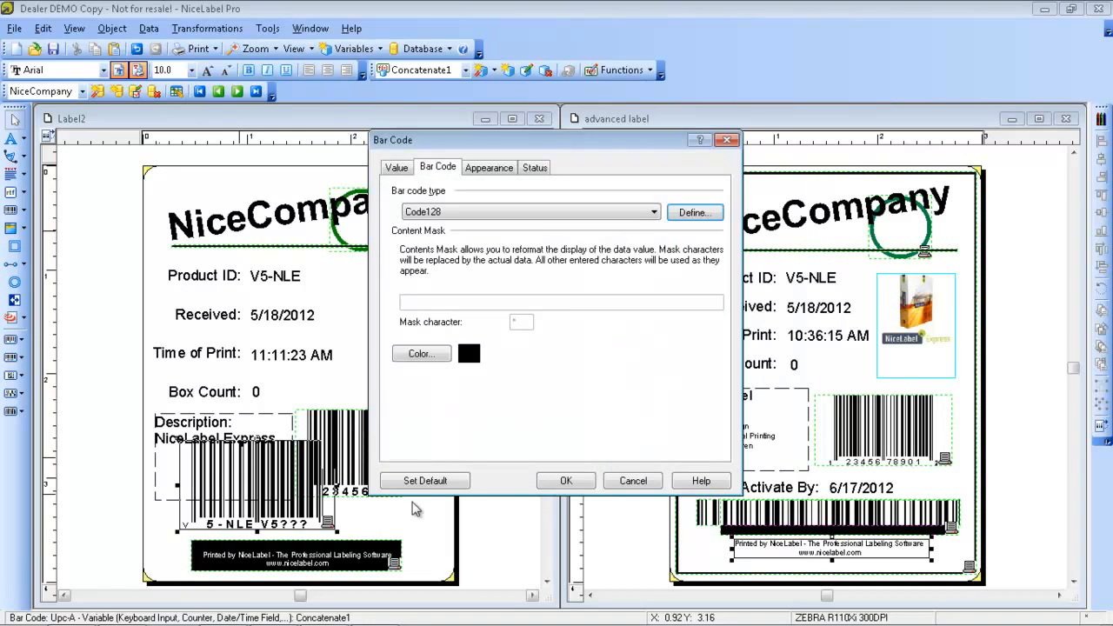
{"action": "left_click", "coordinate": [555, 483]}
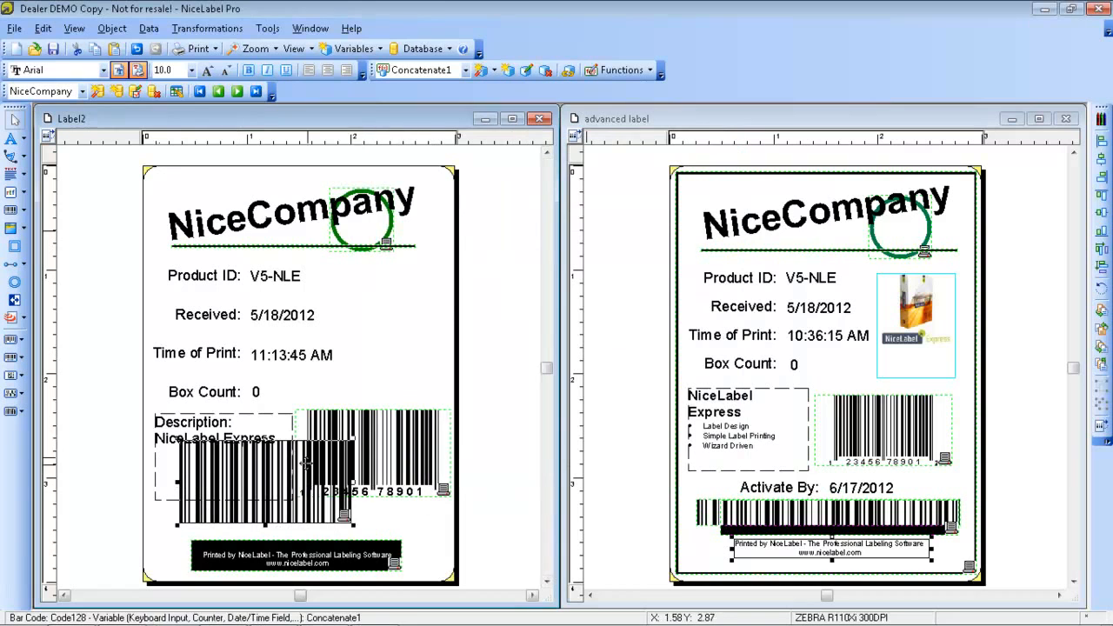
Flatten and widen the Code128 bar code so it fits between the description box and the black footer
{"action": "left_click_drag", "start_coordinate": [305, 461], "coordinate": [288, 504]}
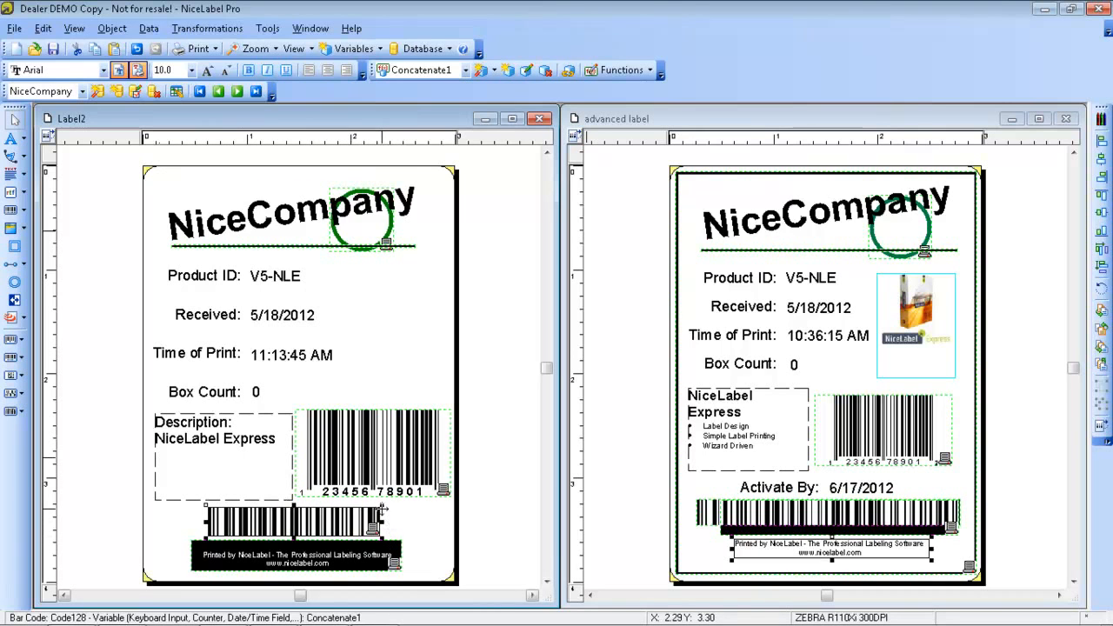
{"action": "left_click_drag", "start_coordinate": [390, 500], "coordinate": [350, 523]}
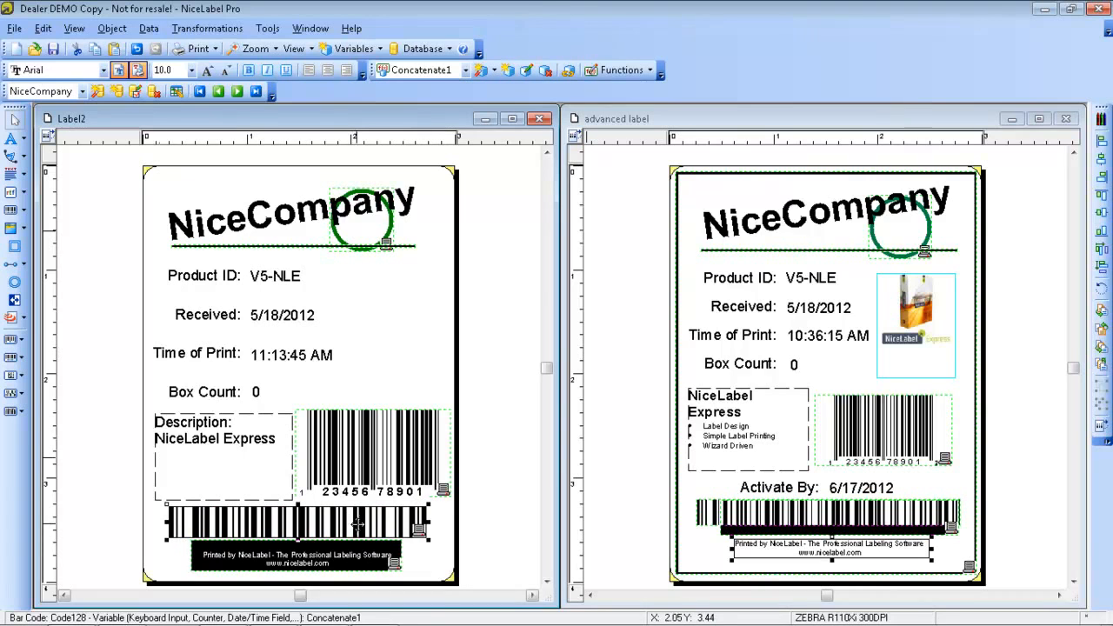
{"action": "left_click", "coordinate": [430, 559]}
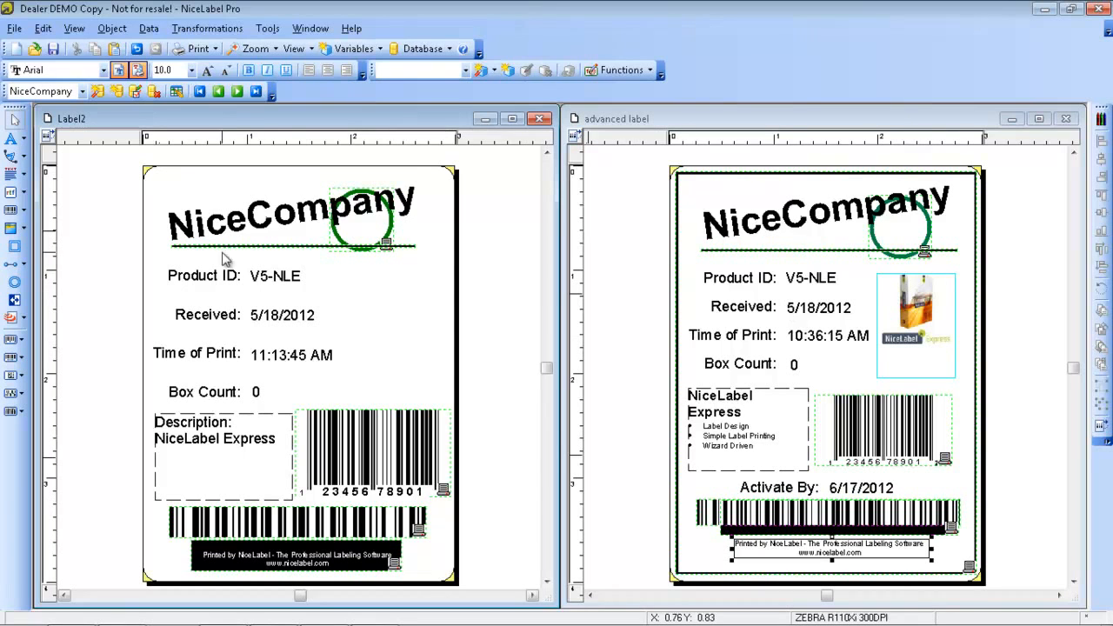
Place a picture linked to the NiceCompany.Picture variable beside the product ID, date and time fields, and enlarge it to fill the space
{"action": "left_click", "coordinate": [24, 229]}
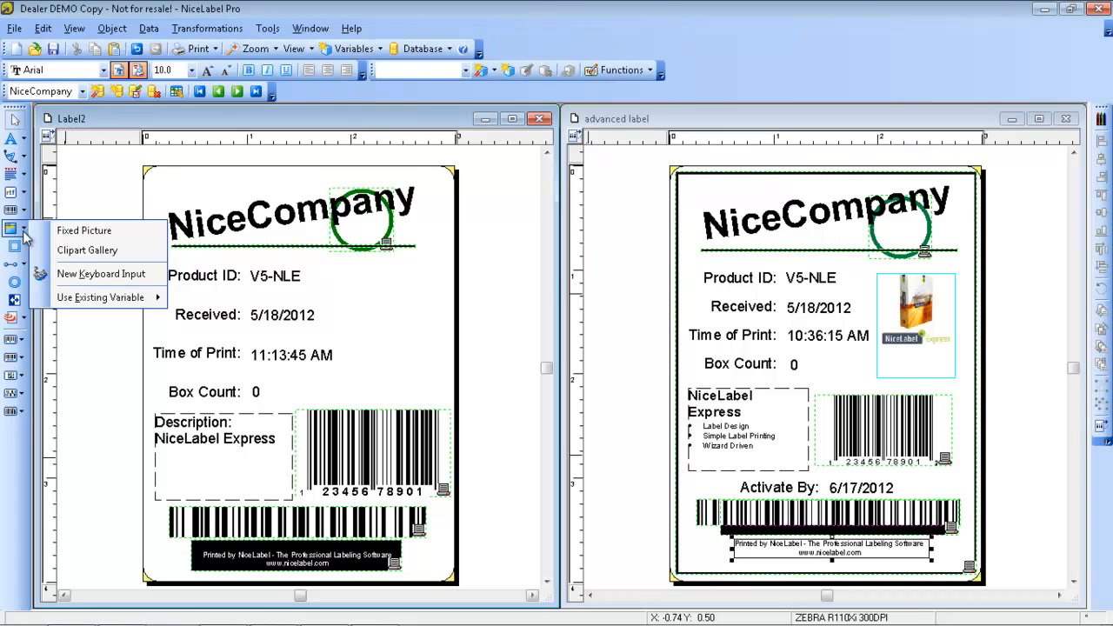
{"action": "mouse_move", "coordinate": [95, 299]}
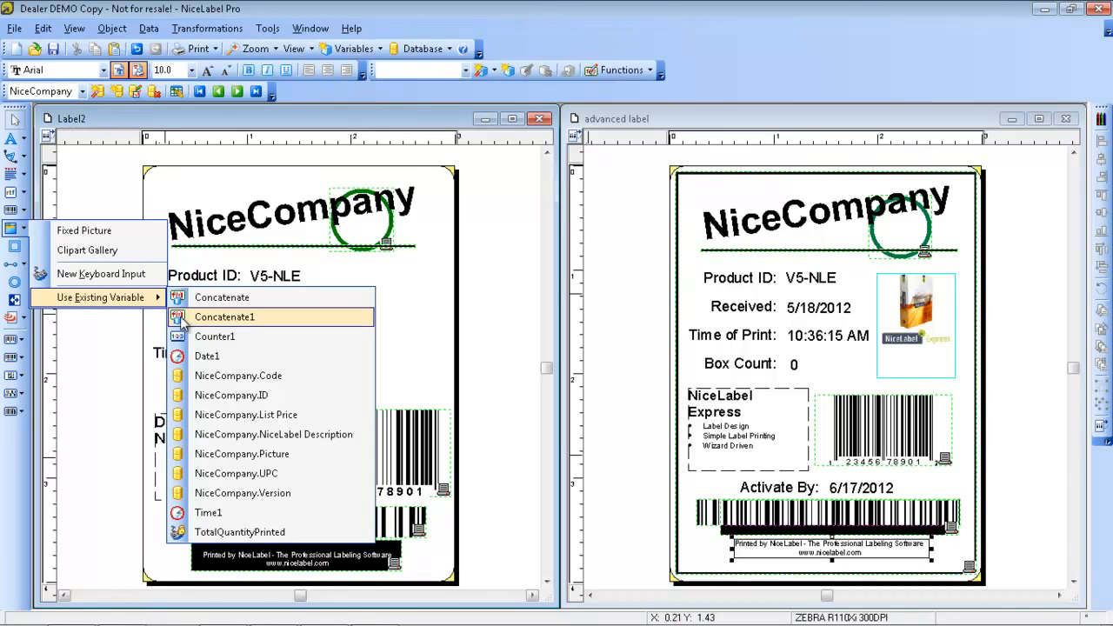
{"action": "left_click", "coordinate": [265, 461]}
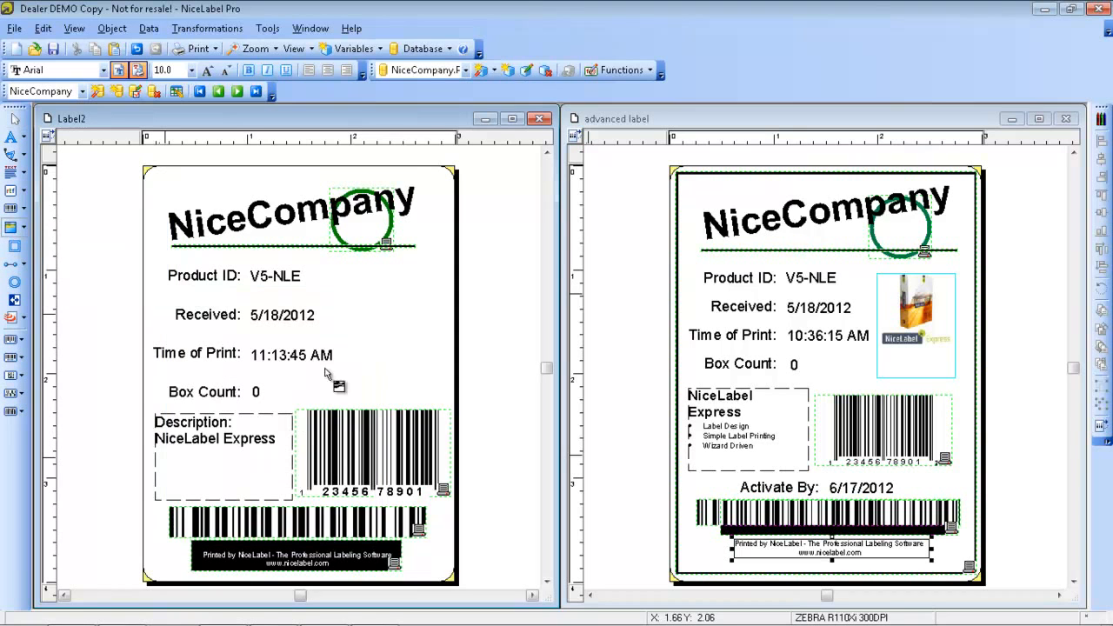
{"action": "left_click", "coordinate": [352, 285]}
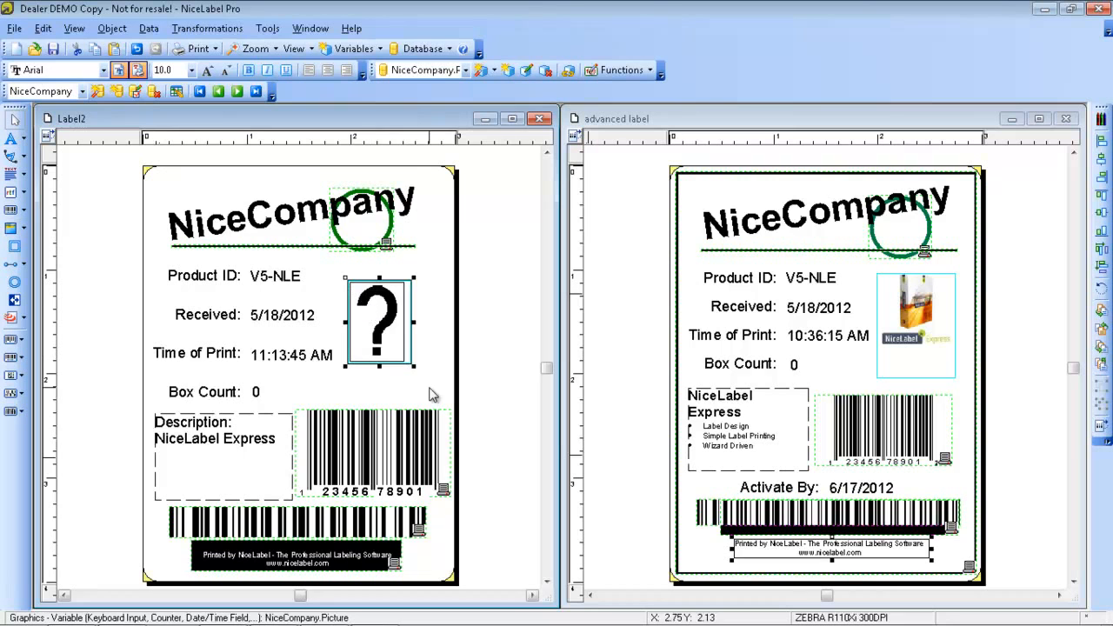
{"action": "left_click_drag", "start_coordinate": [413, 365], "coordinate": [450, 400]}
{"action": "left_click_drag", "start_coordinate": [412, 360], "coordinate": [416, 367]}
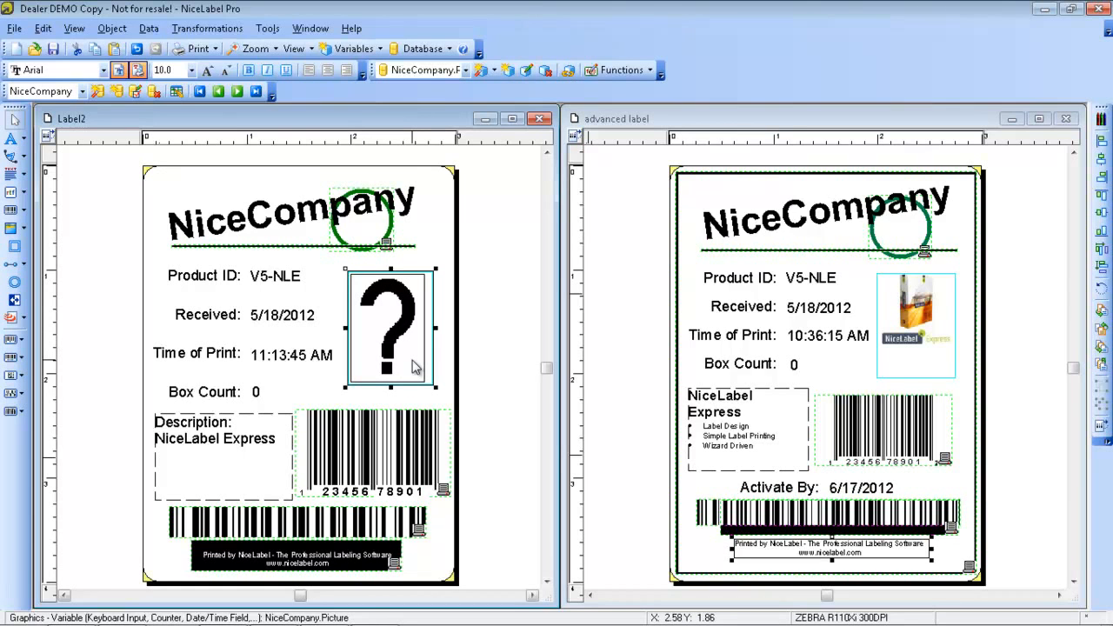
{"action": "left_click", "coordinate": [439, 253]}
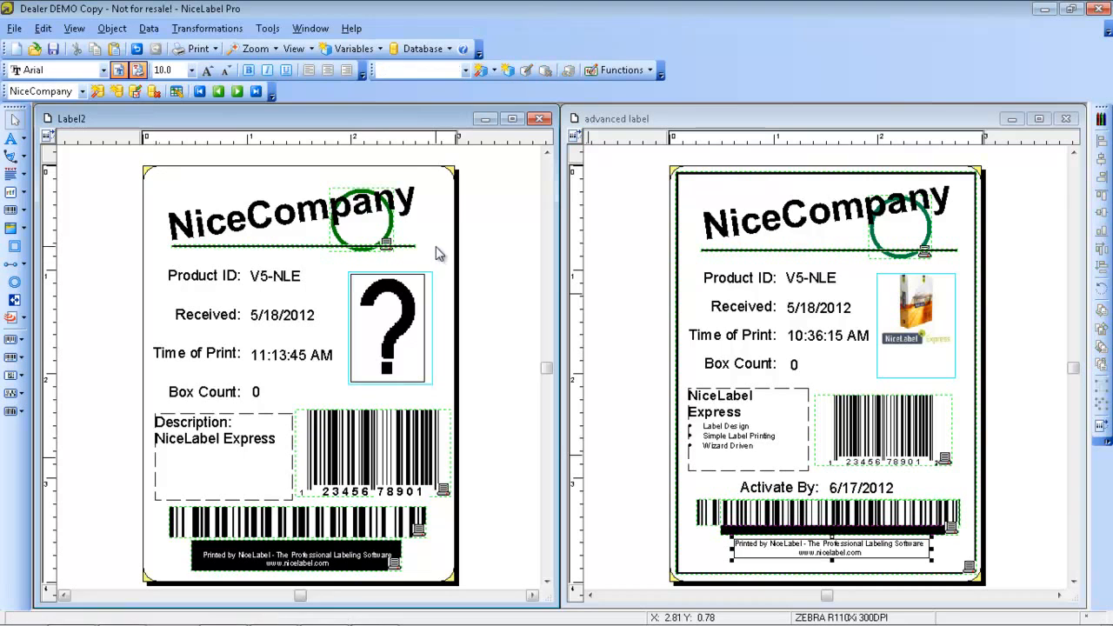
Check the default Pictures folder path in the program options, and close the options without changes
{"action": "left_click", "coordinate": [268, 28]}
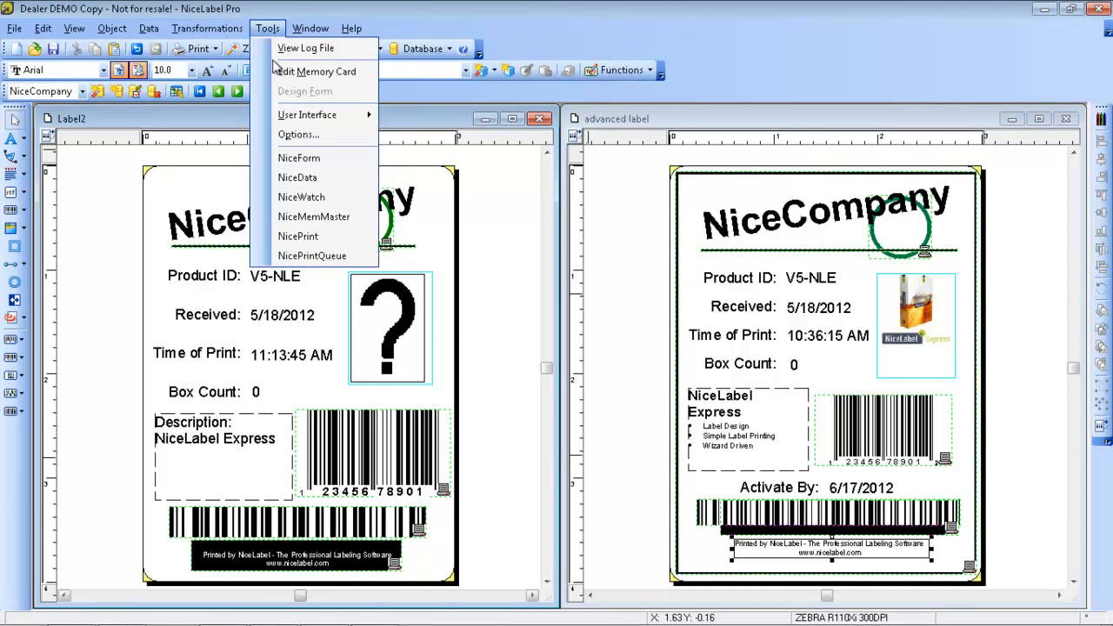
{"action": "left_click", "coordinate": [298, 136]}
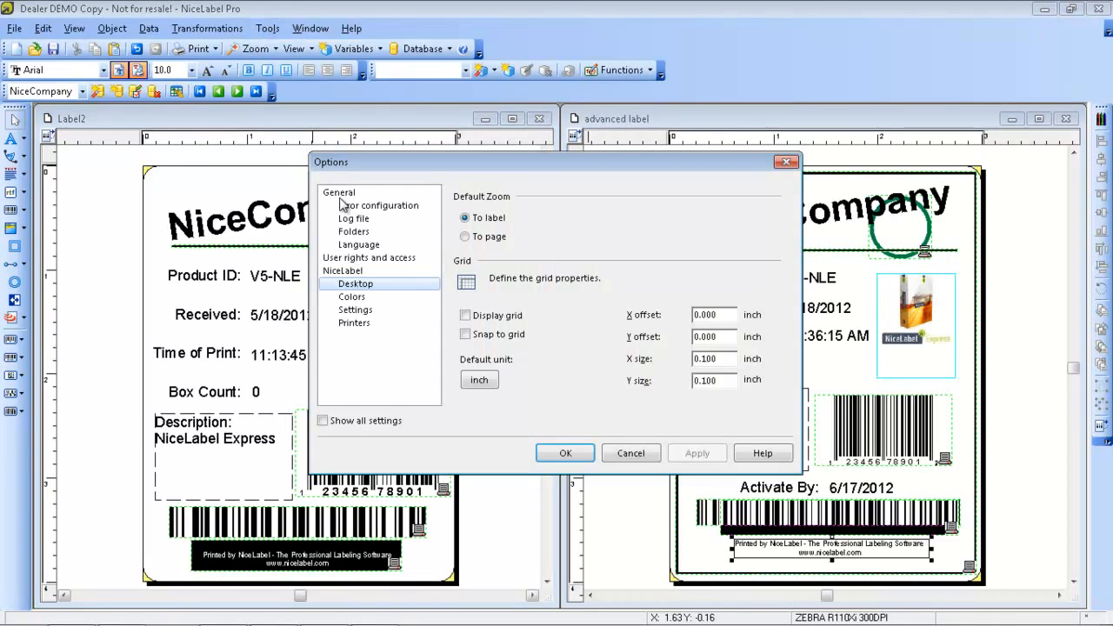
{"action": "left_click", "coordinate": [353, 231]}
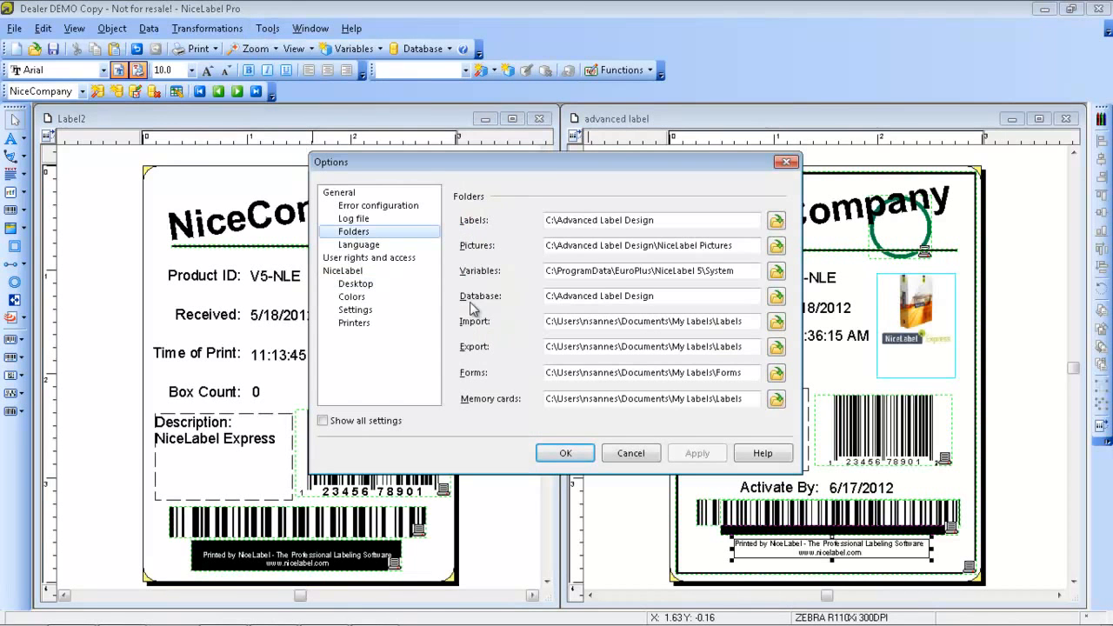
{"action": "left_click_drag", "start_coordinate": [558, 246], "coordinate": [750, 253]}
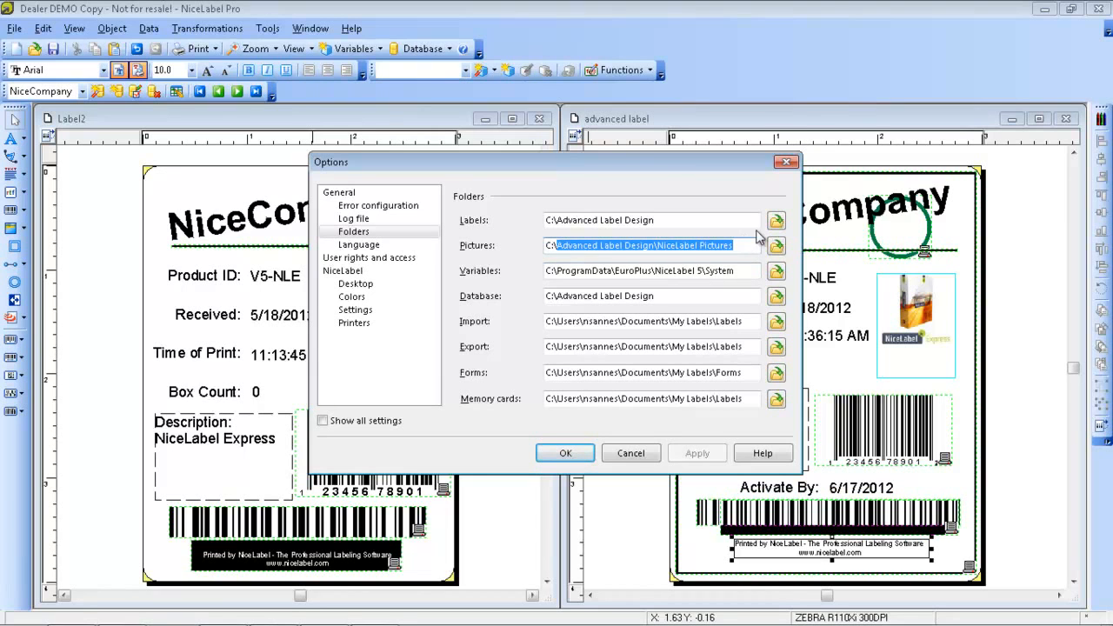
{"action": "left_click", "coordinate": [784, 162]}
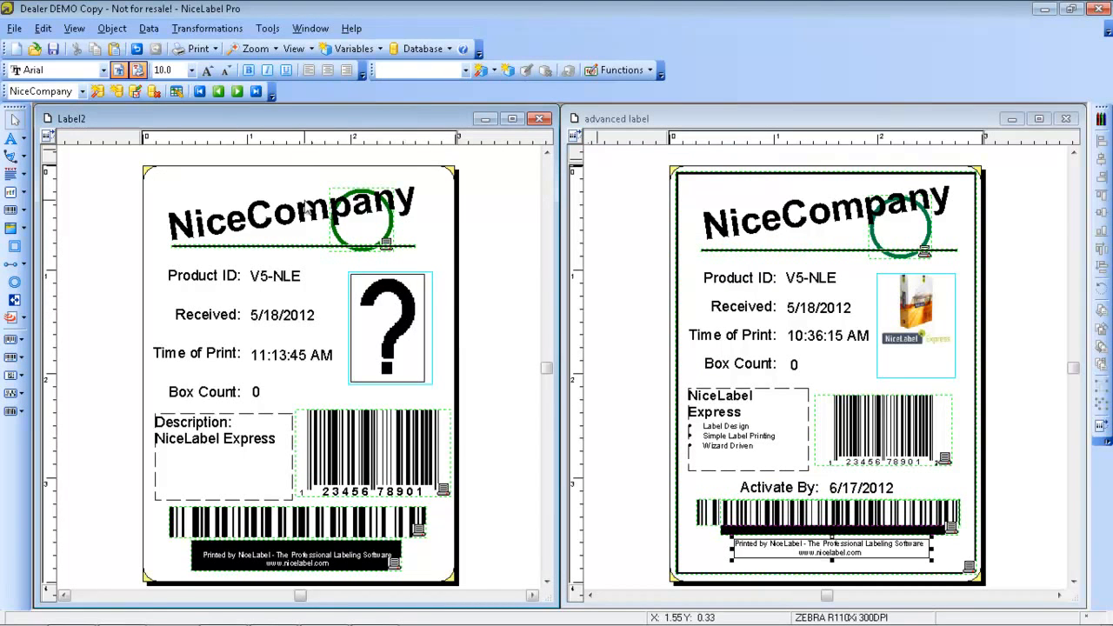
Open the NiceCompany.Picture variable's data processing settings and start editing its prefix
{"action": "left_click", "coordinate": [149, 28]}
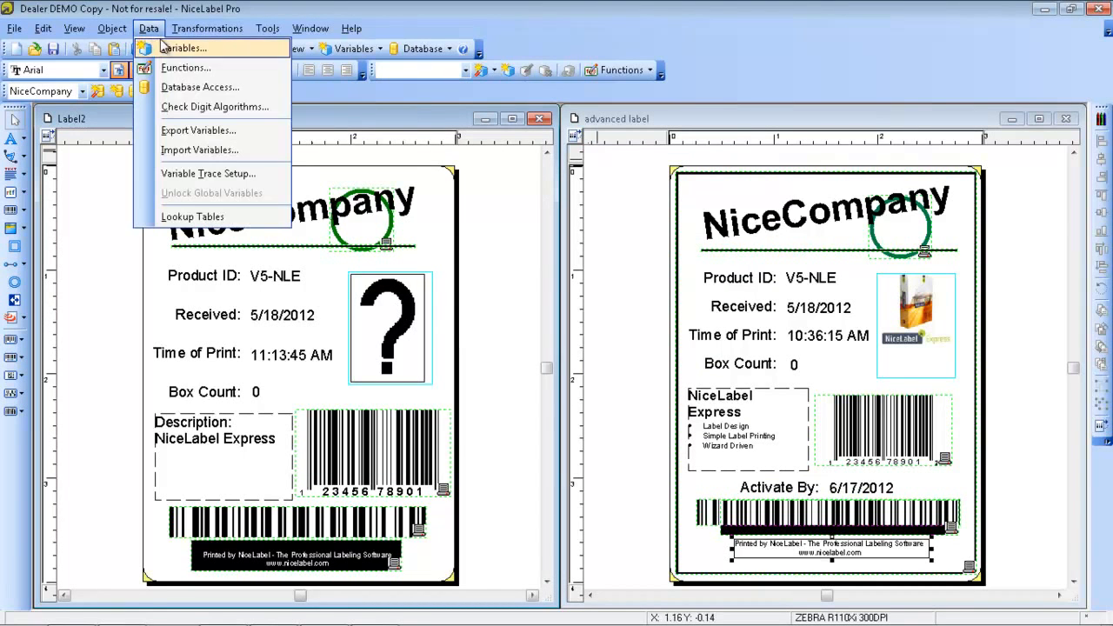
{"action": "left_click", "coordinate": [178, 48]}
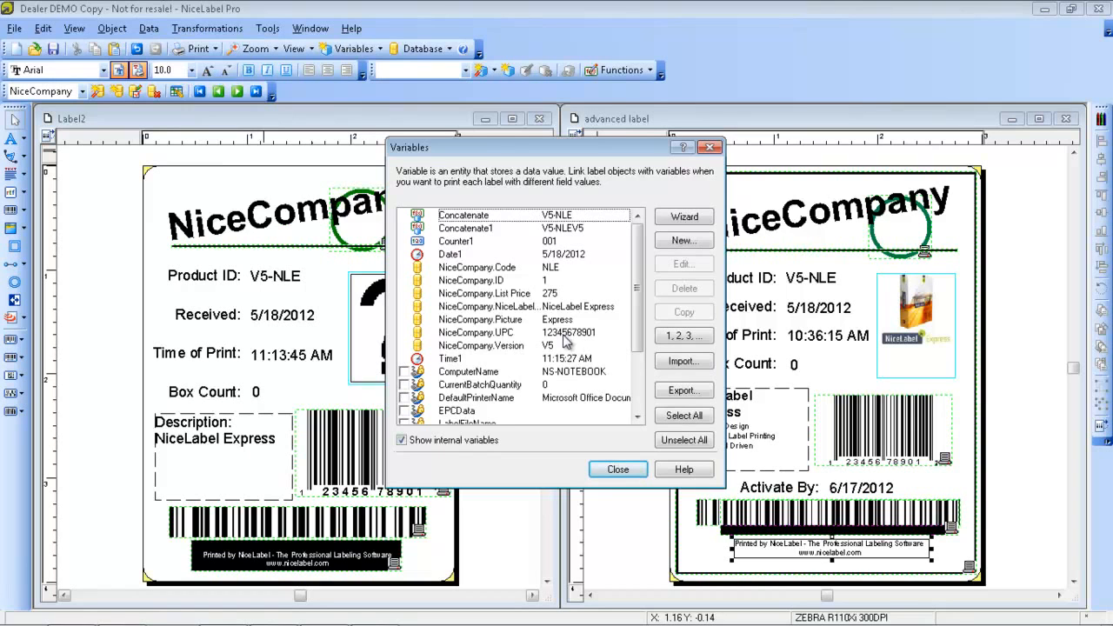
{"action": "left_click", "coordinate": [522, 320]}
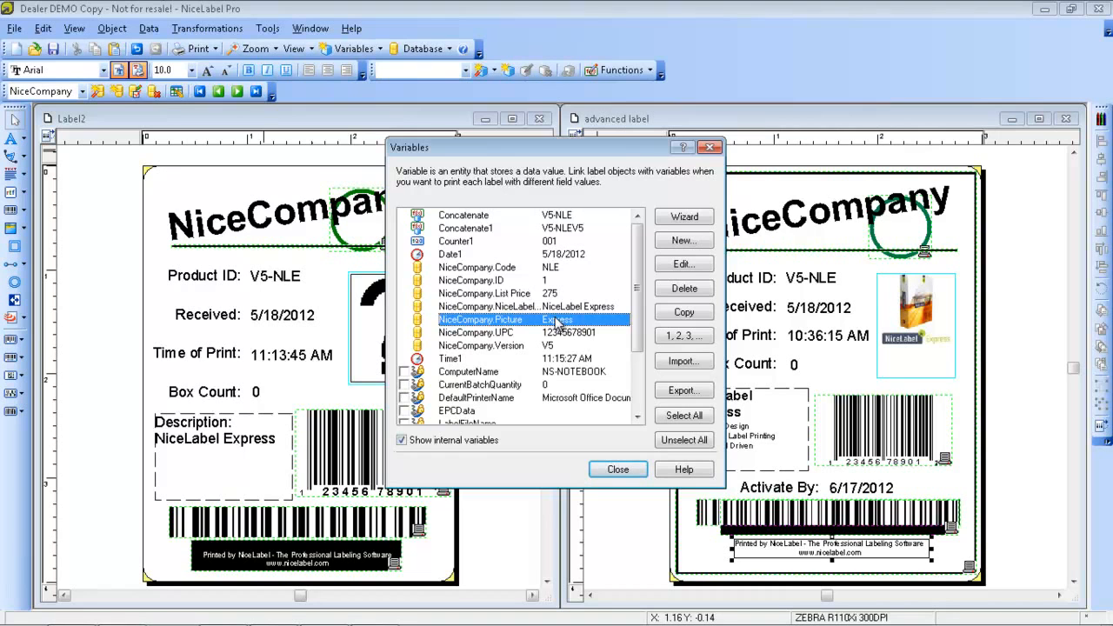
{"action": "double_click", "coordinate": [556, 322]}
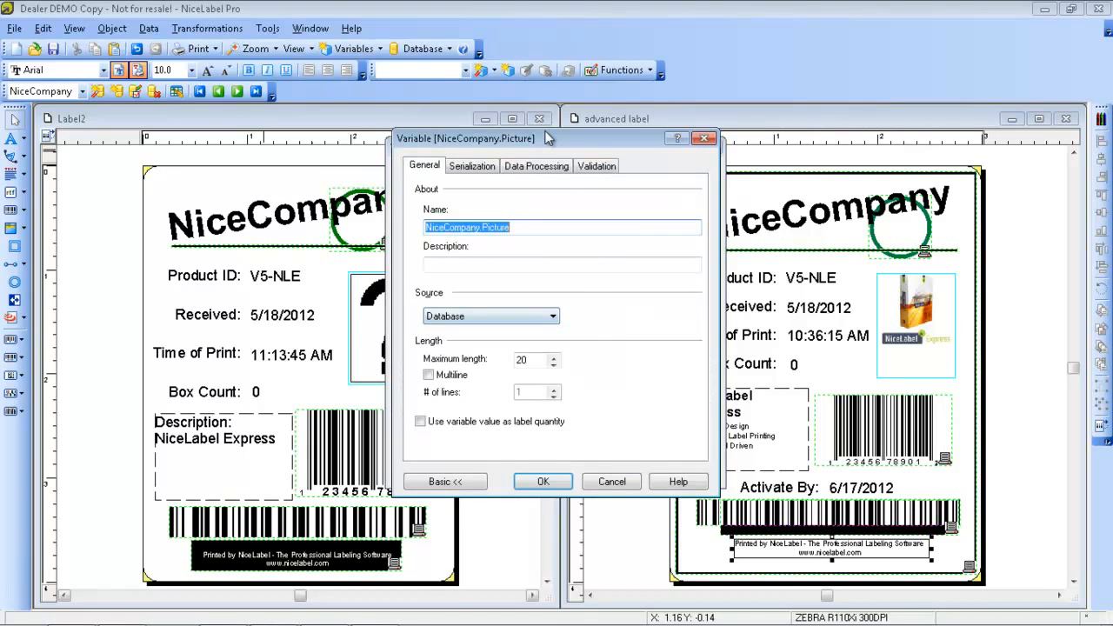
{"action": "left_click", "coordinate": [529, 167]}
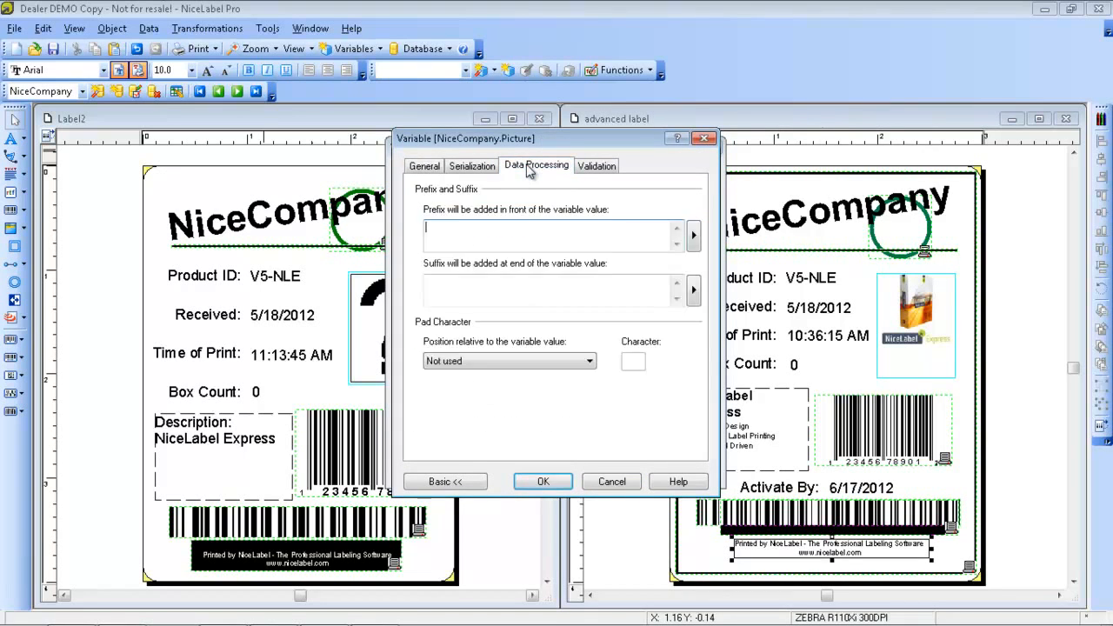
{"action": "left_click", "coordinate": [510, 240]}
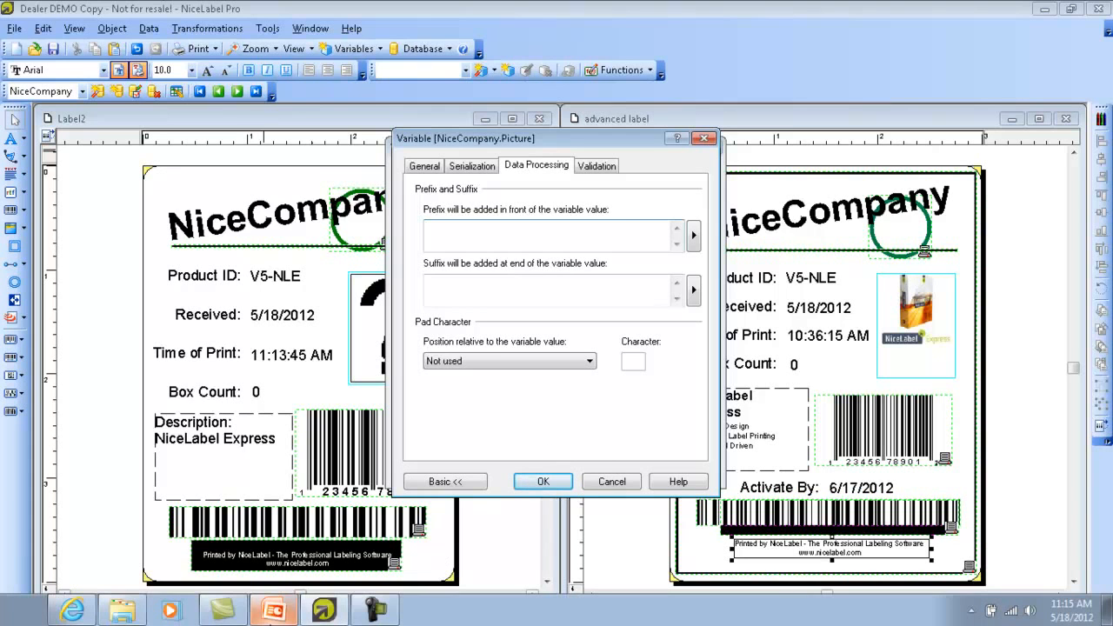
Set the NiceCompany.Picture variable's prefix to the pictures folder path copied from the file explorer, C:\Advanced Label Design\NiceLabel Pictures\
{"action": "left_click", "coordinate": [120, 611]}
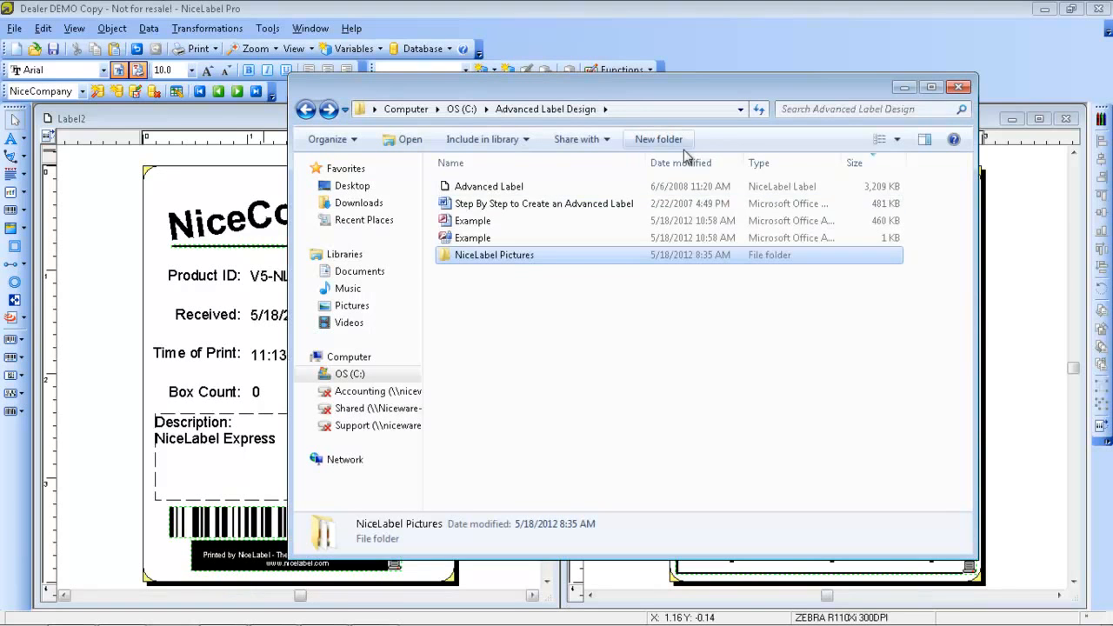
{"action": "double_click", "coordinate": [530, 256]}
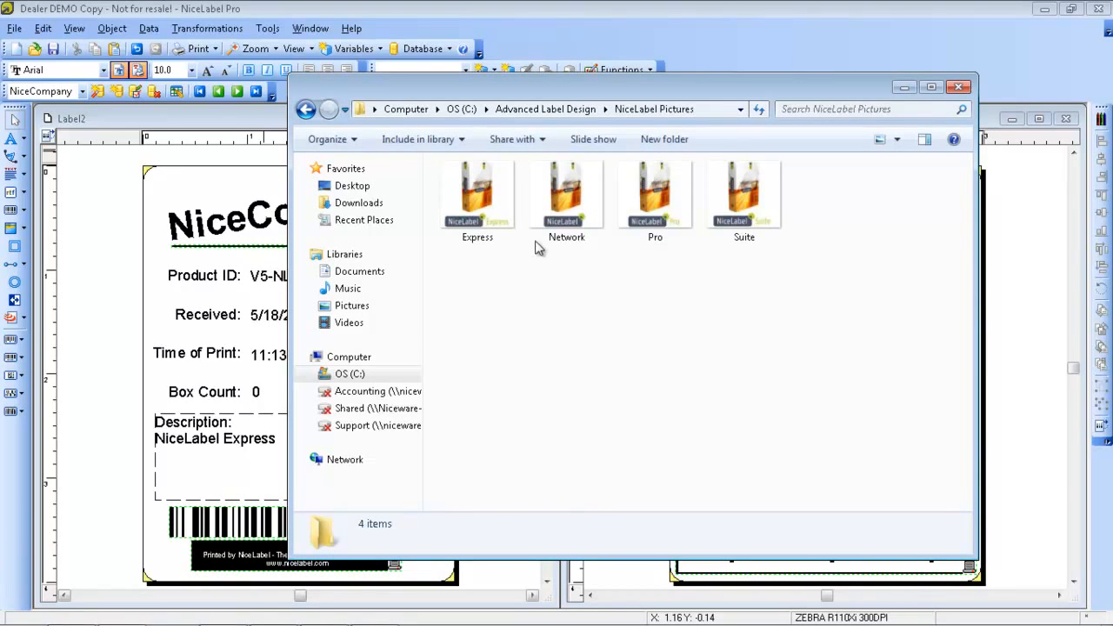
{"action": "left_click", "coordinate": [729, 108]}
{"action": "key", "text": "ctrl+c"}
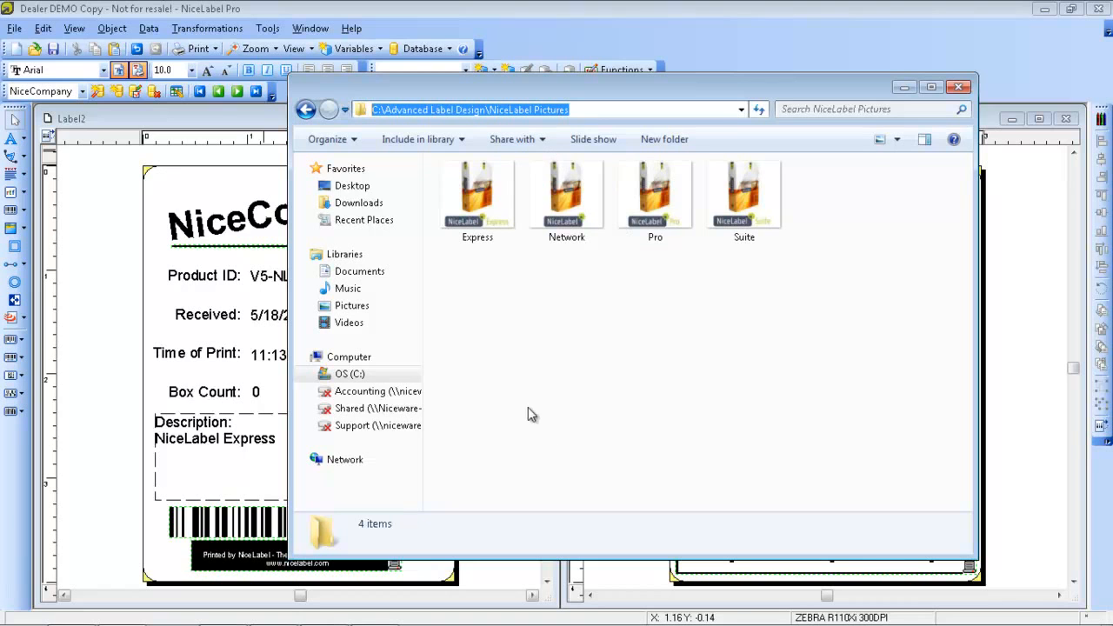
{"action": "left_click", "coordinate": [910, 86]}
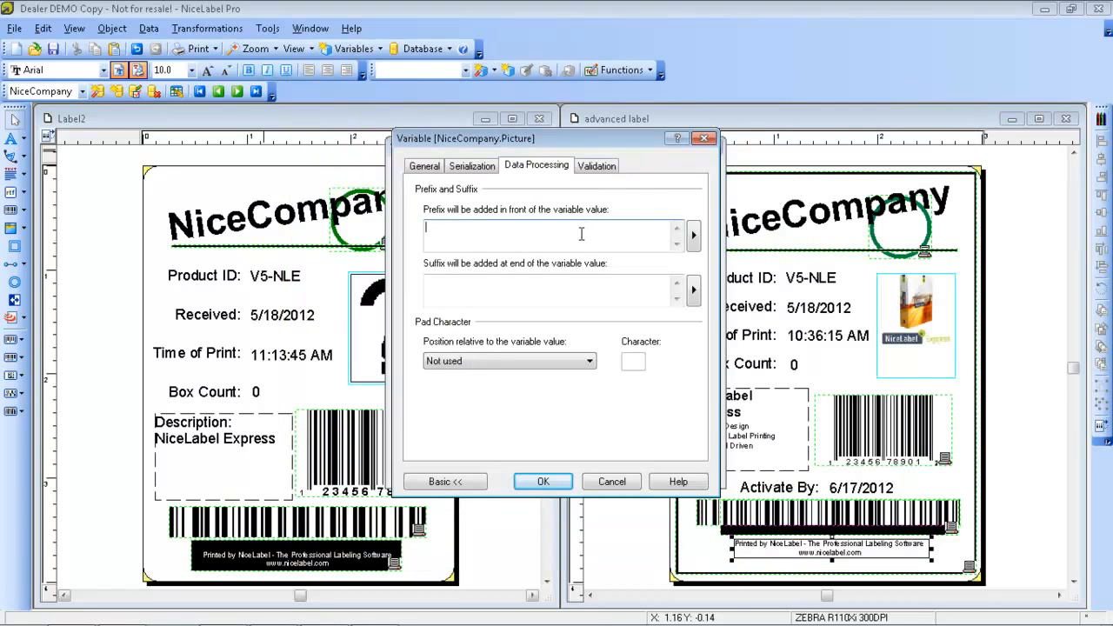
{"action": "key", "text": "ctrl+v"}
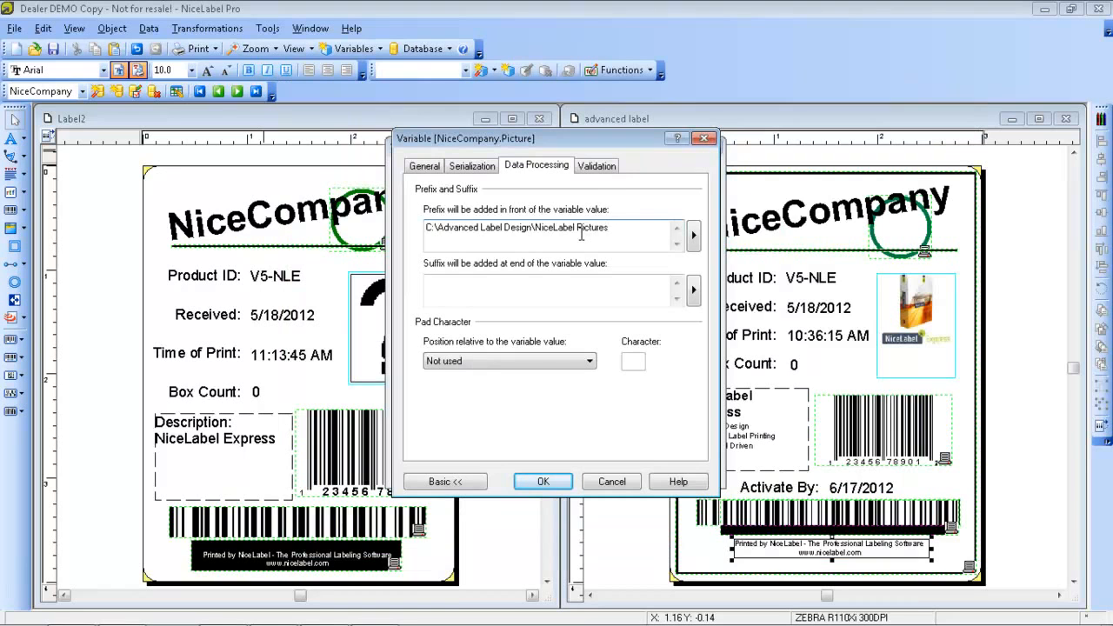
{"action": "type", "text": "\\"}
Set the NiceCompany.Picture variable's suffix to .JPG, apply the variable settings and return to the label
{"action": "left_click", "coordinate": [570, 296]}
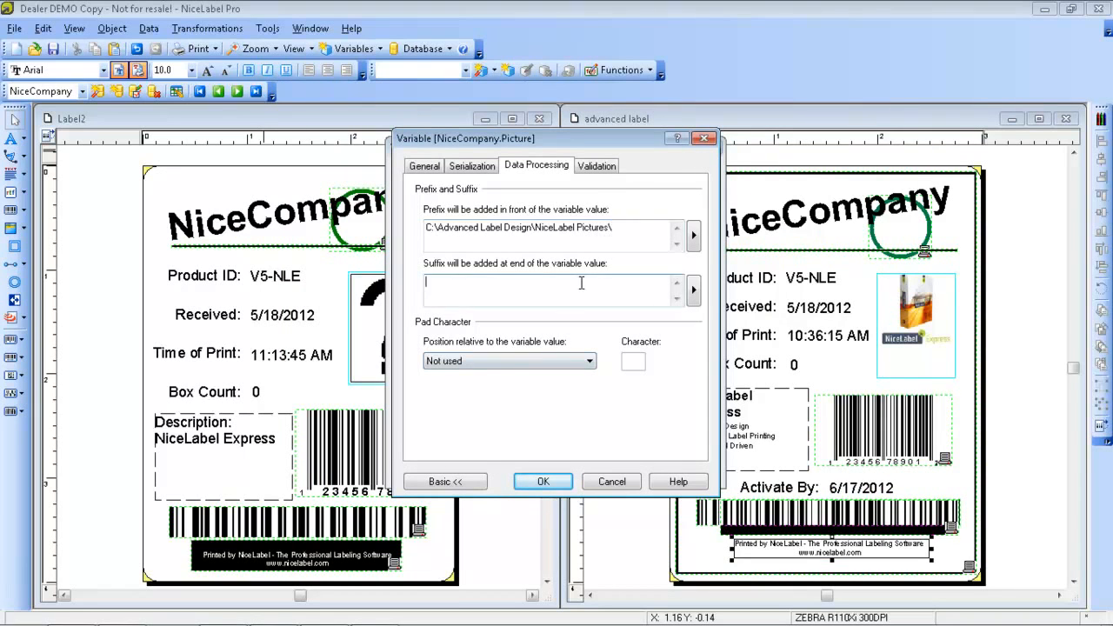
{"action": "type", "text": ".JPG"}
{"action": "left_click", "coordinate": [548, 481]}
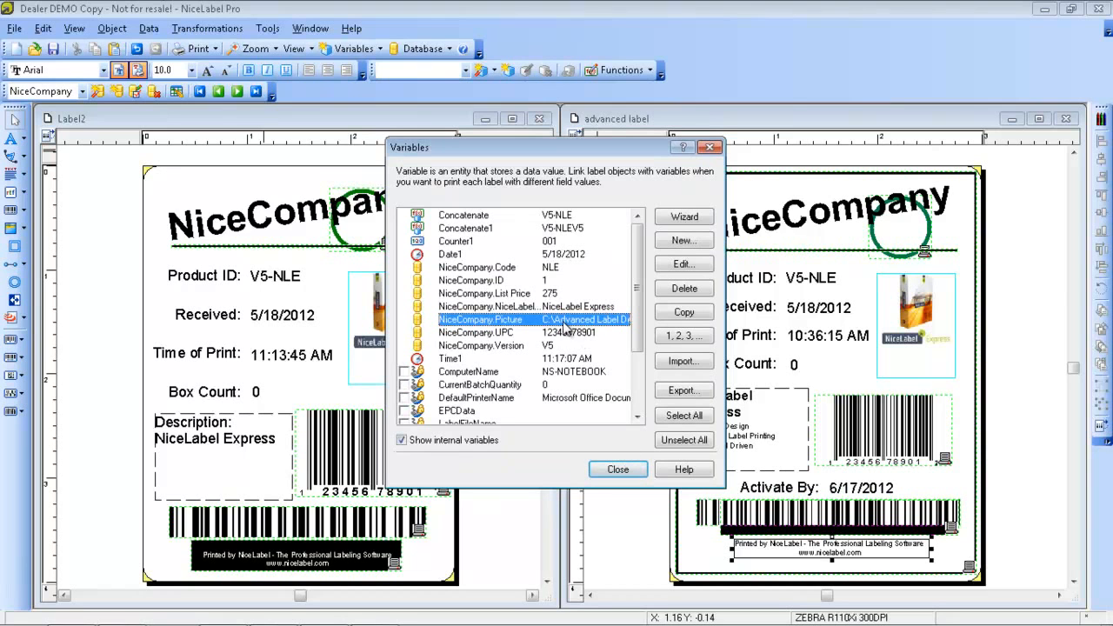
{"action": "left_click", "coordinate": [617, 469]}
{"action": "left_click", "coordinate": [400, 348]}
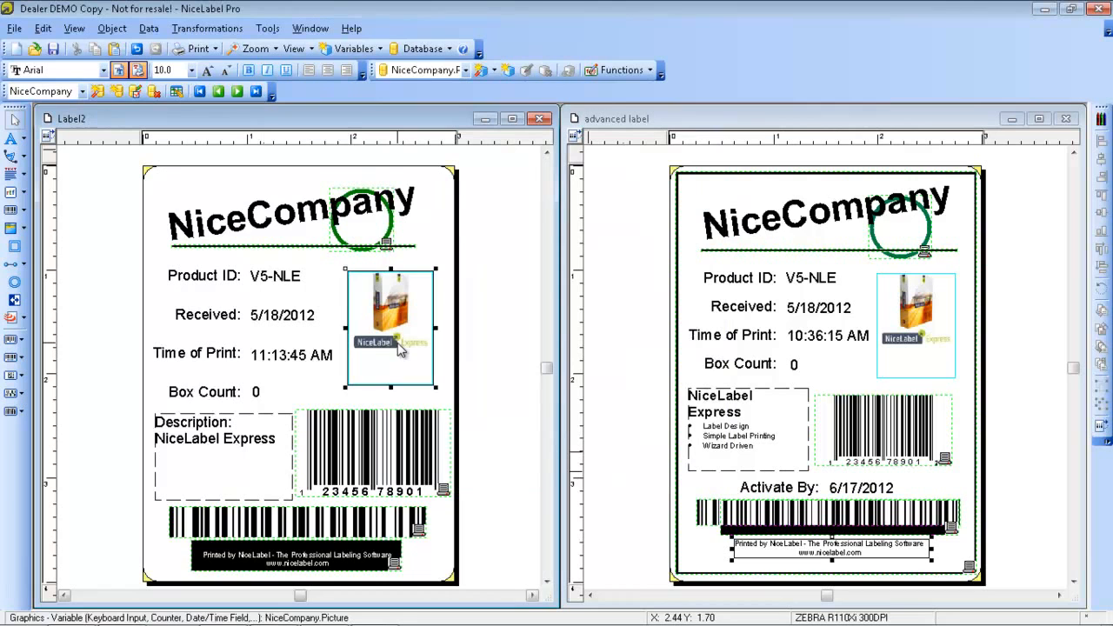
{"action": "left_click", "coordinate": [440, 231]}
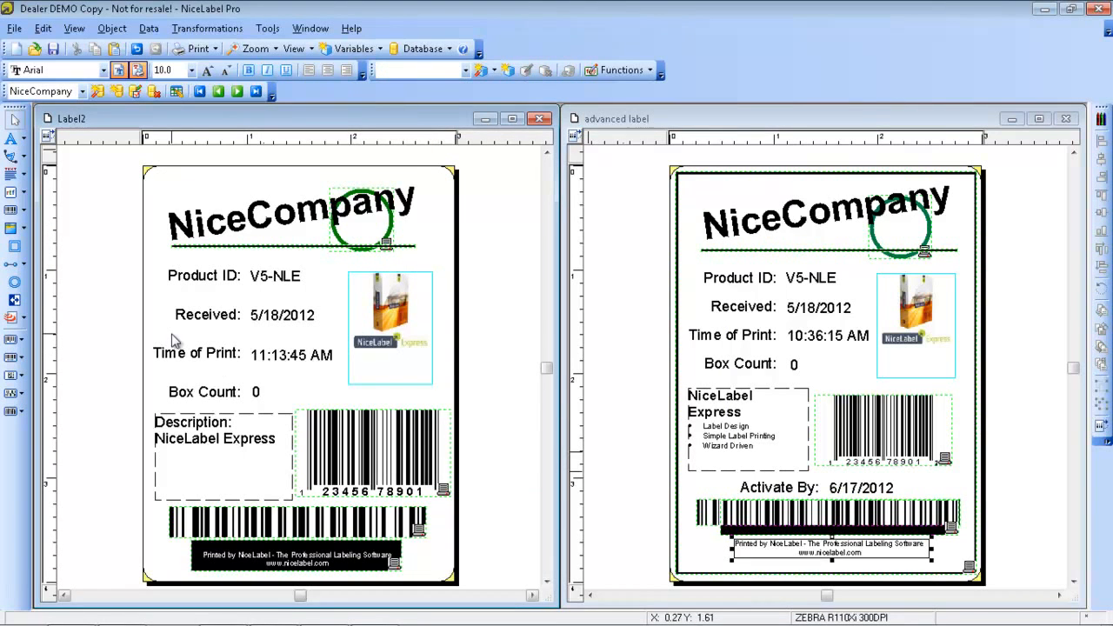
Try a rectangular border around the edges of the whole label, and delete it
{"action": "left_click", "coordinate": [14, 248]}
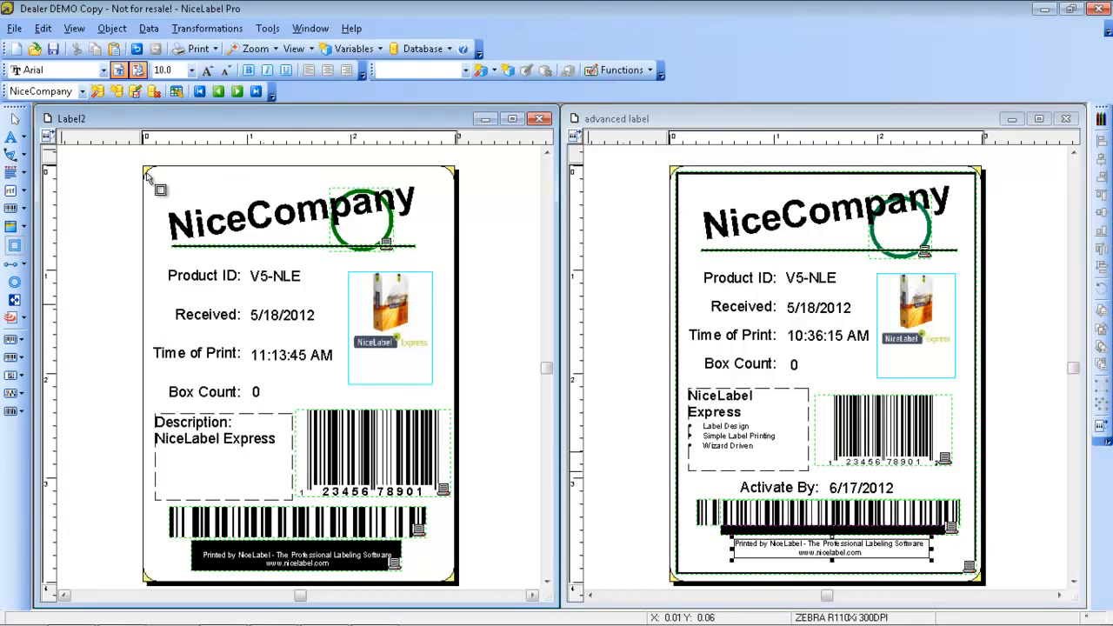
{"action": "left_click_drag", "start_coordinate": [149, 174], "coordinate": [463, 590]}
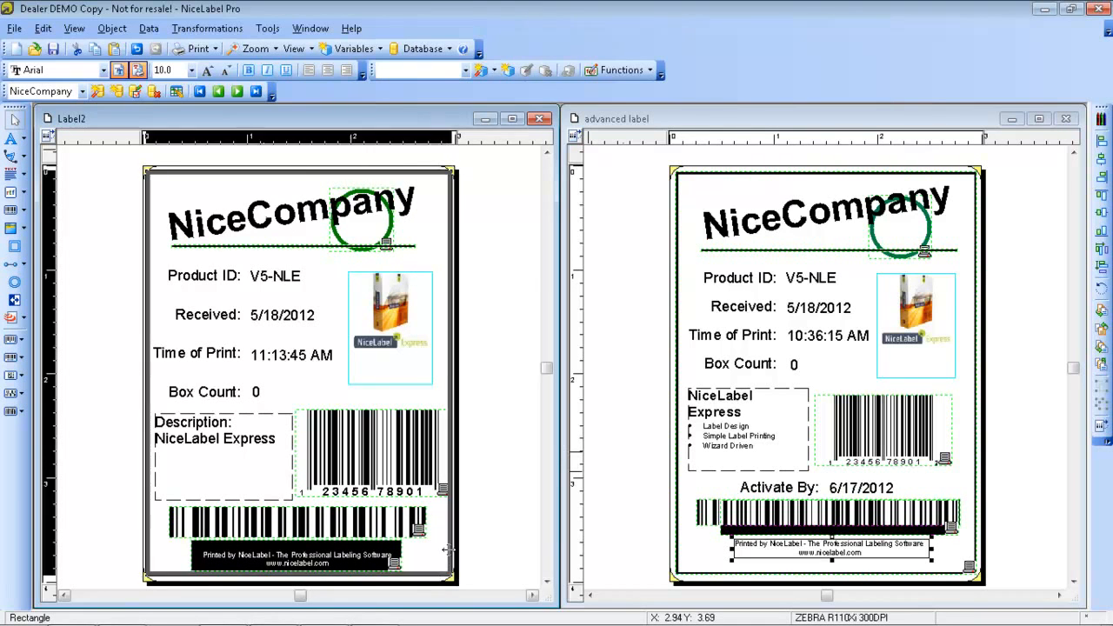
{"action": "double_click", "coordinate": [446, 549]}
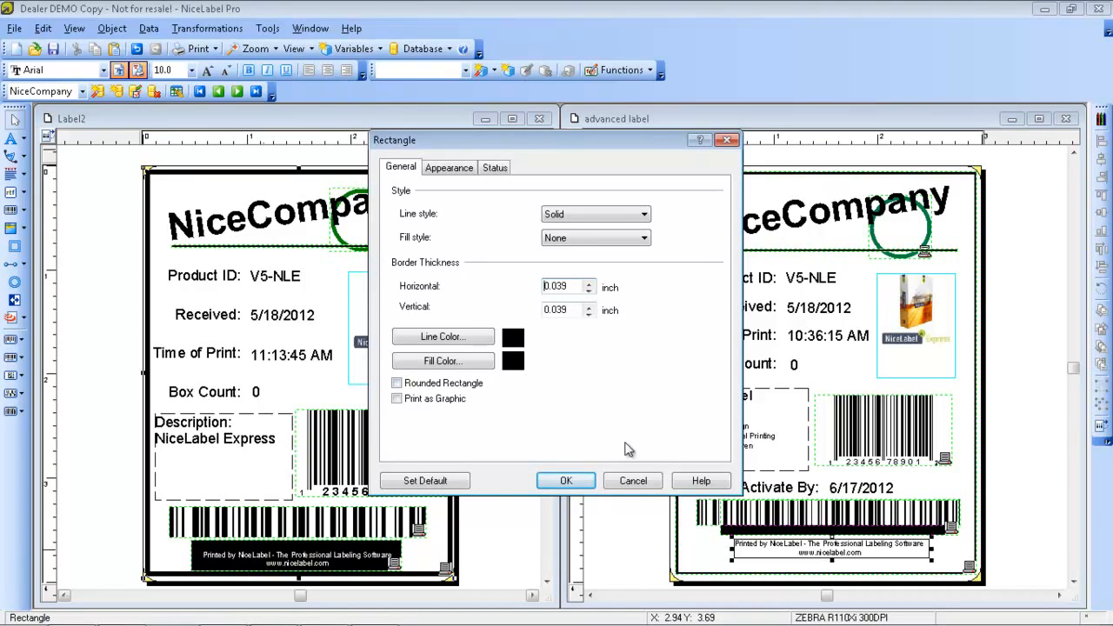
{"action": "left_click", "coordinate": [631, 483]}
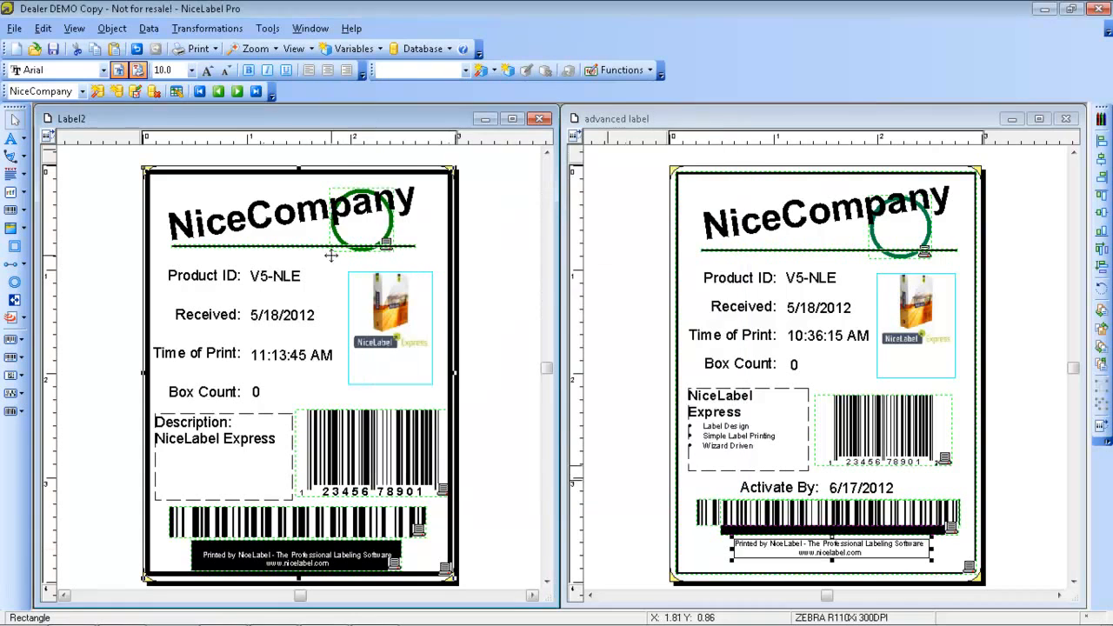
{"action": "left_click", "coordinate": [241, 177]}
{"action": "key", "text": "Delete"}
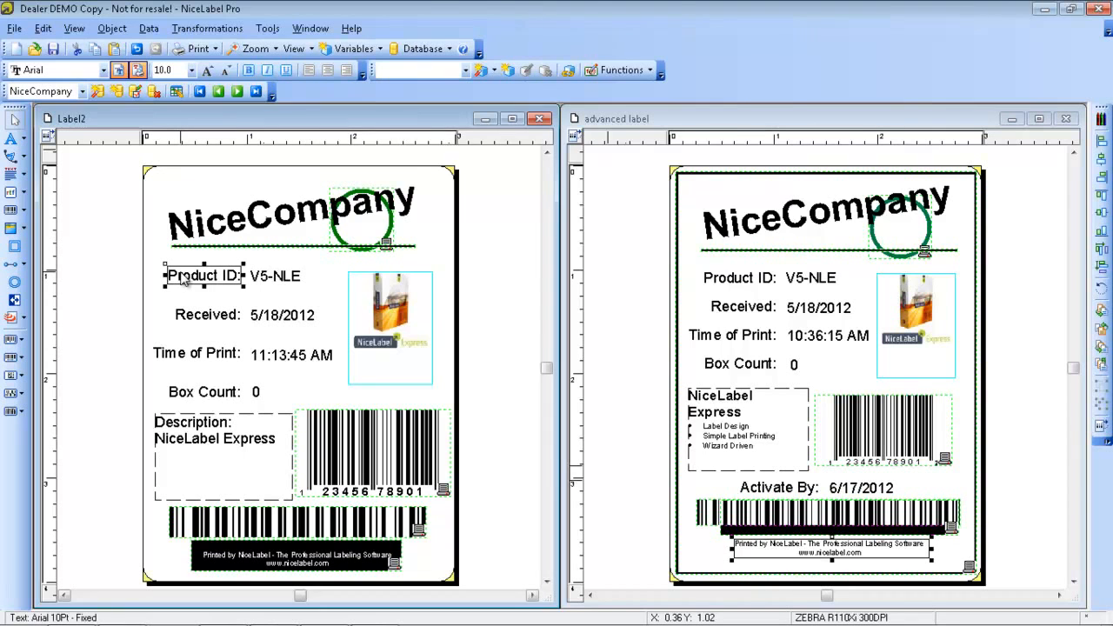
Lock the position of the "Product ID:" caption on the new label
{"action": "double_click", "coordinate": [183, 278]}
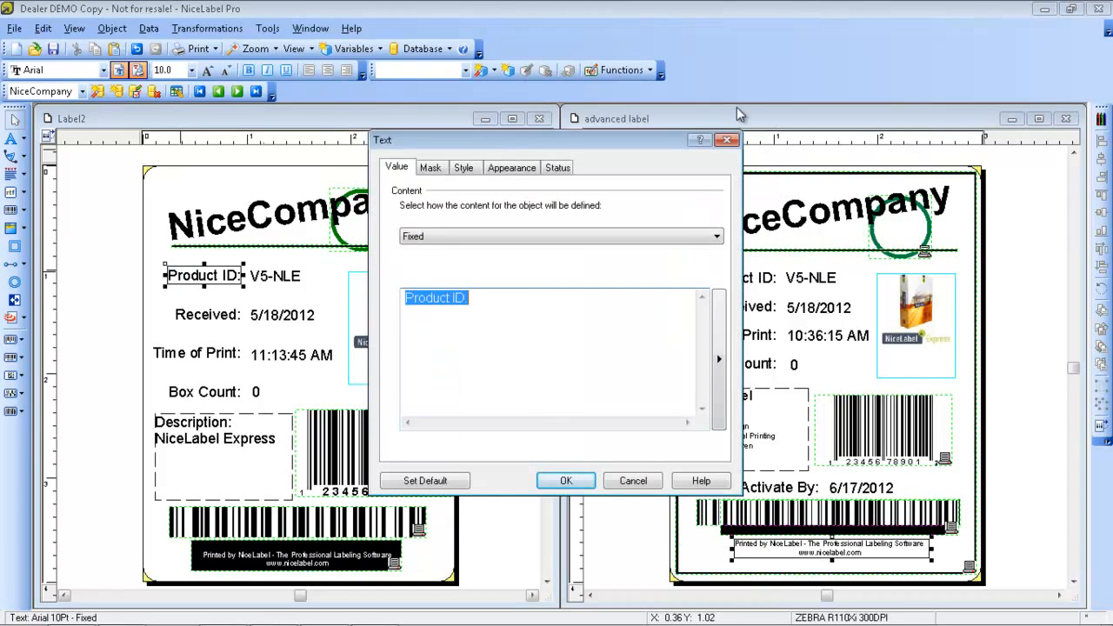
{"action": "left_click", "coordinate": [727, 140]}
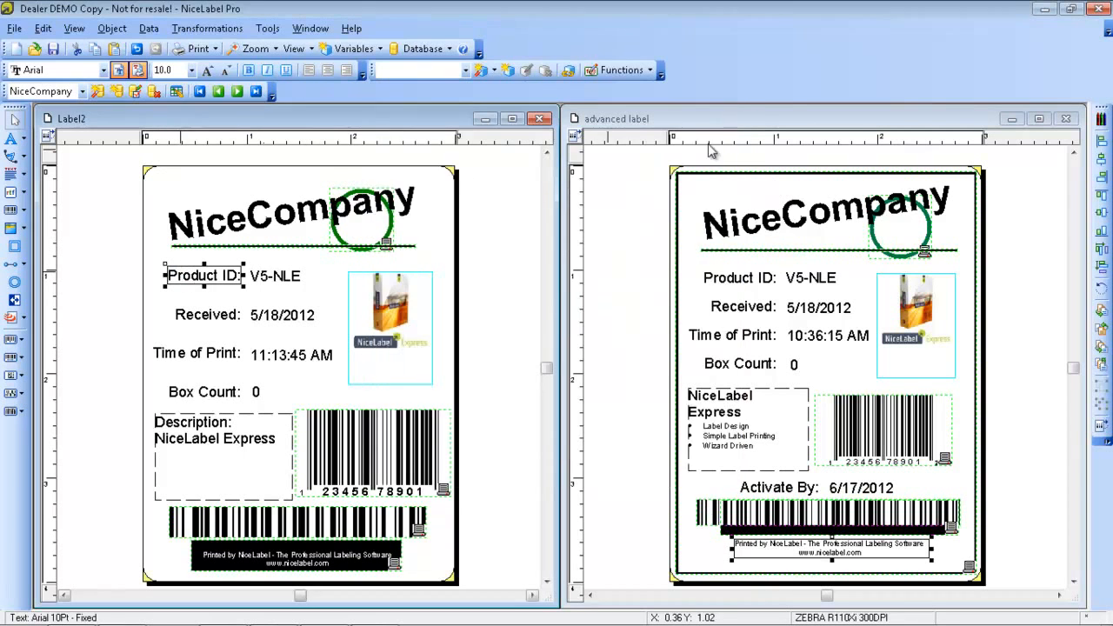
{"action": "right_click", "coordinate": [216, 275]}
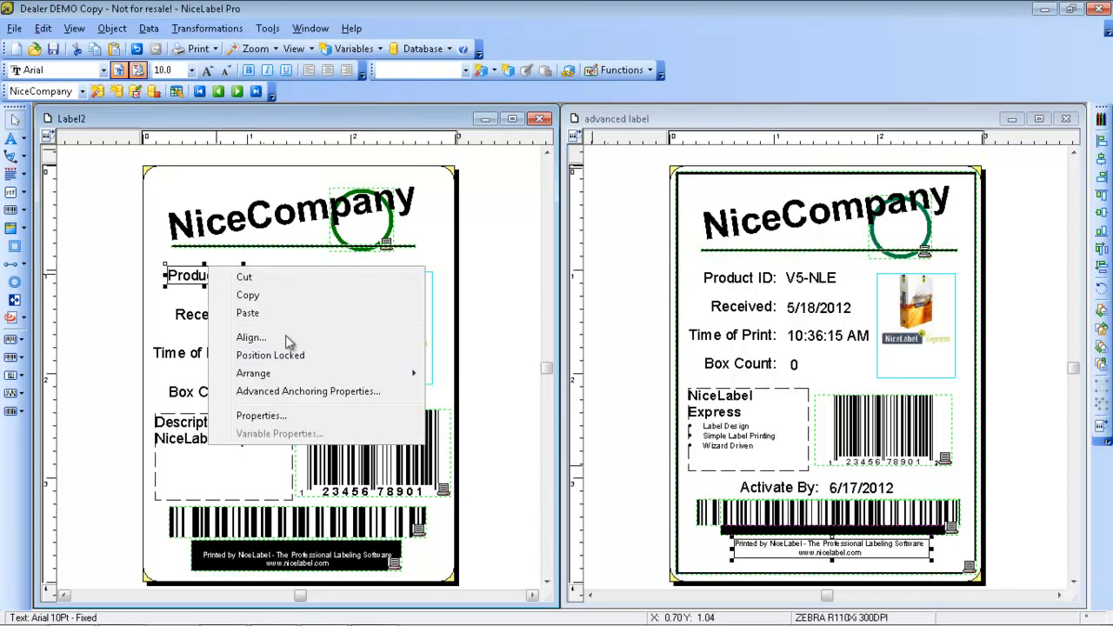
{"action": "left_click", "coordinate": [309, 357]}
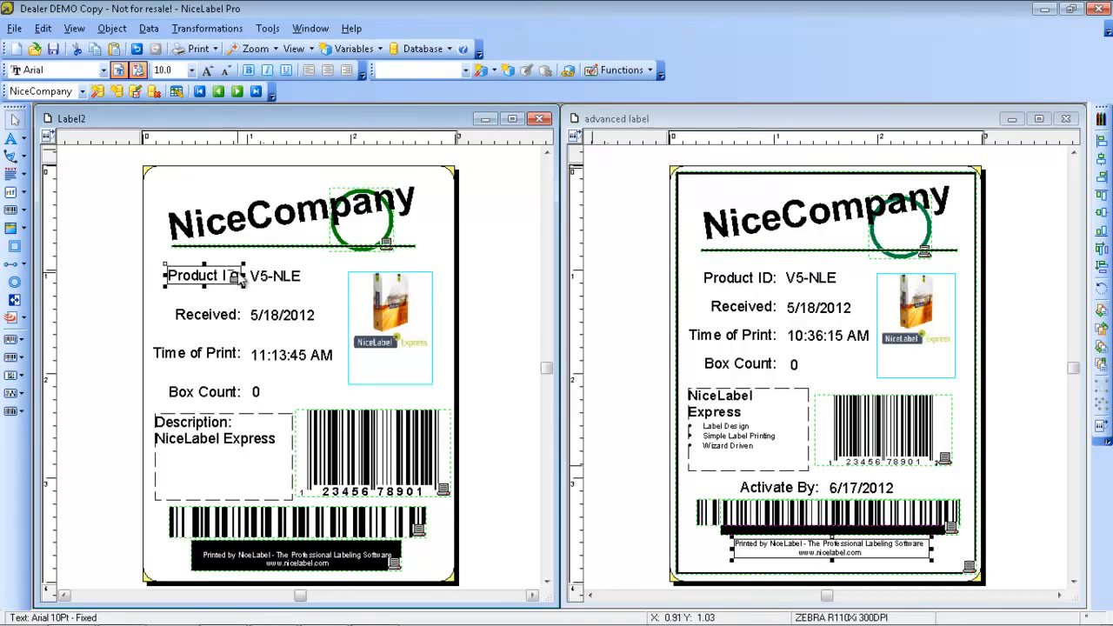
{"action": "left_click", "coordinate": [223, 300]}
{"action": "left_click", "coordinate": [223, 289]}
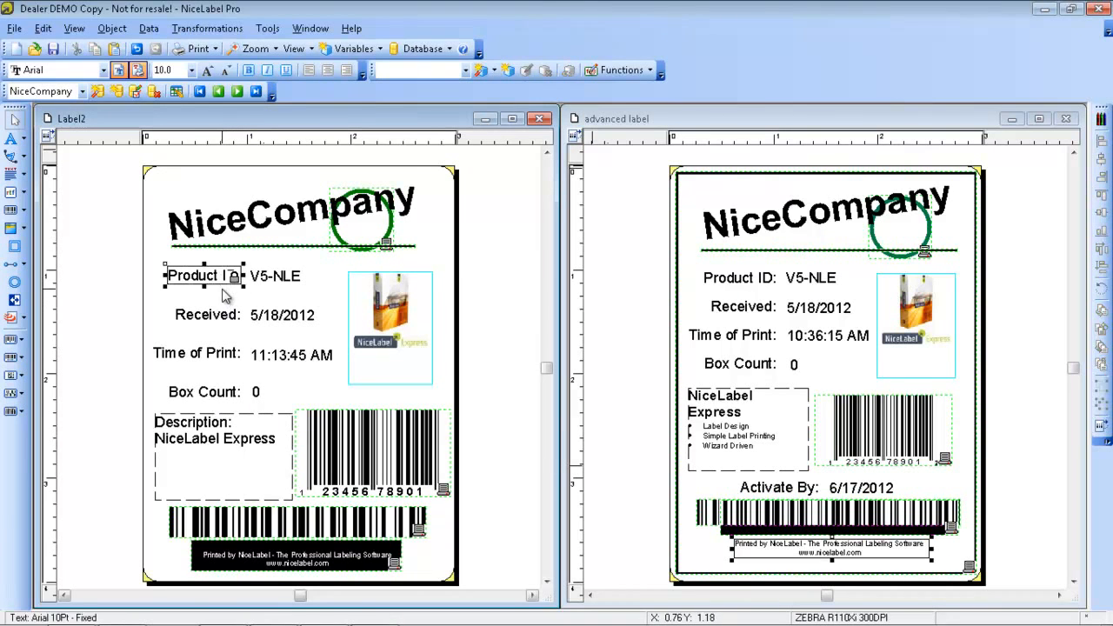
{"action": "left_click", "coordinate": [221, 297]}
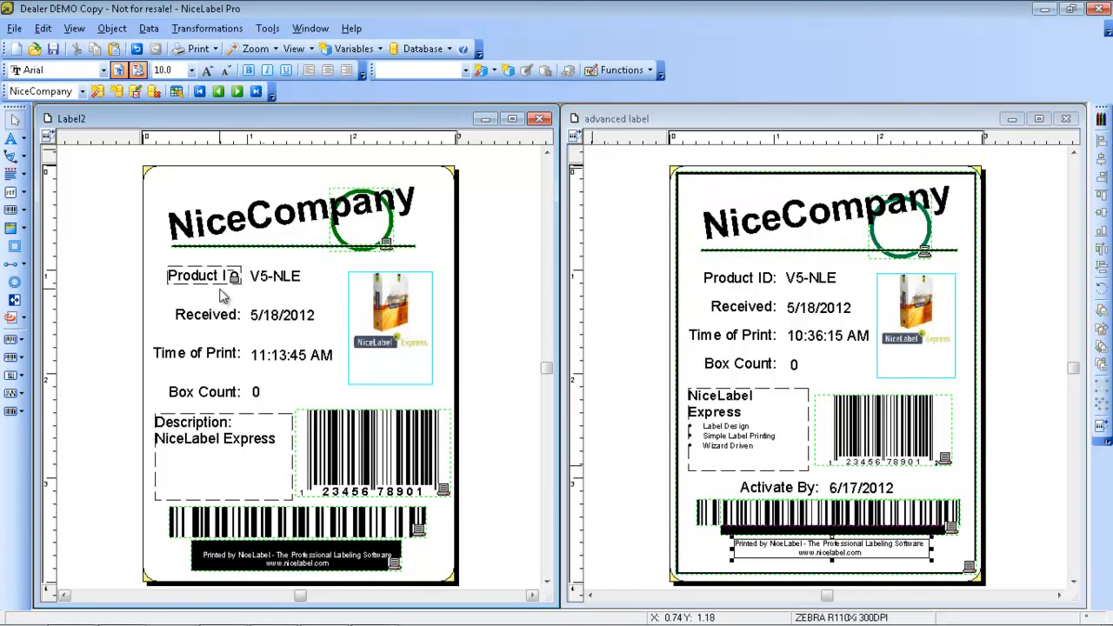
Try the label lock and password protection options in the label's advanced properties, and clear both before closing
{"action": "left_click", "coordinate": [21, 30]}
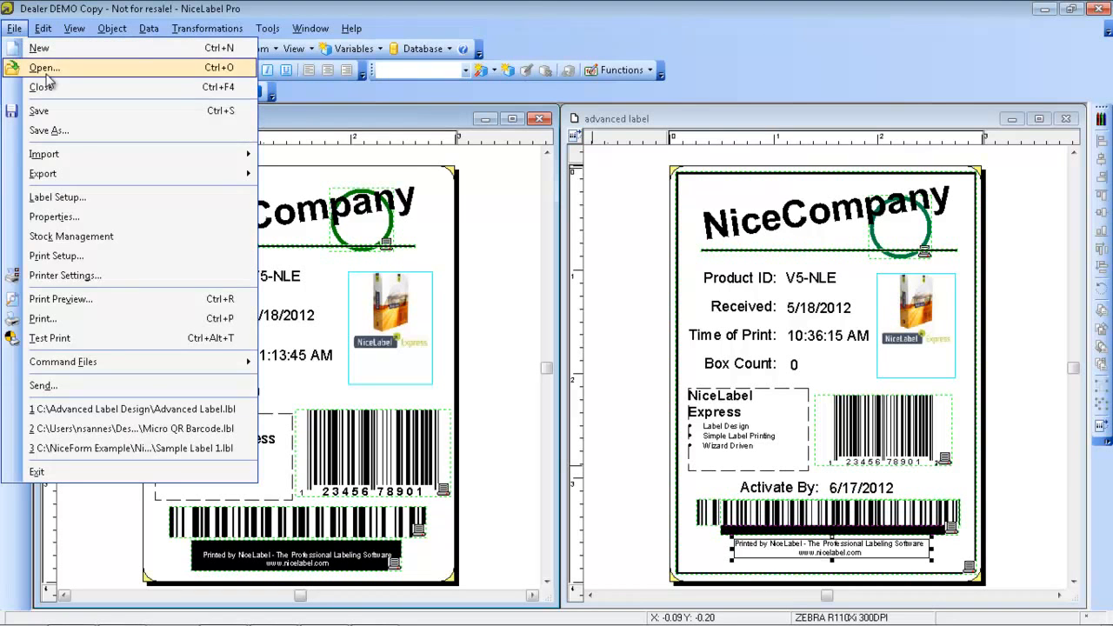
{"action": "left_click", "coordinate": [67, 219]}
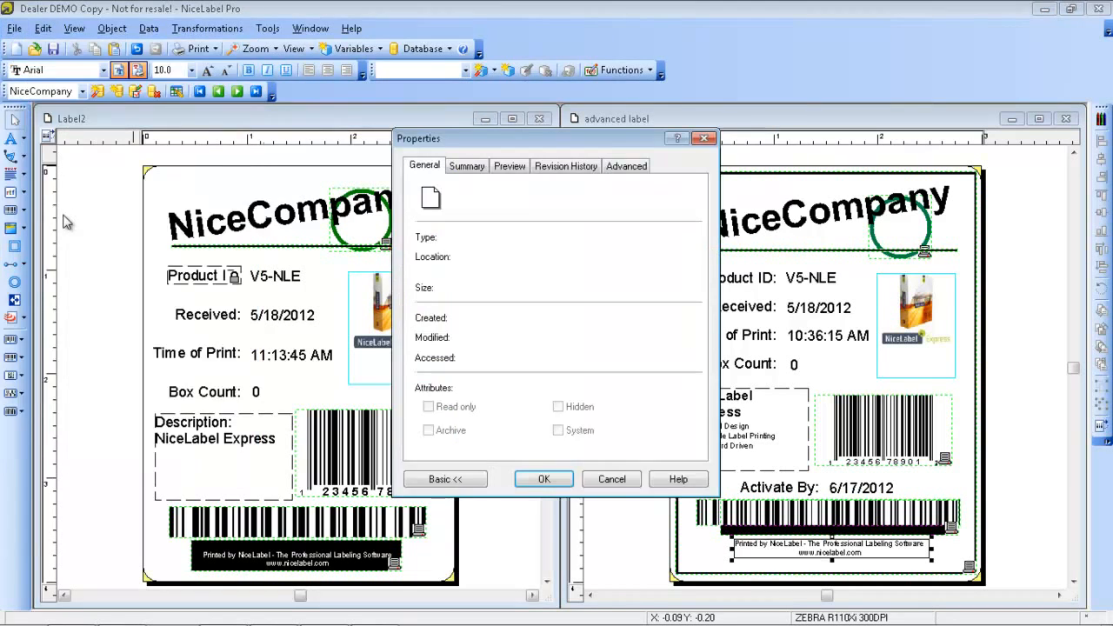
{"action": "left_click", "coordinate": [613, 170]}
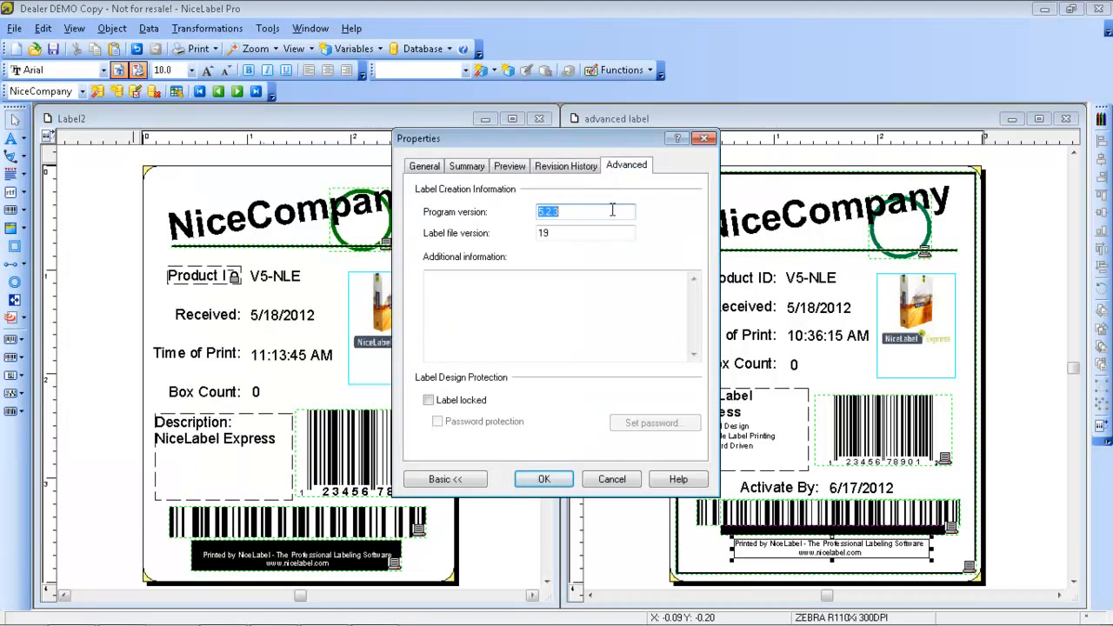
{"action": "left_click", "coordinate": [436, 404]}
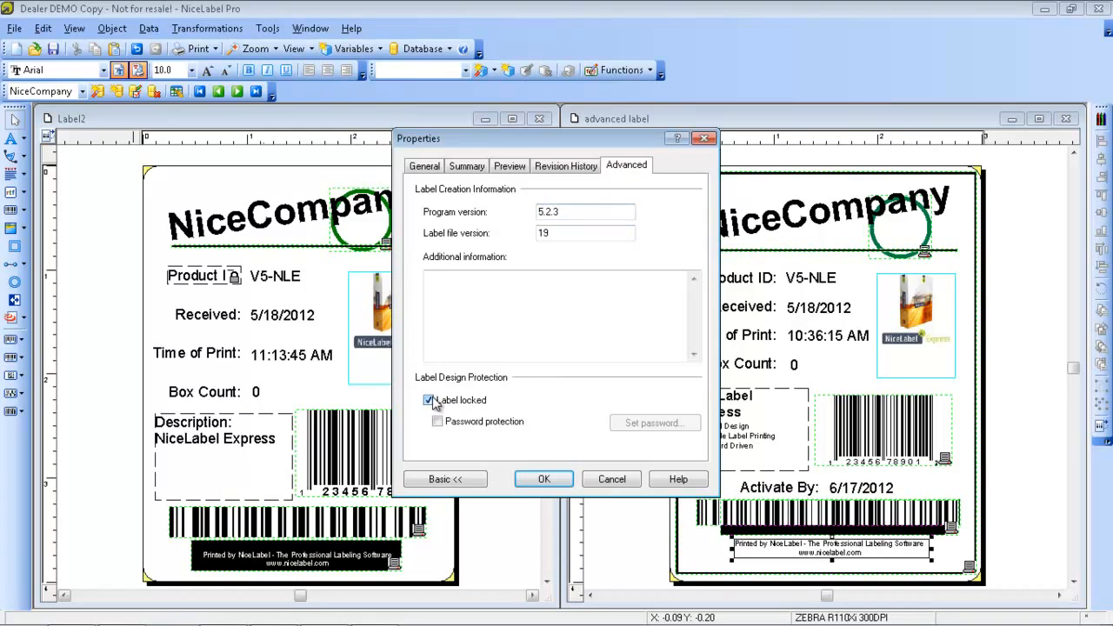
{"action": "left_click", "coordinate": [437, 423]}
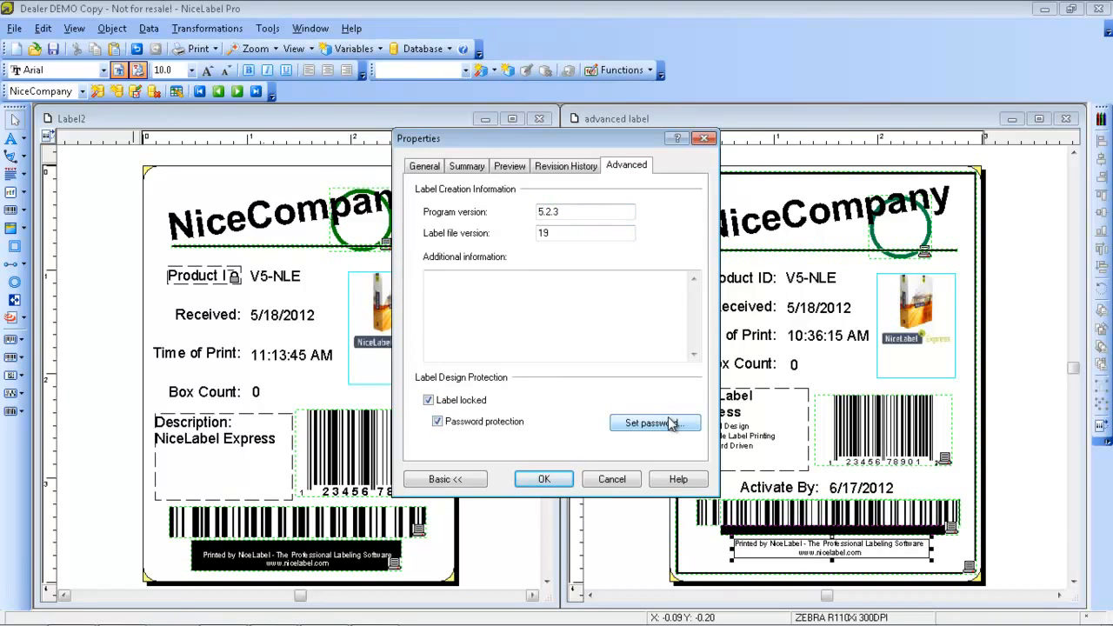
{"action": "left_click", "coordinate": [437, 421]}
{"action": "left_click", "coordinate": [428, 400]}
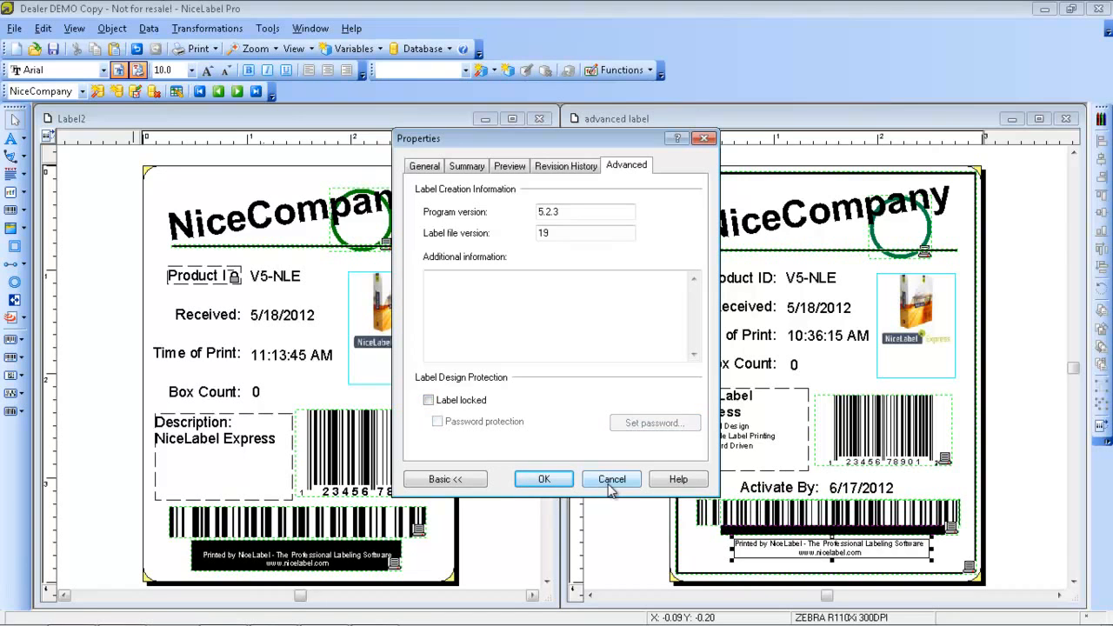
{"action": "left_click", "coordinate": [539, 484]}
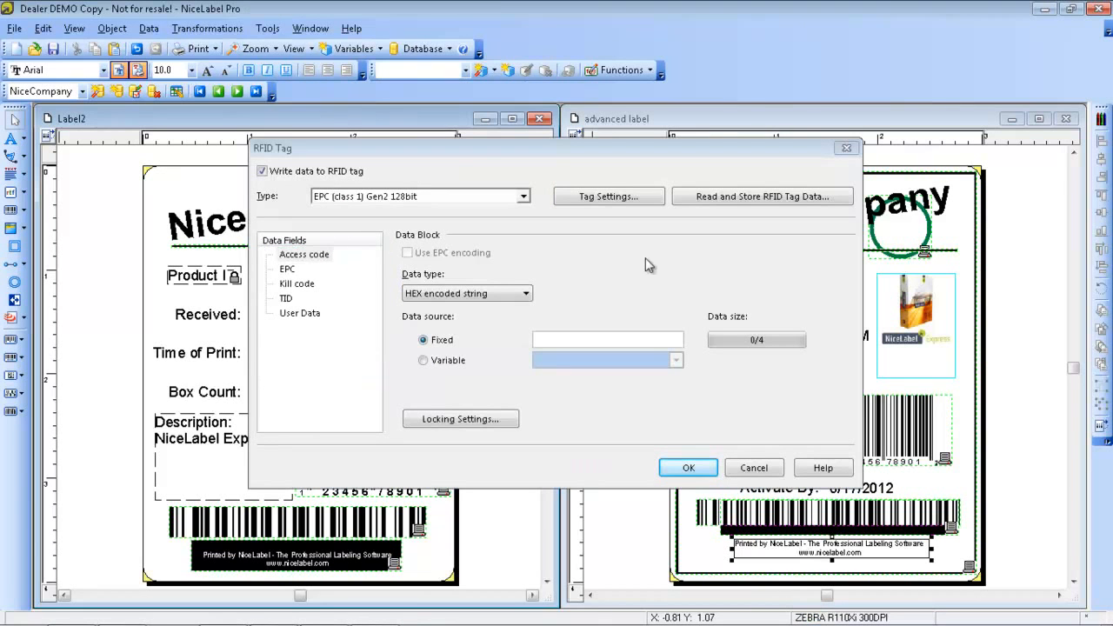
Add RFID tag data of type EPC (class 1) Gen2 128bit, keeping a fixed data source for the access code
{"action": "left_click", "coordinate": [523, 196]}
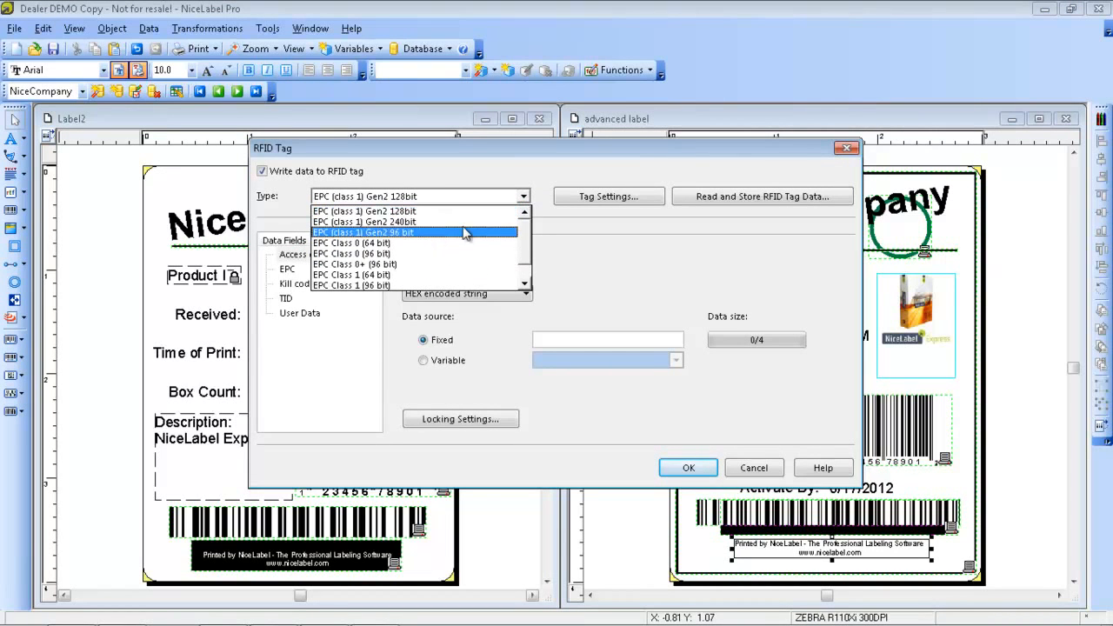
{"action": "left_click", "coordinate": [524, 196]}
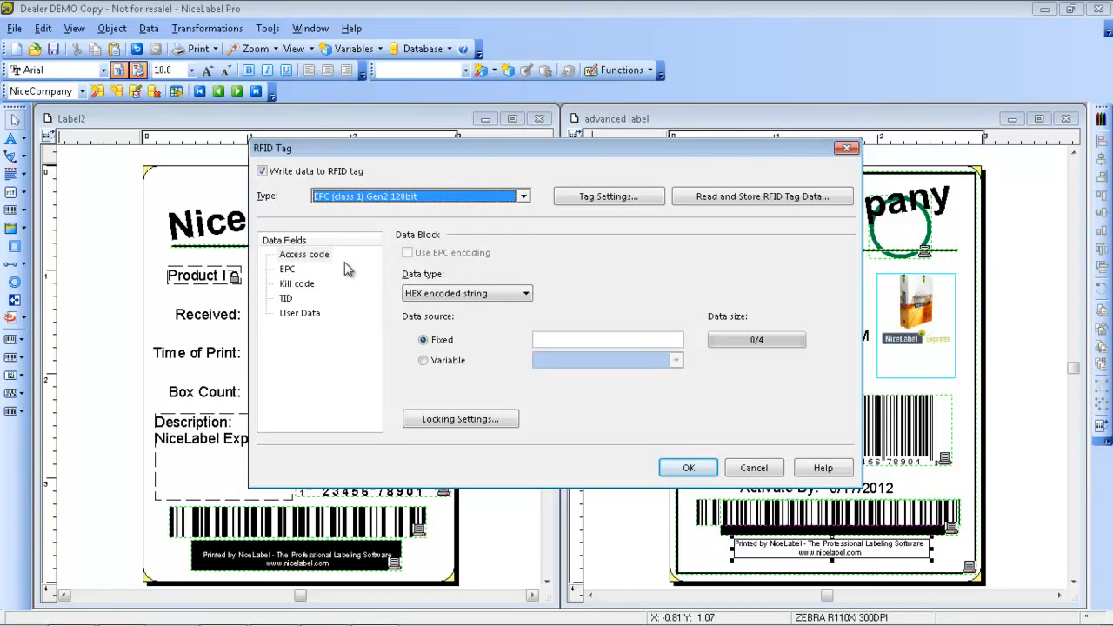
{"action": "left_click", "coordinate": [423, 360]}
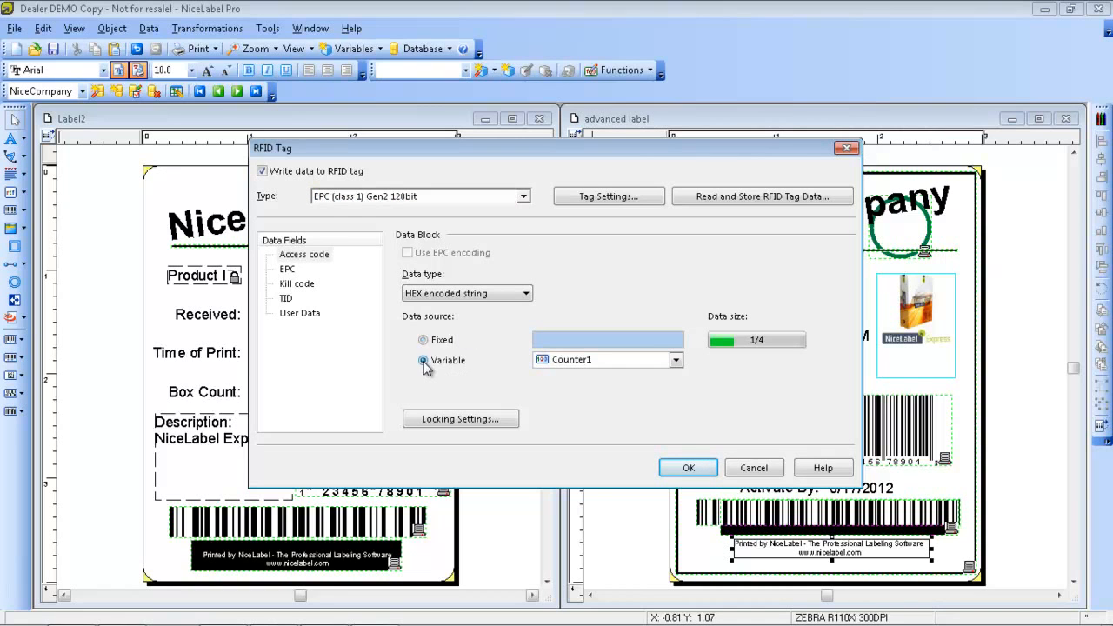
{"action": "left_click", "coordinate": [423, 340]}
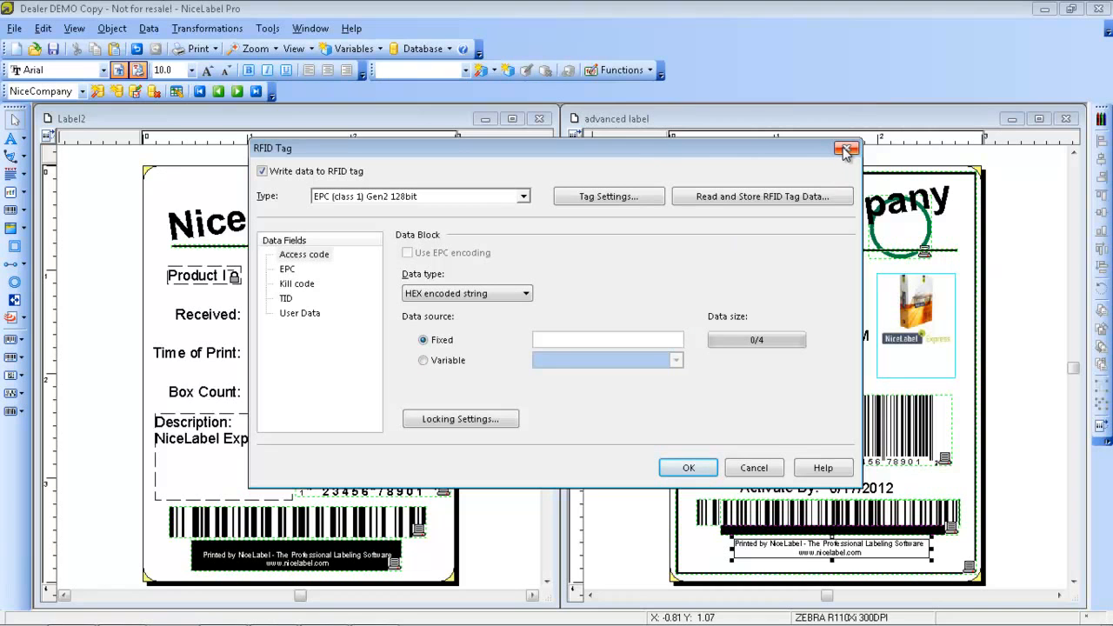
{"action": "left_click", "coordinate": [689, 468]}
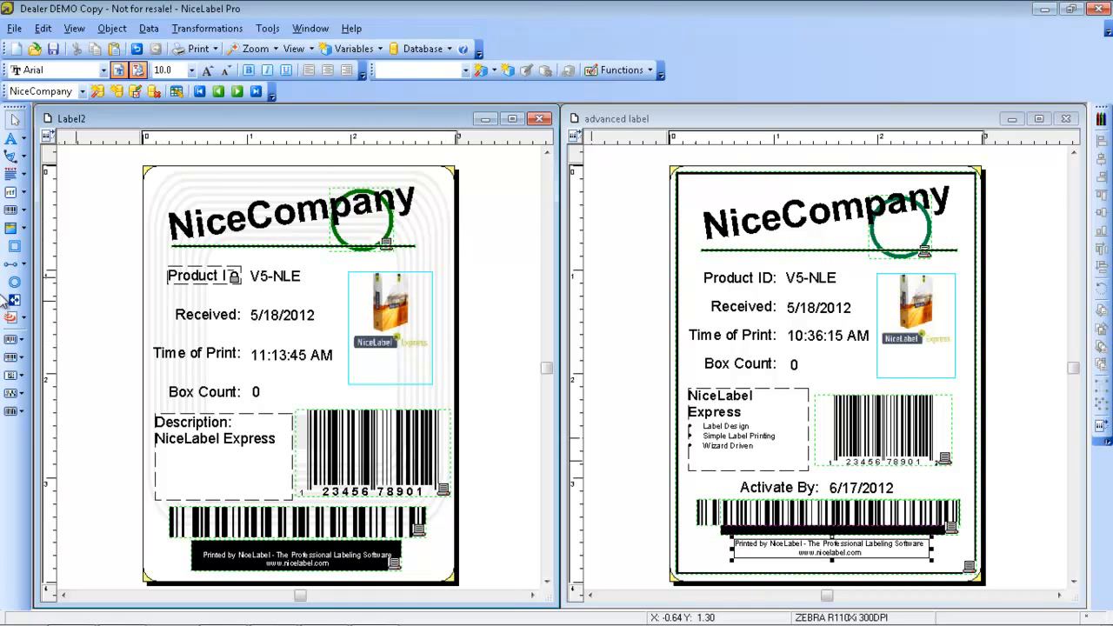
Turn off writing data to the RFID tag and decline writing the data to remove it from the label
{"action": "left_click", "coordinate": [21, 319]}
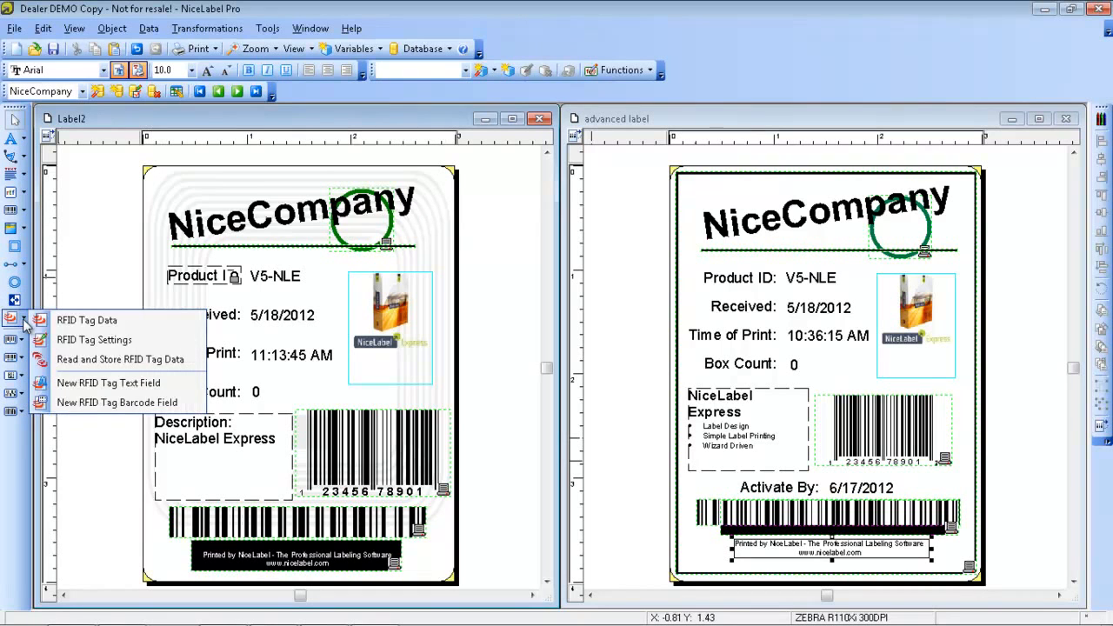
{"action": "left_click", "coordinate": [10, 319]}
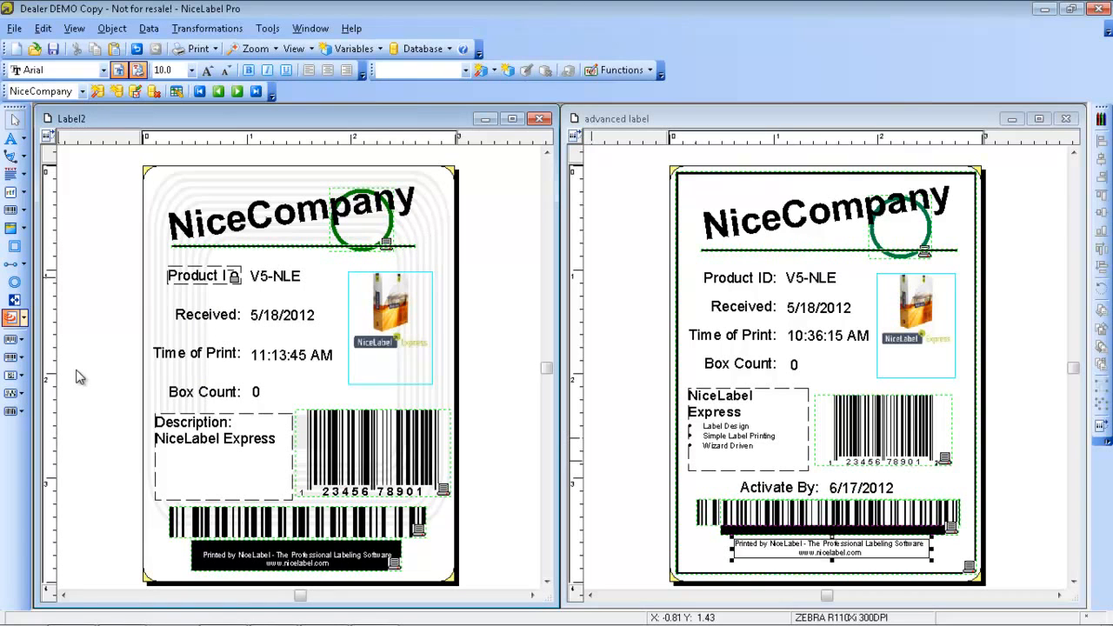
{"action": "left_click", "coordinate": [25, 319]}
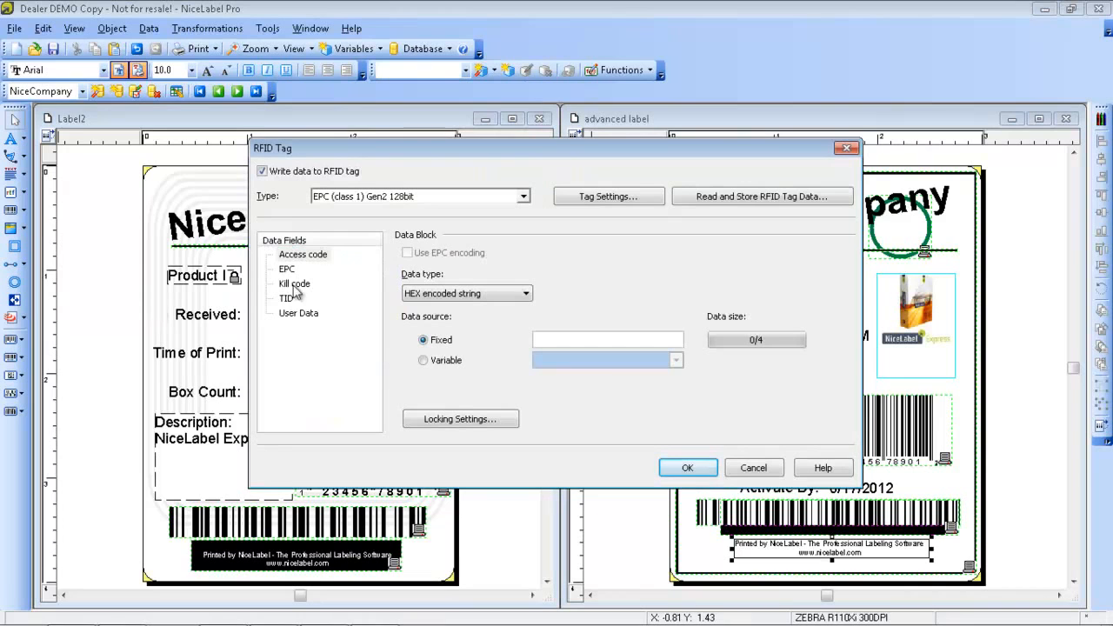
{"action": "left_click", "coordinate": [262, 171]}
{"action": "left_click", "coordinate": [686, 468]}
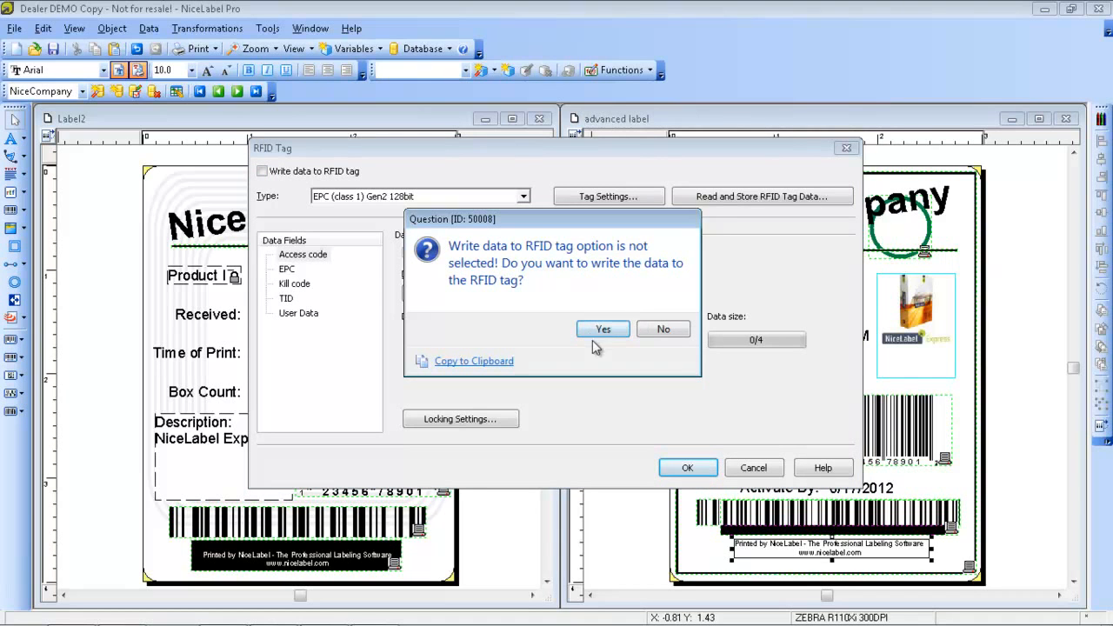
{"action": "left_click", "coordinate": [658, 330]}
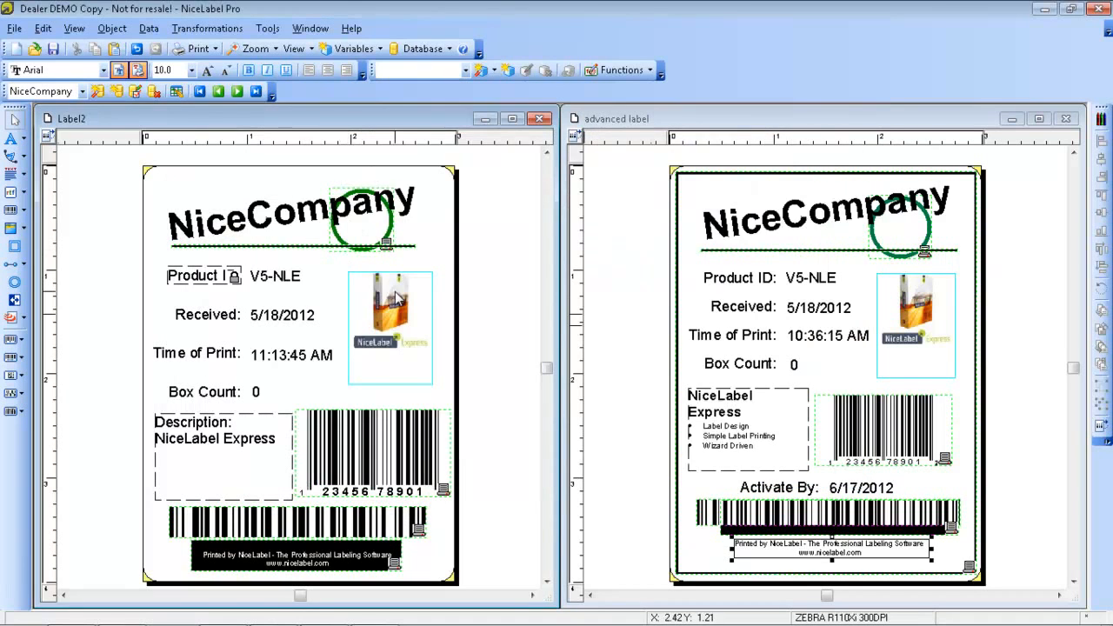